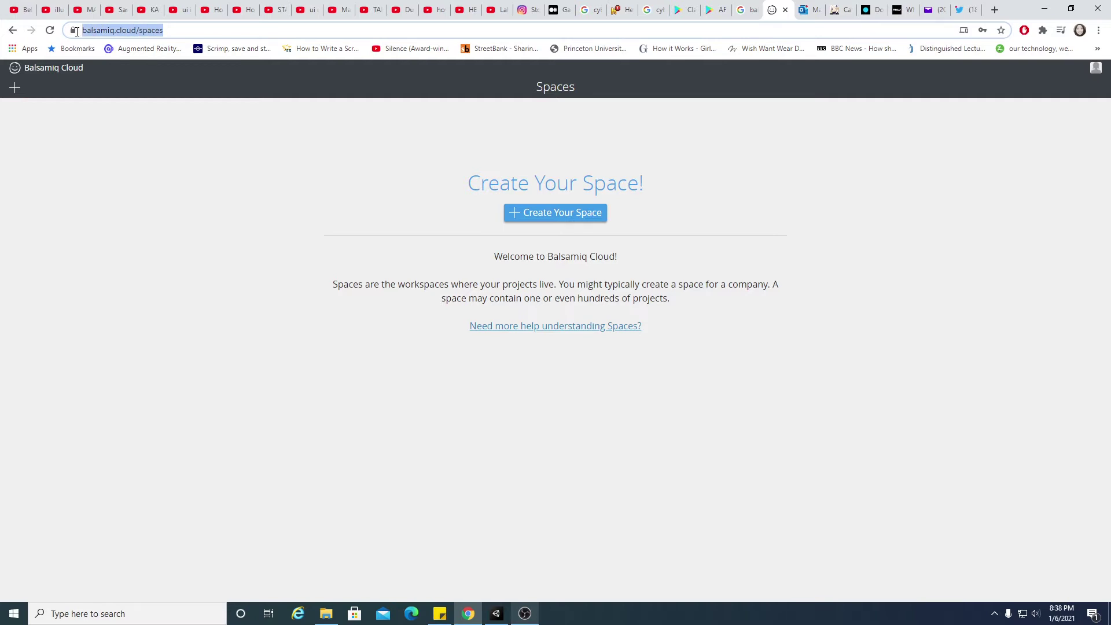
Step: Create a Balsamiq Cloud space named "Main menu" with the free trial and start a new project in it
mouse_move(85, 32)
left_mouse_down()
mouse_move(174, 33)
mouse_move(63, 31)
left_mouse_up()
left_click(78, 121)
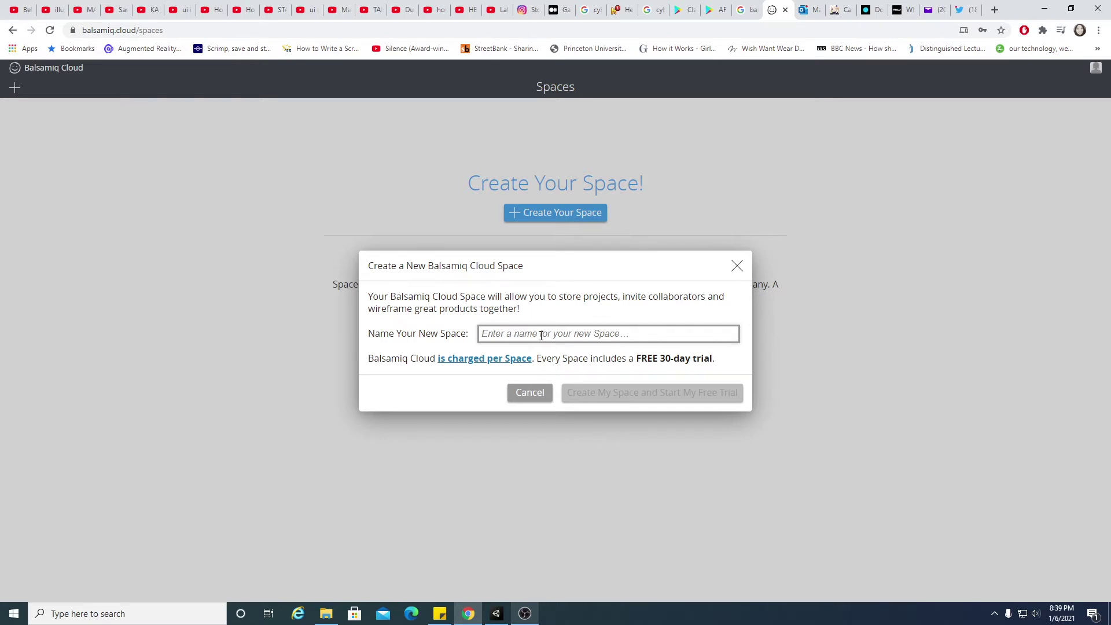
type("Main menu")
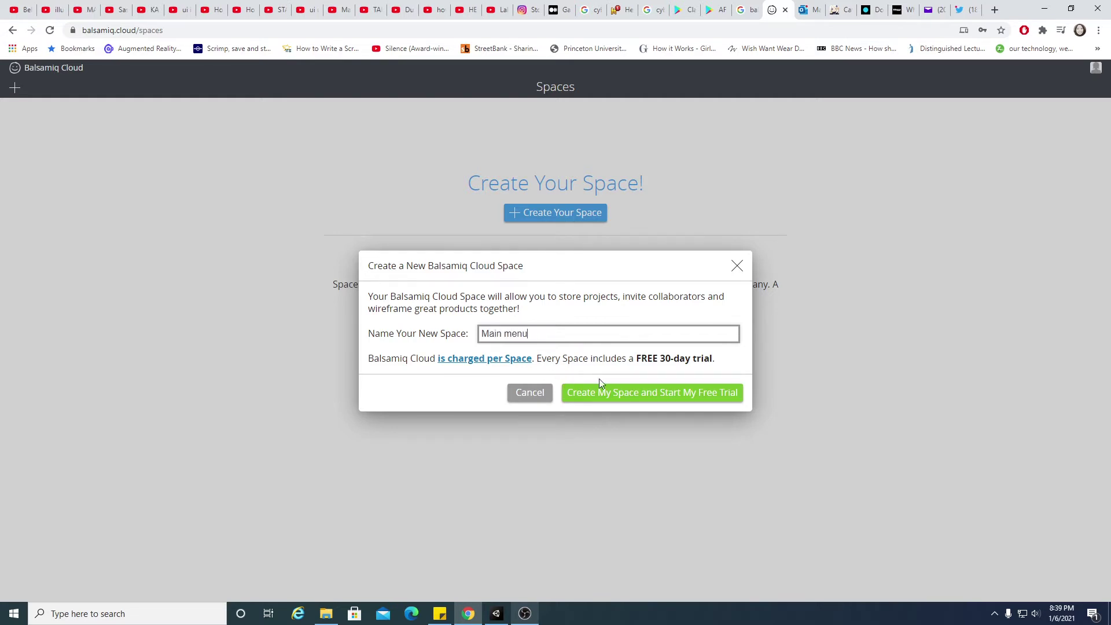
left_click(641, 392)
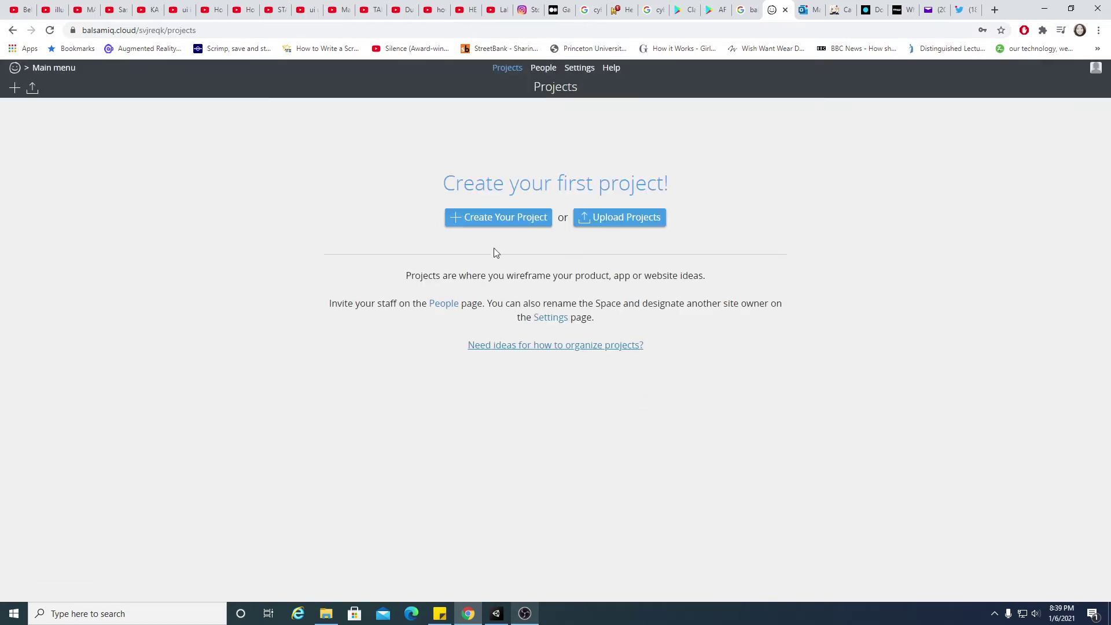
left_click(506, 219)
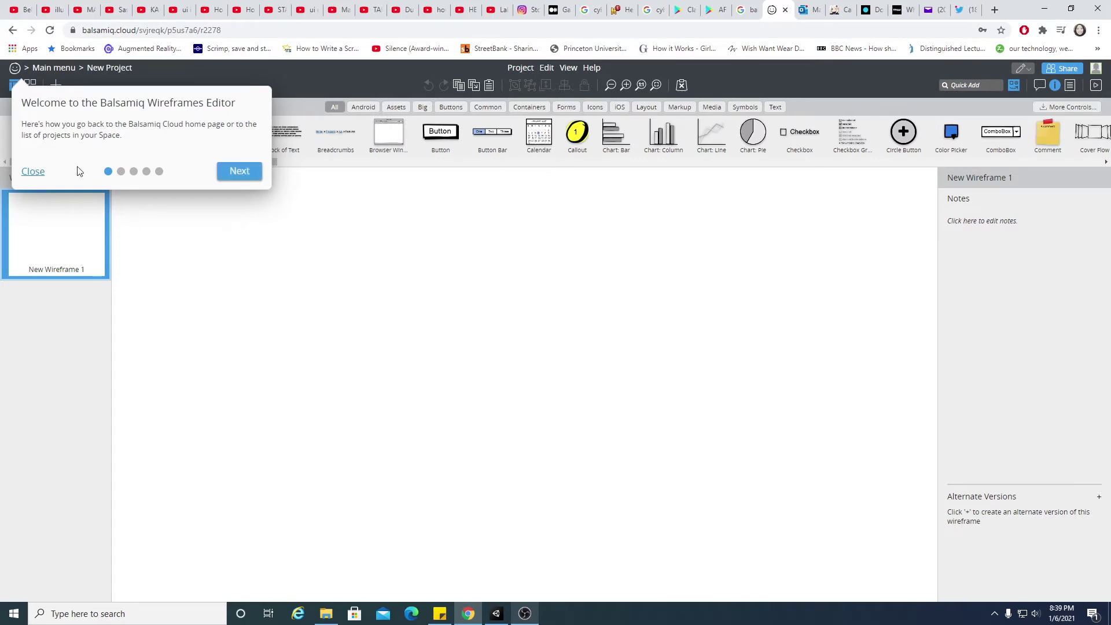
Step: Go through the wireframe editor's welcome tour and close it
left_click(252, 171)
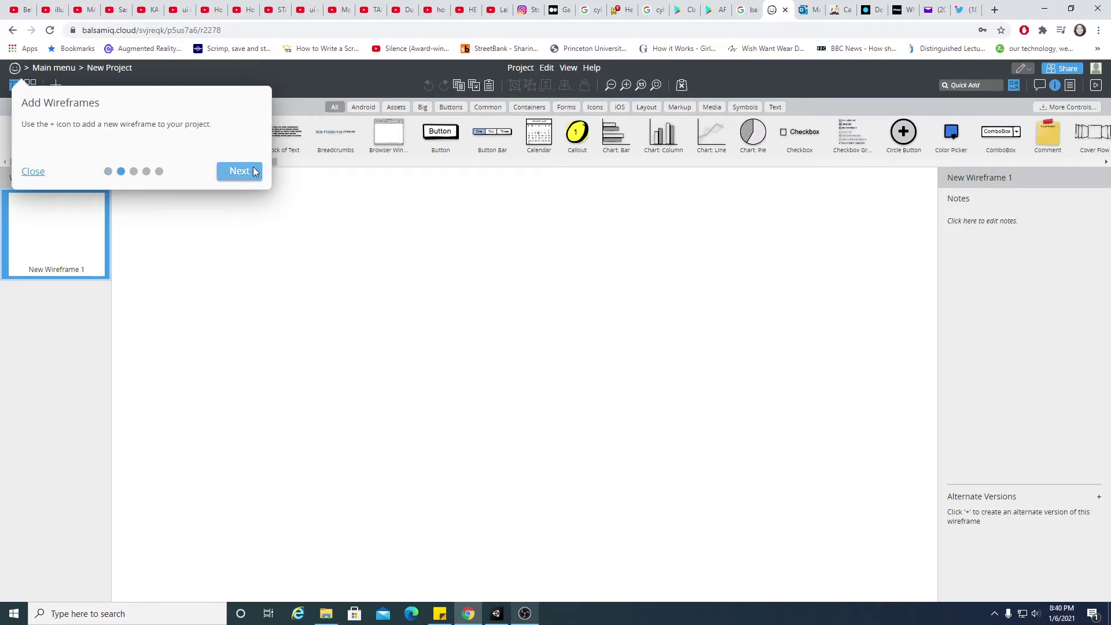
left_click(253, 172)
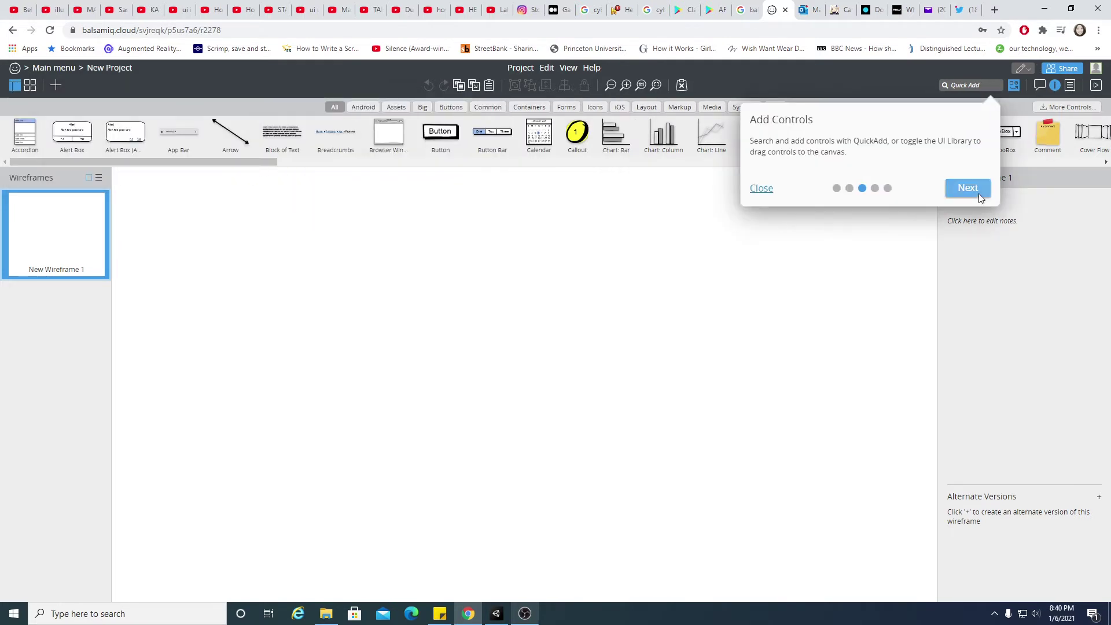
left_click(967, 188)
left_click(967, 188)
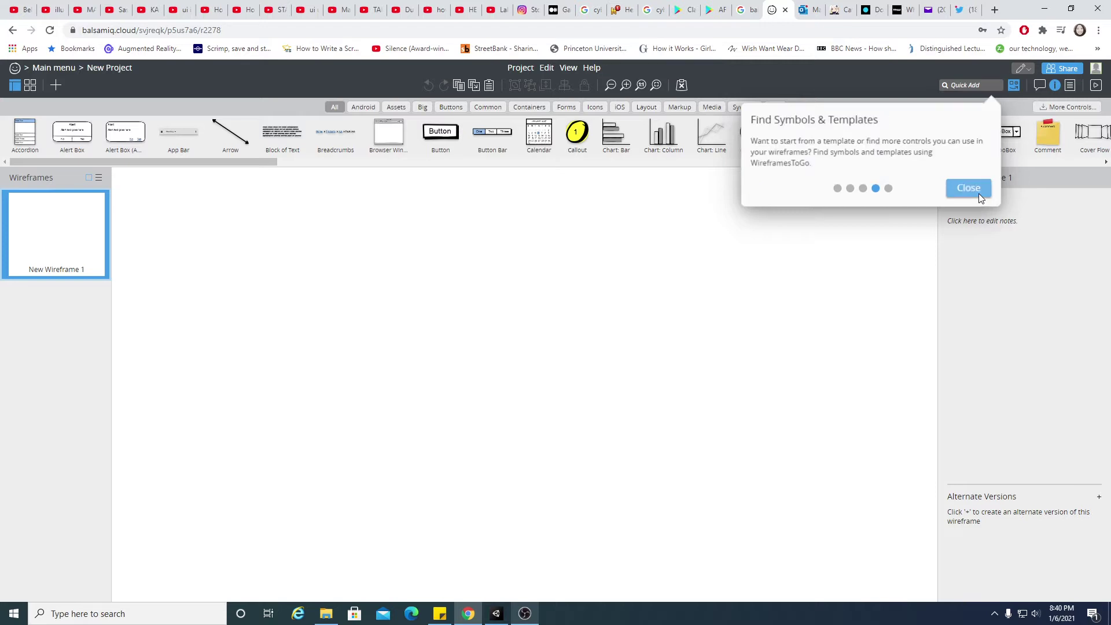
left_click(977, 193)
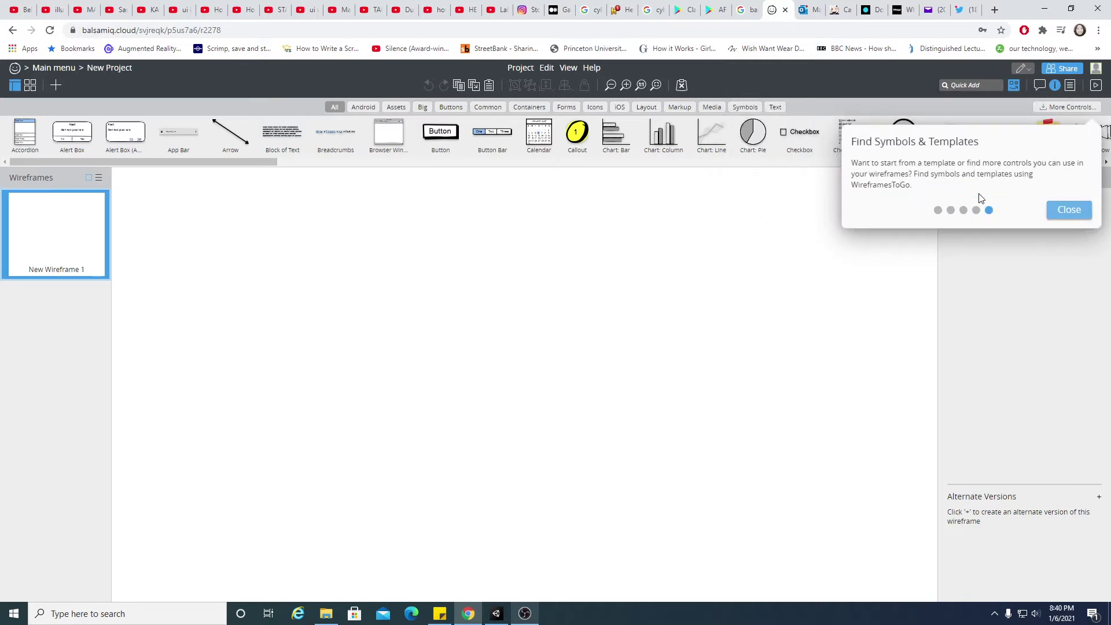
left_click(1068, 209)
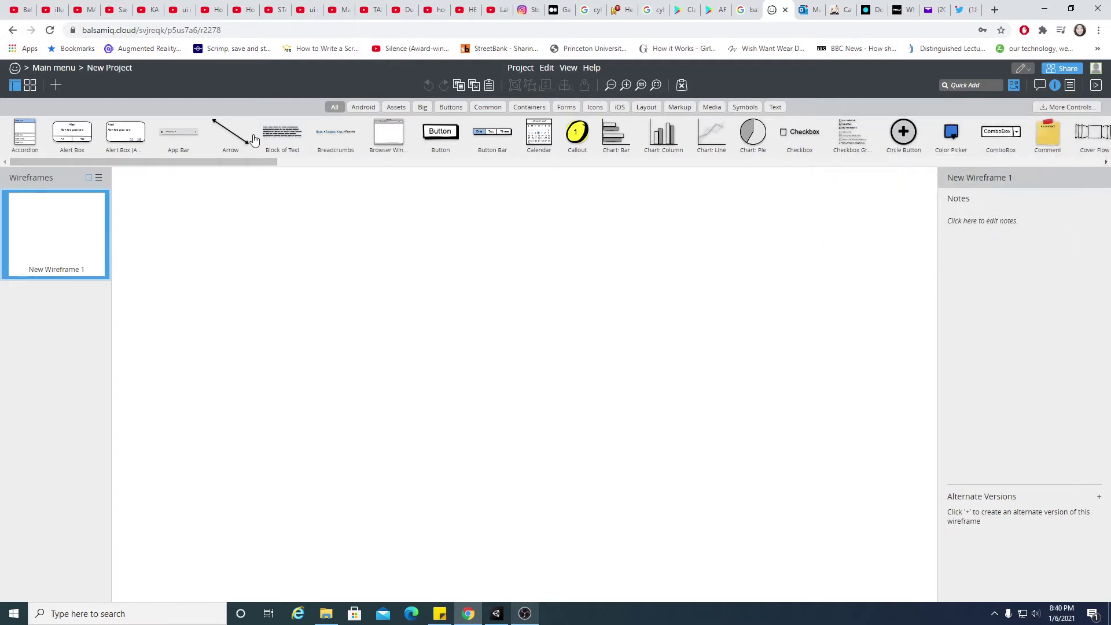
Step: Browse the UI library's control categories, including All, Android, Assets, Big, Containers and Icons
left_click_drag(229, 164, 817, 163)
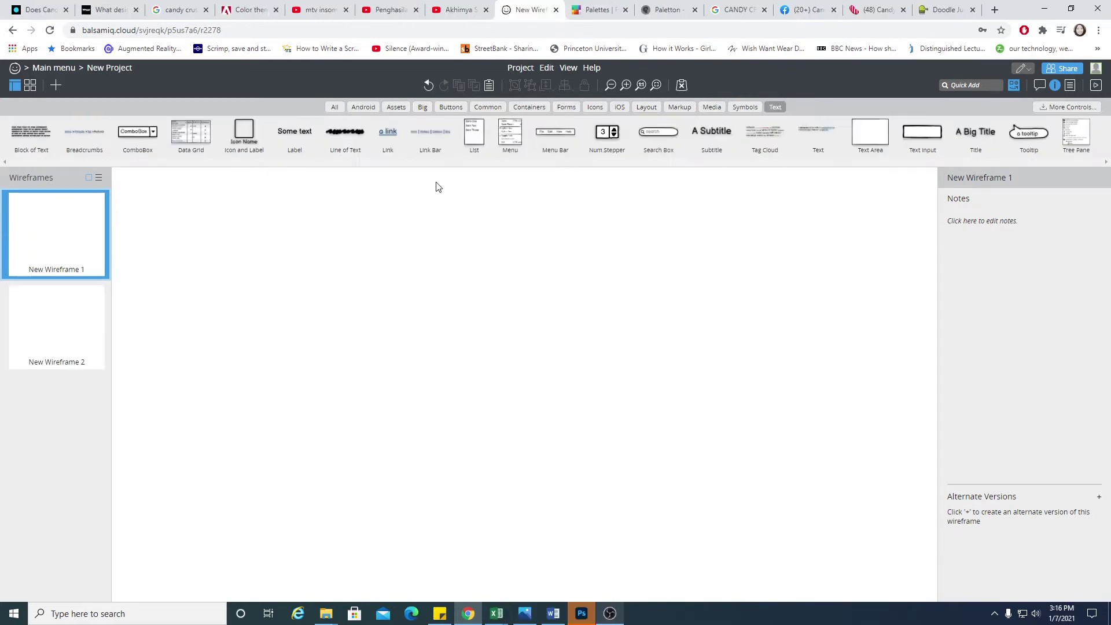
mouse_move(58, 212)
left_click(335, 108)
left_click(371, 107)
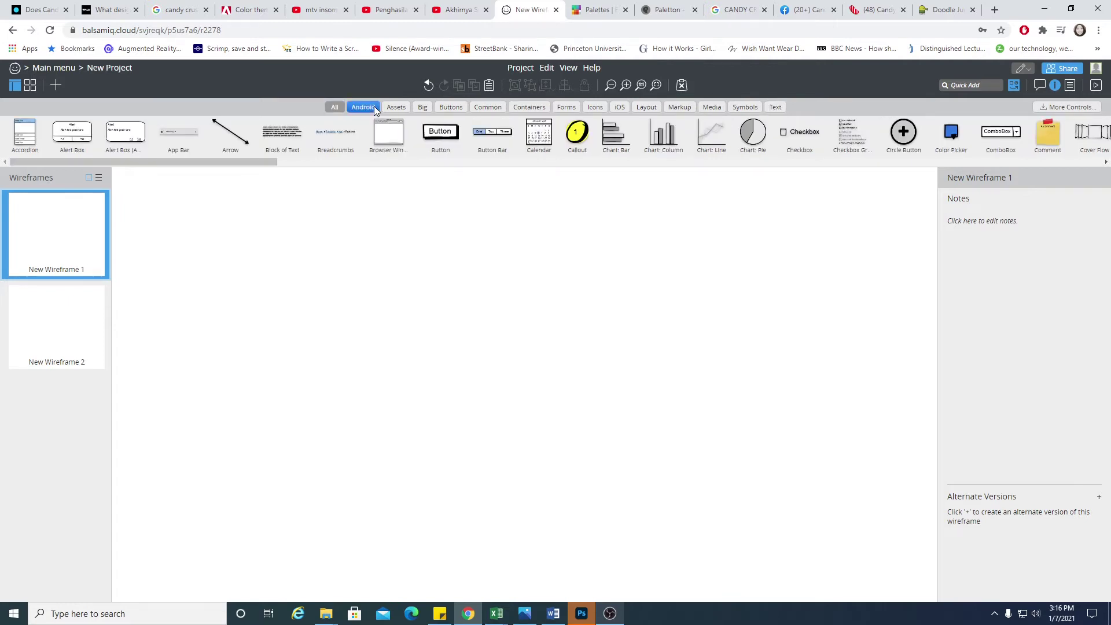
left_click(396, 107)
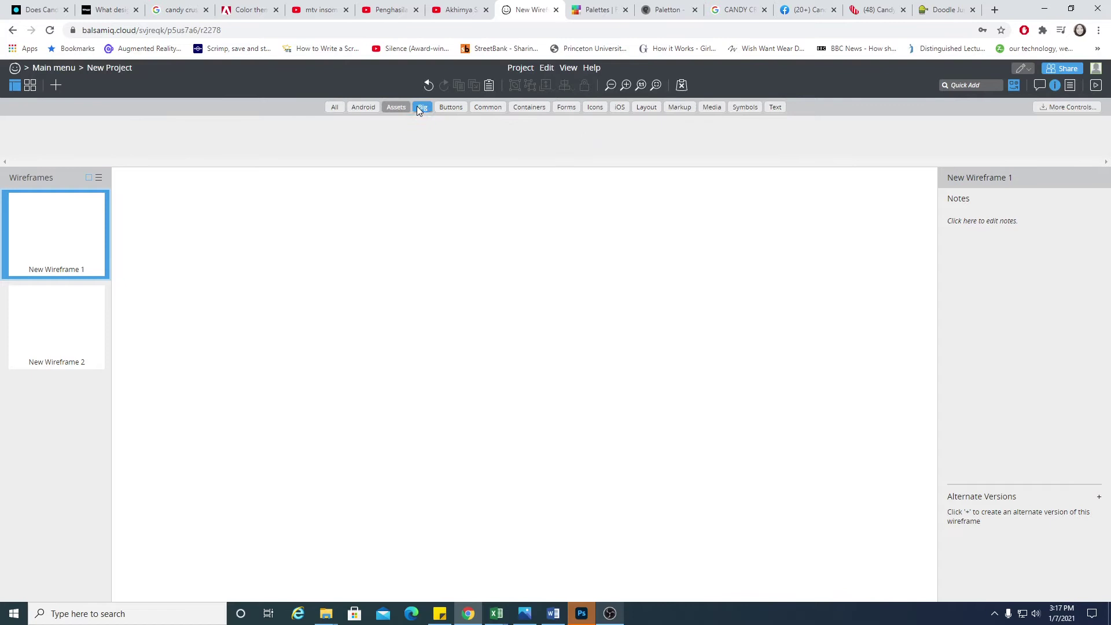
left_click(422, 107)
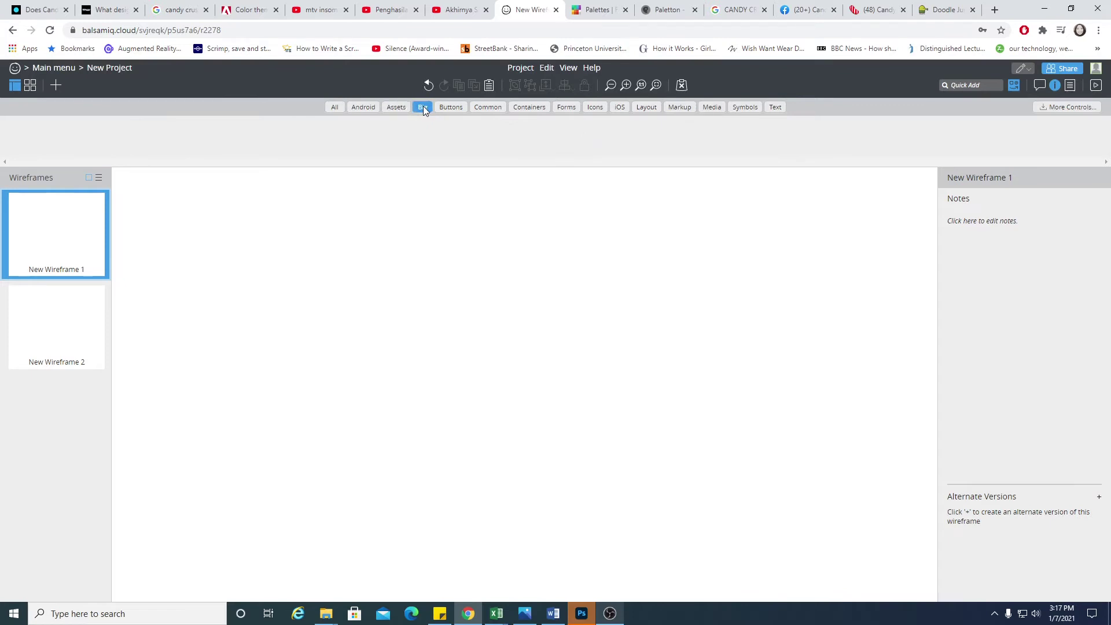
left_click(364, 107)
left_click(529, 107)
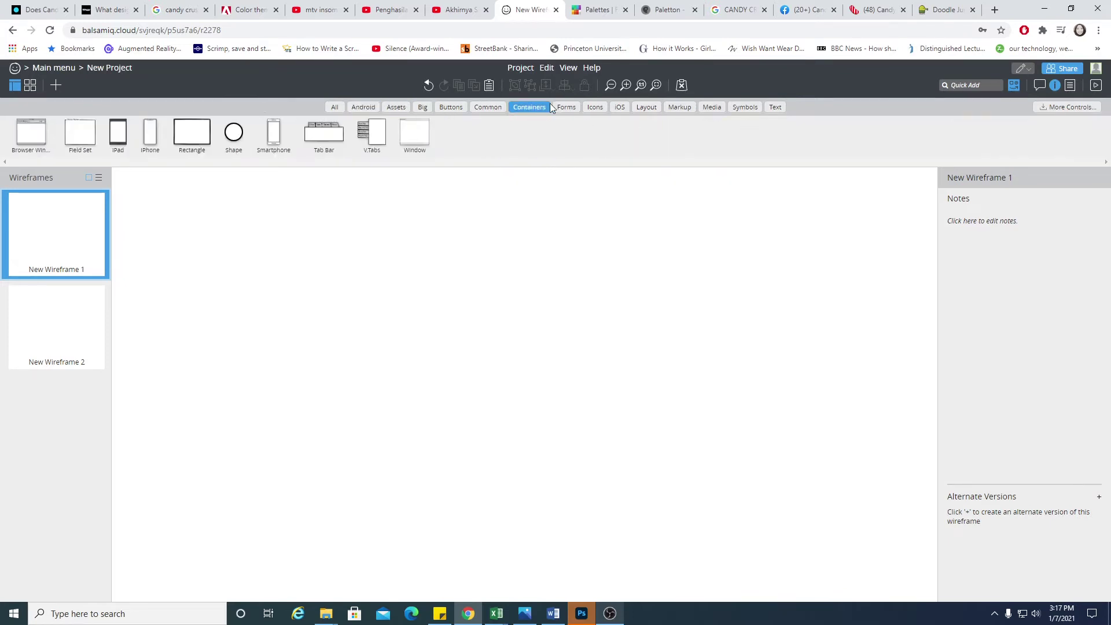
left_click(601, 108)
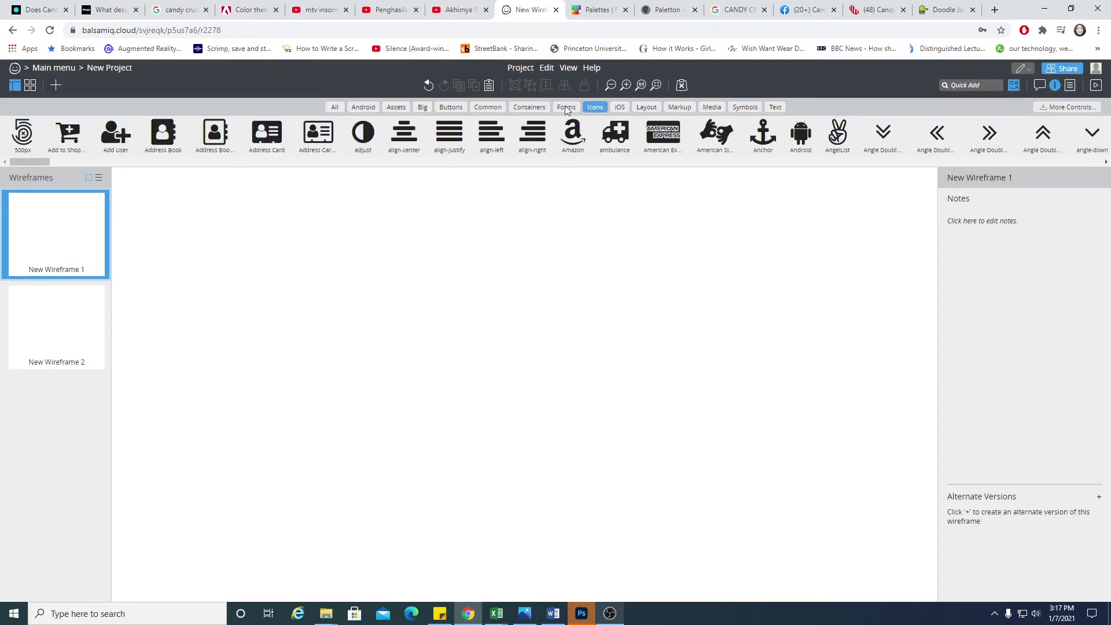
Step: Switch to the Doodle Jump browser game and play one round to examine its start, play and end screens
left_click(945, 10)
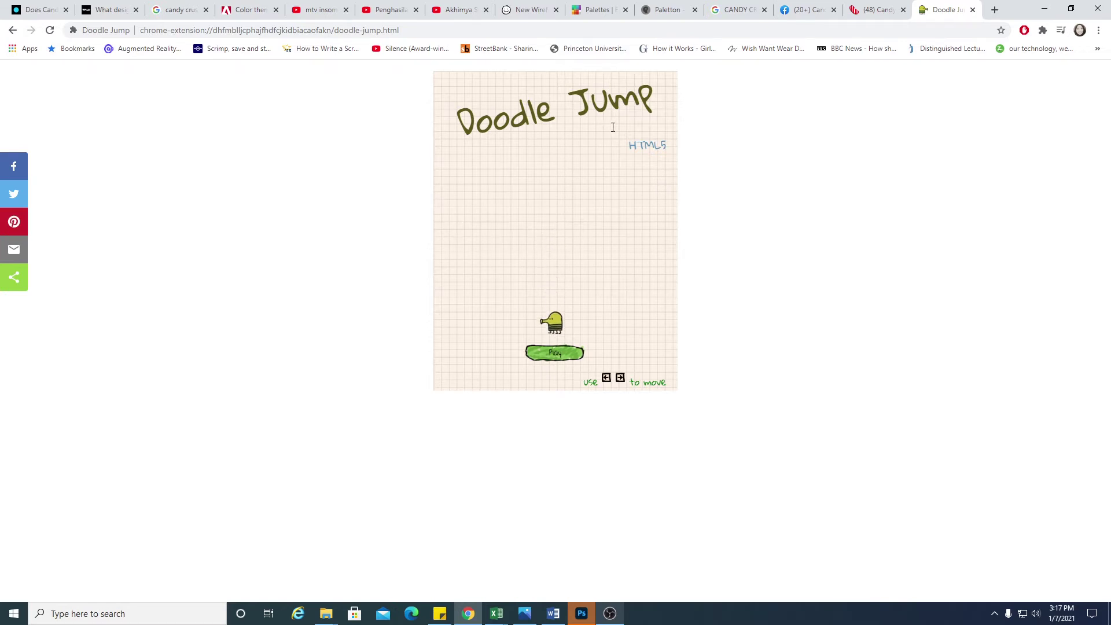
left_click(567, 355)
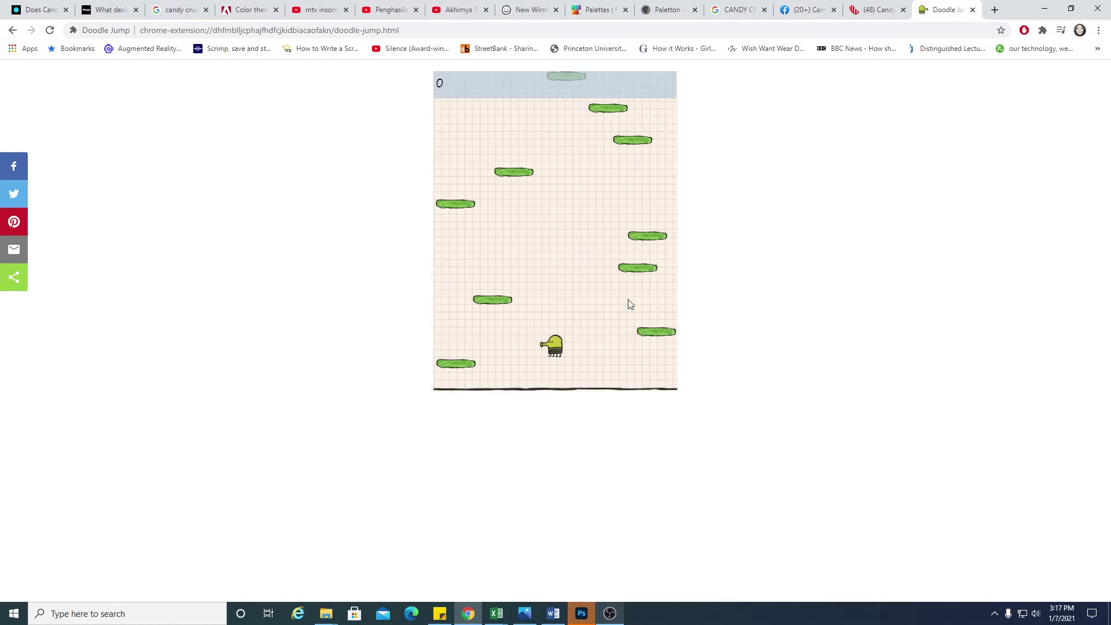
key("Left")
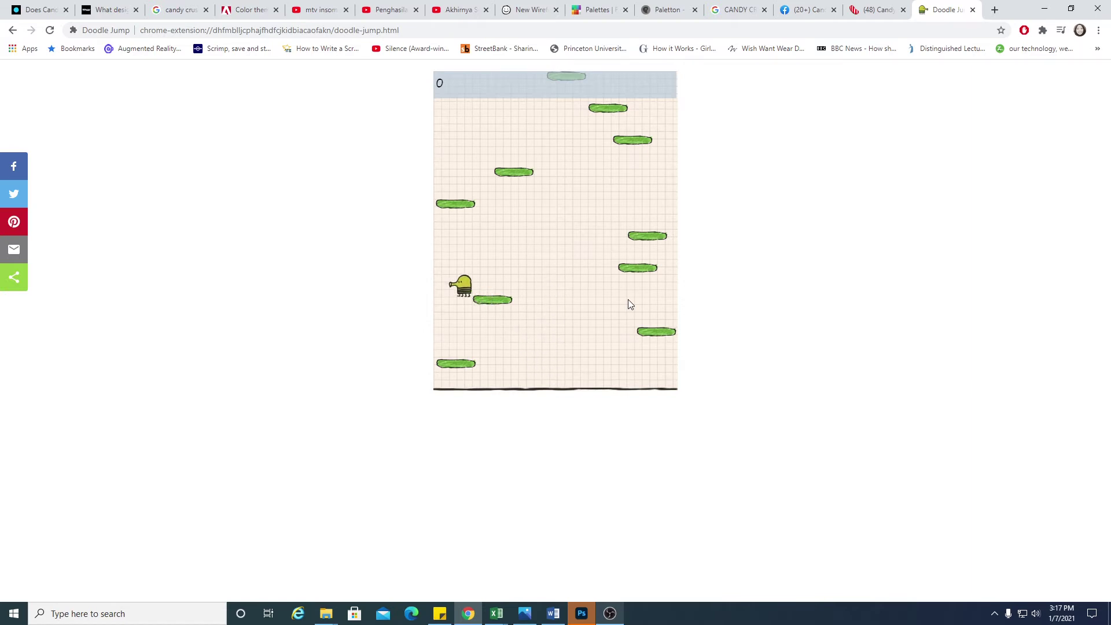
key("Right")
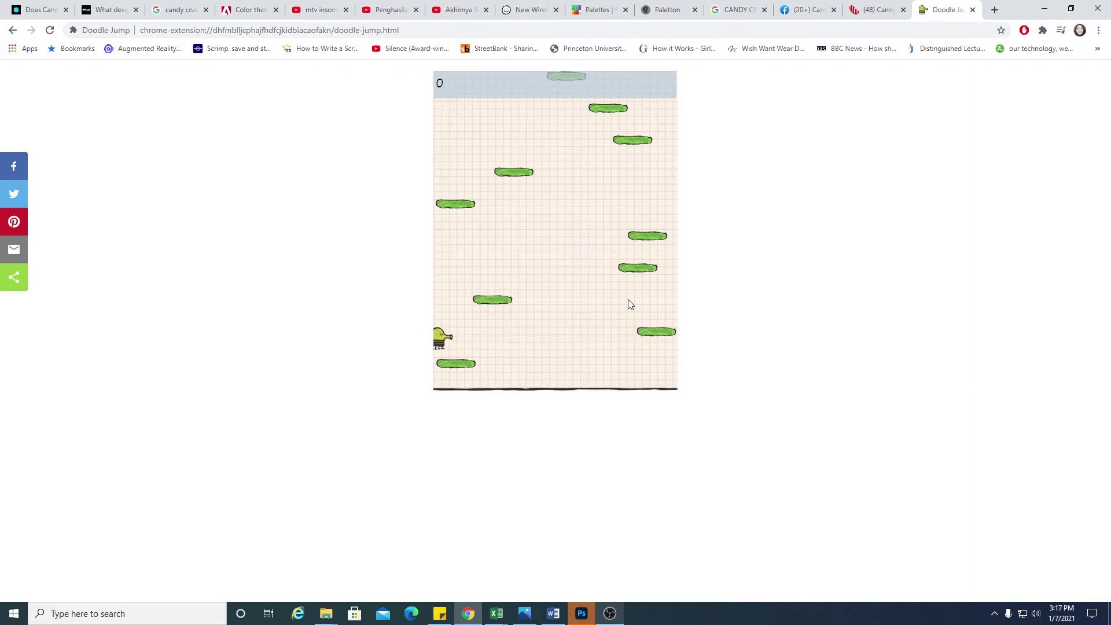
key("Right")
key("Right")
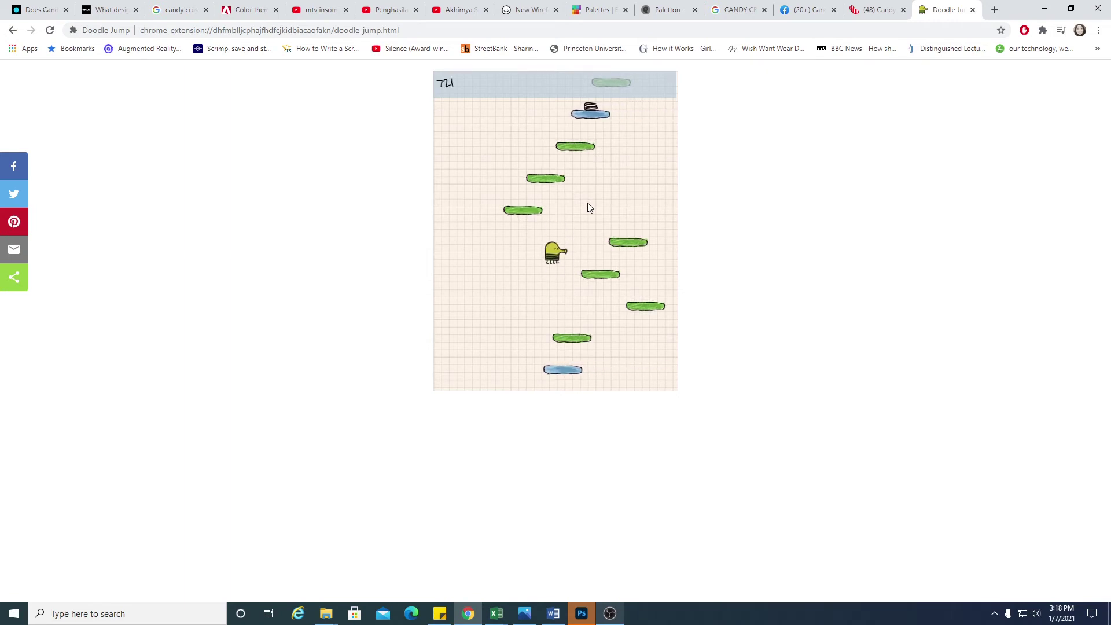
key("Right")
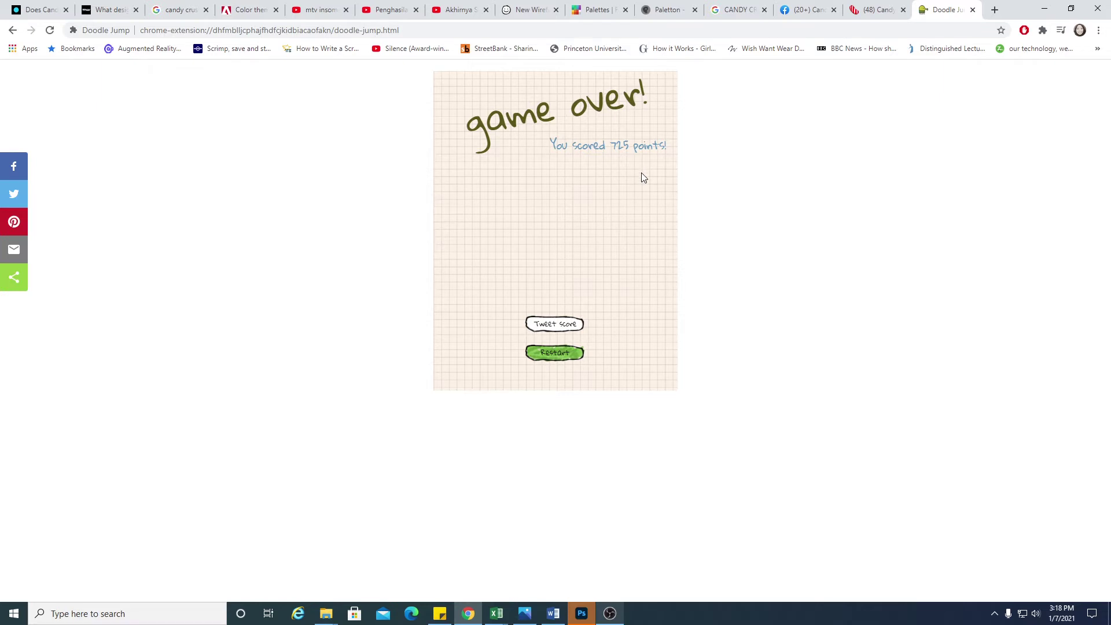
Step: Return to the Balsamiq wireframe and place an iPhone frame on New Wireframe 1 at about X 517, Y 11
left_click(535, 9)
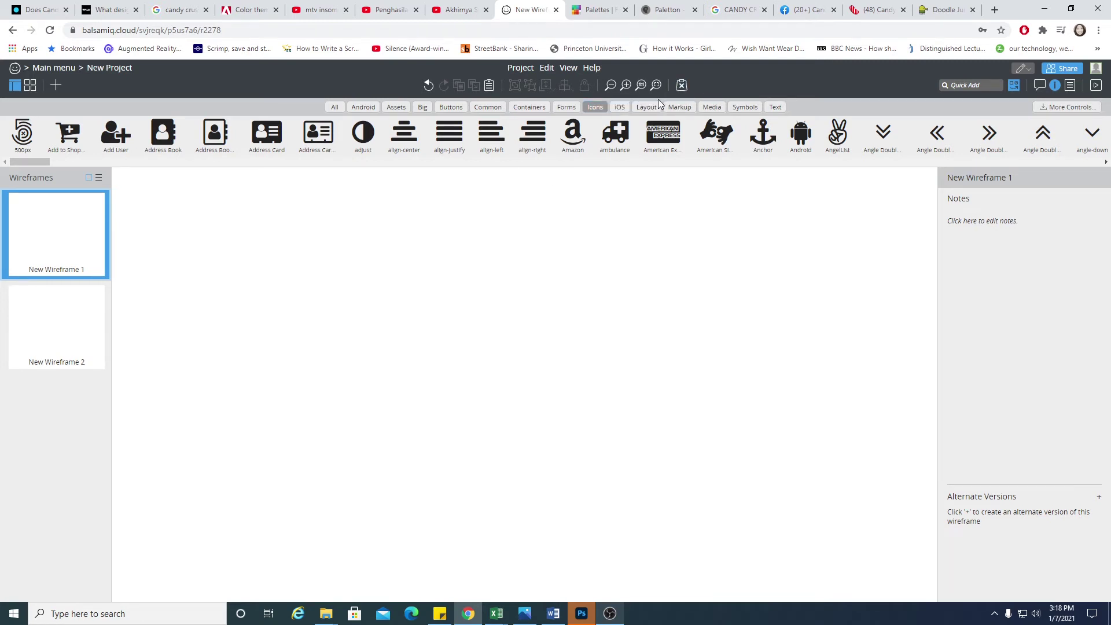
left_click(628, 109)
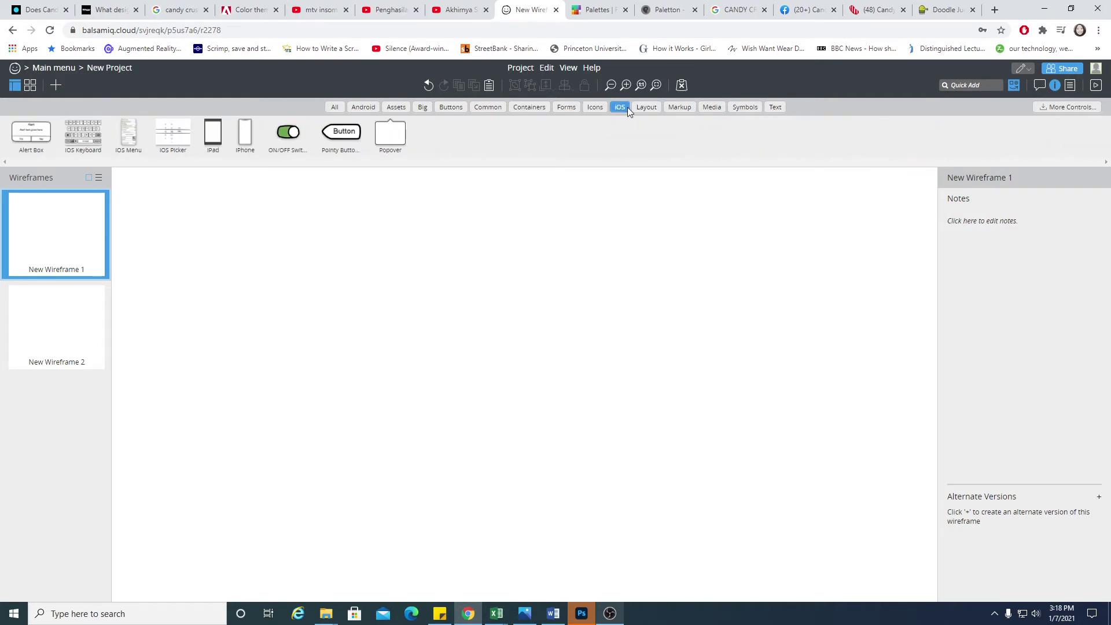
left_click_drag(244, 134, 565, 435)
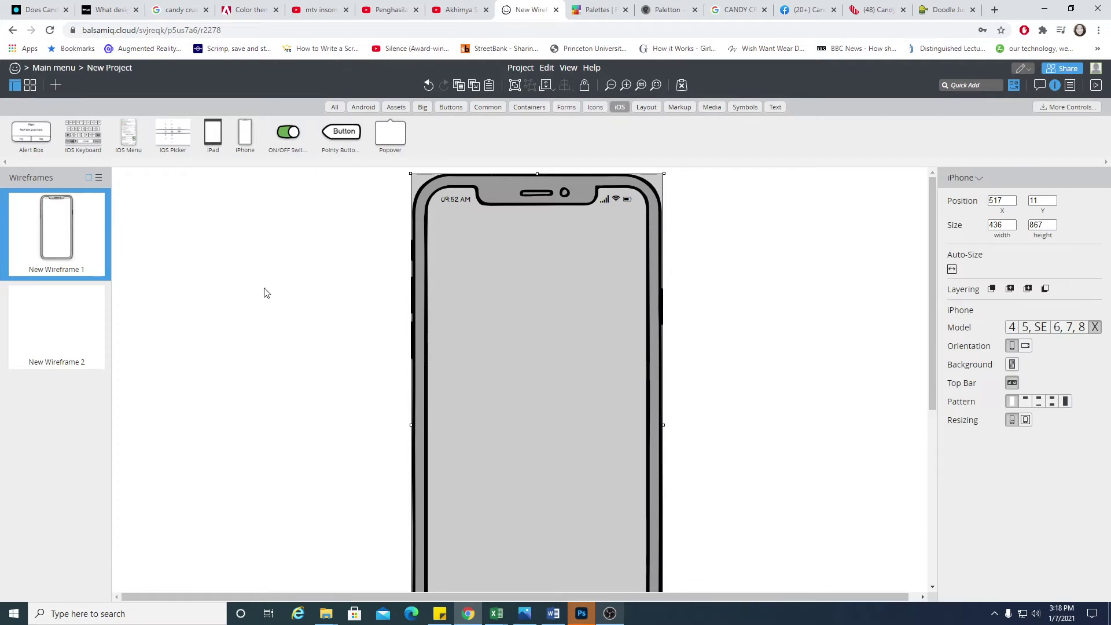
Step: Add a title reading "DOODLE JUMP" and centre it horizontally in the upper part of the iPhone screen
left_click(775, 107)
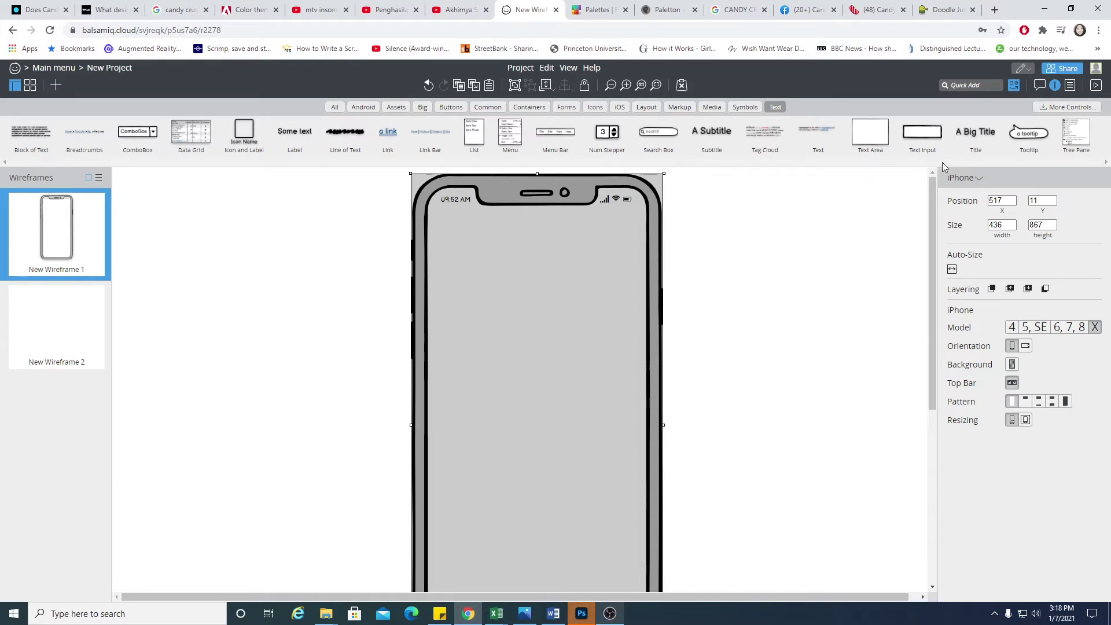
left_click_drag(976, 133, 551, 334)
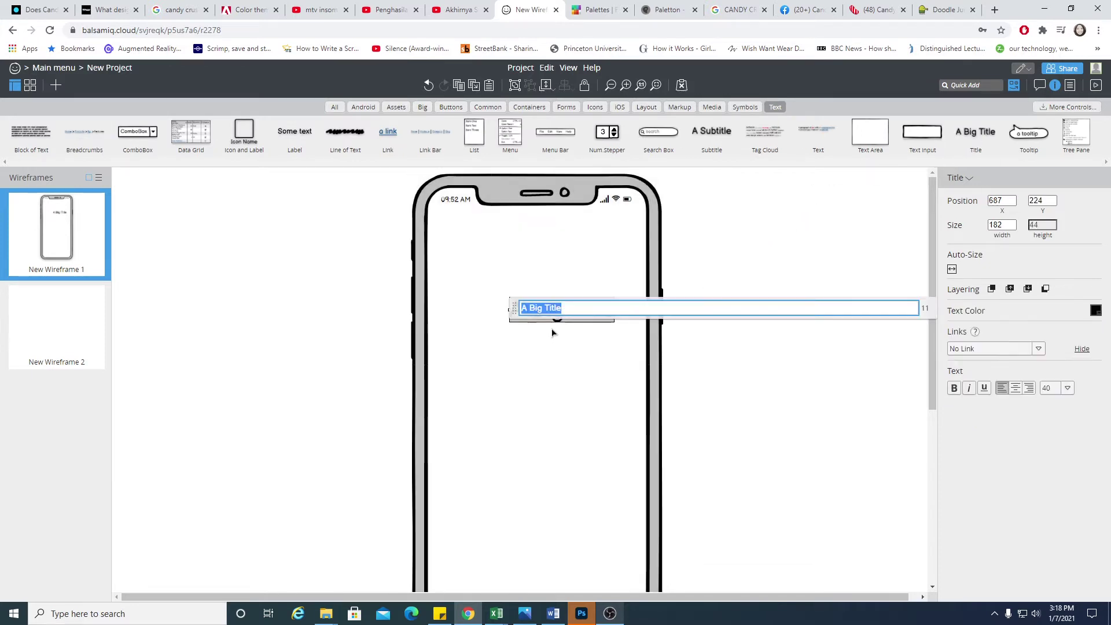
type("DOO")
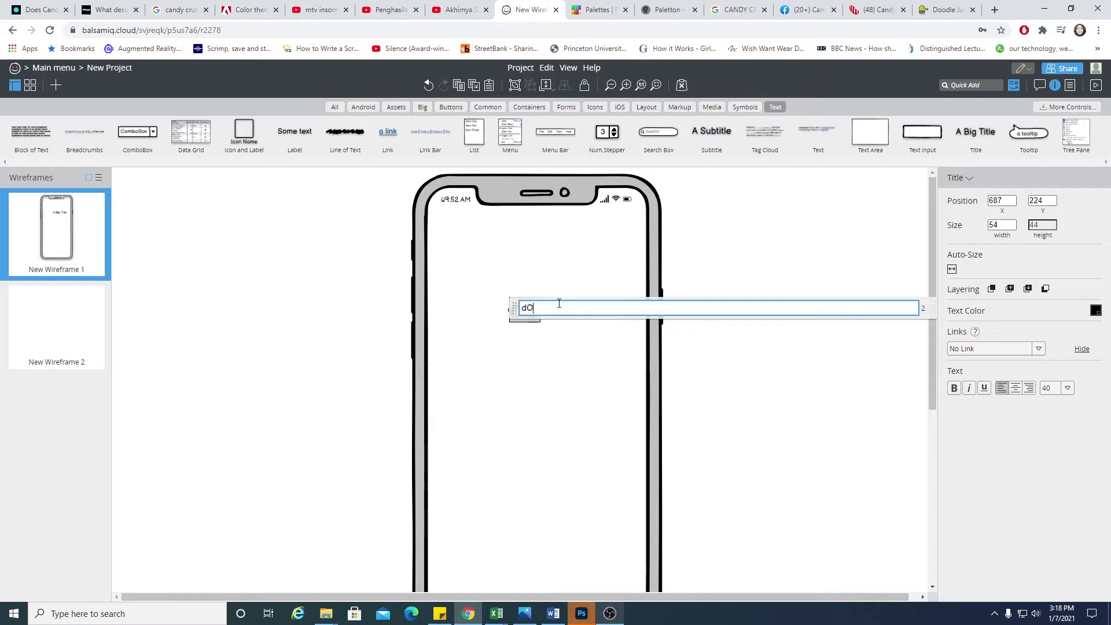
key("BackSpace")
key("BackSpace")
key("BackSpace")
type("o")
key("BackSpace")
key("BackSpace")
type("DOODLE JUMP")
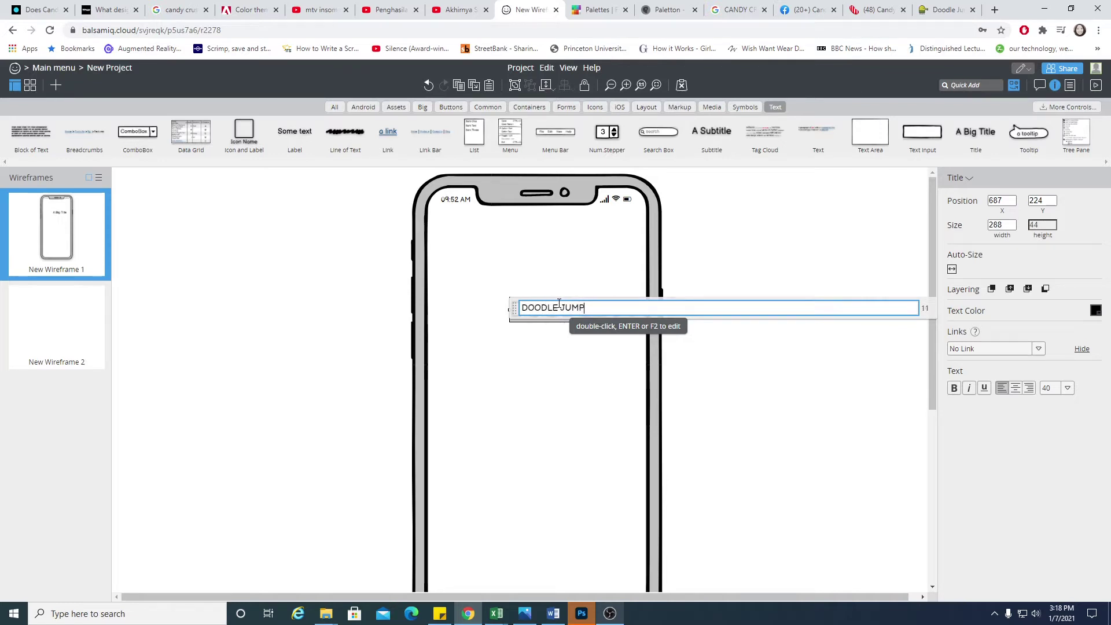
left_click(712, 367)
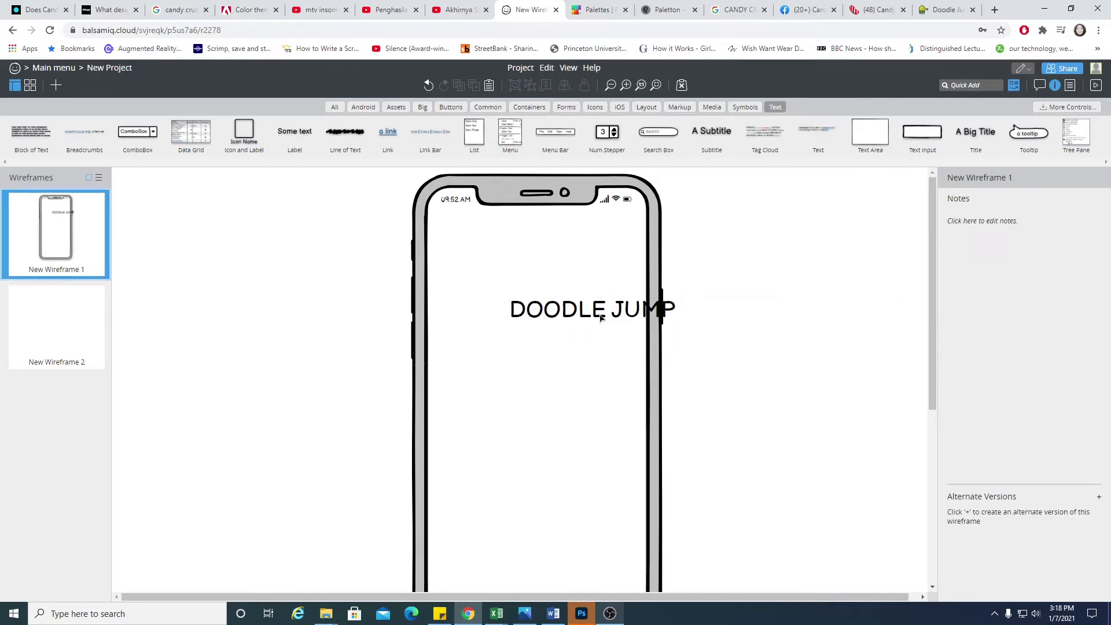
mouse_move(576, 312)
left_mouse_down()
mouse_move(508, 325)
mouse_move(525, 333)
mouse_move(526, 351)
mouse_move(548, 342)
left_mouse_up()
left_click(714, 367)
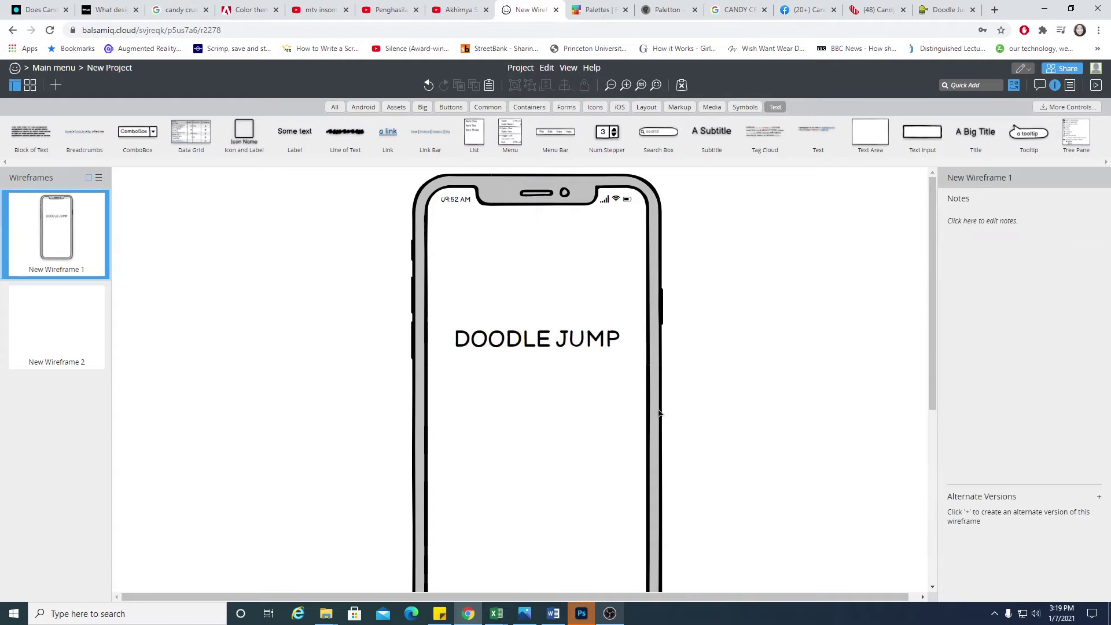
Step: Place a button labelled "Play!" below the title on the iPhone screen, at about X 702, Y 496
scroll(648, 410, "down", 2)
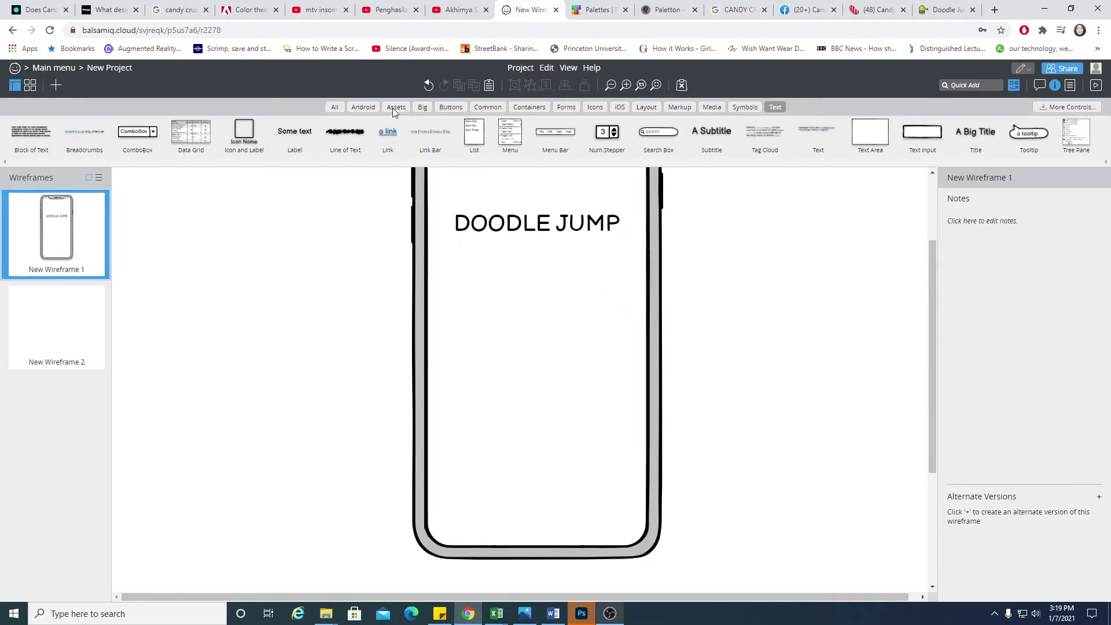
left_click(460, 108)
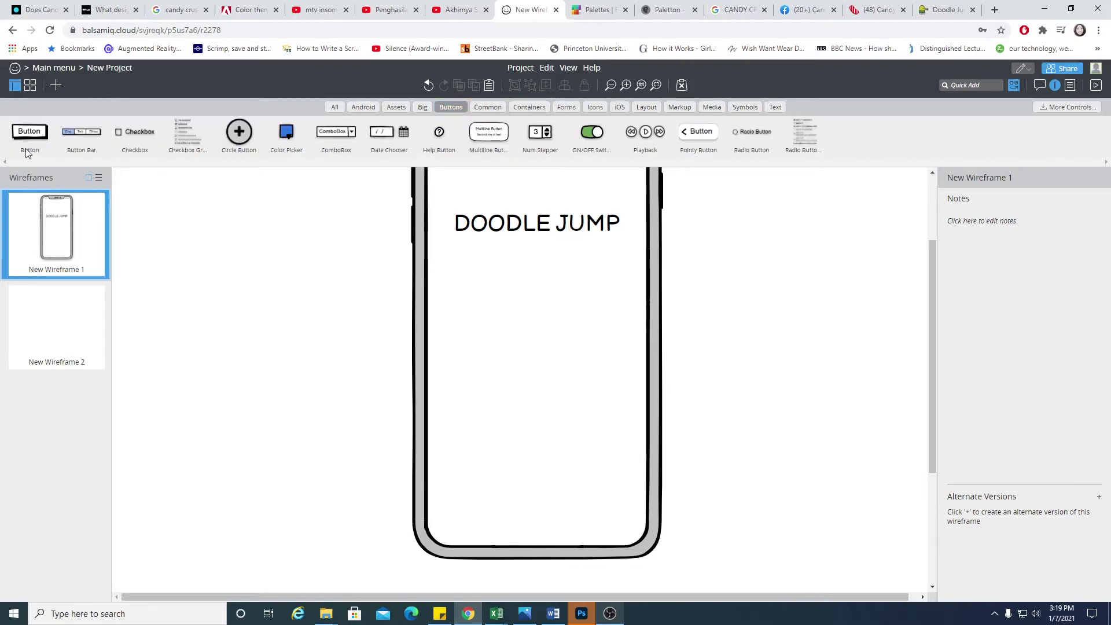
left_click_drag(24, 131, 532, 347)
type("pLY")
key("BackSpace")
key("BackSpace")
key("BackSpace")
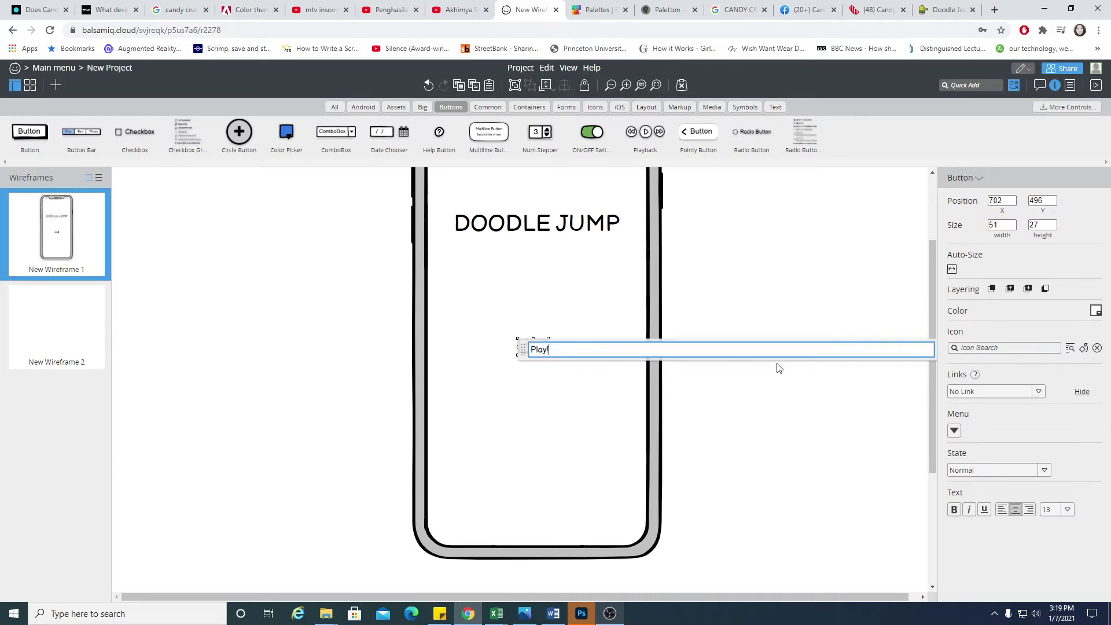
left_click(601, 349)
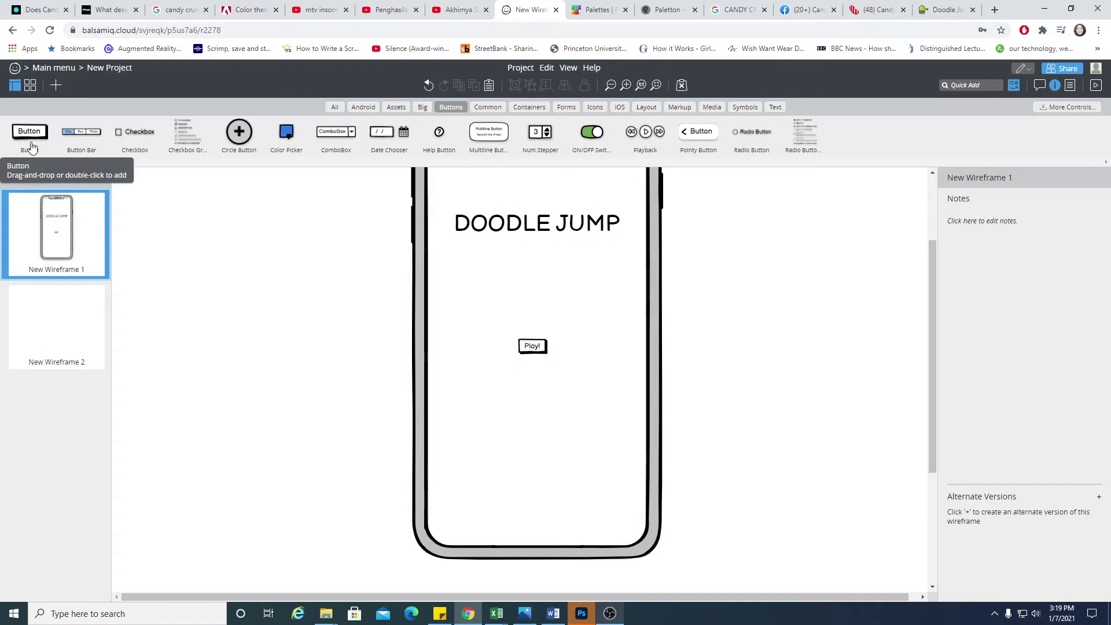
Step: Switch back to the Doodle Jump browser game and reopen its start screen to examine the main menu layout
left_click(937, 11)
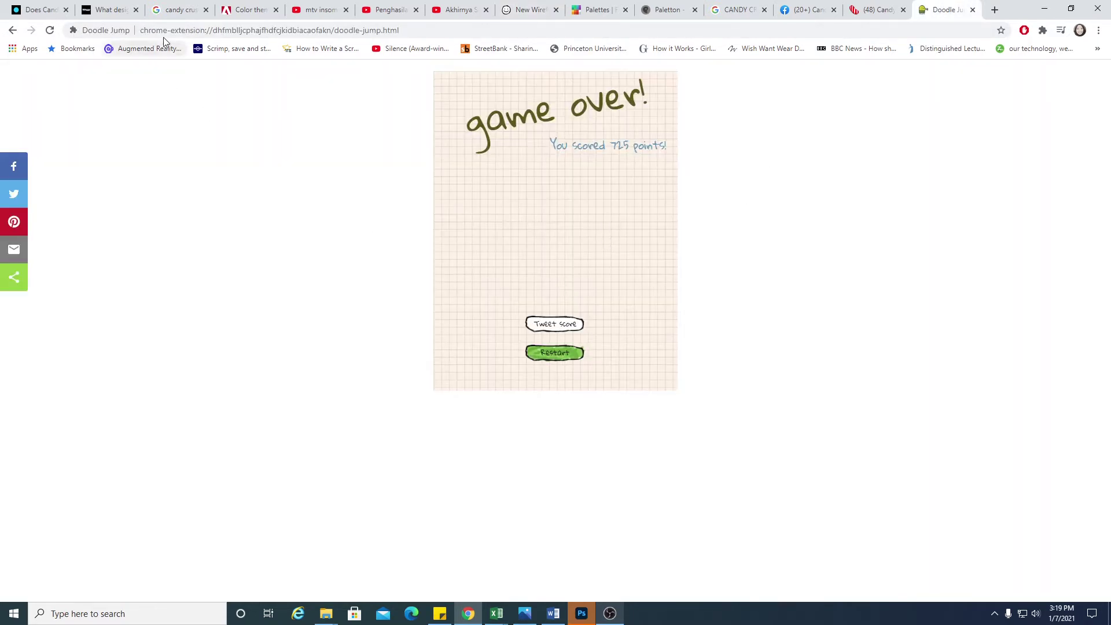
left_click(13, 31)
left_click(368, 158)
left_click(492, 160)
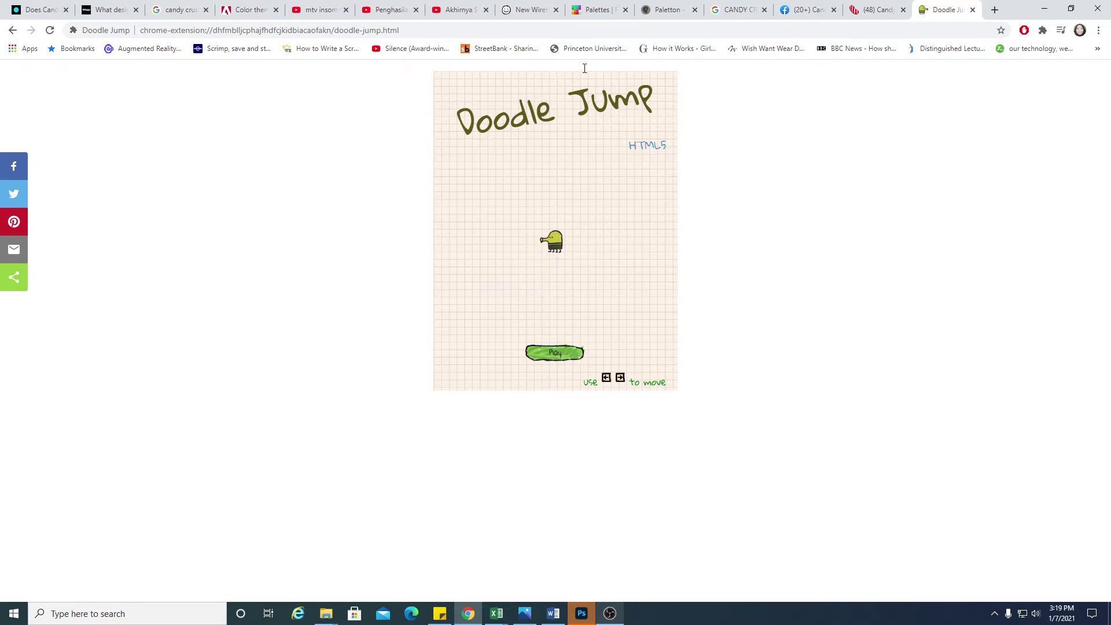
Step: Return to the Balsamiq wireframe and add a button labelled "Quit?" beneath the Play! button, at about X 700, Y 530
left_click(530, 10)
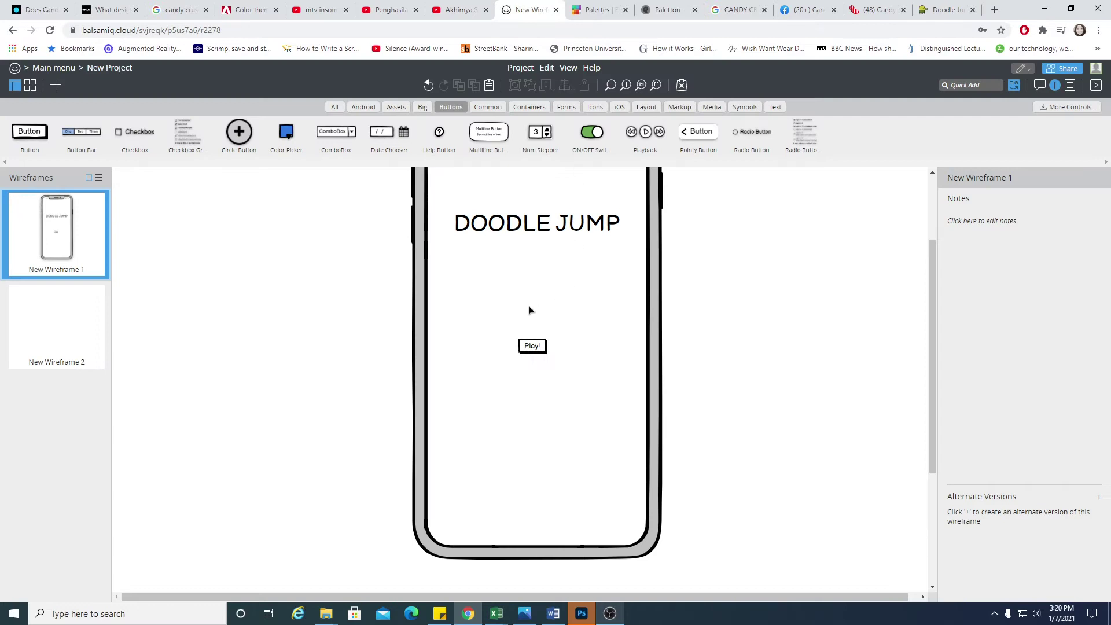
left_click_drag(44, 148, 535, 371)
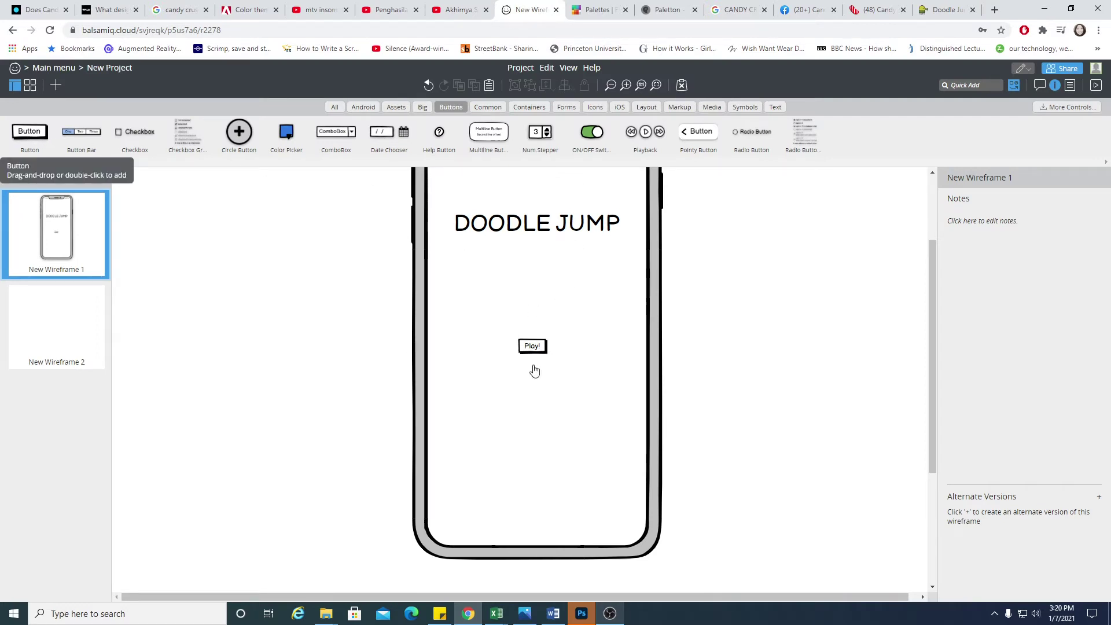
double_click(532, 370)
type("E")
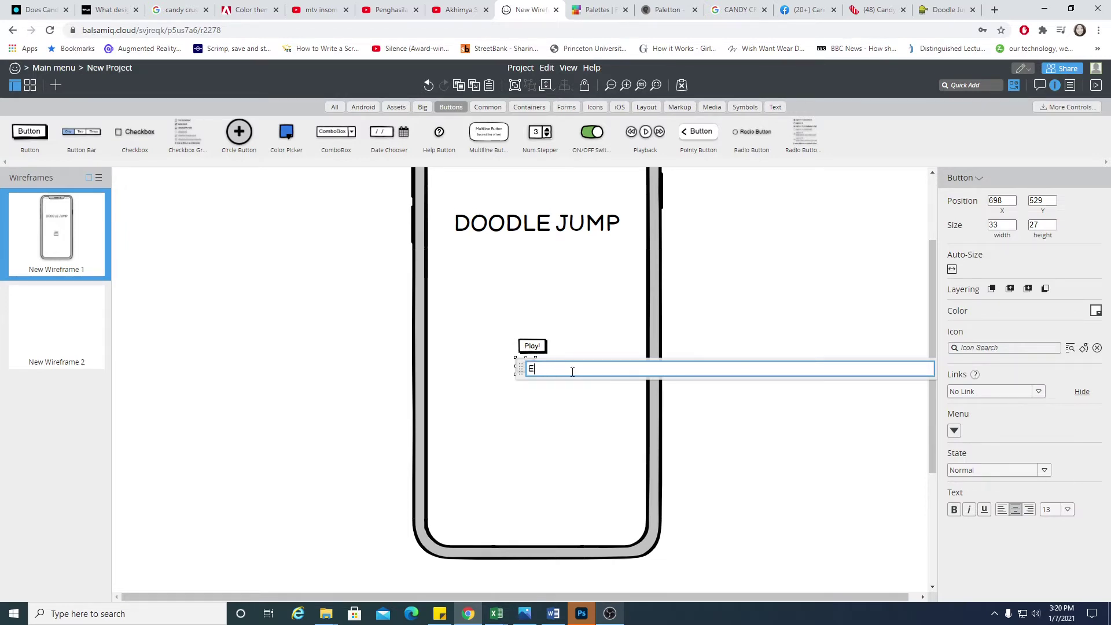
type("xitQuit")
type("!")
type("?")
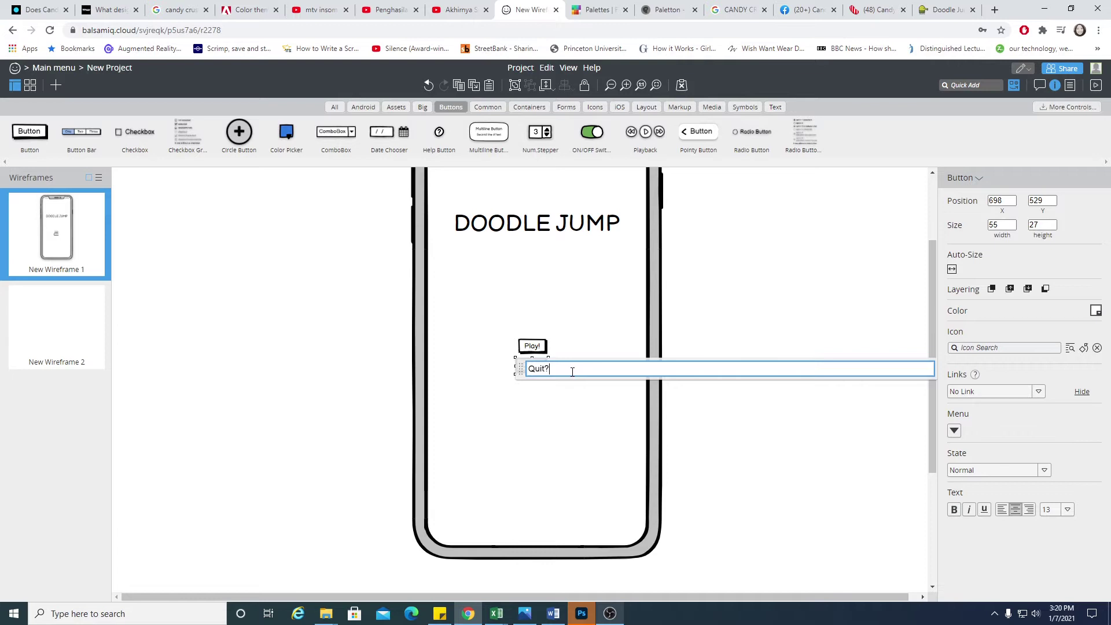
left_click(705, 327)
left_click_drag(533, 369, 537, 372)
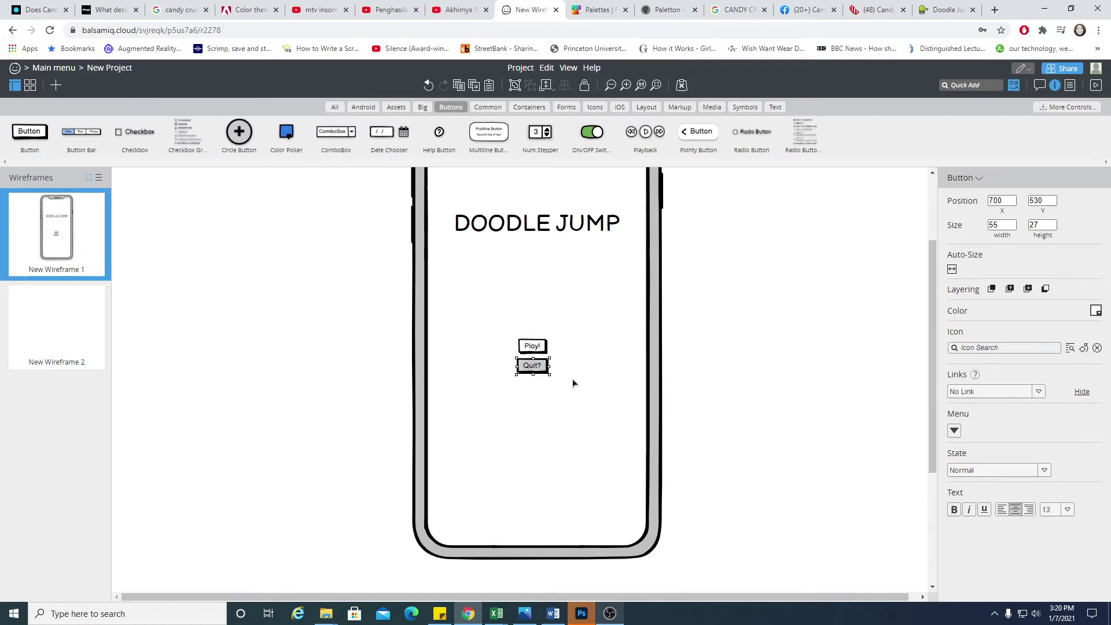
left_click(536, 346)
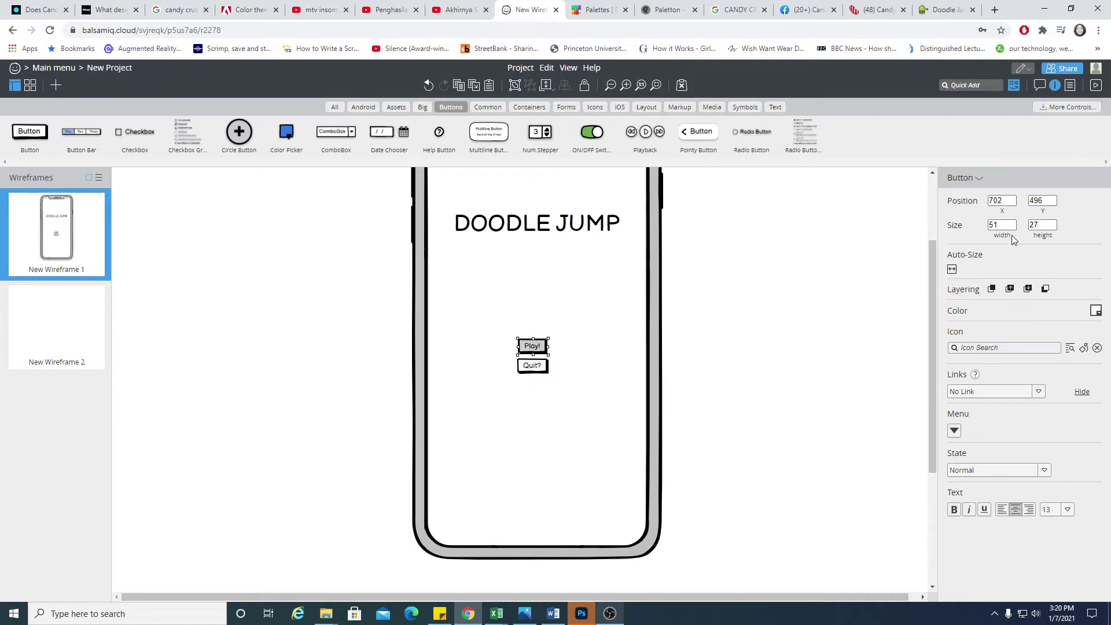
left_click(1010, 201)
type("100")
key("Return")
left_click(906, 322)
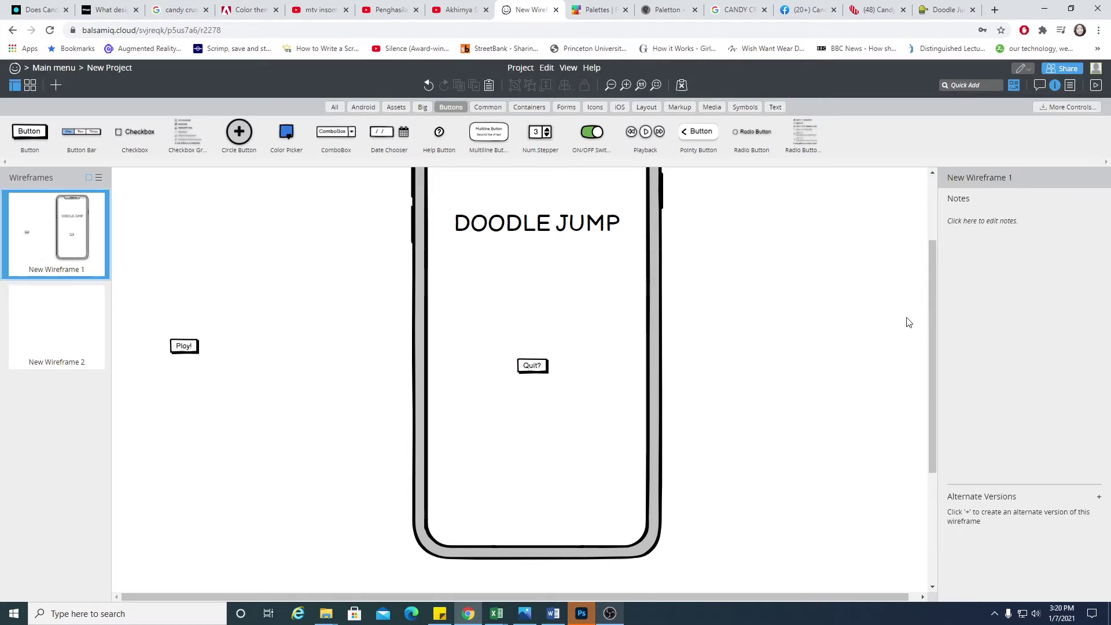
key("ctrl+z")
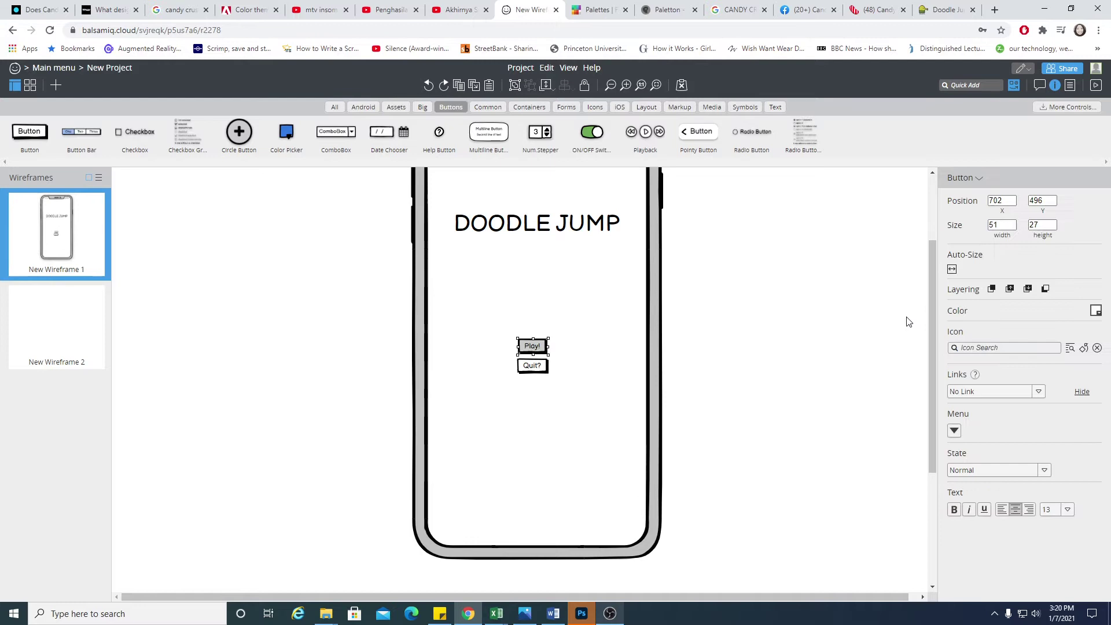
left_click(674, 415)
Step: Enlarge the Play! button to about 122 x 45 and the Quit? button to about 122 x 47, stacked and left-aligned at X 664
left_click(537, 346)
left_click_drag(548, 355, 559, 399)
left_click(550, 349)
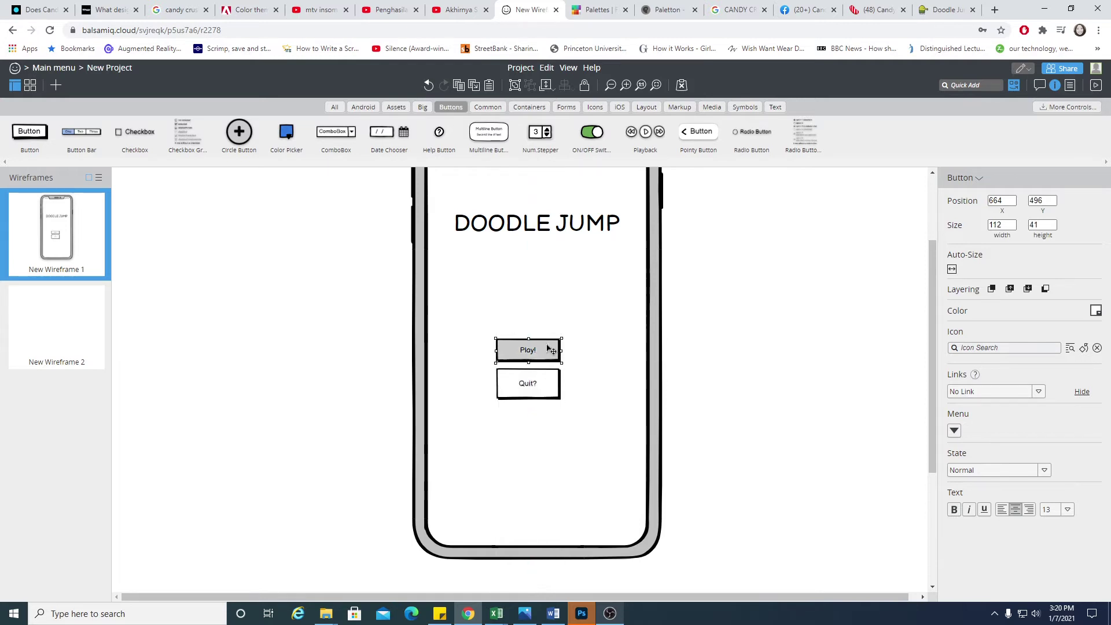
left_click_drag(561, 339, 567, 336)
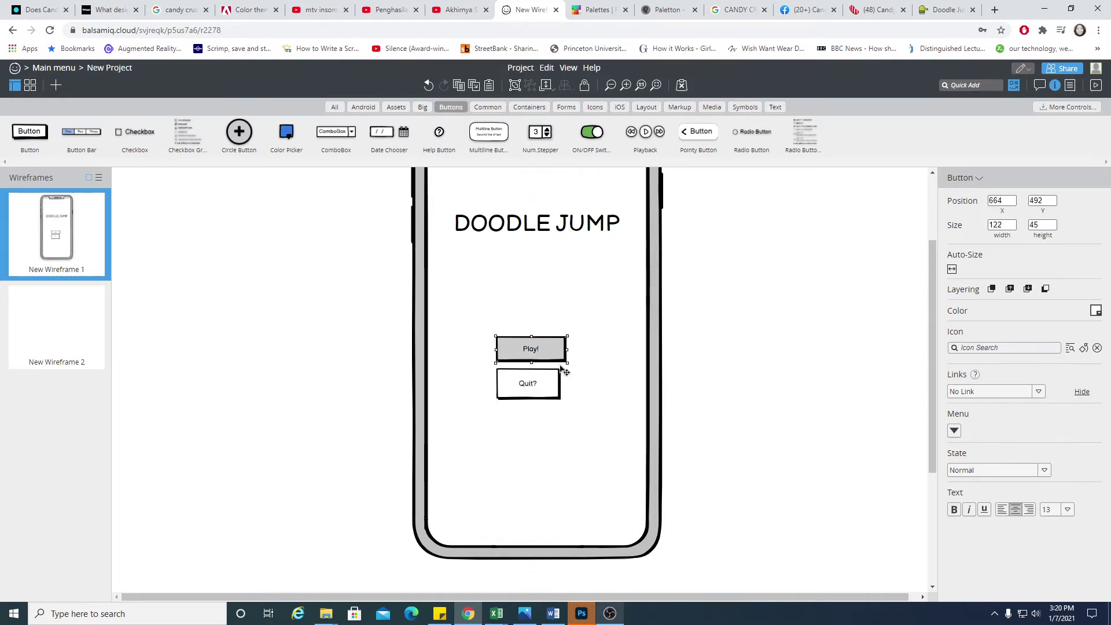
left_click(546, 393)
left_click_drag(561, 383, 531, 397)
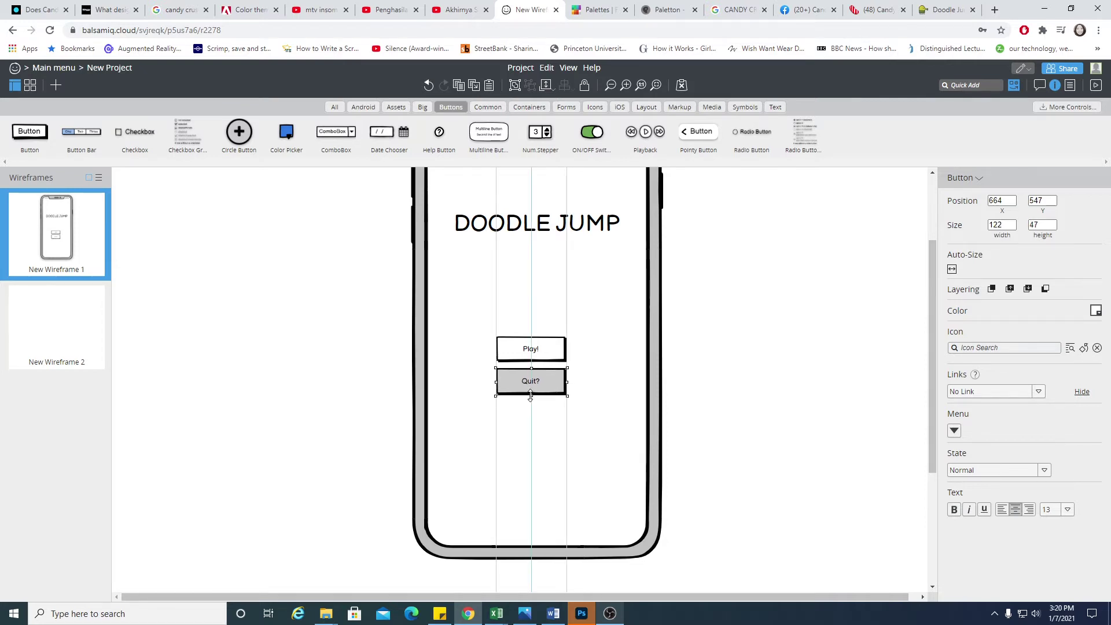
left_click(544, 405)
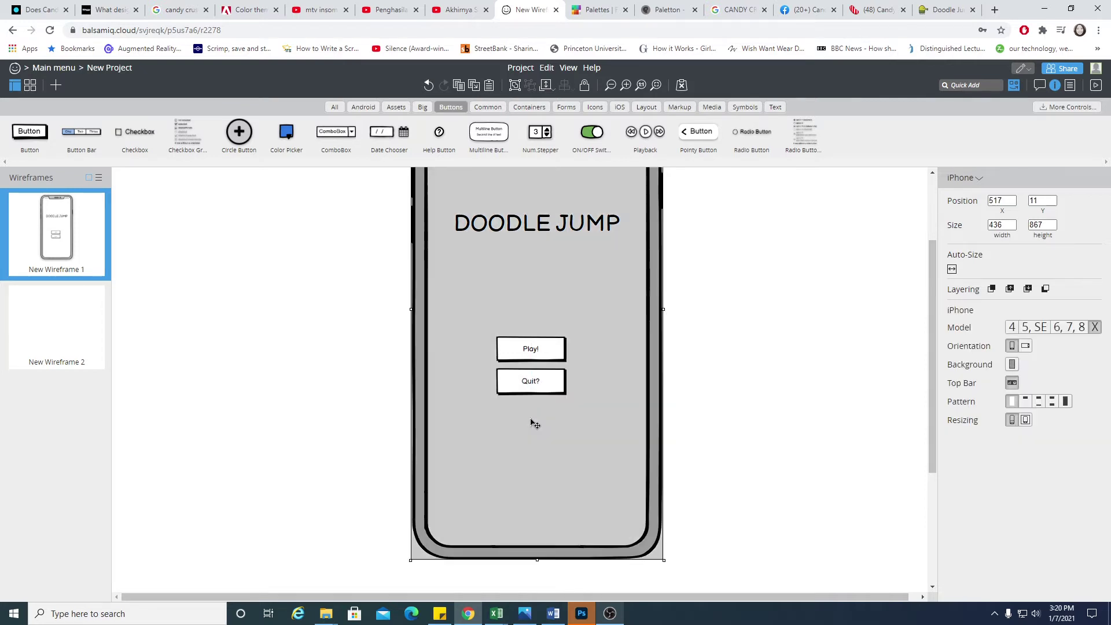
left_click(687, 296)
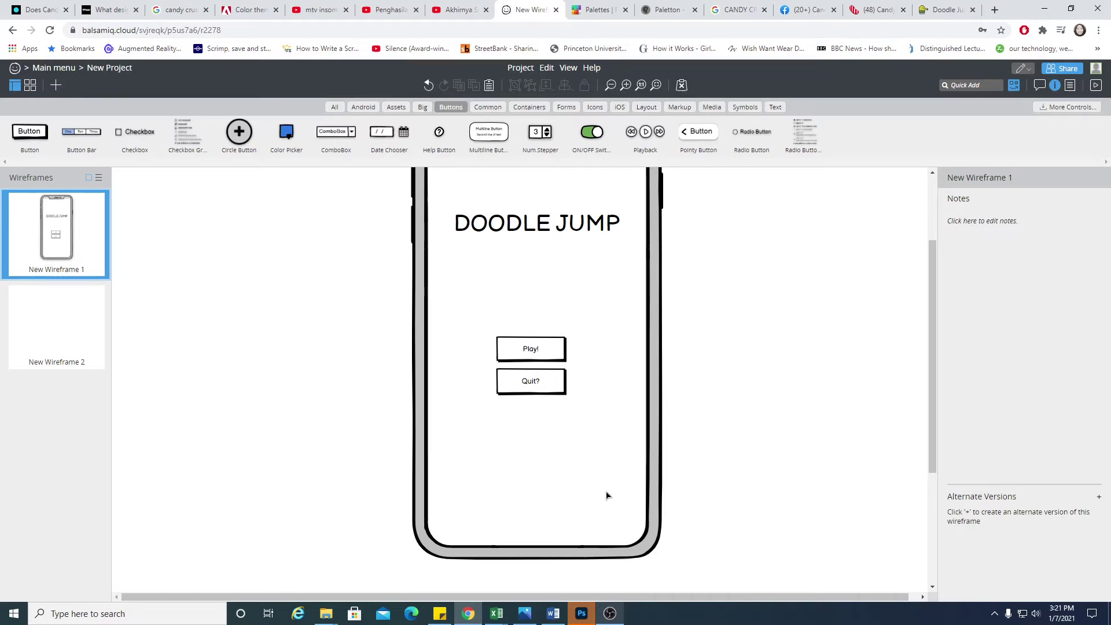
scroll(606, 495, "up", 3)
scroll(609, 488, "down", 4)
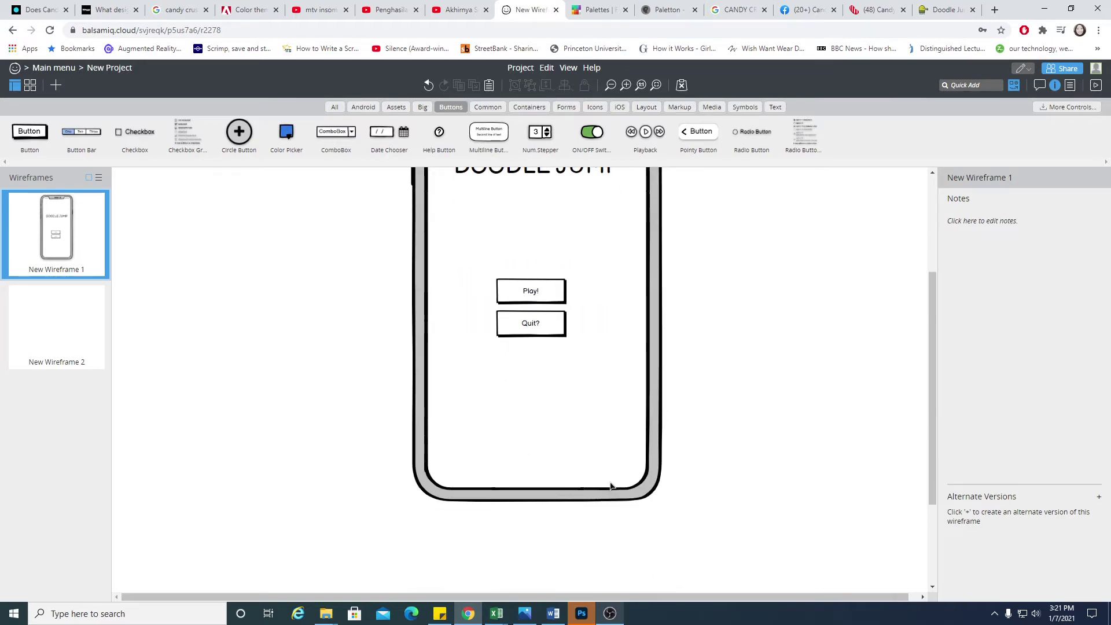
scroll(610, 486, "up", 3)
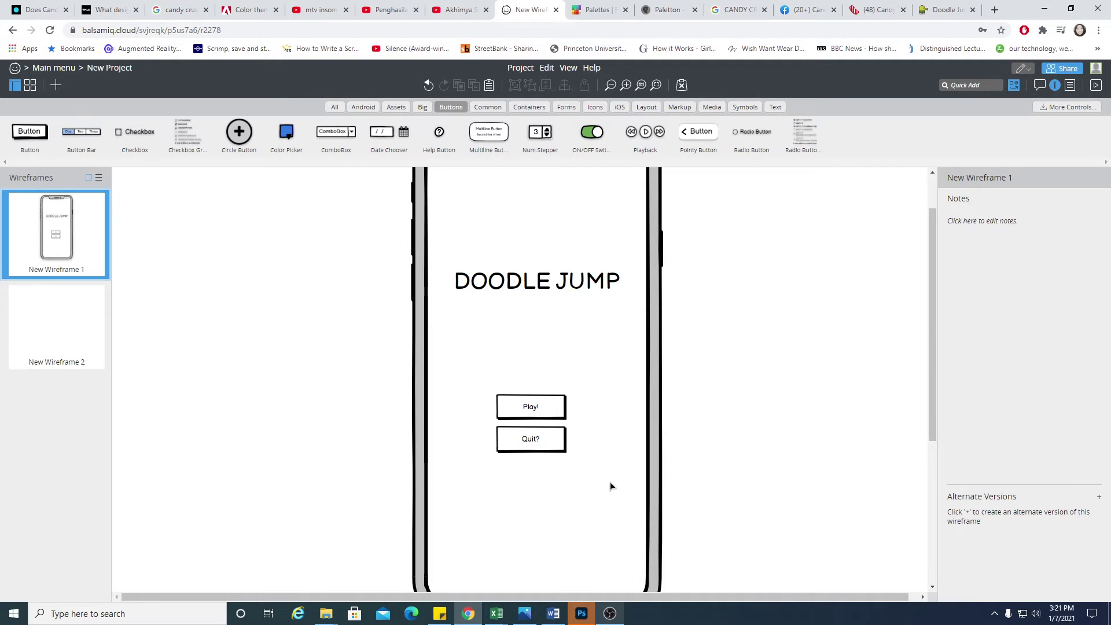
Step: Open New Wireframe 2 and place an iPhone frame on it at about X 497, Y 28
left_click(76, 332)
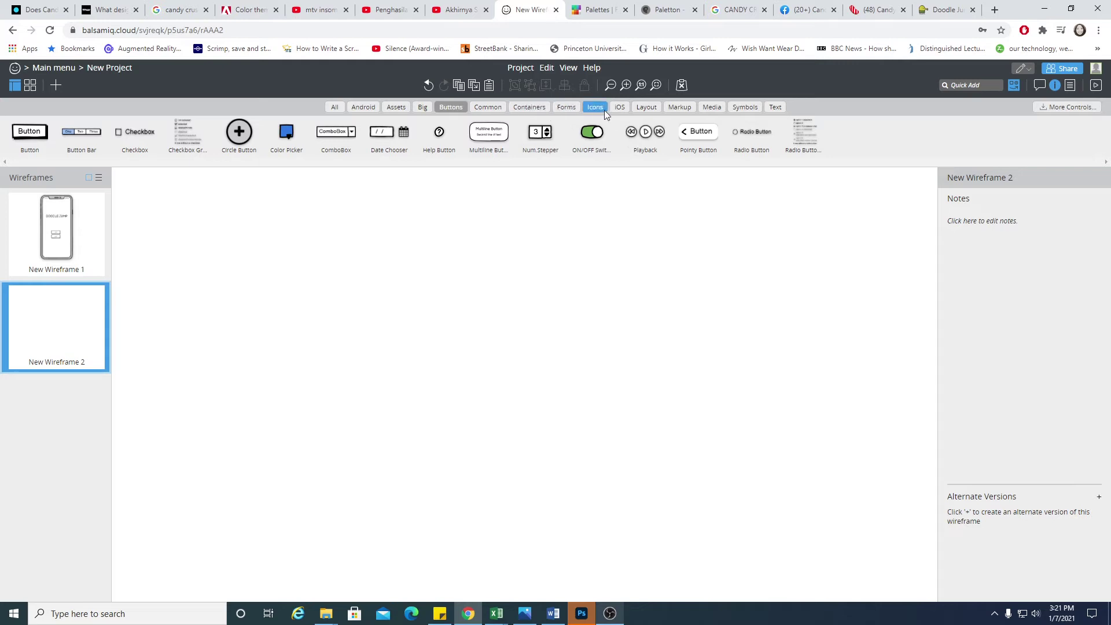
left_click(617, 106)
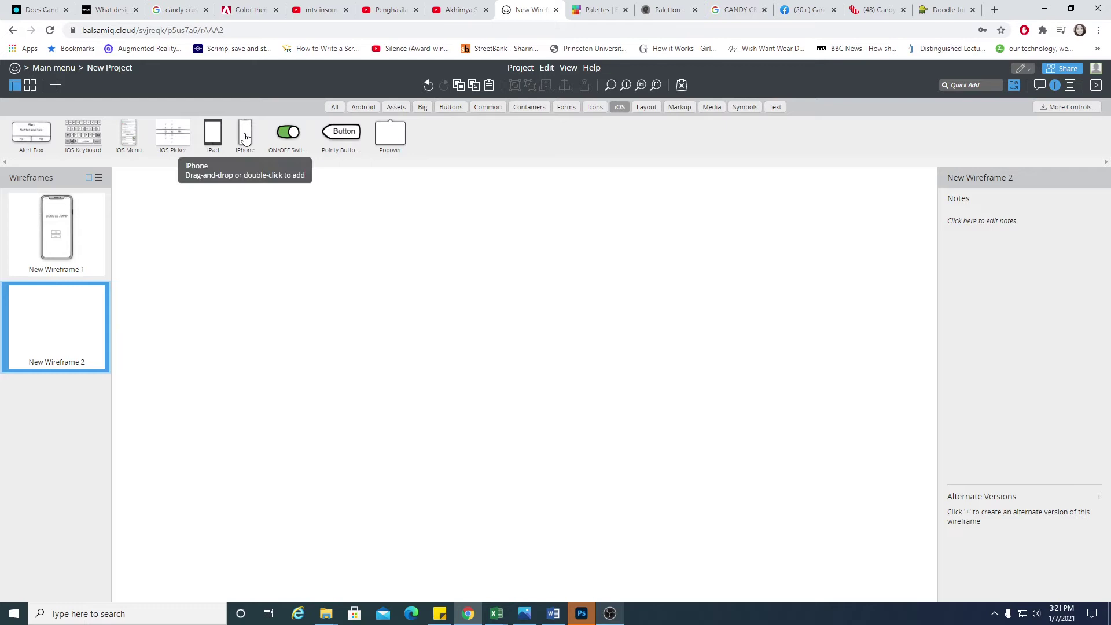
left_click_drag(246, 140, 520, 519)
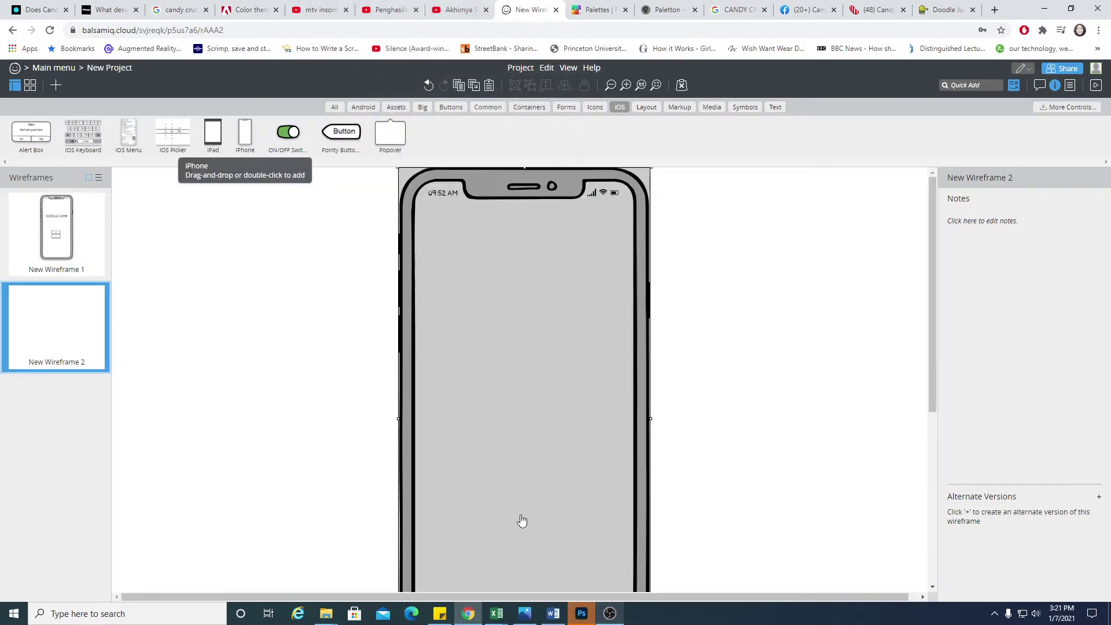
left_click_drag(561, 323, 564, 321)
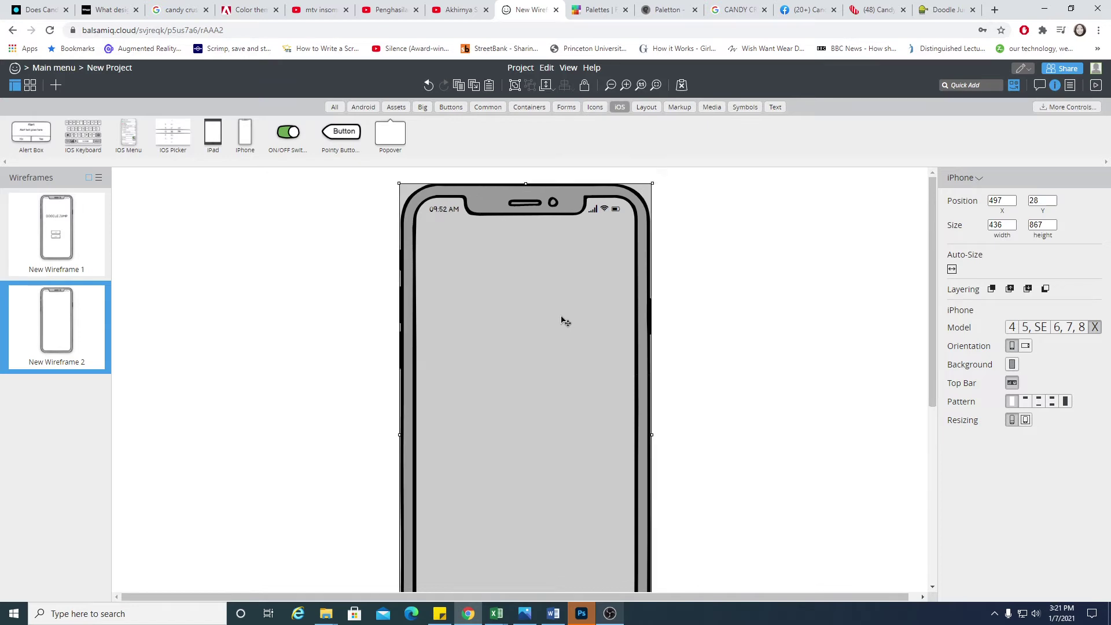
left_click(335, 108)
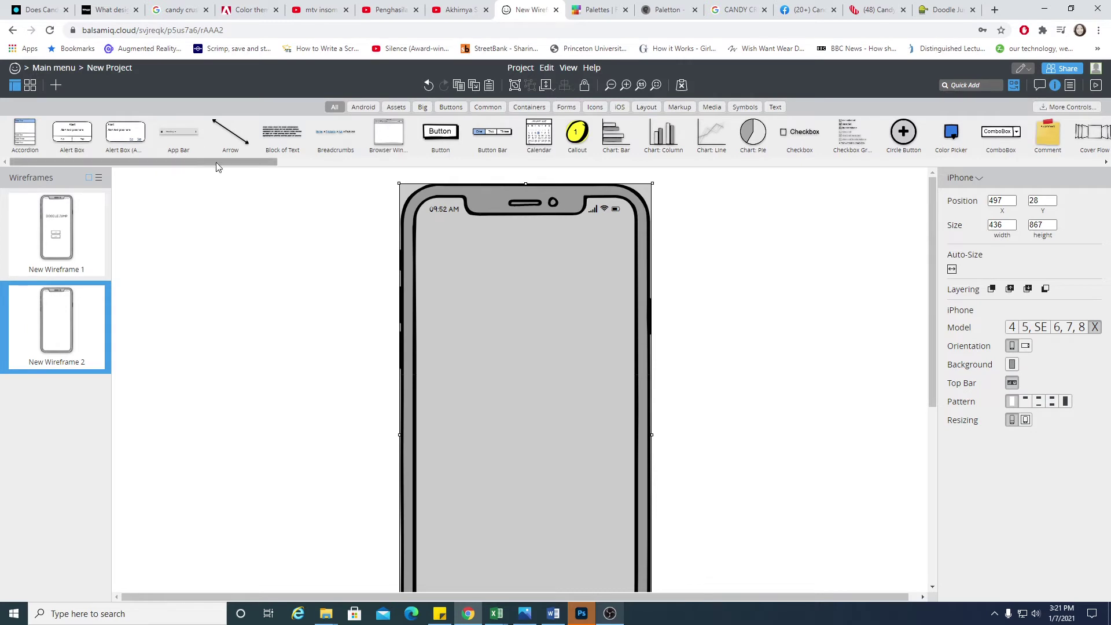
left_click_drag(249, 159, 354, 172)
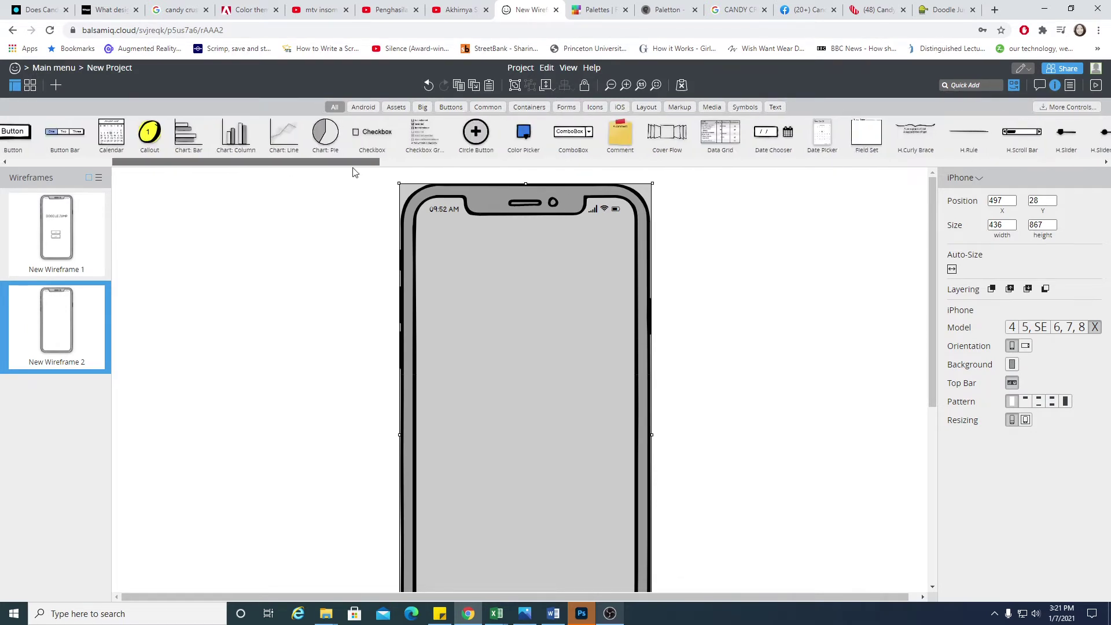
left_click(354, 172)
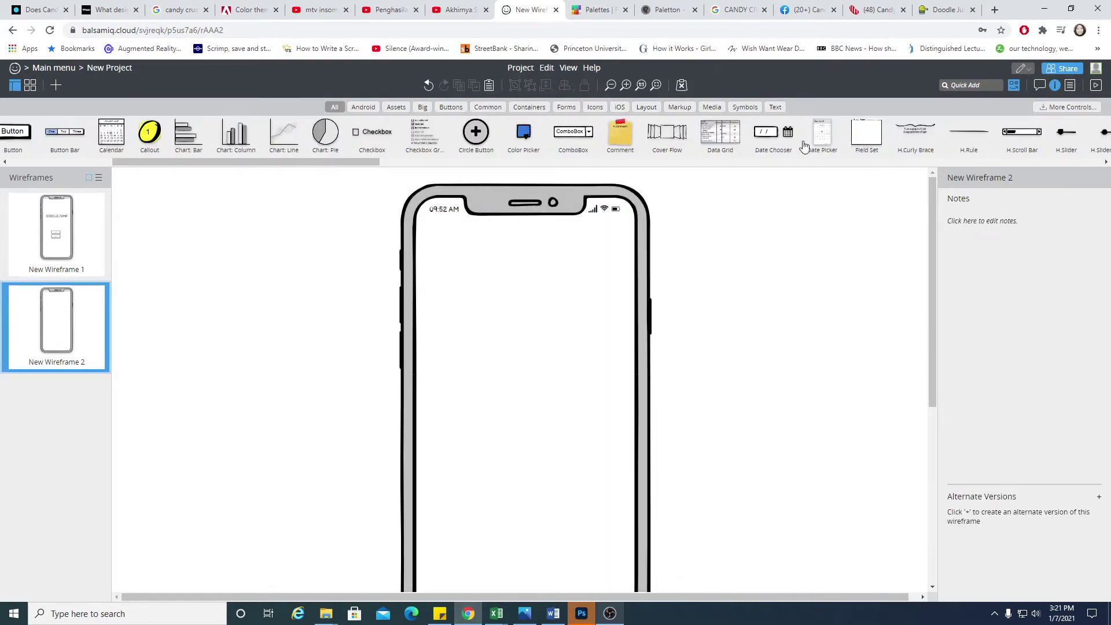
mouse_move(866, 145)
left_mouse_down()
mouse_move(515, 417)
mouse_move(540, 384)
mouse_move(802, 201)
mouse_move(851, 151)
left_mouse_up()
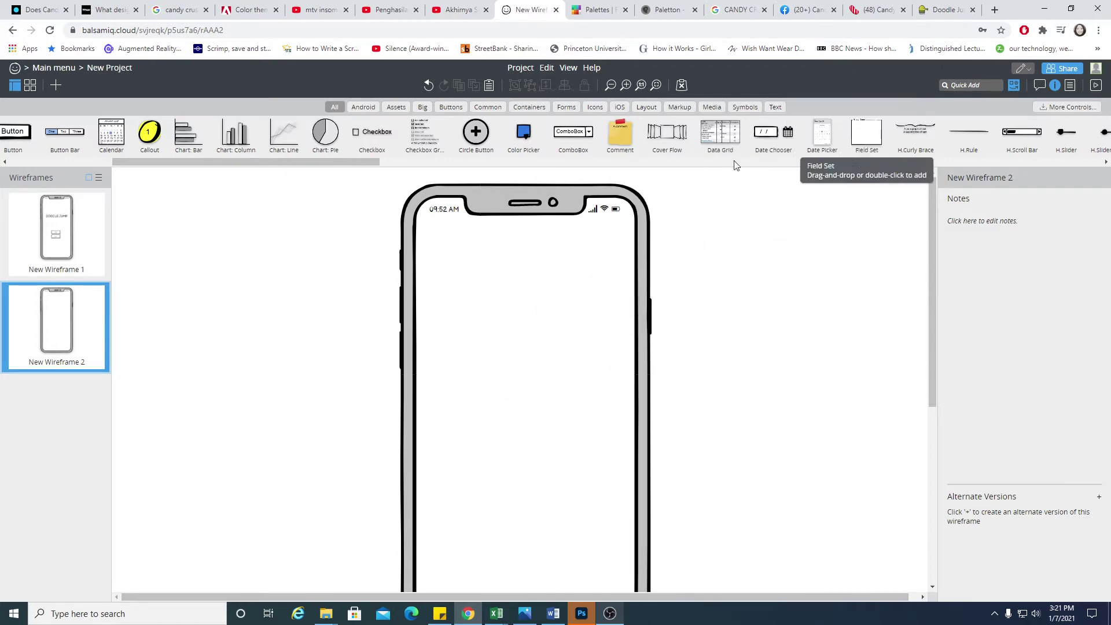
left_click(598, 110)
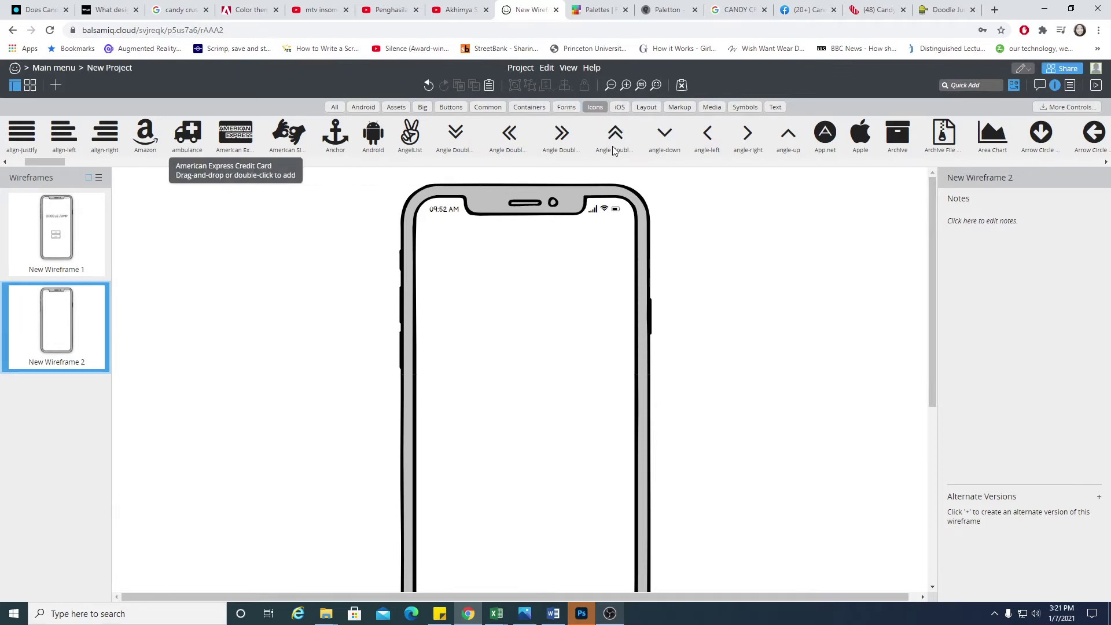
left_click(980, 85)
type("medkit")
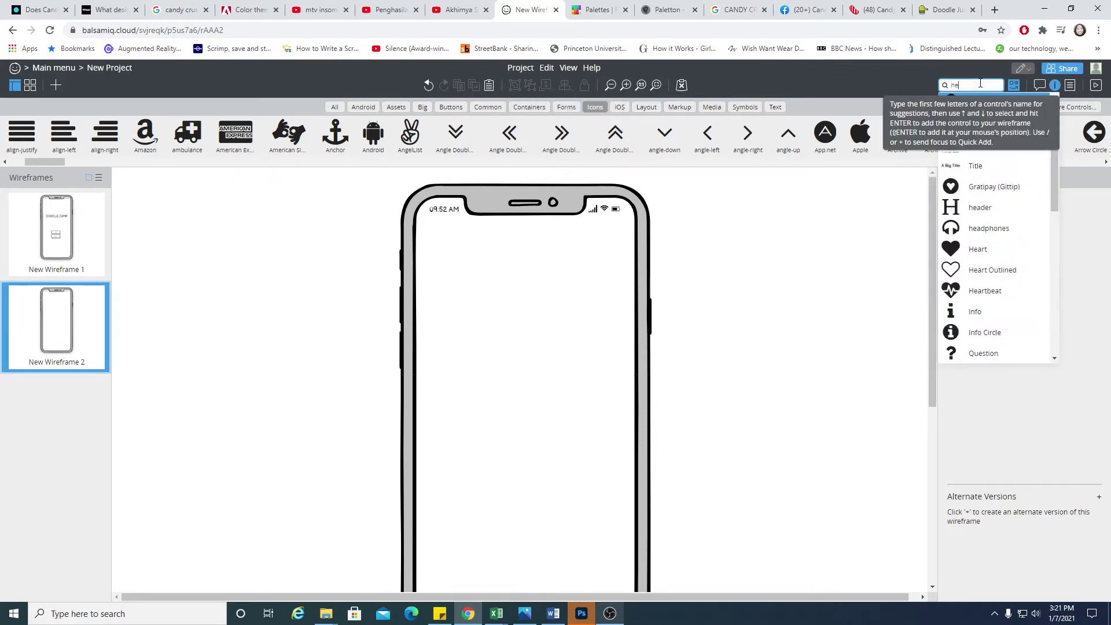
key("Return")
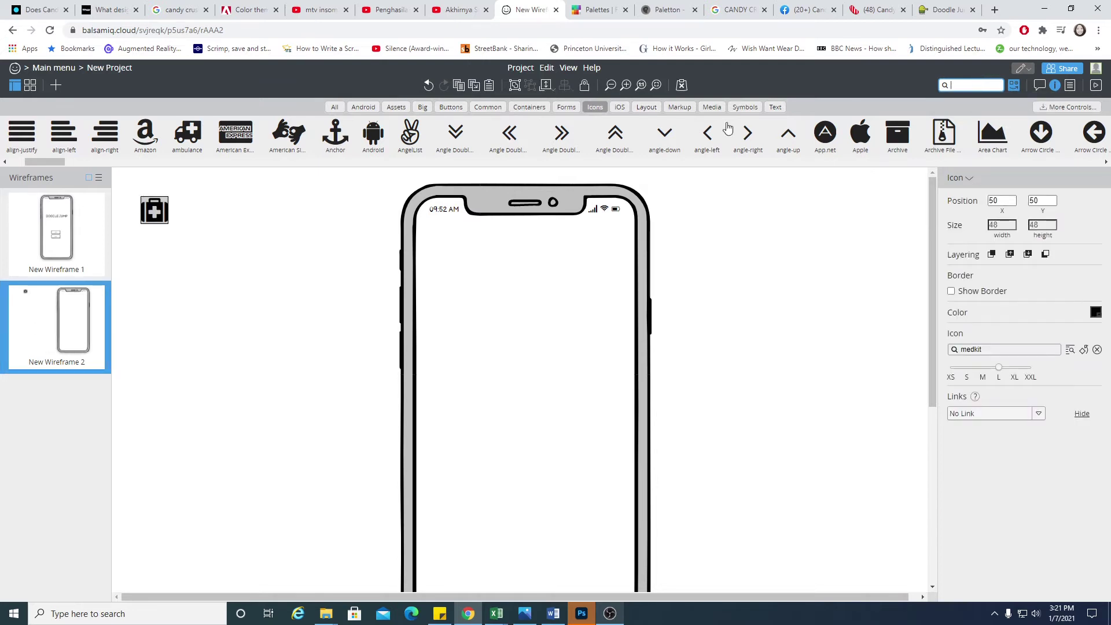
left_click(154, 211)
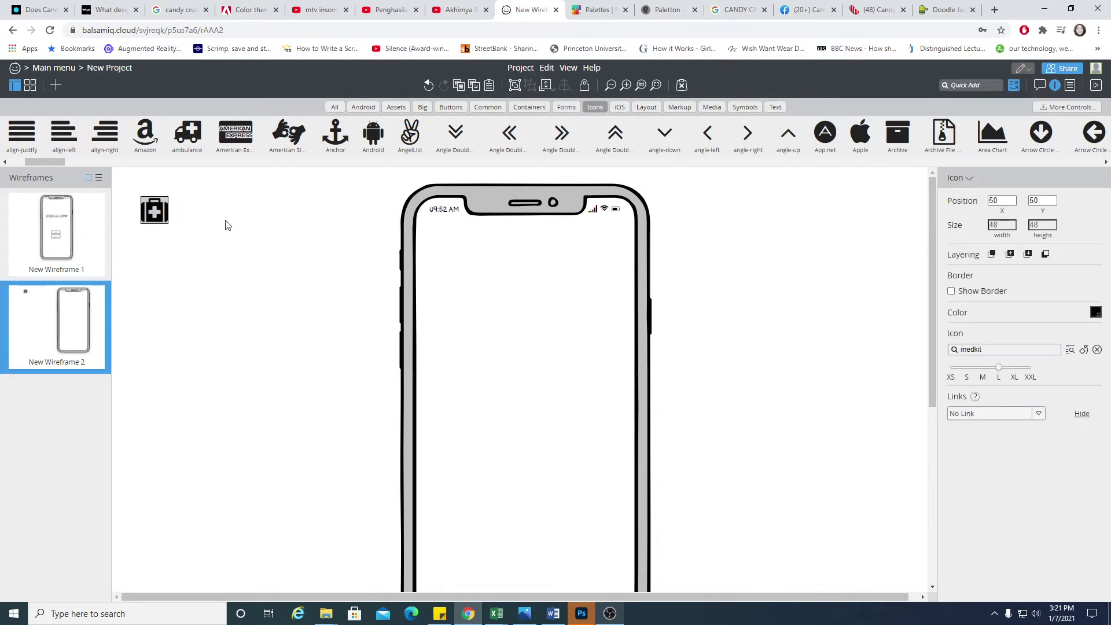
key("Delete")
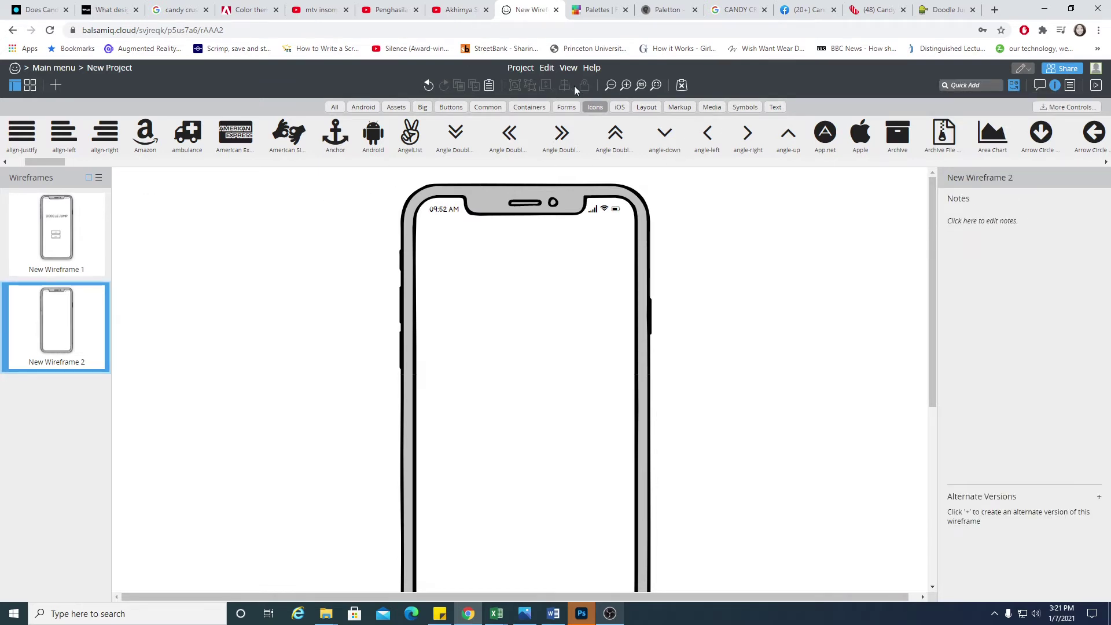
left_click(396, 107)
left_click(364, 107)
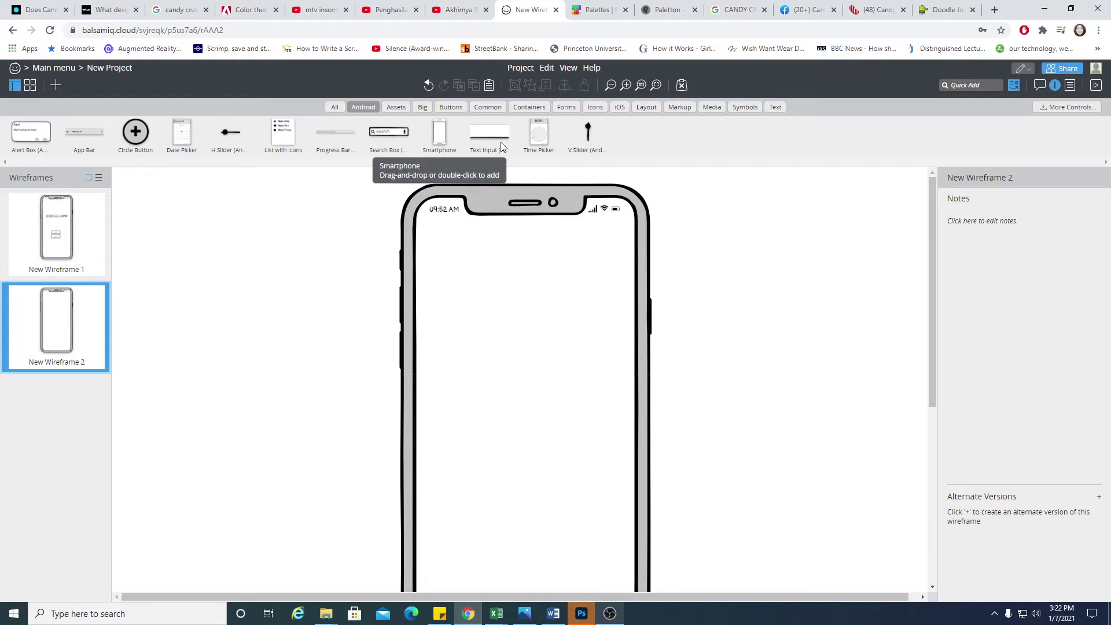
left_click(709, 107)
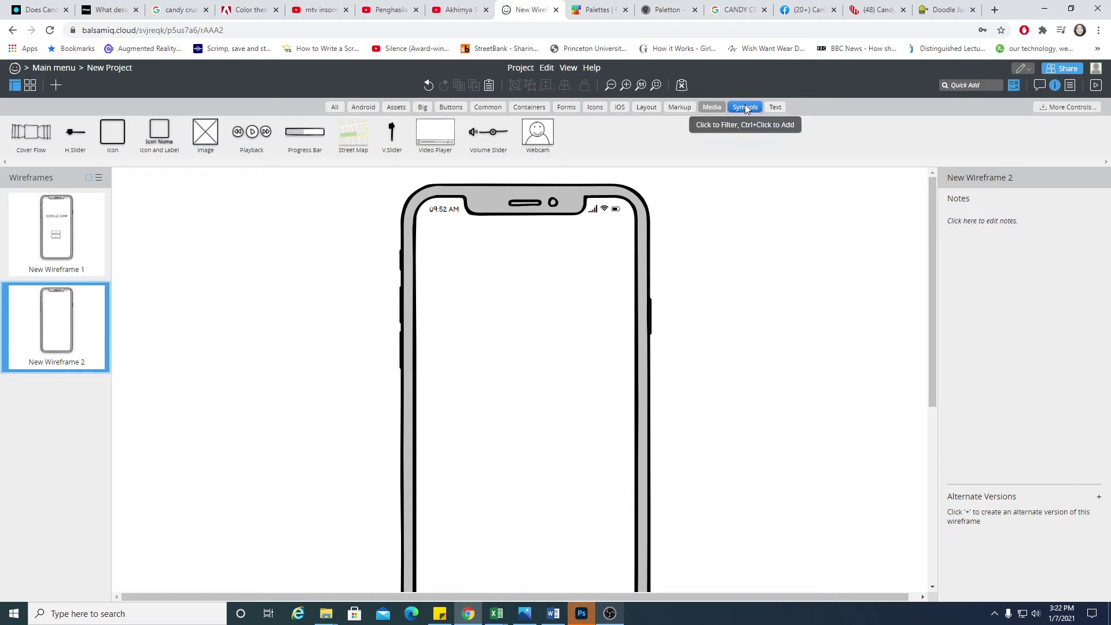
left_click(744, 107)
left_click(675, 106)
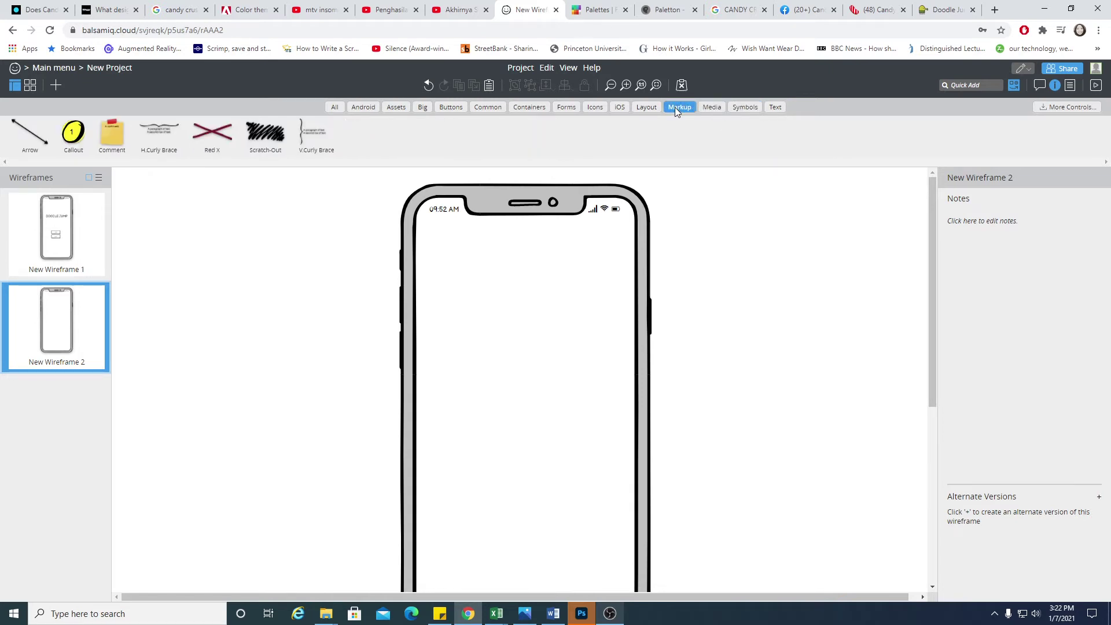
left_click(444, 106)
Step: Place a rectangle inside the iPhone screen and size it to about 282 x 379 at X 574, Y 202
left_click(420, 108)
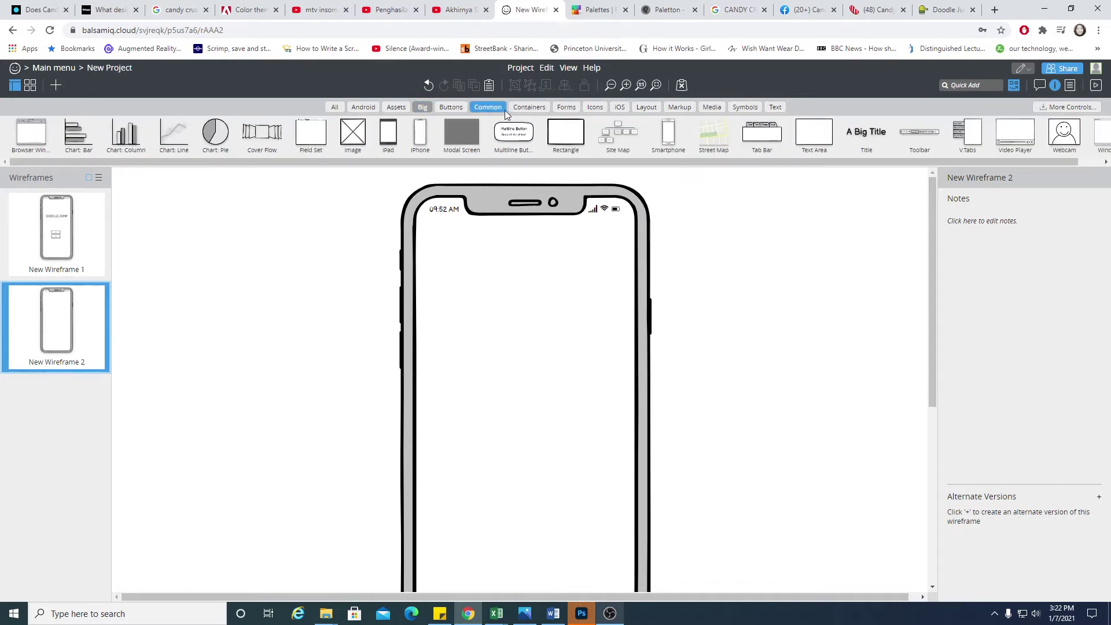
left_click_drag(566, 139, 600, 432)
left_click_drag(493, 432, 441, 456)
left_click_drag(492, 398, 444, 398)
left_click_drag(523, 328, 522, 275)
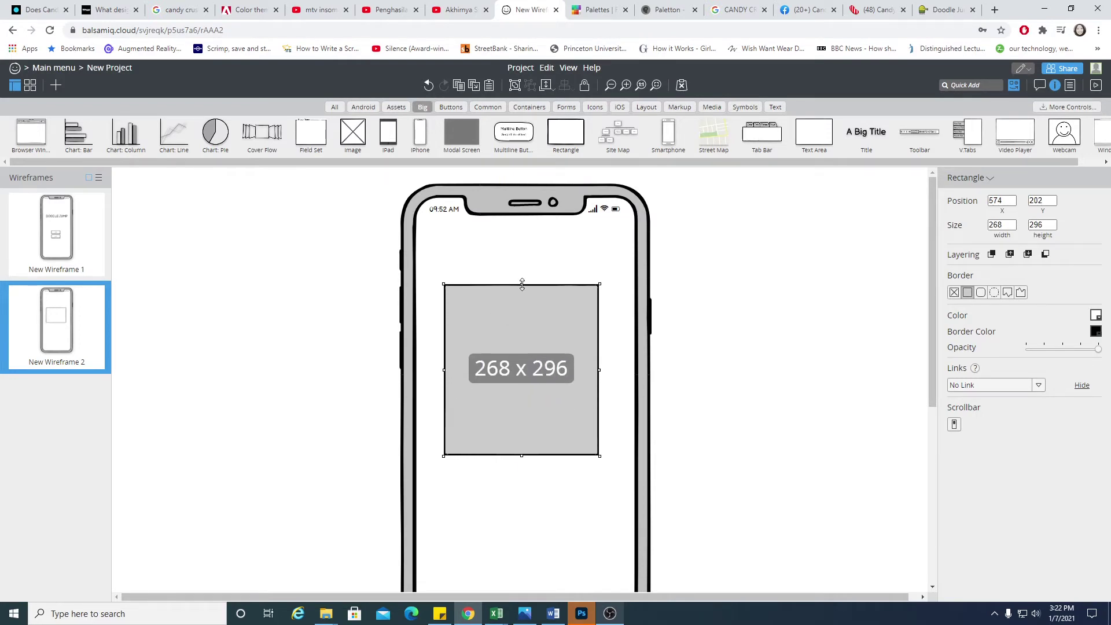
left_click_drag(599, 369, 611, 367)
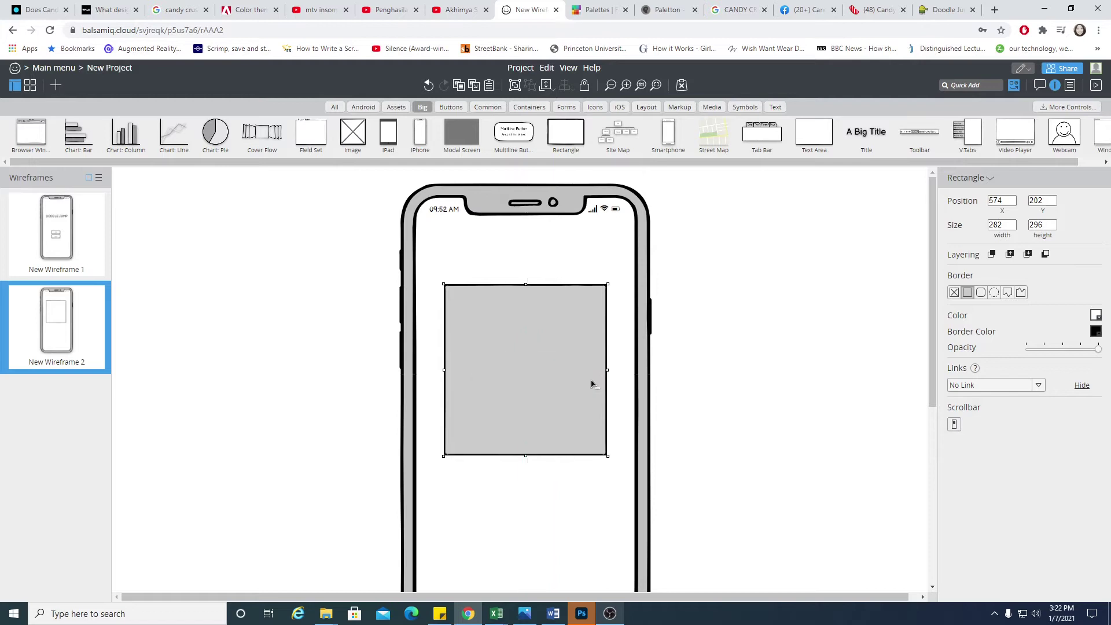
left_click_drag(519, 475, 520, 503)
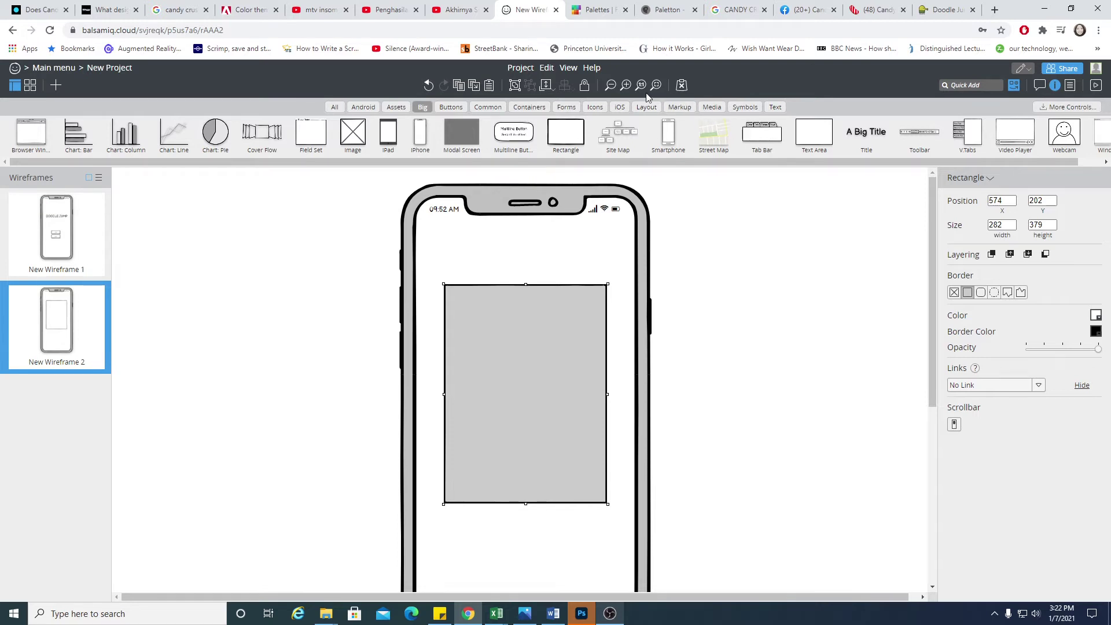
left_click(776, 110)
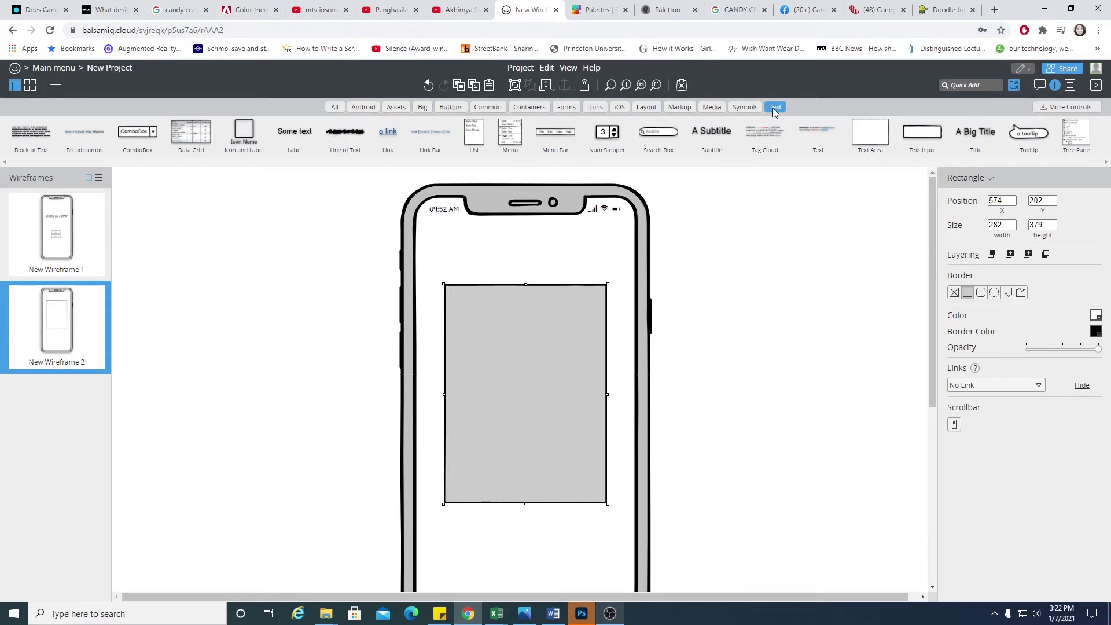
left_click(702, 328)
left_click(550, 377)
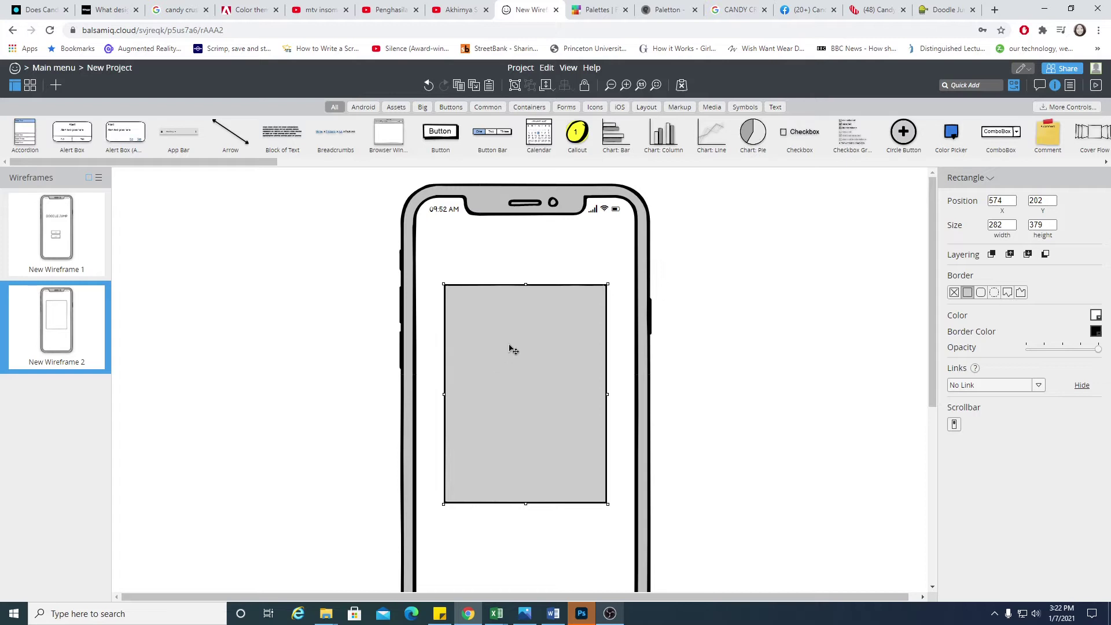
left_click(538, 513)
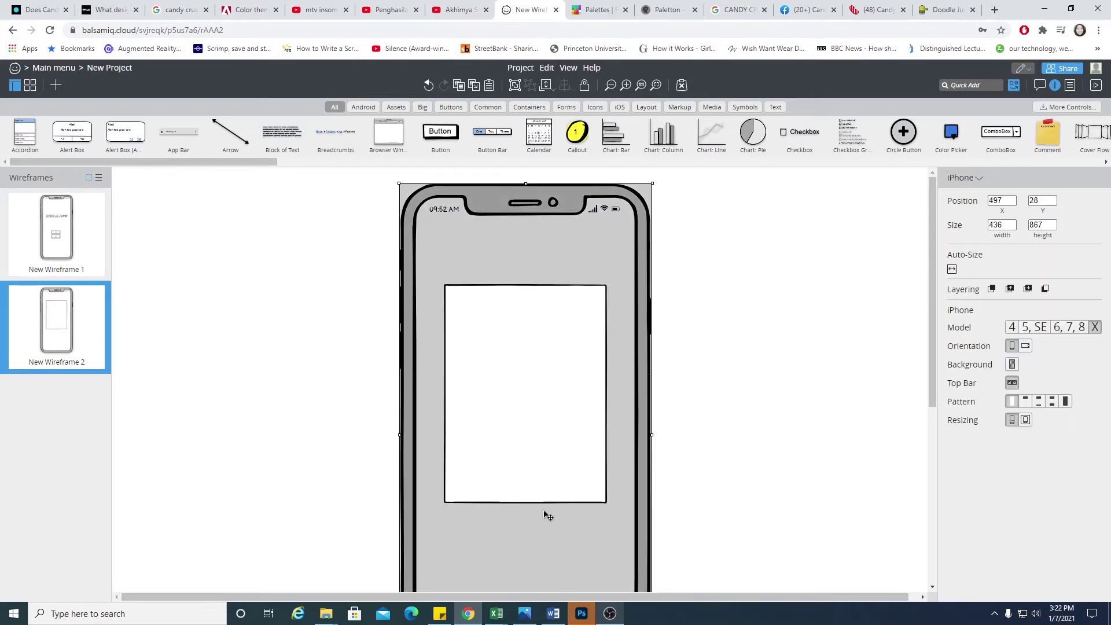
left_click(562, 401)
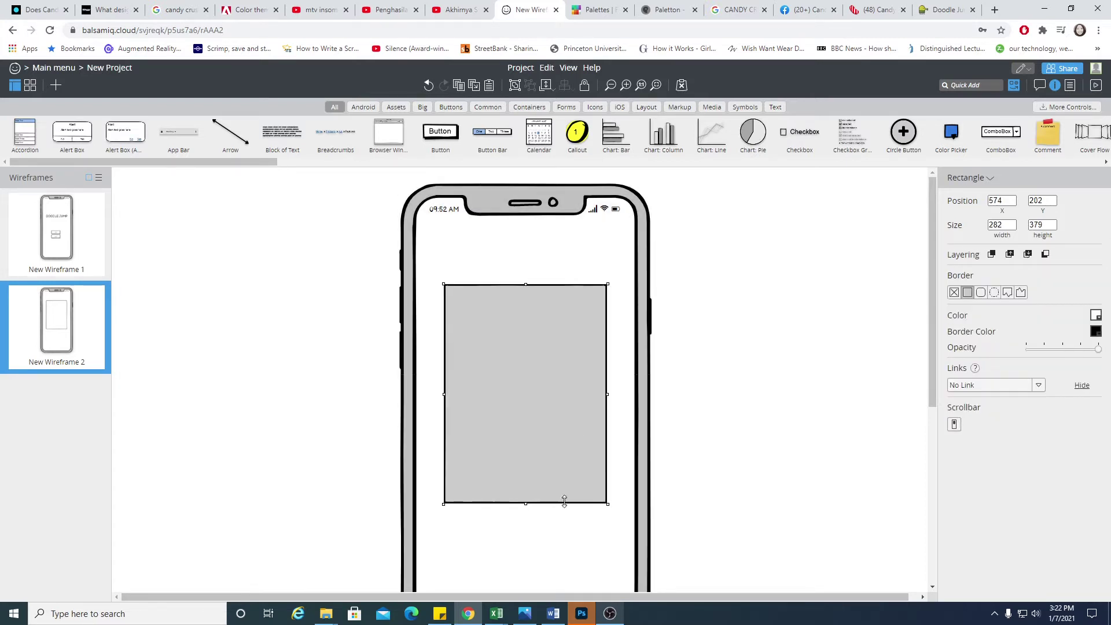
Step: Add a label reading "Game area" inside the rectangle and move it to about X 672, Y 370
left_click(775, 107)
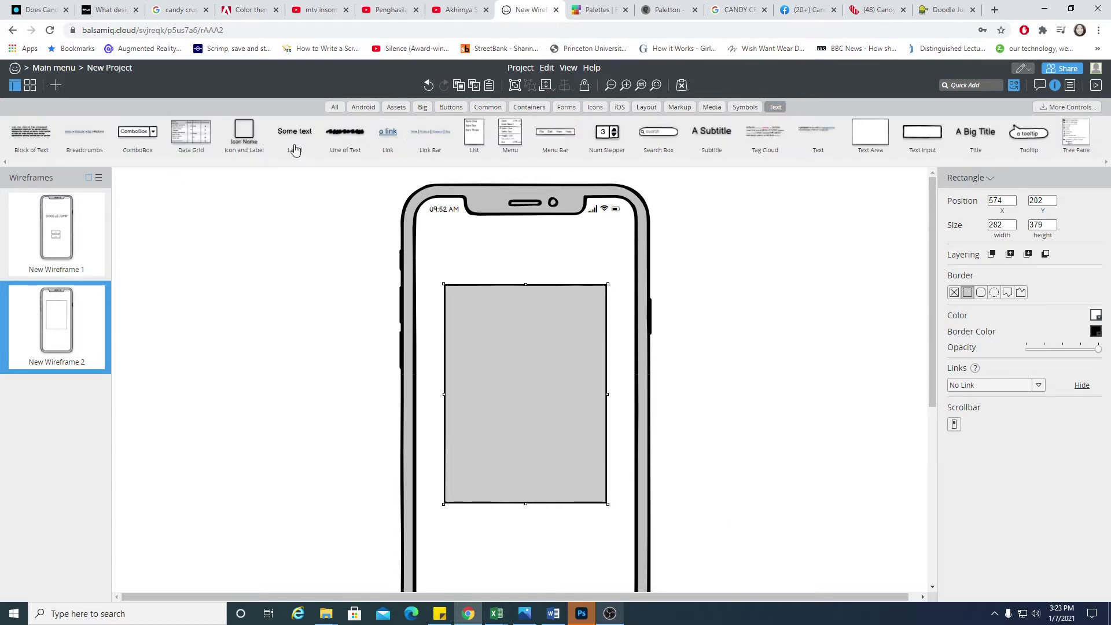
left_click_drag(287, 139, 537, 355)
type("Game area")
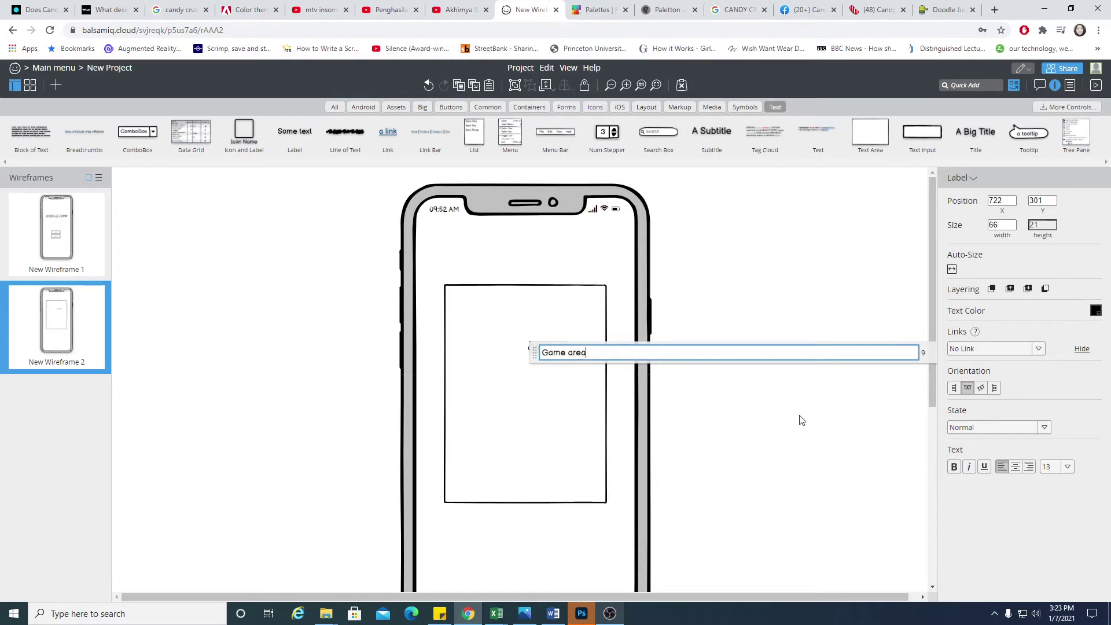
left_click(801, 420)
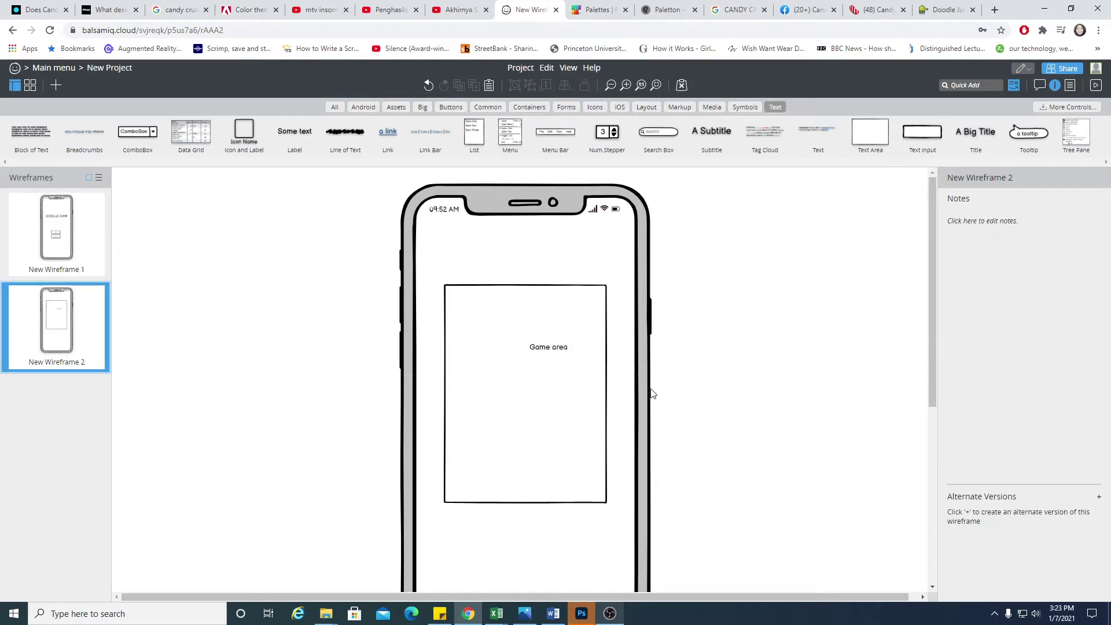
left_click_drag(550, 354, 524, 393)
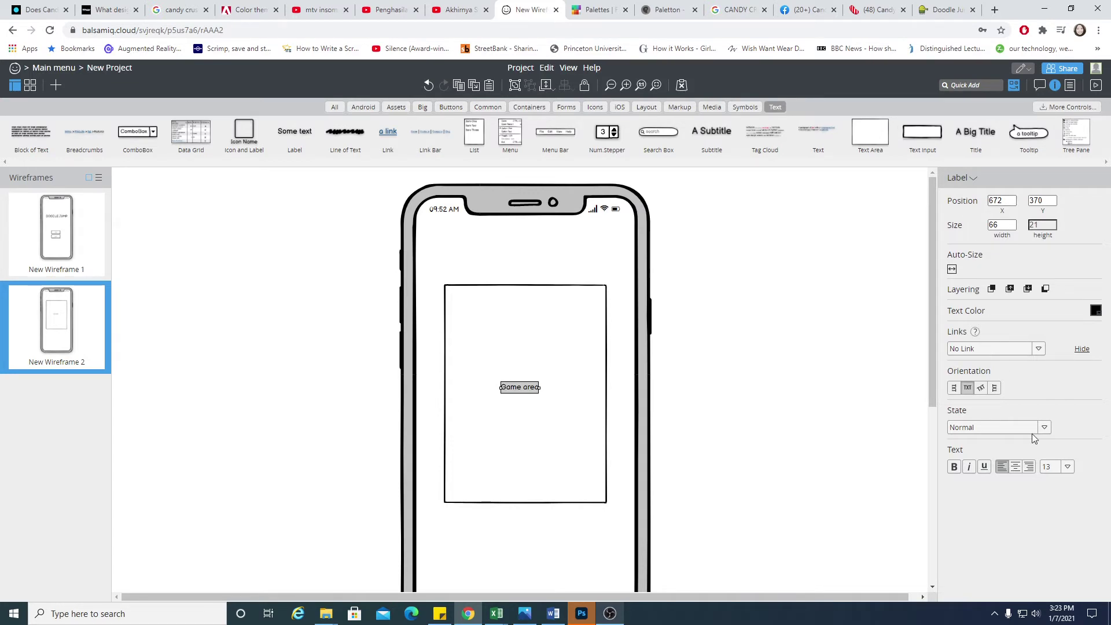
Step: Set the "Game area" label's text size to 40 and centre it horizontally in the rectangle at about X 613, Y 368
left_click(1068, 467)
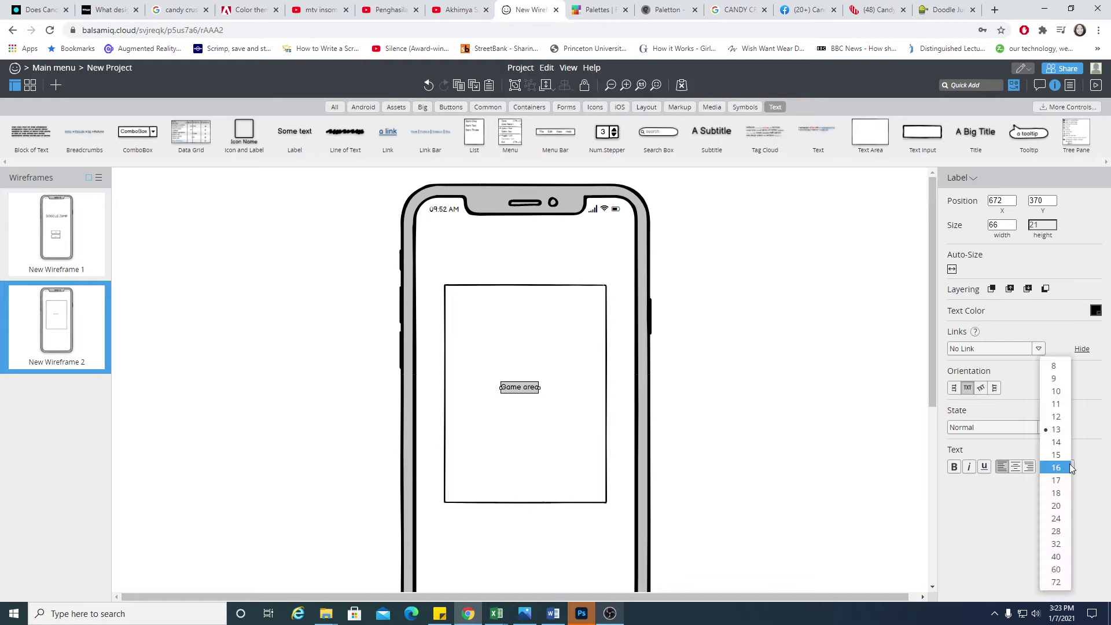
left_click(1054, 556)
left_click(726, 411)
mouse_move(560, 398)
left_mouse_down()
mouse_move(503, 410)
mouse_move(524, 398)
mouse_move(581, 398)
left_mouse_up()
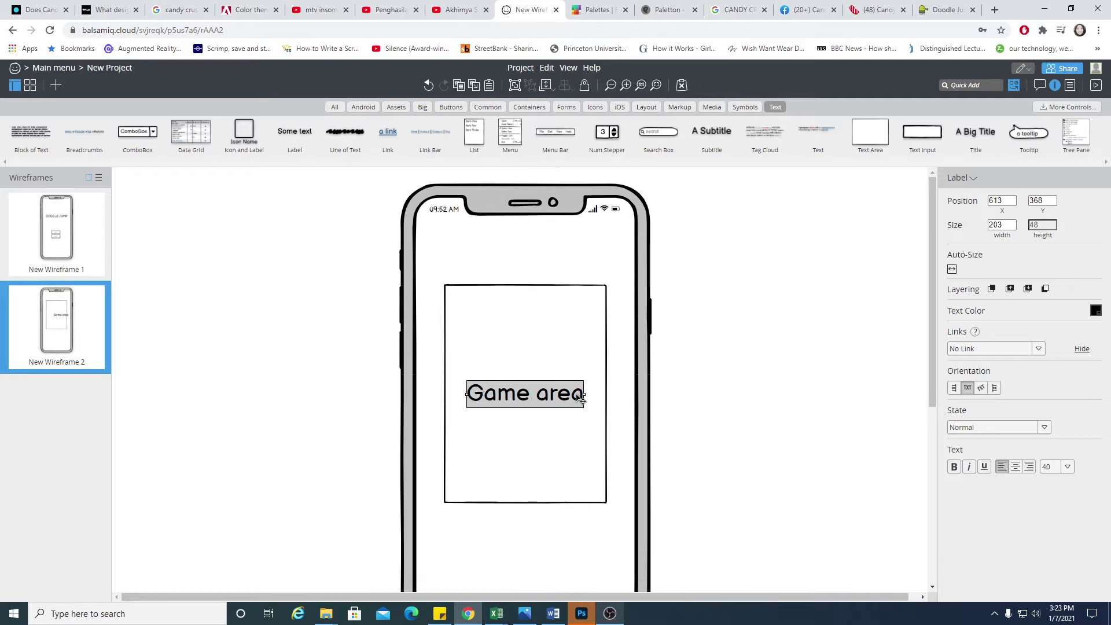
Step: Enlarge the game area rectangle to about 326 x 574 at X 552, Y 181, filling most of the phone screen
left_click(654, 449)
scroll(536, 434, "down", 3)
left_click(554, 326)
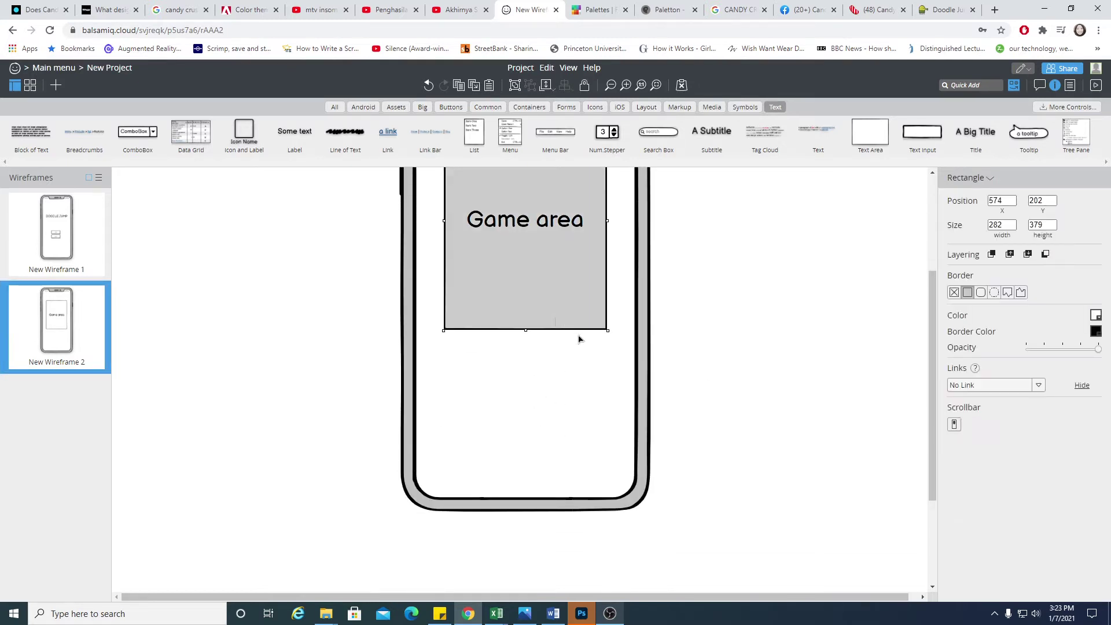
left_click_drag(526, 329, 517, 428)
left_click_drag(608, 274, 620, 274)
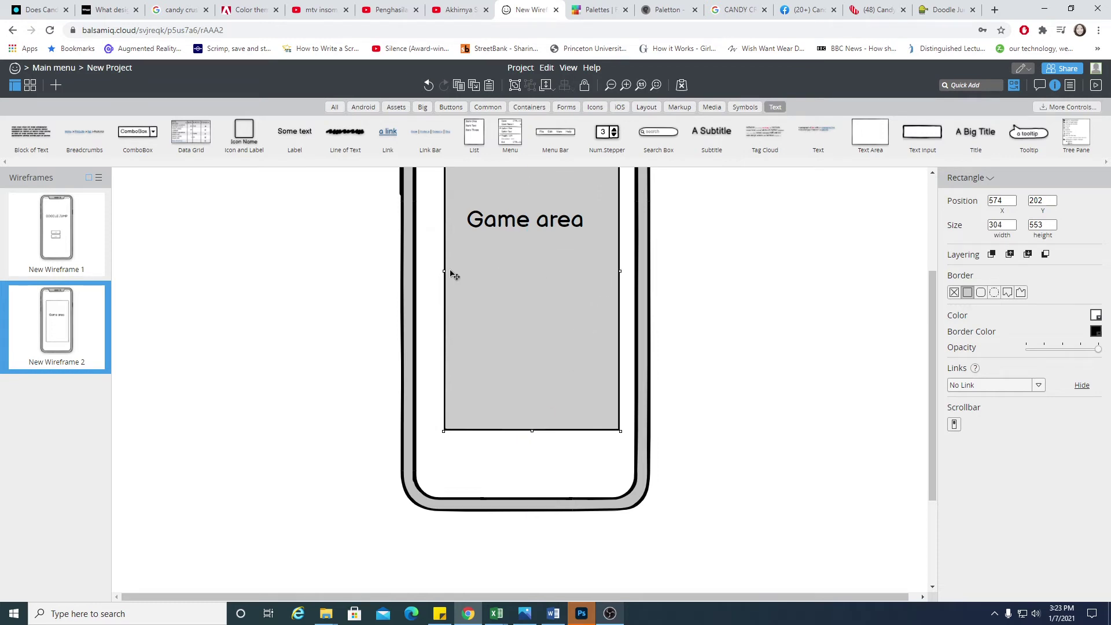
left_click_drag(443, 270, 431, 272)
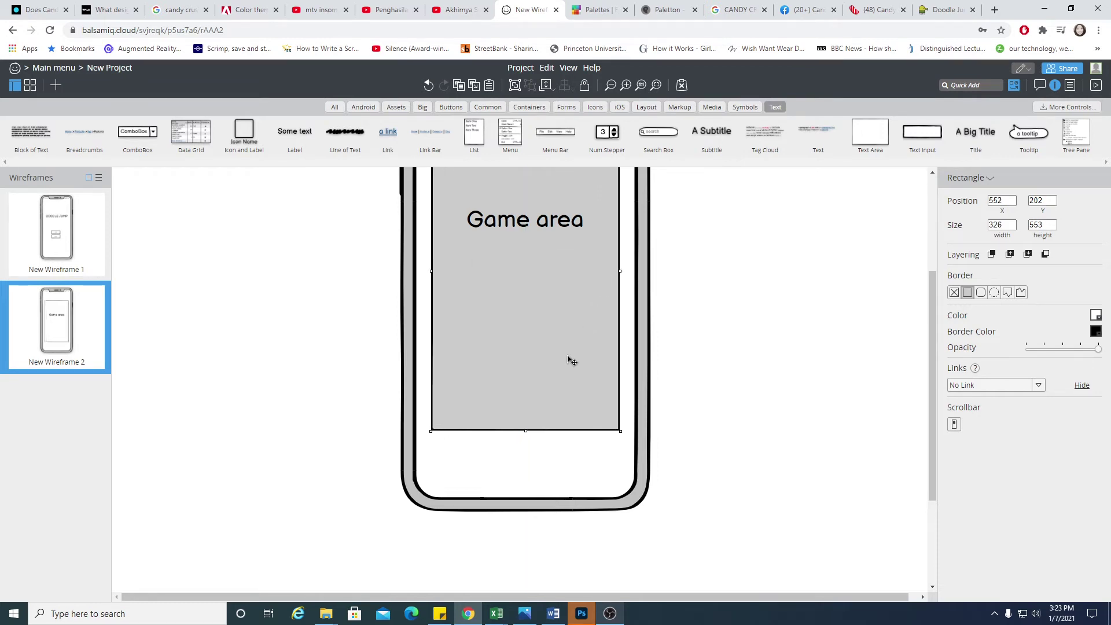
scroll(779, 387, "up", 1)
scroll(779, 387, "up", 3)
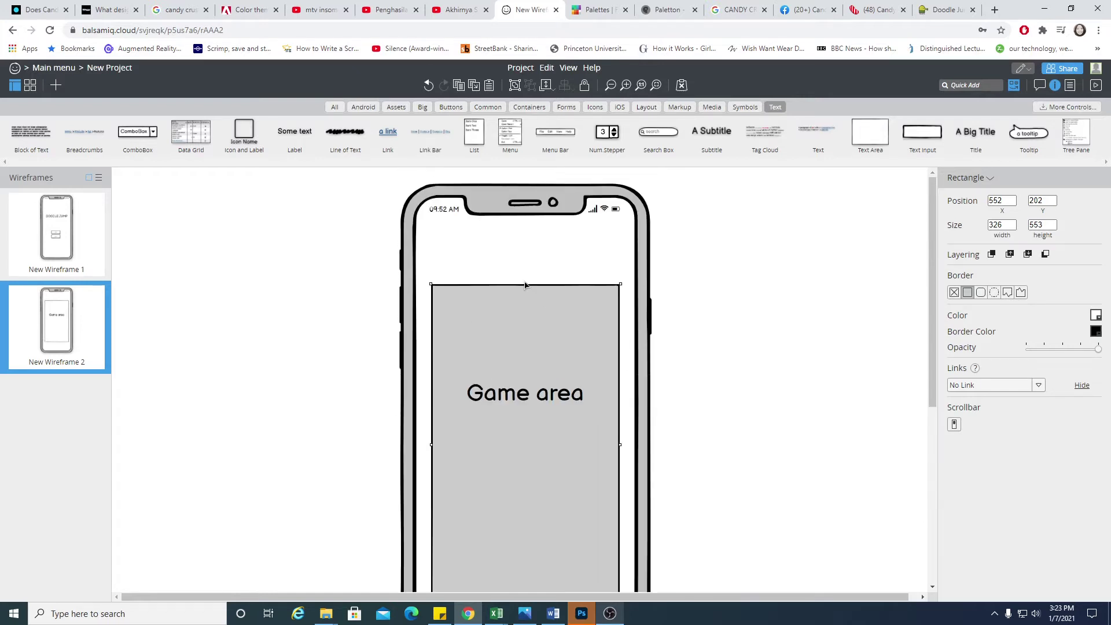
left_click_drag(528, 285, 528, 273)
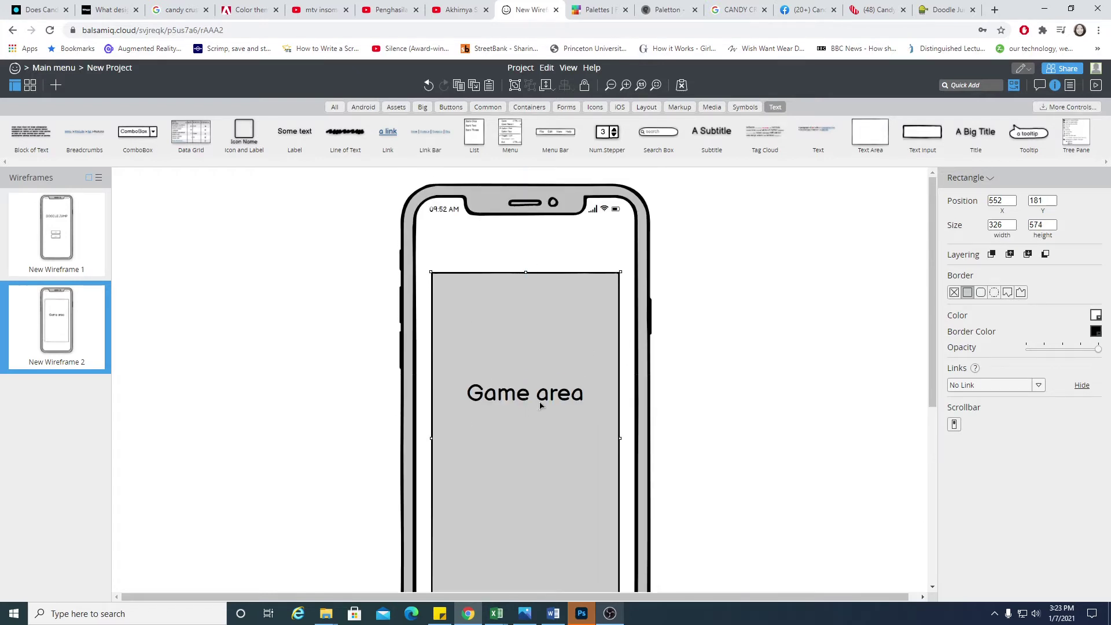
Step: Move the "Game area" label down within the enlarged rectangle to about X 613, Y 413
left_click(541, 401)
left_click_drag(541, 400, 542, 427)
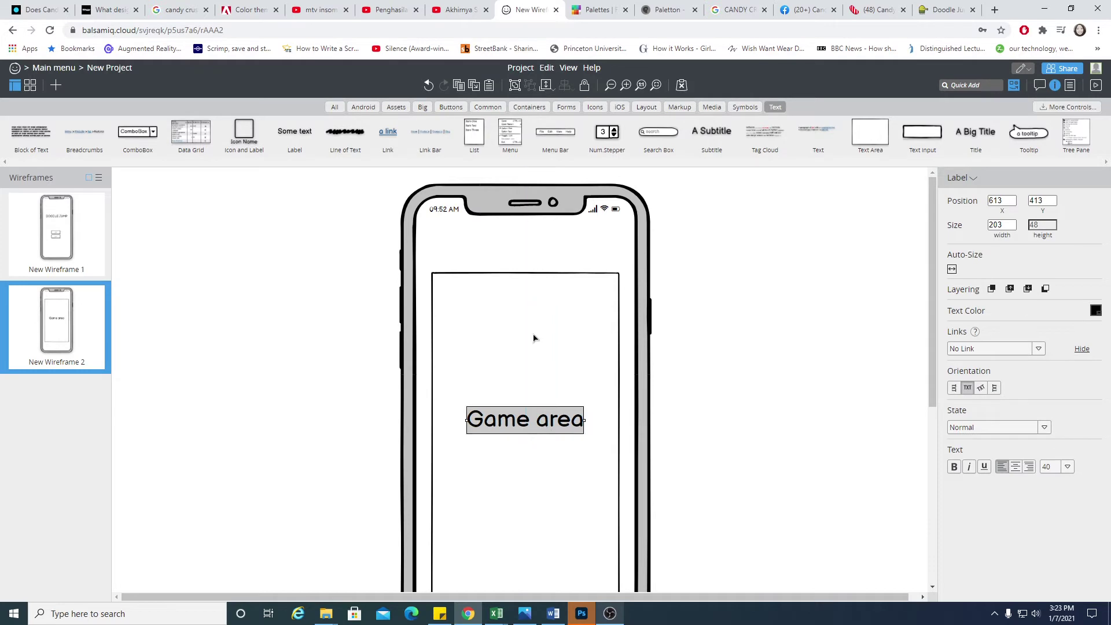
left_click(472, 253)
left_click(803, 257)
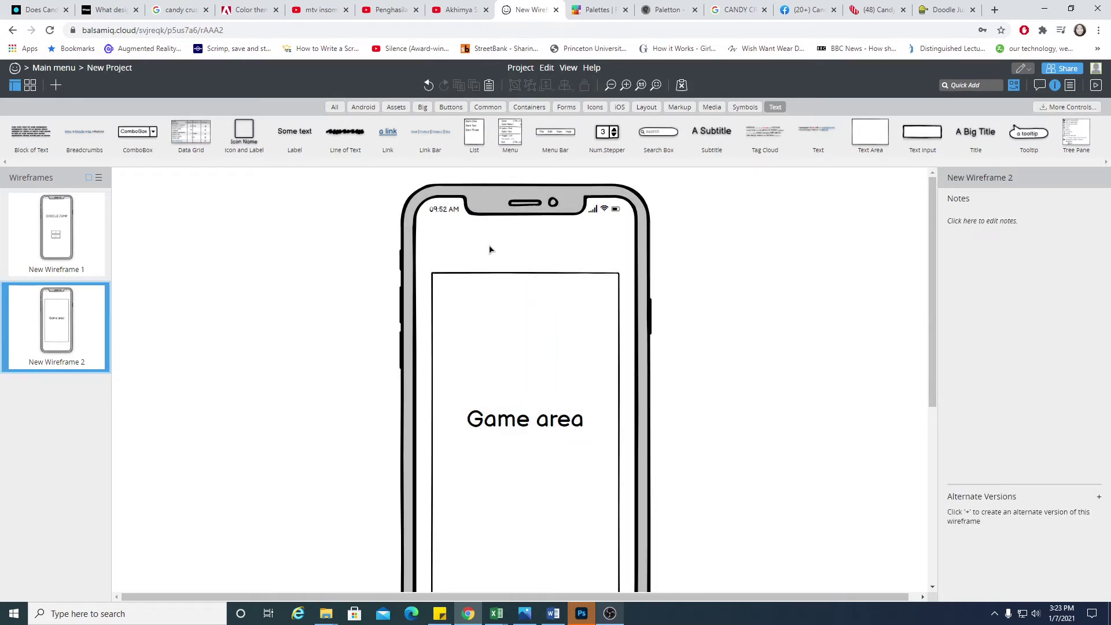
Step: Place an Android horizontal slider above the game area's upper-left corner at about X 553, Y 132
left_click(449, 108)
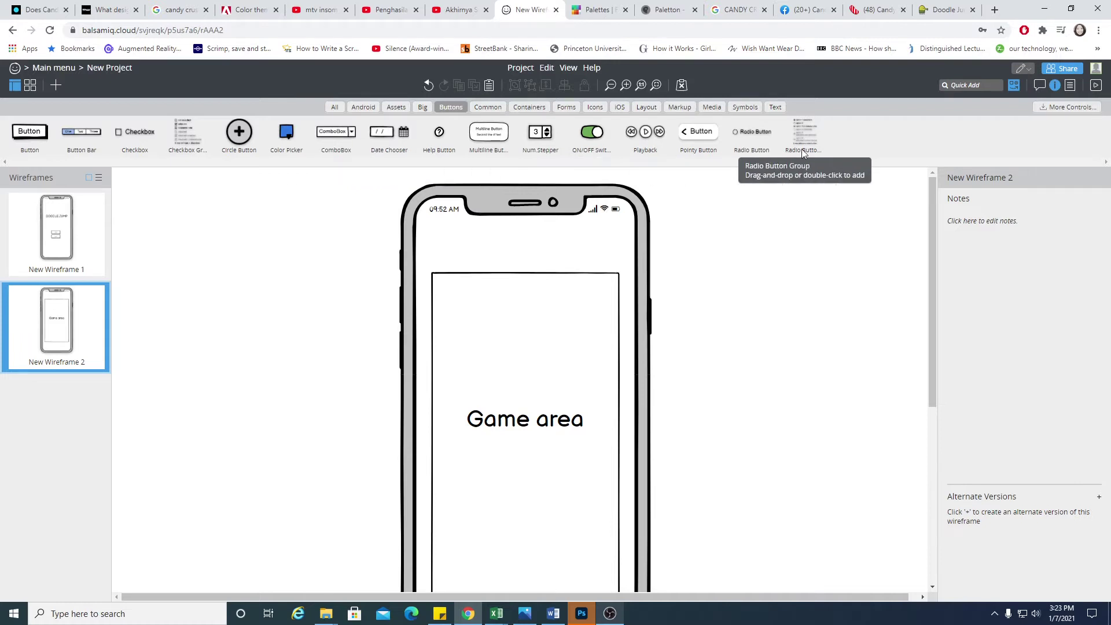
left_click(362, 107)
left_click_drag(230, 134, 470, 247)
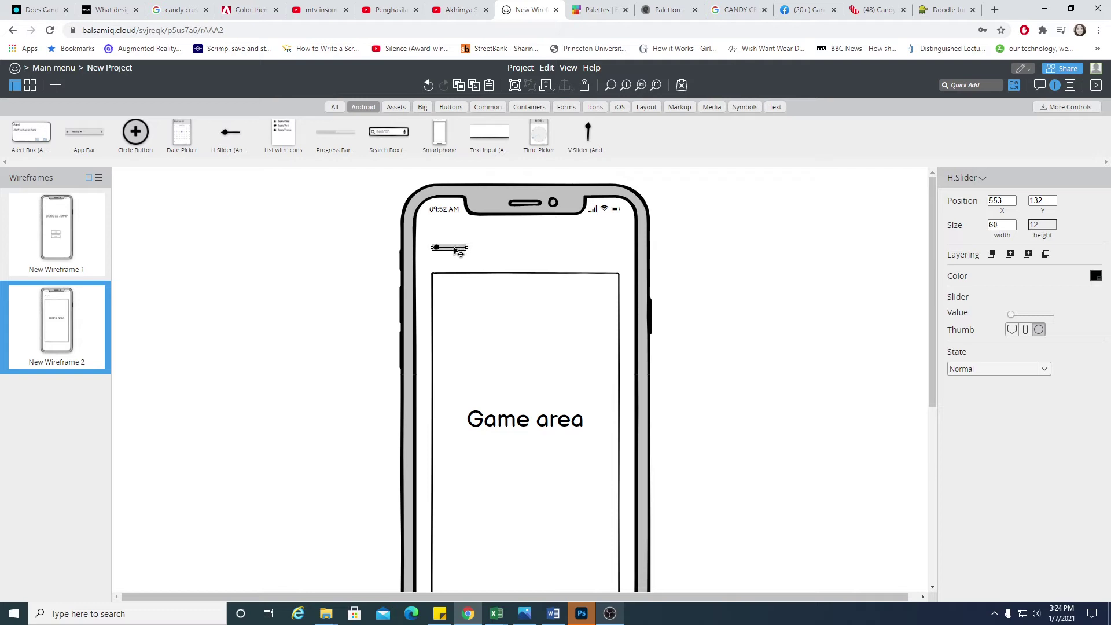
left_click(650, 251)
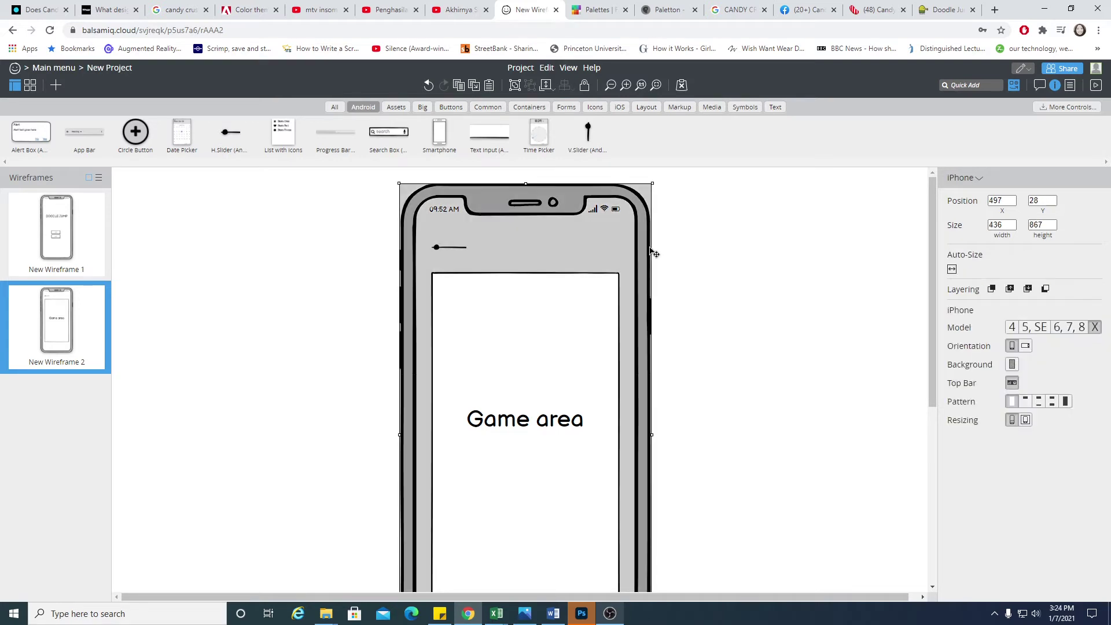
left_click(457, 253)
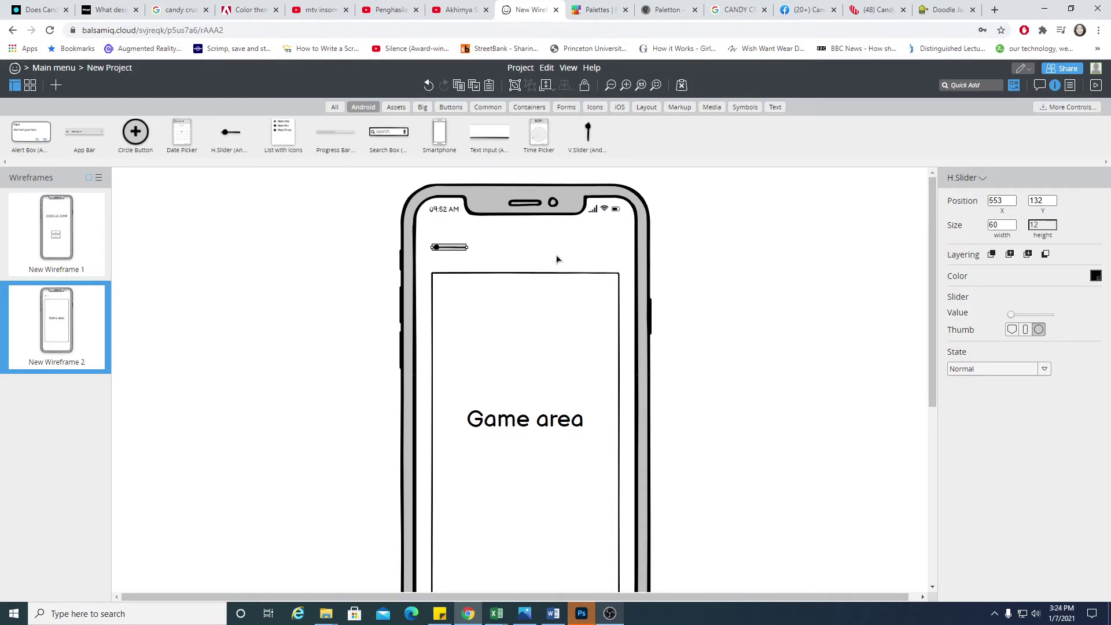
left_click(579, 260)
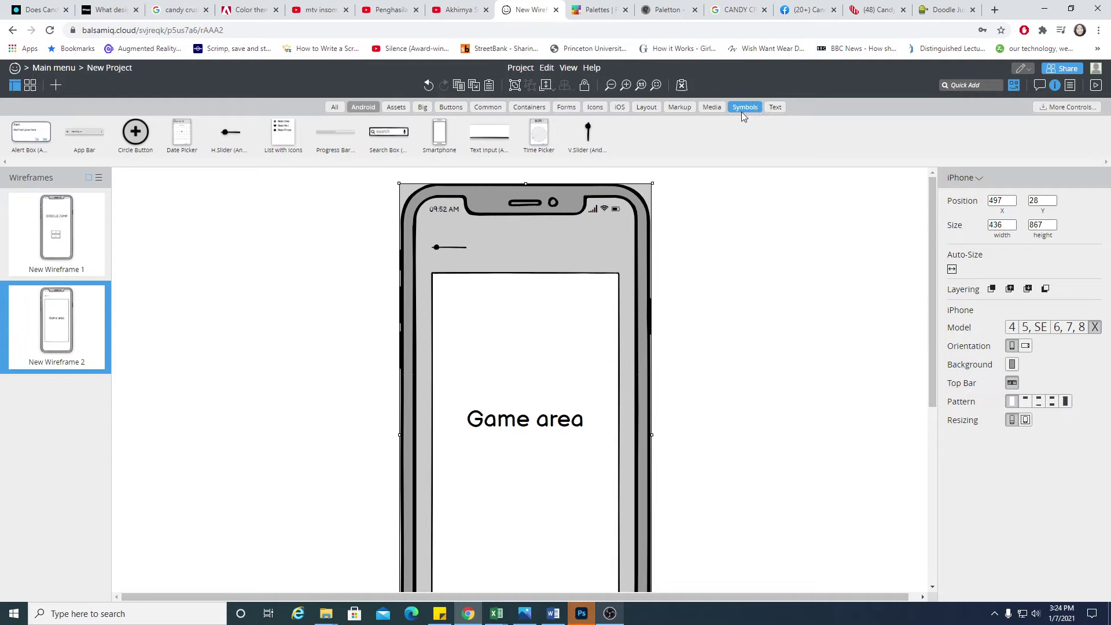
Step: Add a text input reading "Score" above the game area and align it with the rectangle's right edge
left_click(775, 107)
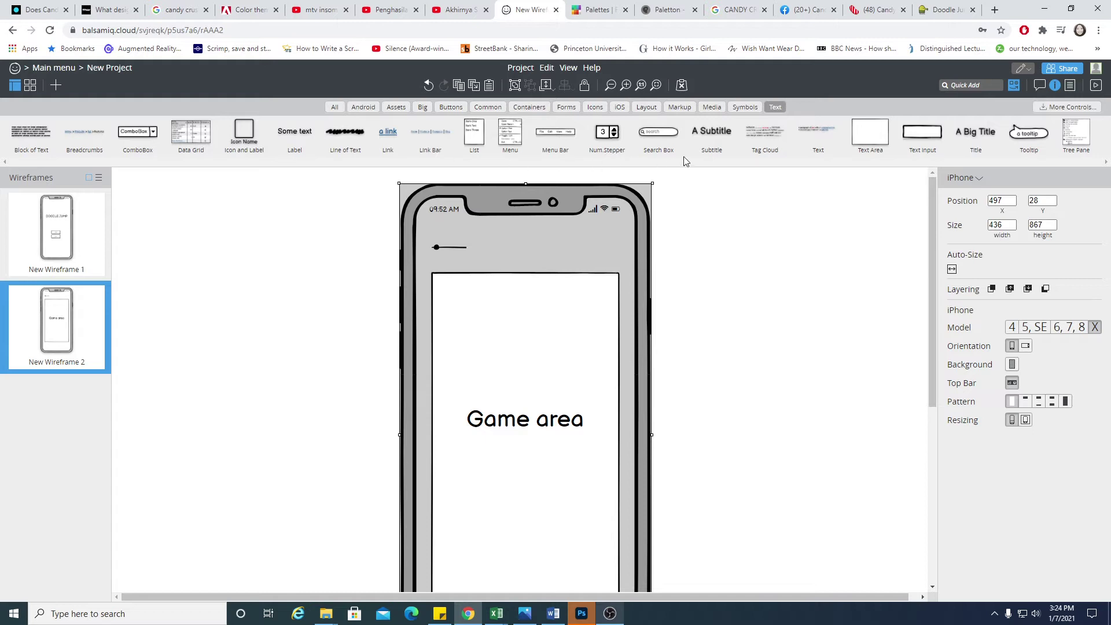
left_click_drag(920, 137, 604, 245)
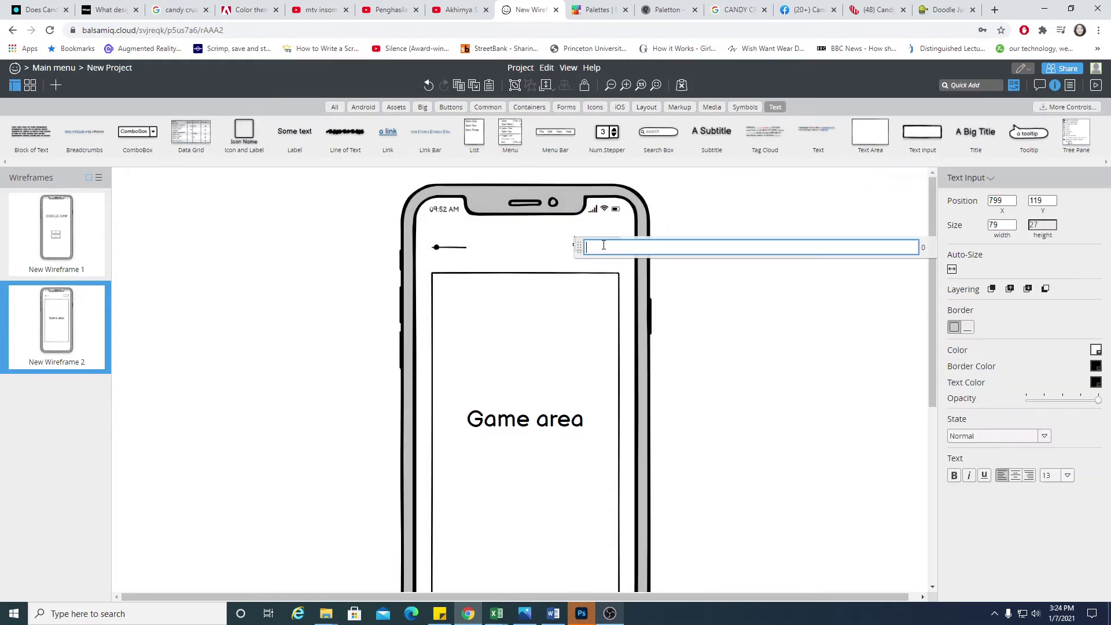
type("Score")
left_click(746, 304)
left_click(590, 246)
left_click_drag(589, 246, 607, 247)
left_click(756, 266)
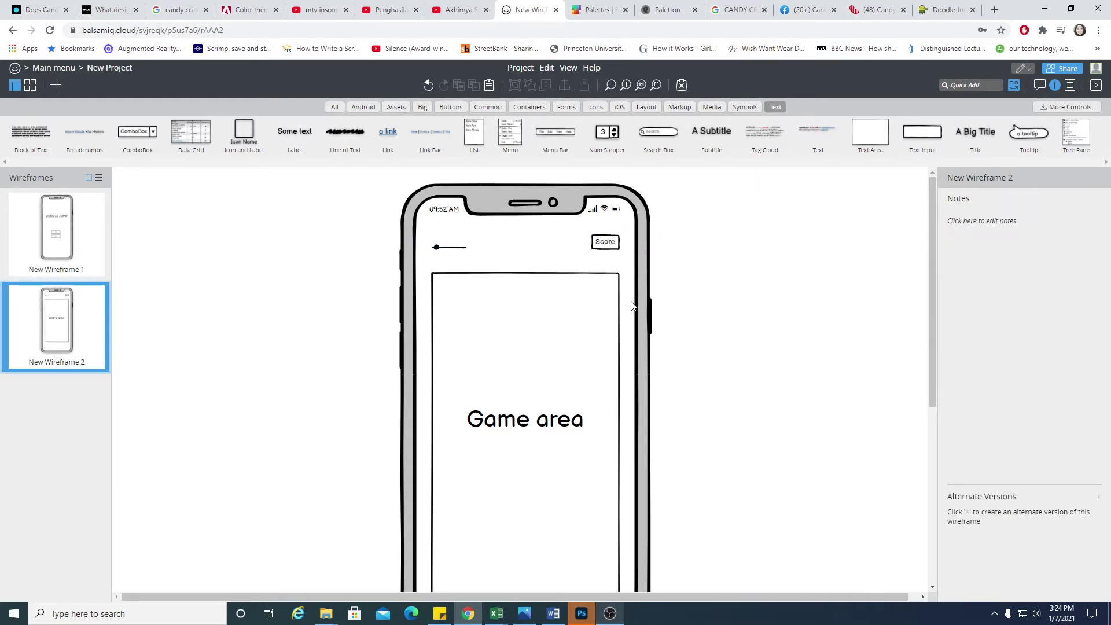
Step: Add a button labelled "Setting" above the game area's upper-left corner, just below the slider
scroll(567, 329, "down", 5)
scroll(569, 329, "up", 5)
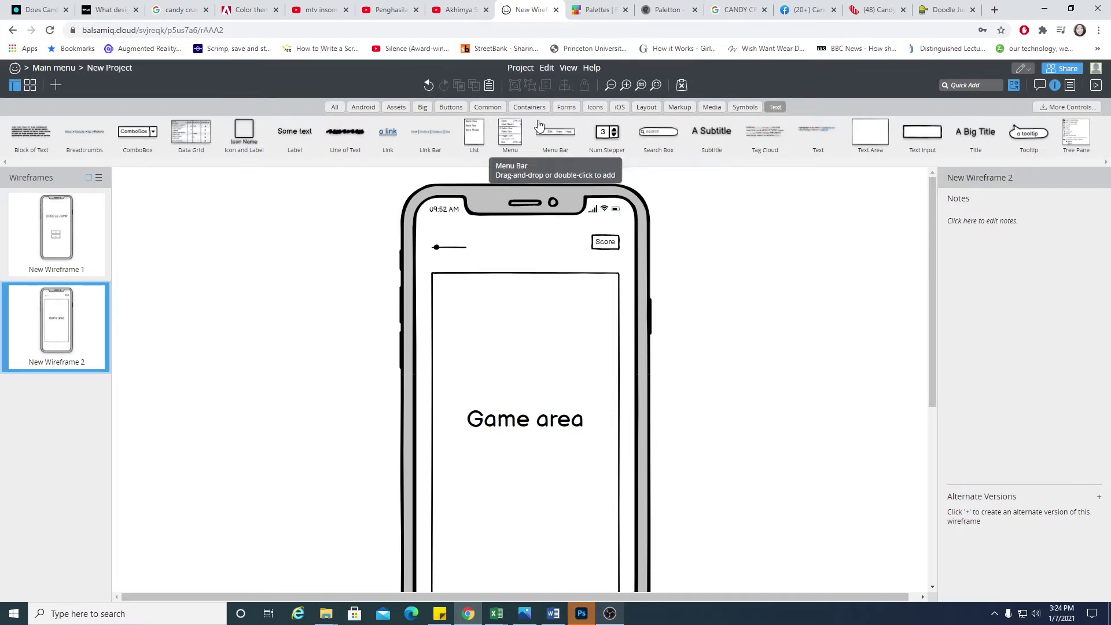
left_click(451, 107)
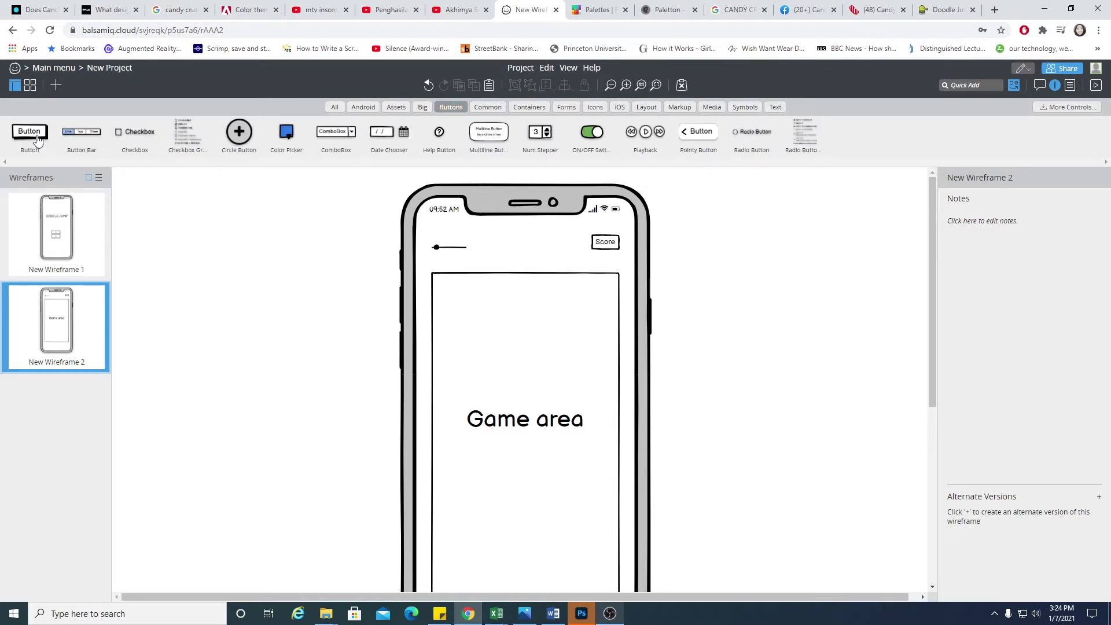
left_click_drag(36, 139, 609, 265)
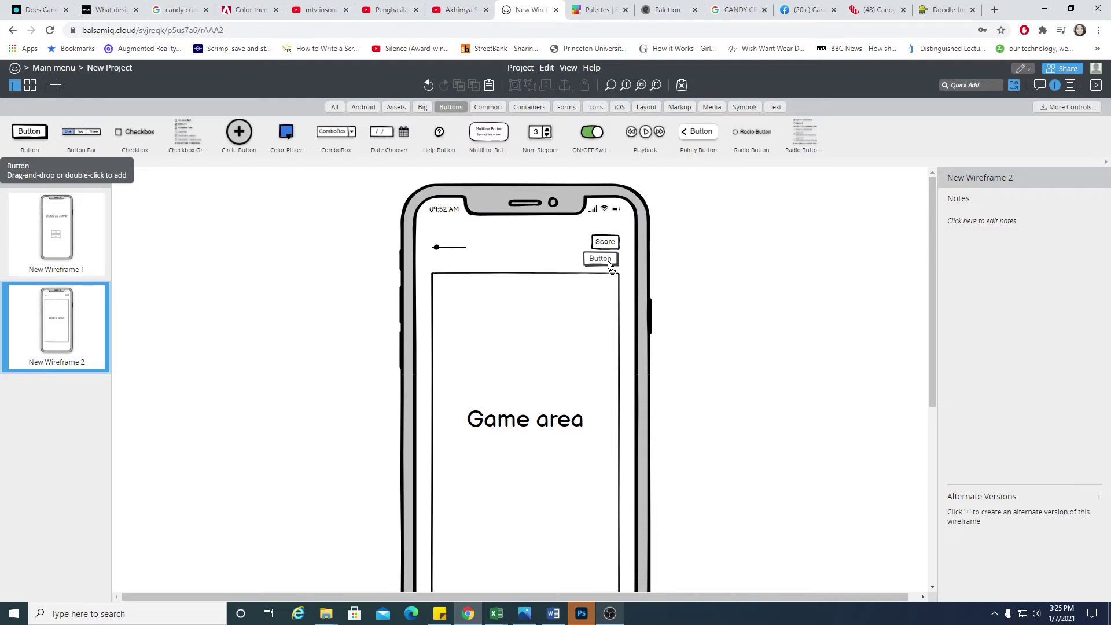
left_click_drag(608, 264, 453, 262)
double_click(453, 262)
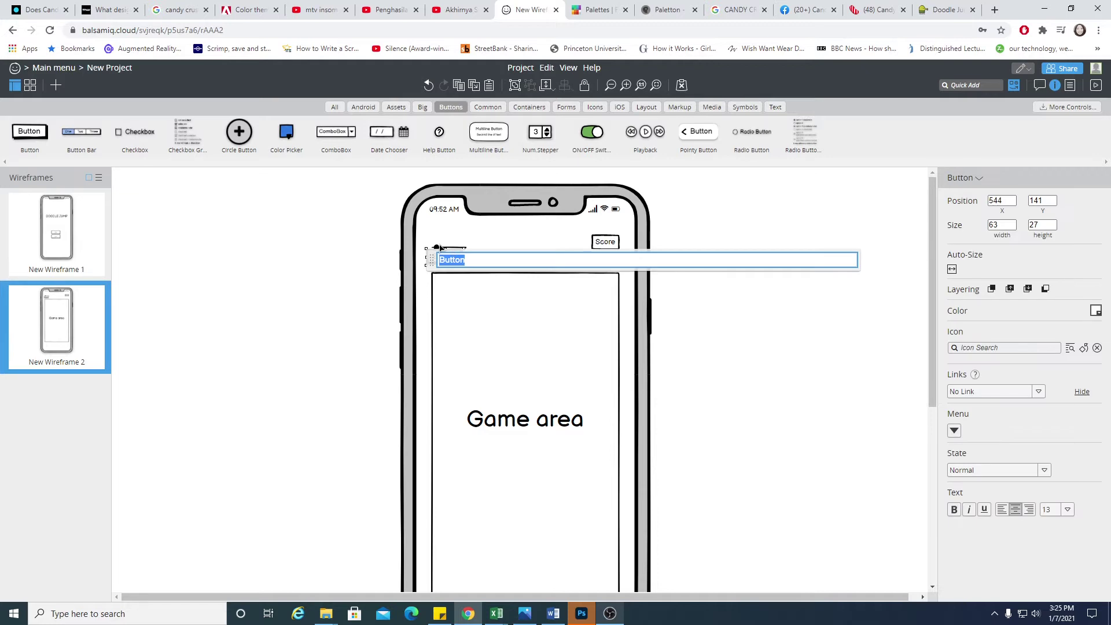
type("Setting")
left_click(740, 322)
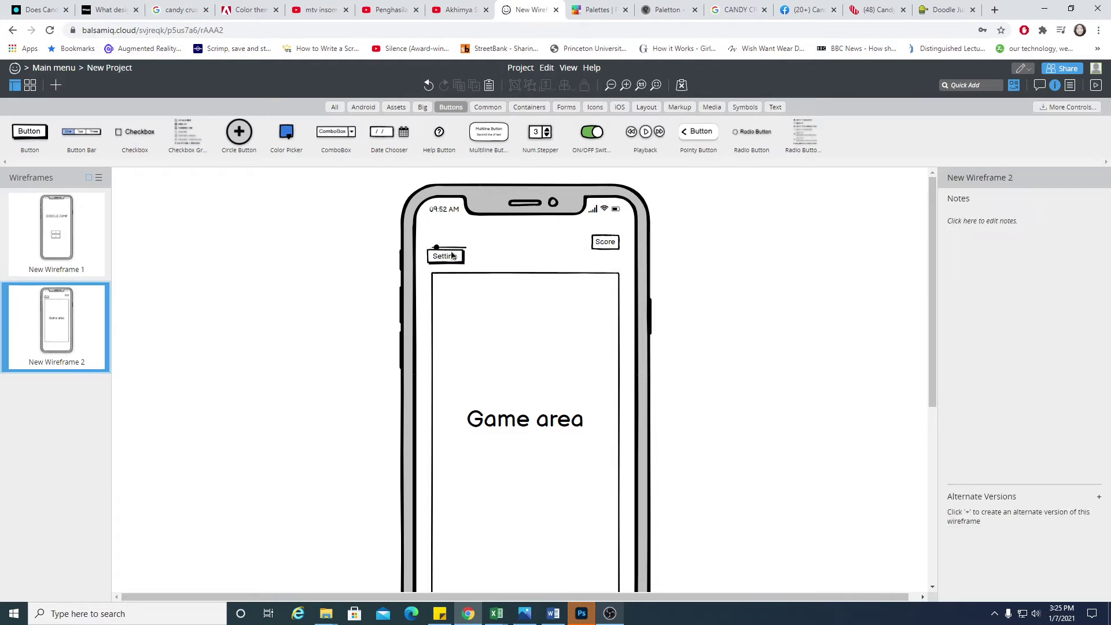
Step: Move the slider to about X 824, Y 109 above the "Score" box, and align the "Setting" button and "Score" box at about Y 125
left_click(458, 250)
left_click_drag(597, 264, 611, 241)
left_click_drag(441, 258, 443, 249)
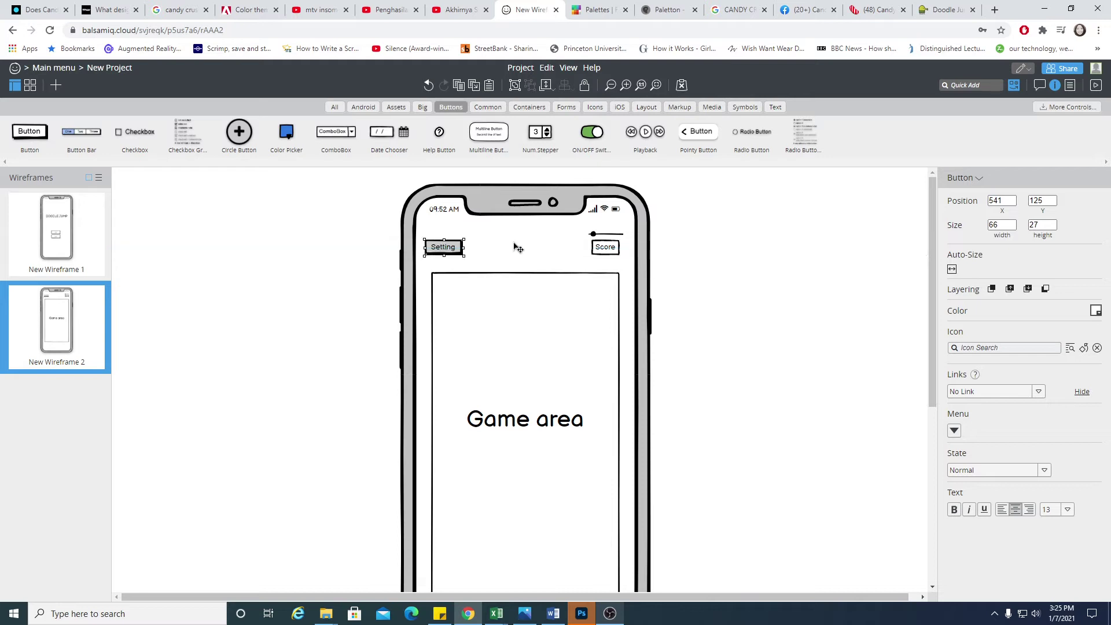
left_click(604, 235)
left_click_drag(605, 234, 605, 234)
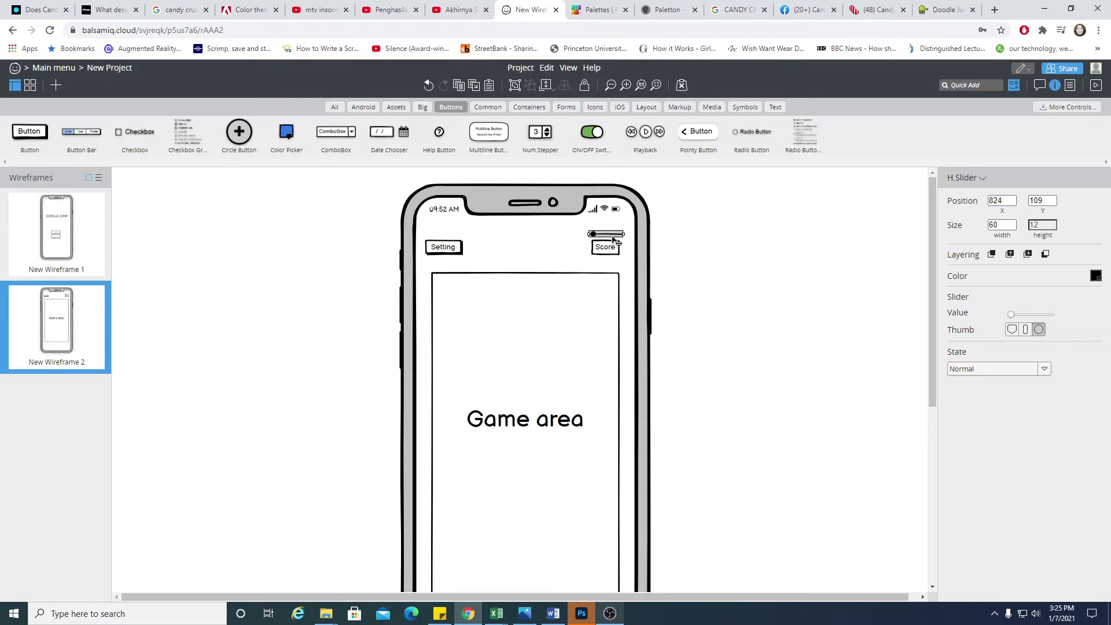
left_click(720, 242)
left_click(610, 250)
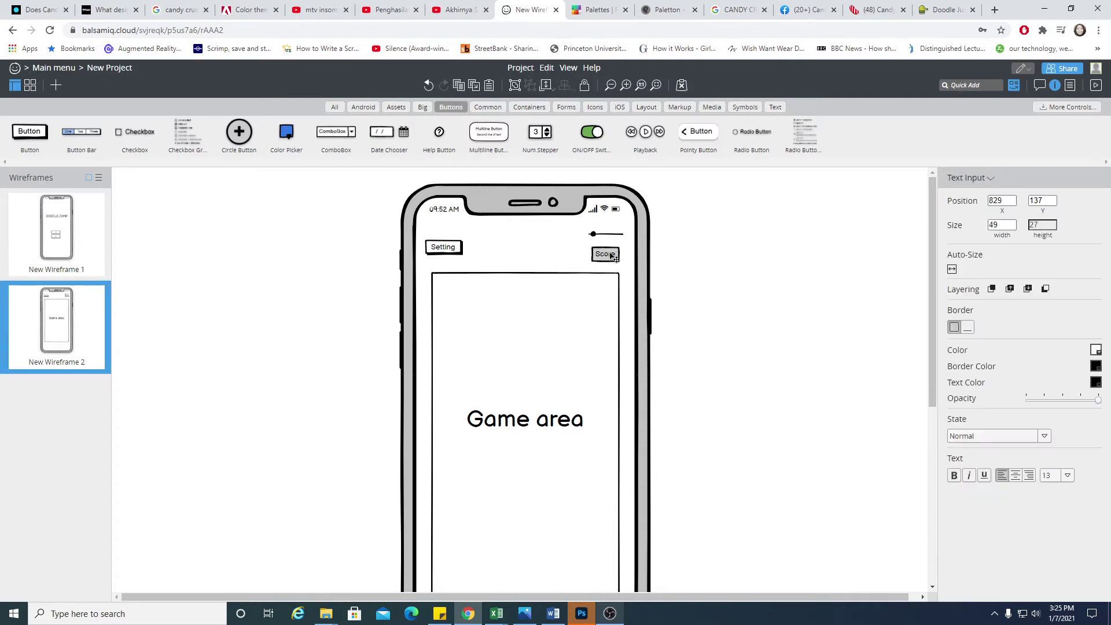
left_click(602, 235)
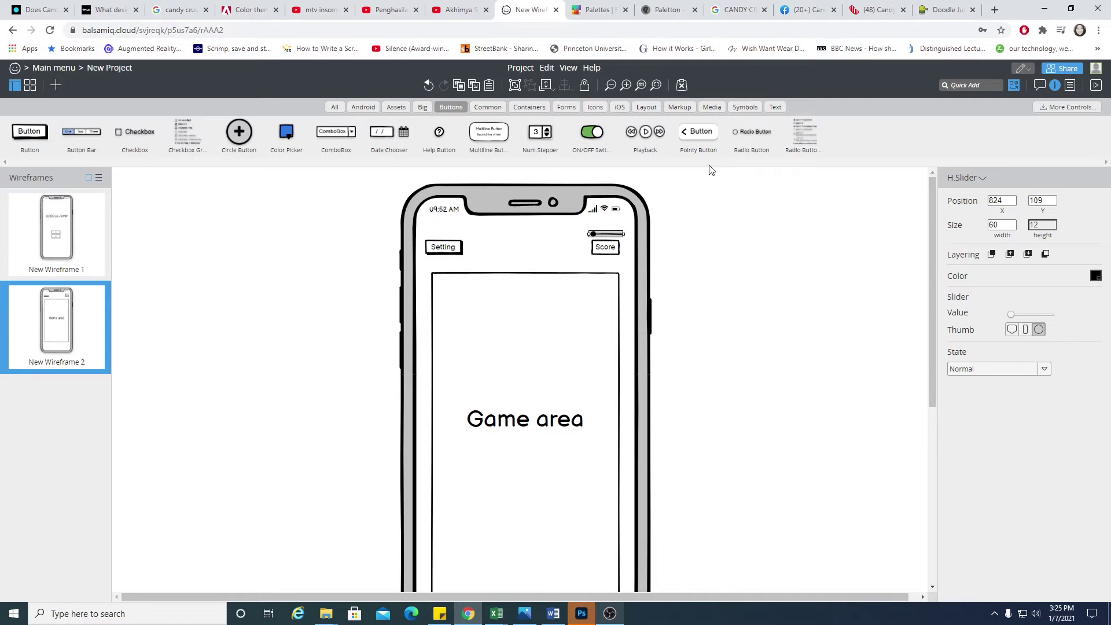
Step: Add a "Health" label centred just above the slider
left_click(776, 107)
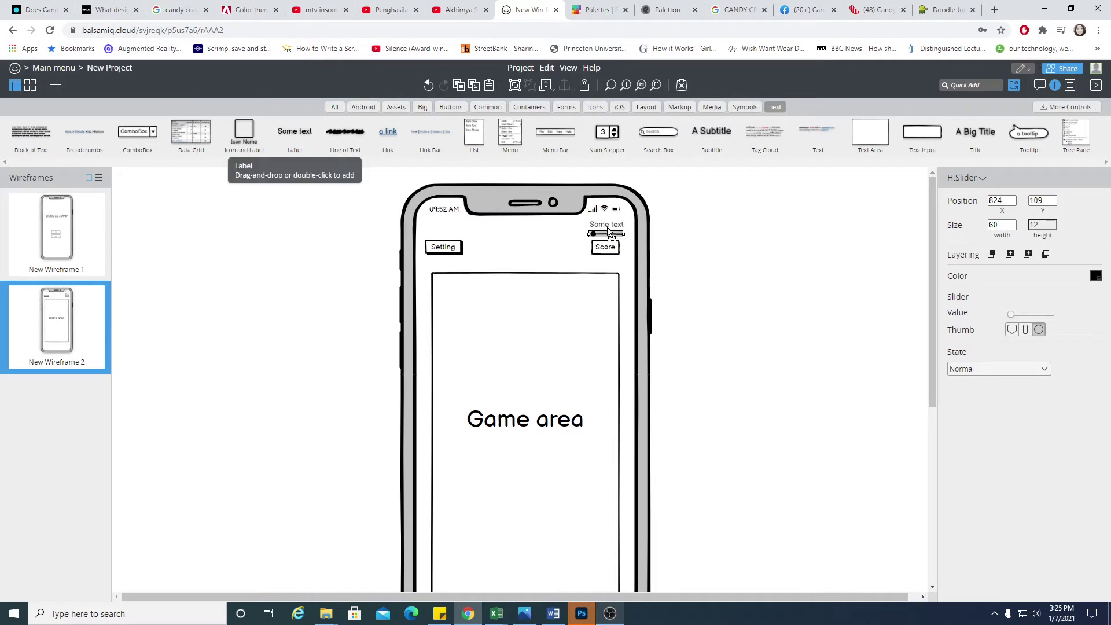
left_click_drag(608, 231, 606, 229)
type("Health")
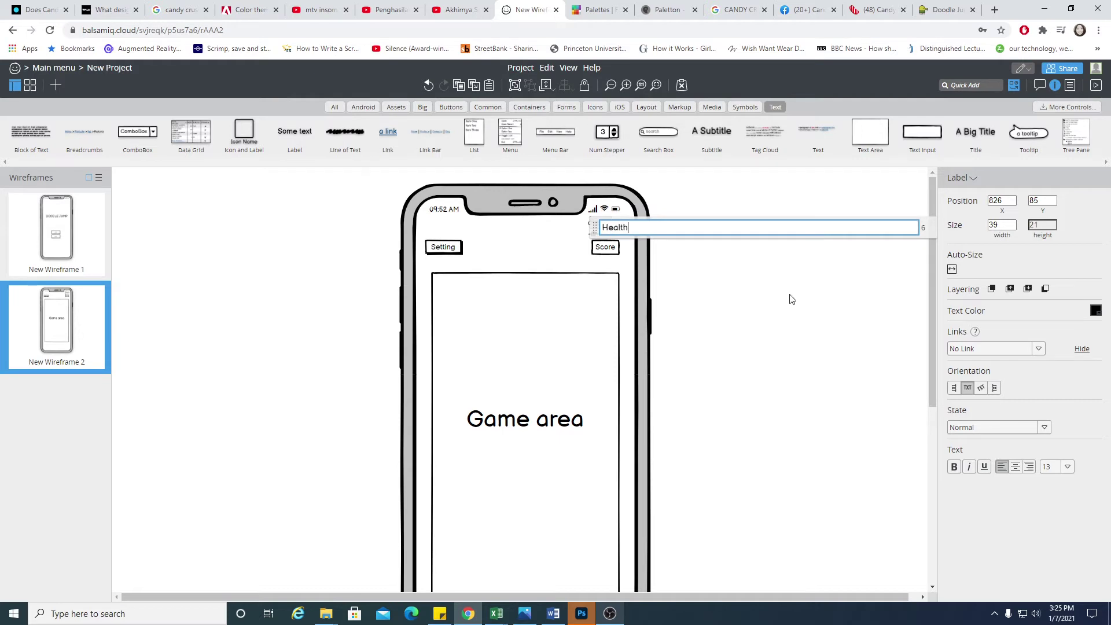
left_click(790, 297)
left_click_drag(602, 230, 610, 231)
left_click(725, 254)
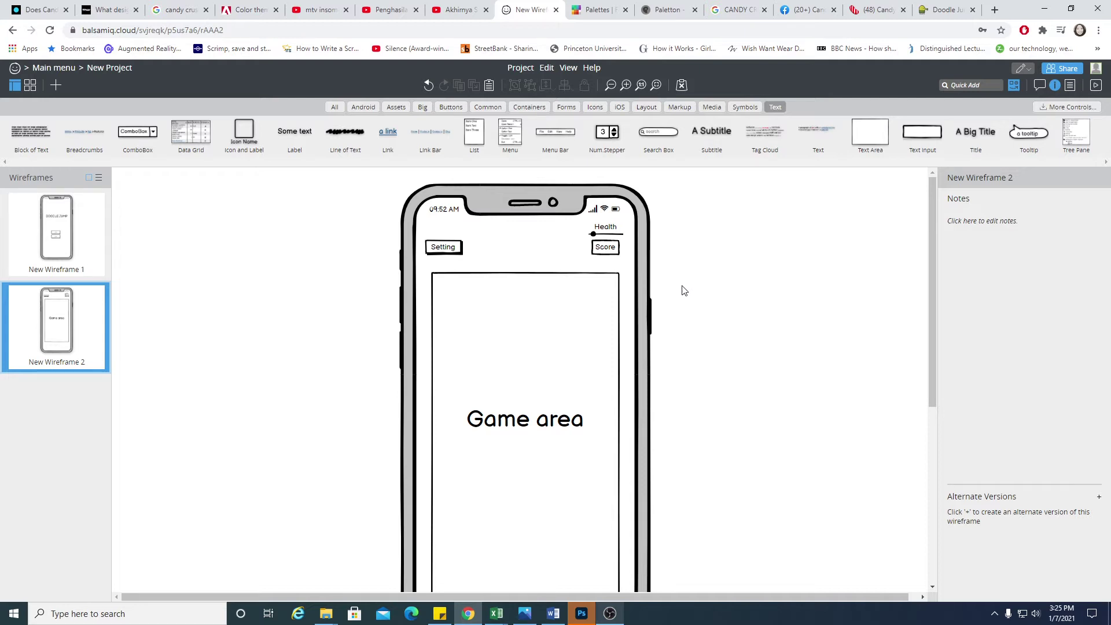
Step: Nudge the "Setting" button to about X 539, Y 125, level with the "Score" box
scroll(596, 414, "down", 2)
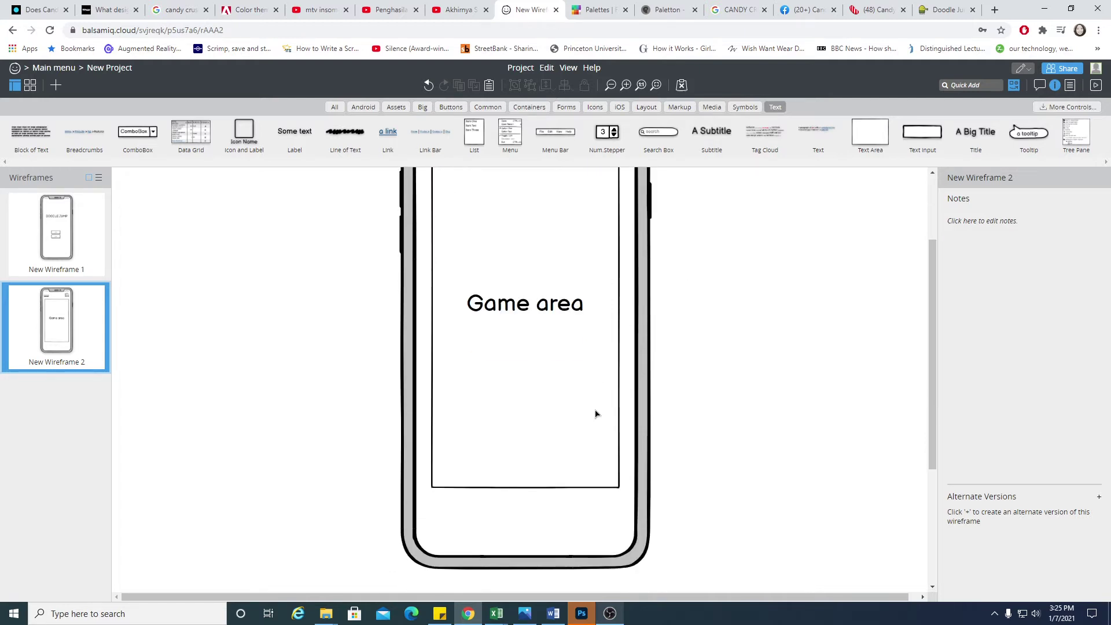
scroll(596, 414, "up", 2)
left_click_drag(607, 250, 616, 252)
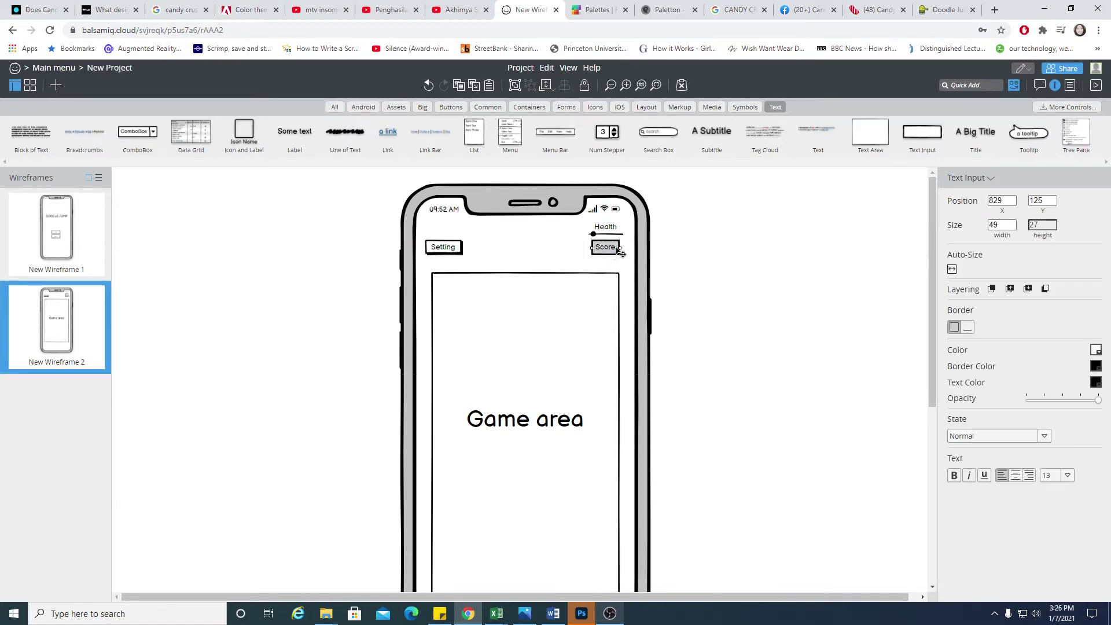
left_click(706, 249)
left_click_drag(445, 249, 450, 250)
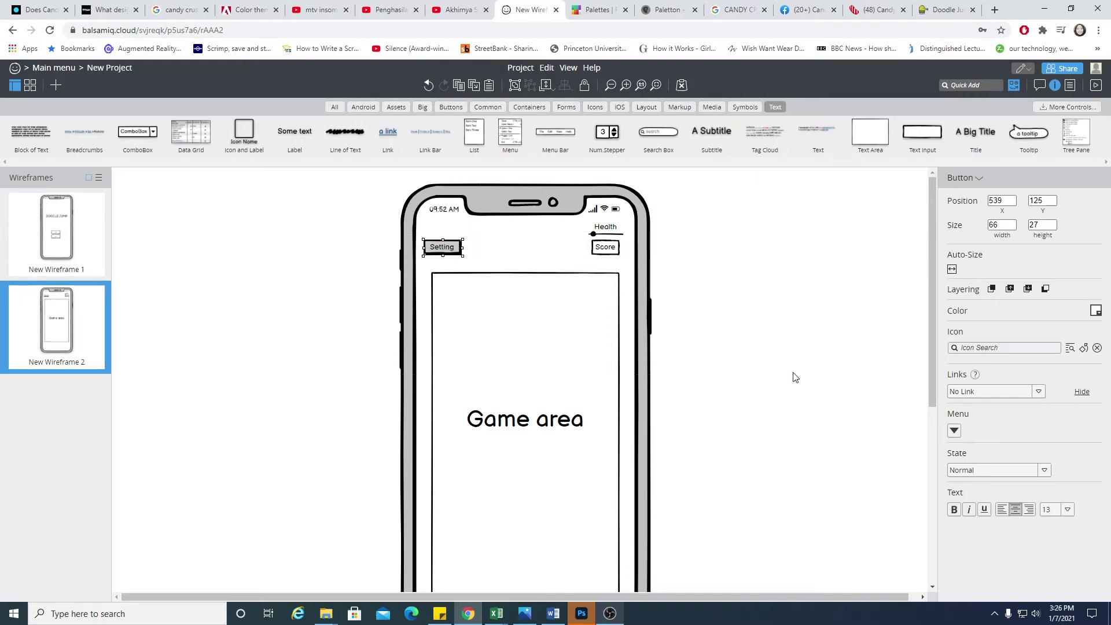
left_click(793, 377)
scroll(550, 434, "down", 4)
scroll(539, 336, "up", 3)
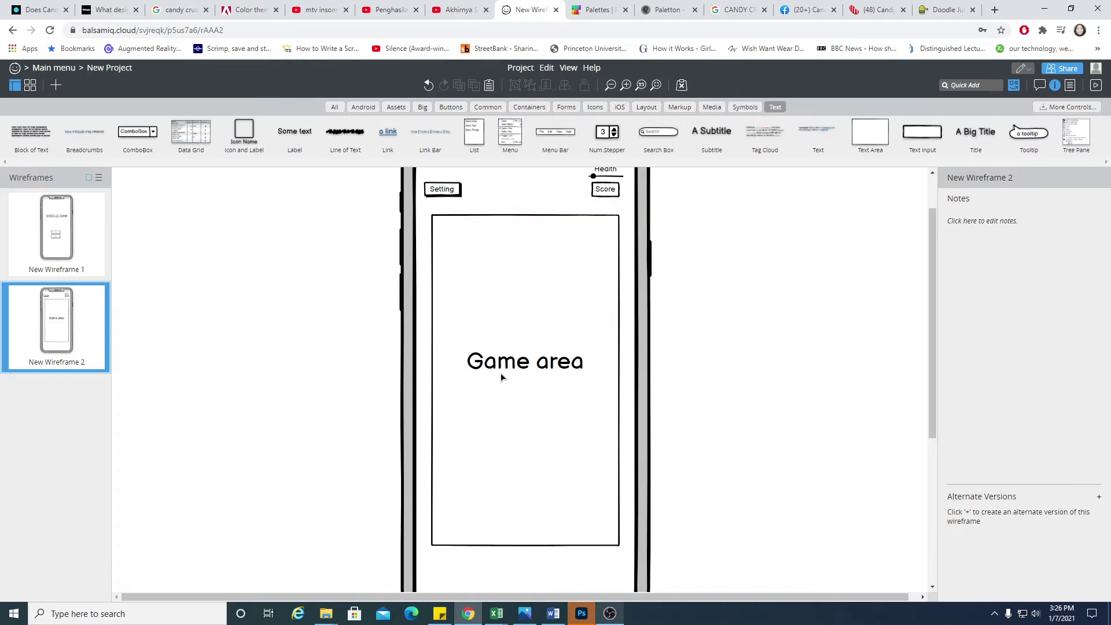
Step: Switch to the Doodle Jump game, play a round to examine its game-over screen, and return to the wireframe project
left_click(942, 6)
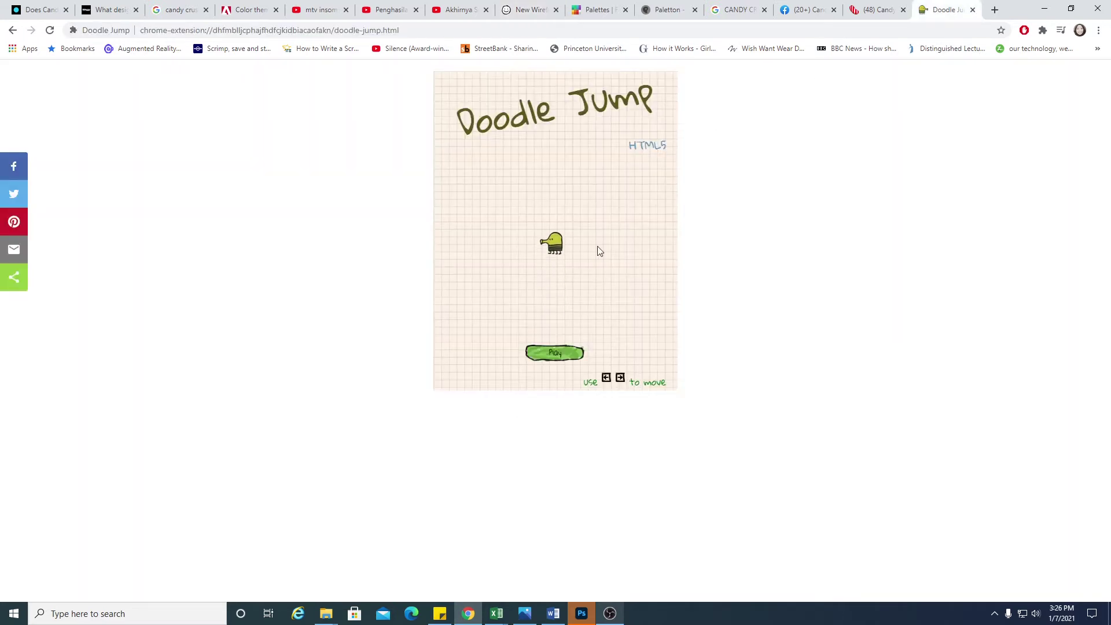
left_click(573, 361)
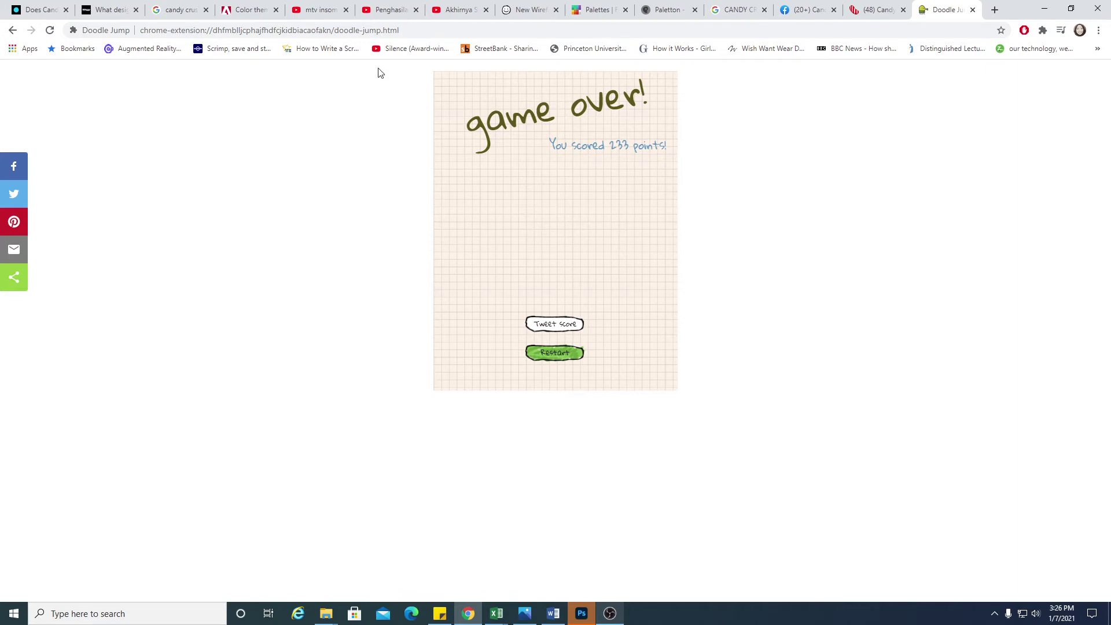
left_click(543, 7)
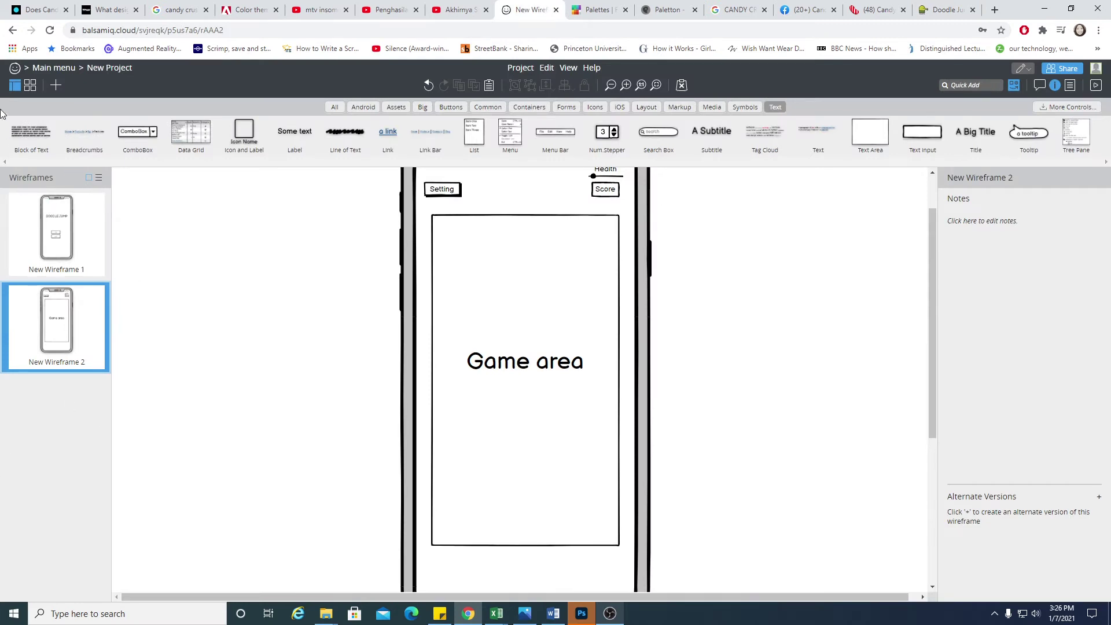
Step: Create a third wireframe and place an iPhone frame on it at about X 580, Y 10
left_click(59, 85)
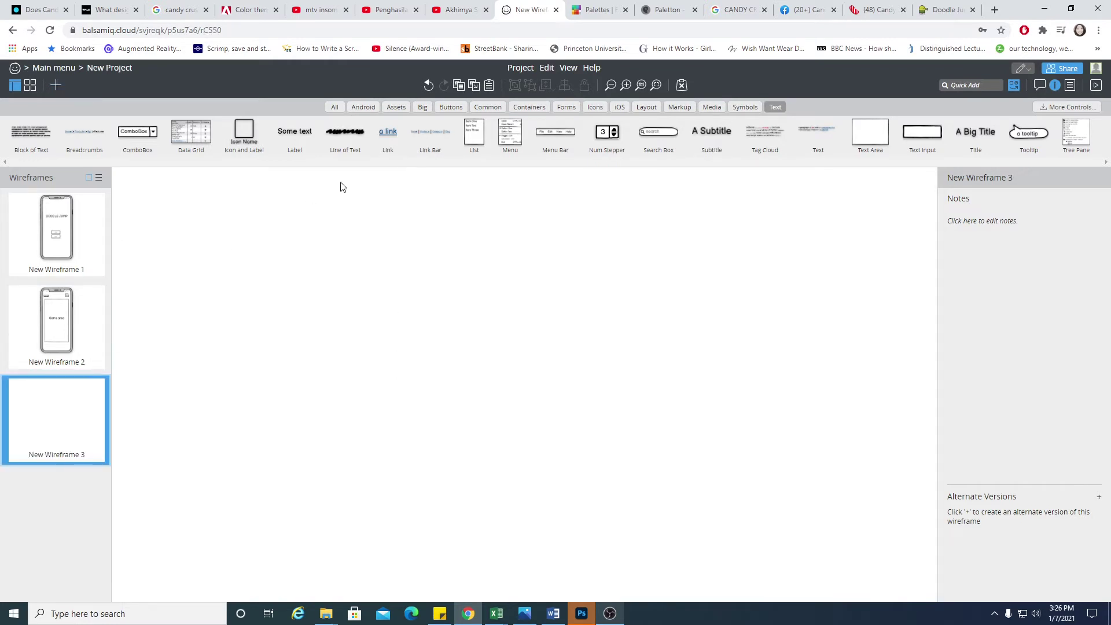
left_click(619, 107)
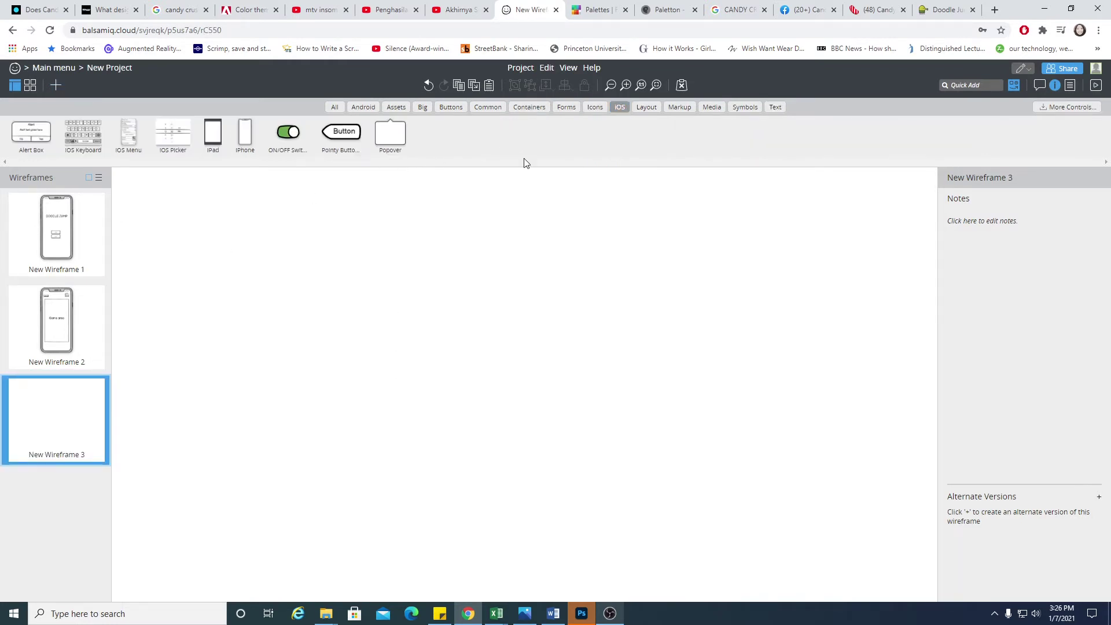
left_click_drag(244, 135, 558, 484)
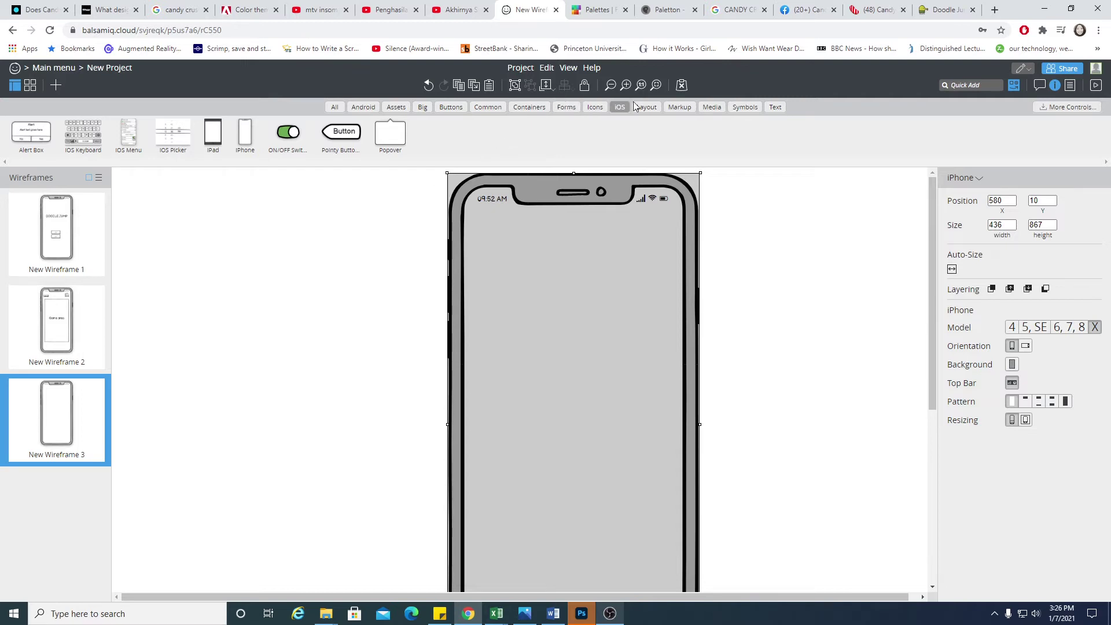
Step: Add a title reading "Game Over!" inside the phone screen at about X 690, Y 307
left_click(776, 107)
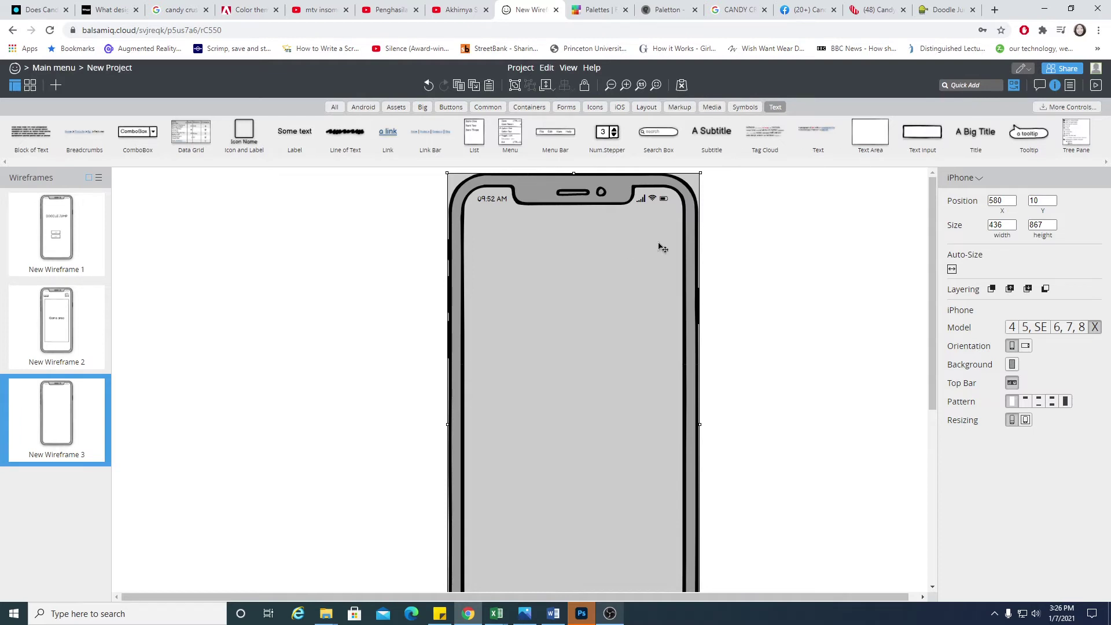
left_click_drag(991, 133, 591, 334)
type("Game ")
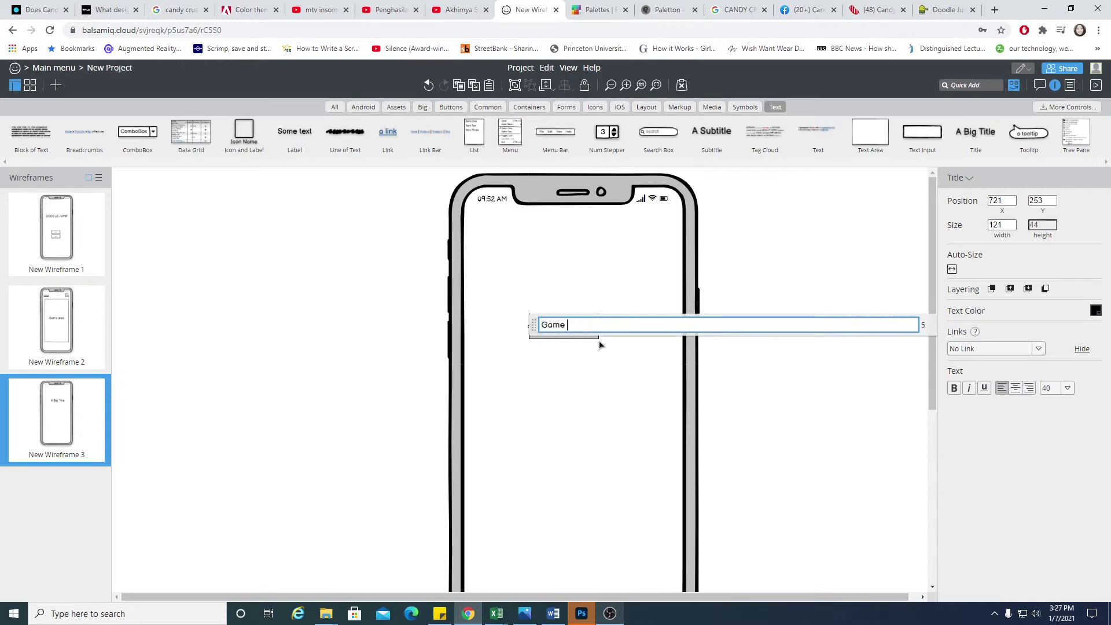
type("Over!")
left_click(755, 354)
left_click_drag(593, 342, 572, 366)
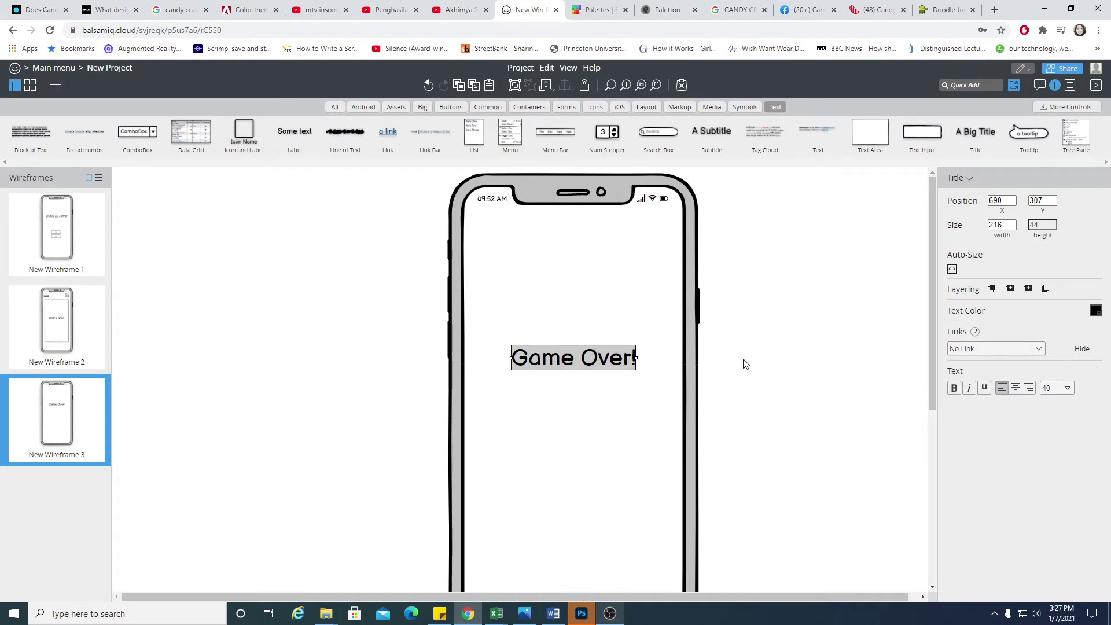
left_click(746, 364)
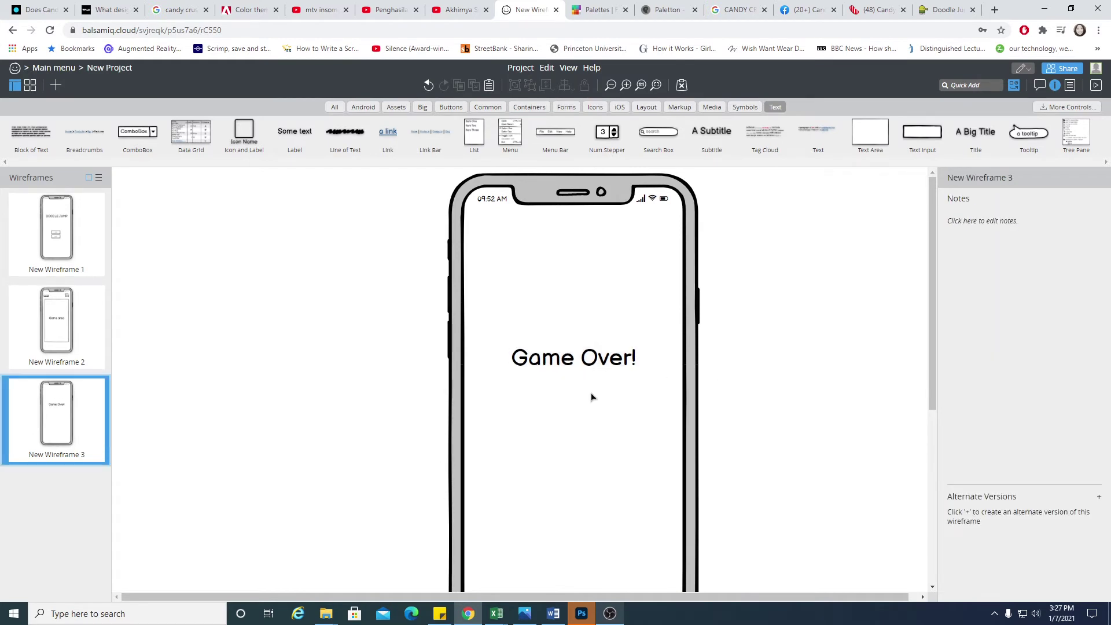
Step: Add a subtitle reading "Congrats! You score 100!" below the title at about X 674, Y 393
scroll(591, 396, "down", 2)
scroll(591, 394, "up", 2)
left_click_drag(710, 137, 570, 409)
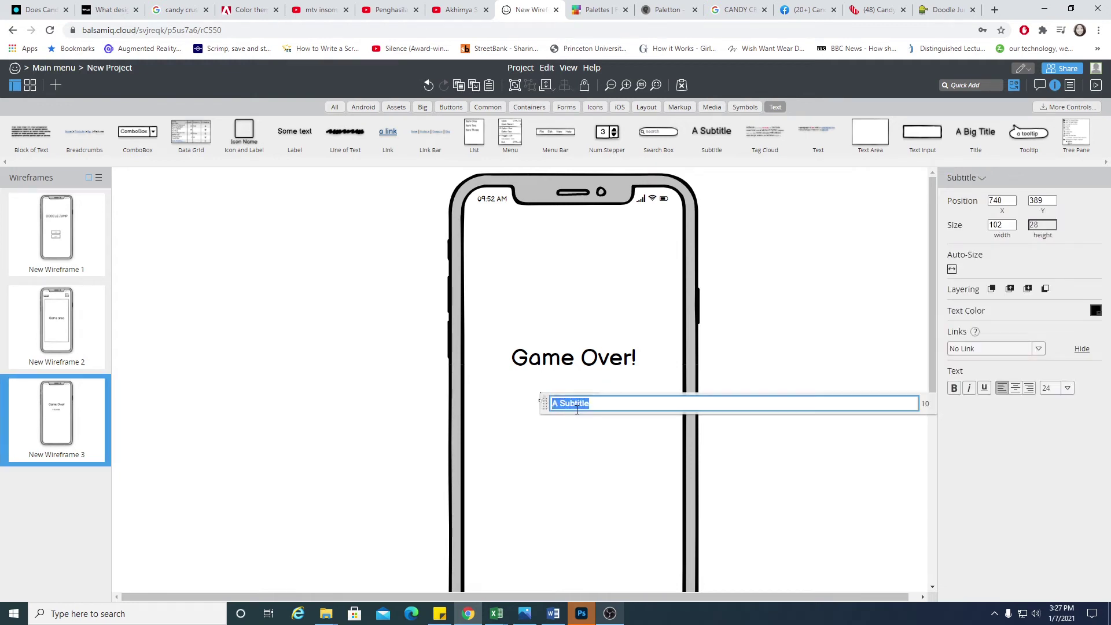
type("You score 100!")
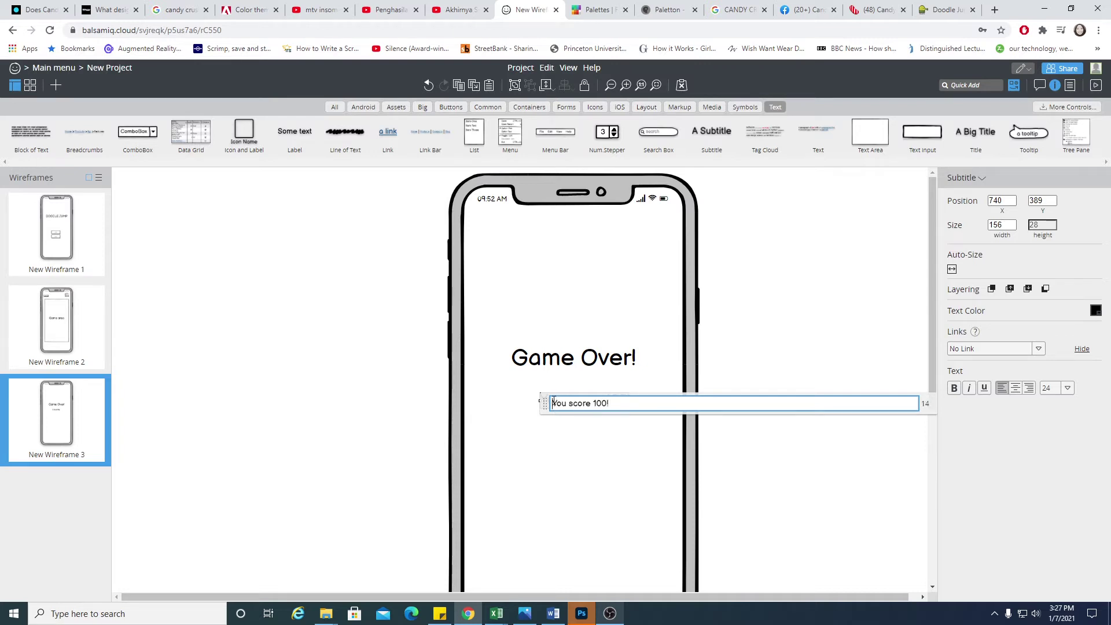
type("Congrats!")
left_click(795, 372)
left_click_drag(585, 403, 590, 404)
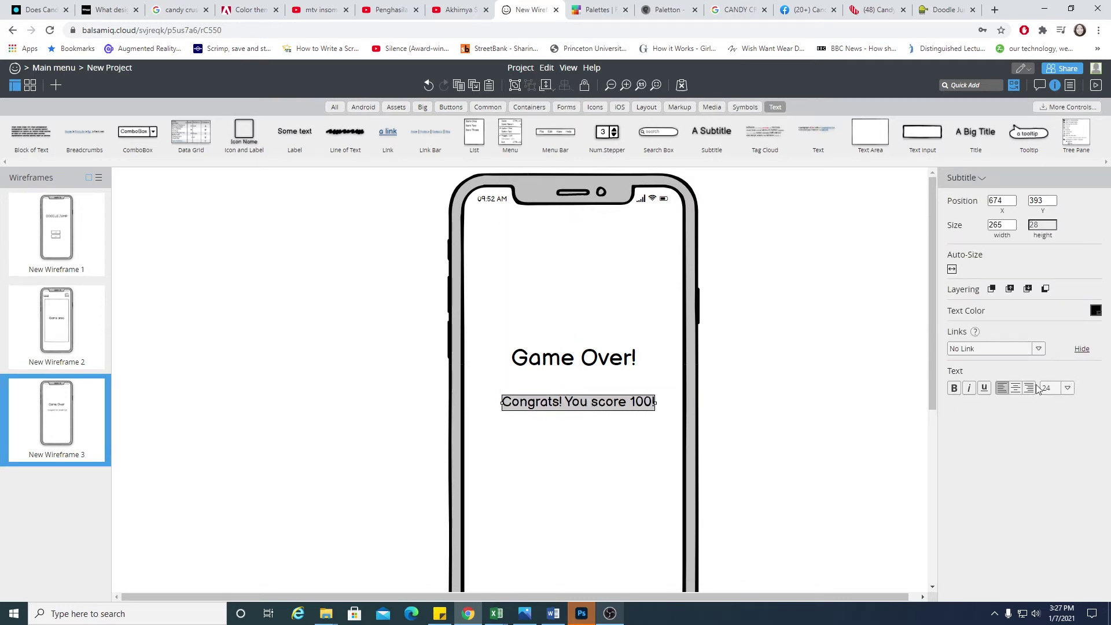
Step: Set the subtitle's font size to 16 and centre it beneath the title at about X 709, Y 382
left_click(1067, 388)
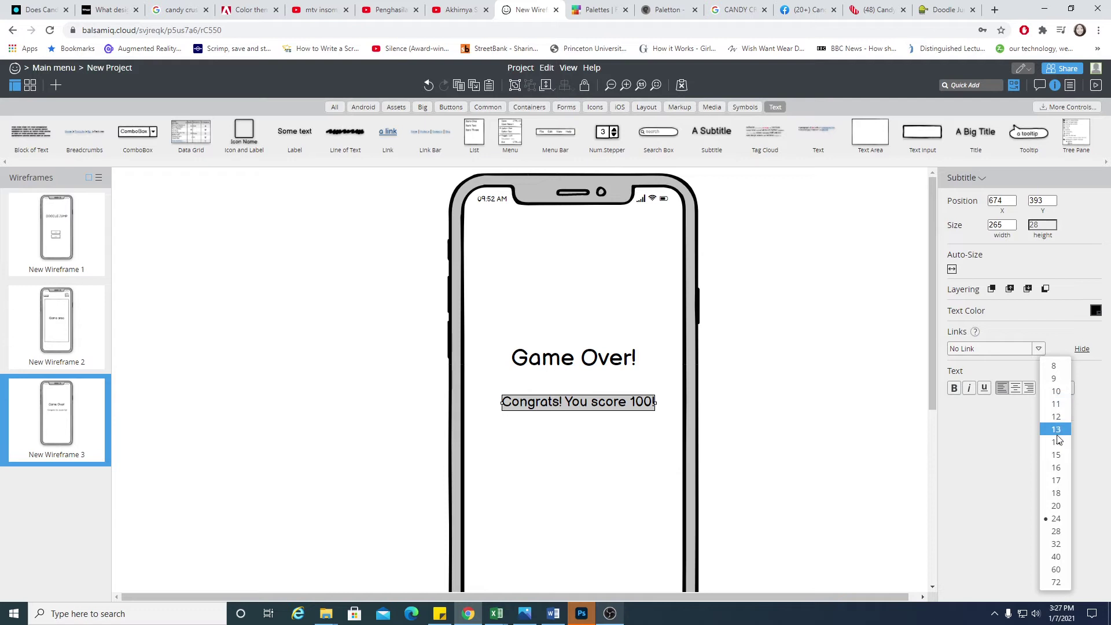
left_click(1056, 468)
left_click(845, 441)
left_click_drag(579, 402, 597, 396)
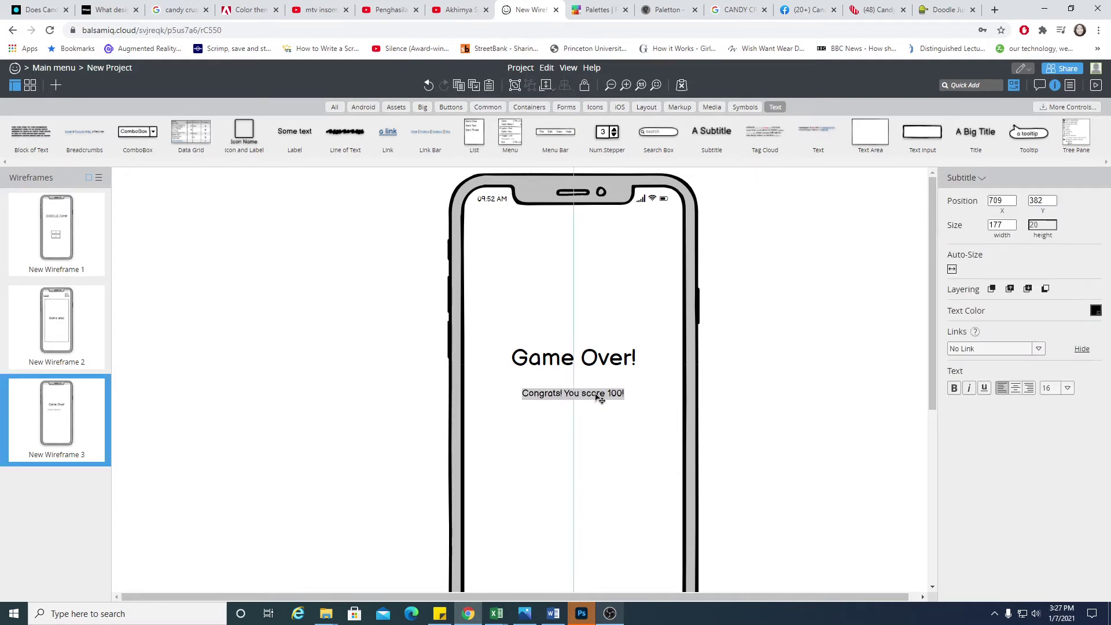
left_click(569, 491)
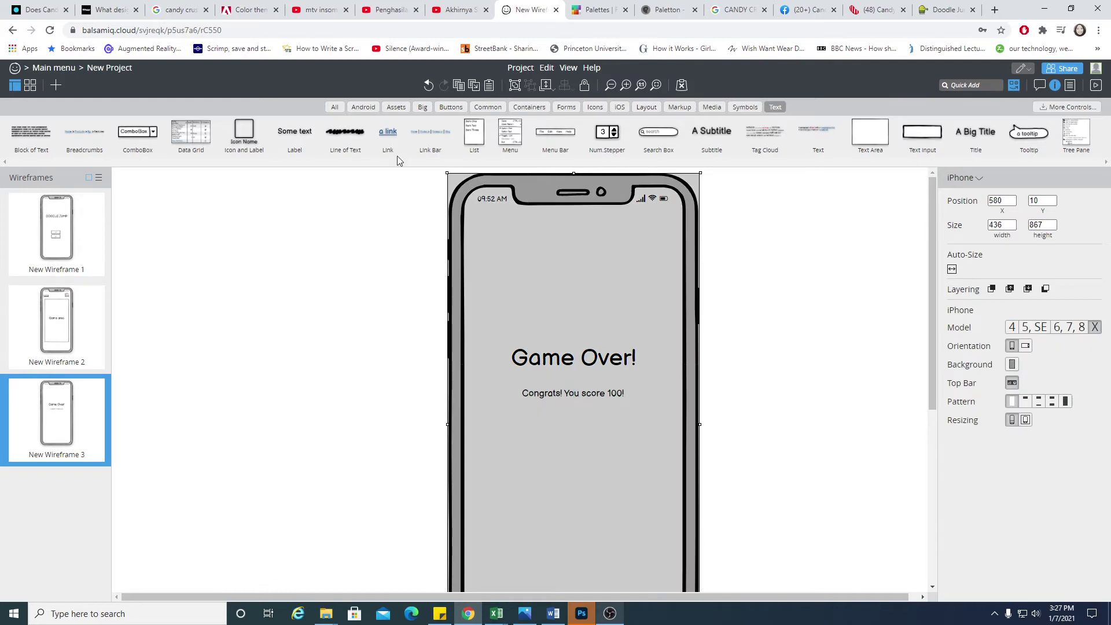
Step: Add a "Restart" button below the subtitle at about X 763, Y 497, and switch to the Doodle Jump game for reference
left_click(449, 108)
left_click(27, 138)
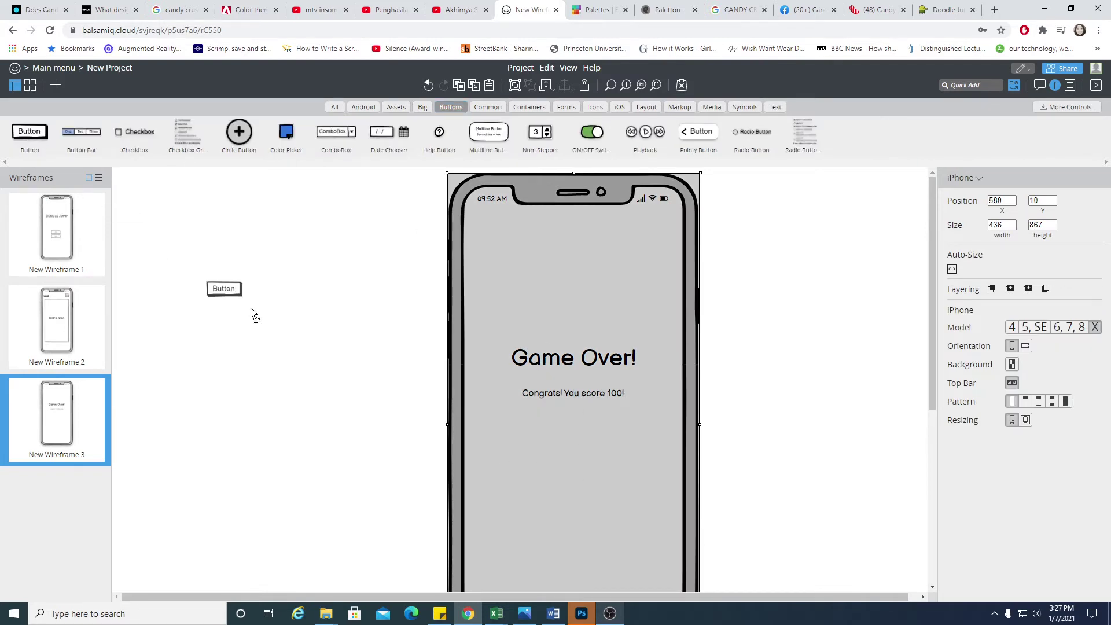
left_click(585, 461)
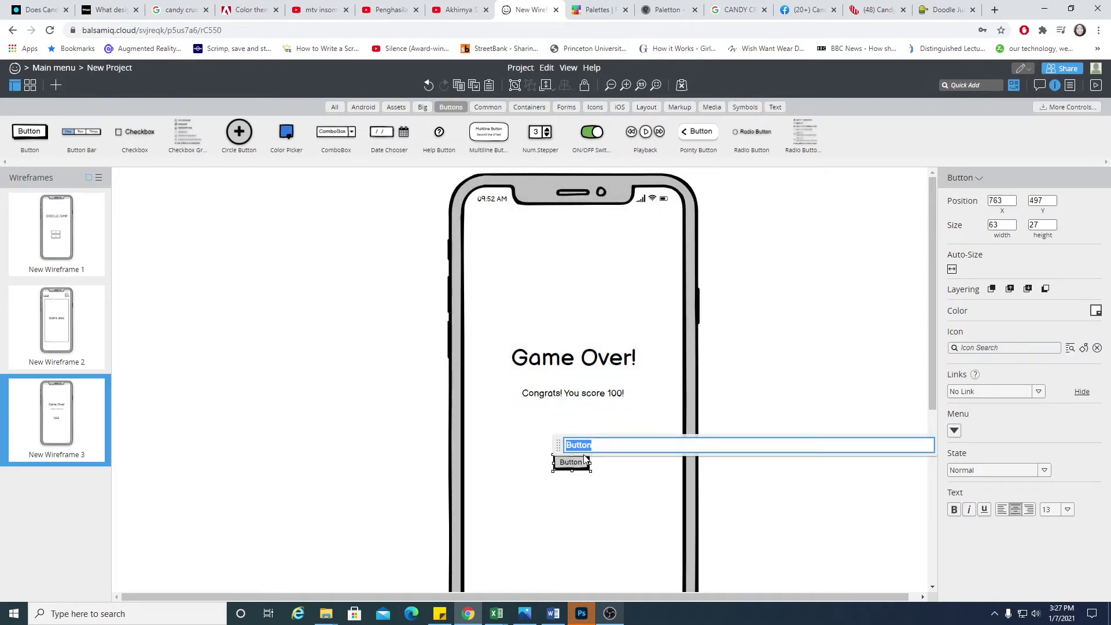
type("Restart")
left_click(937, 7)
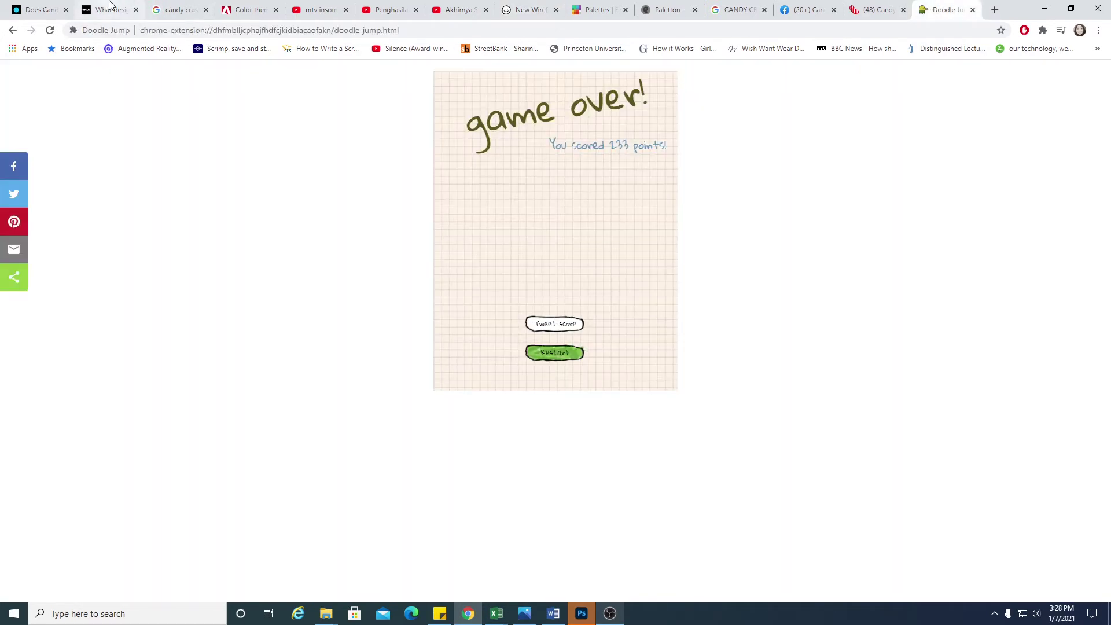
Step: Return to the Balsamiq wireframe and replace the "Restart" button with a "Tweet Score" button at about X 752, Y 493
left_click(521, 9)
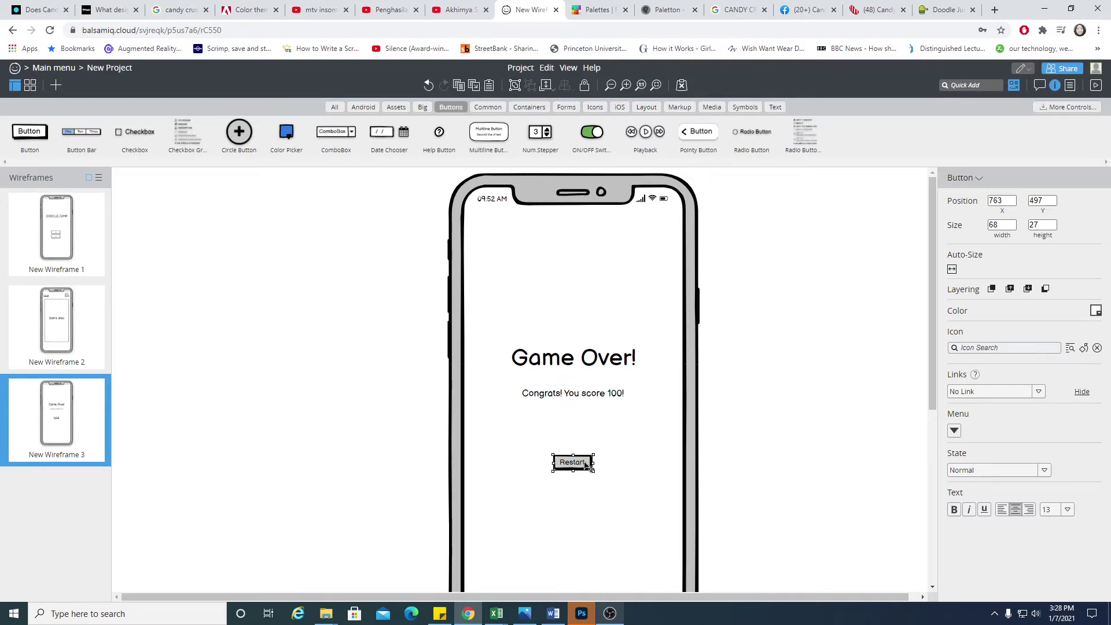
key("Delete")
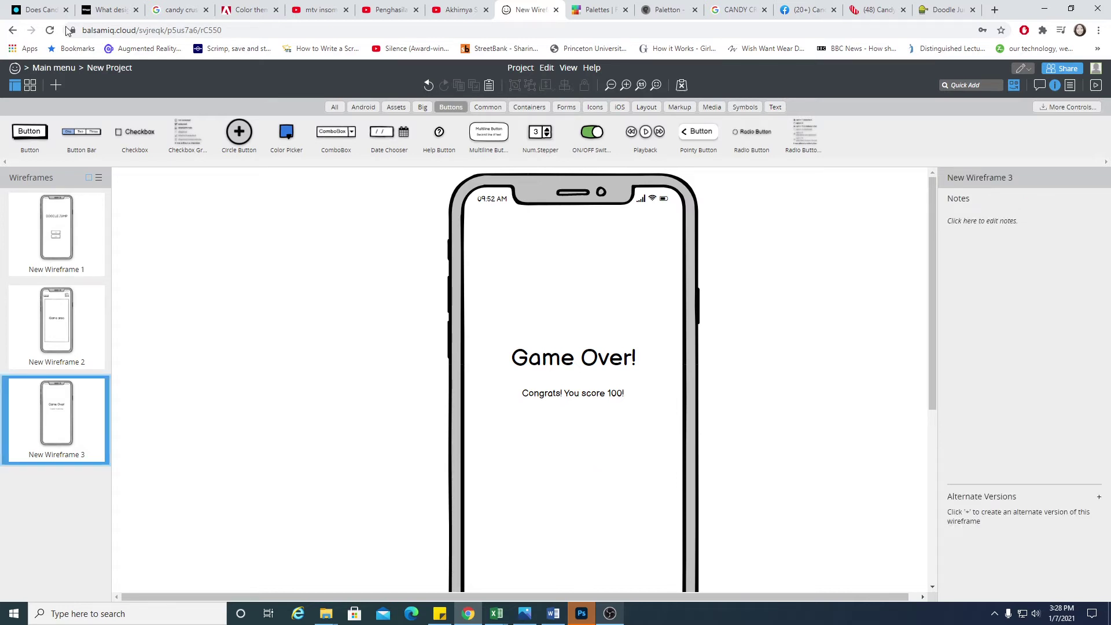
left_click_drag(28, 140, 560, 468)
type("Tweet Score")
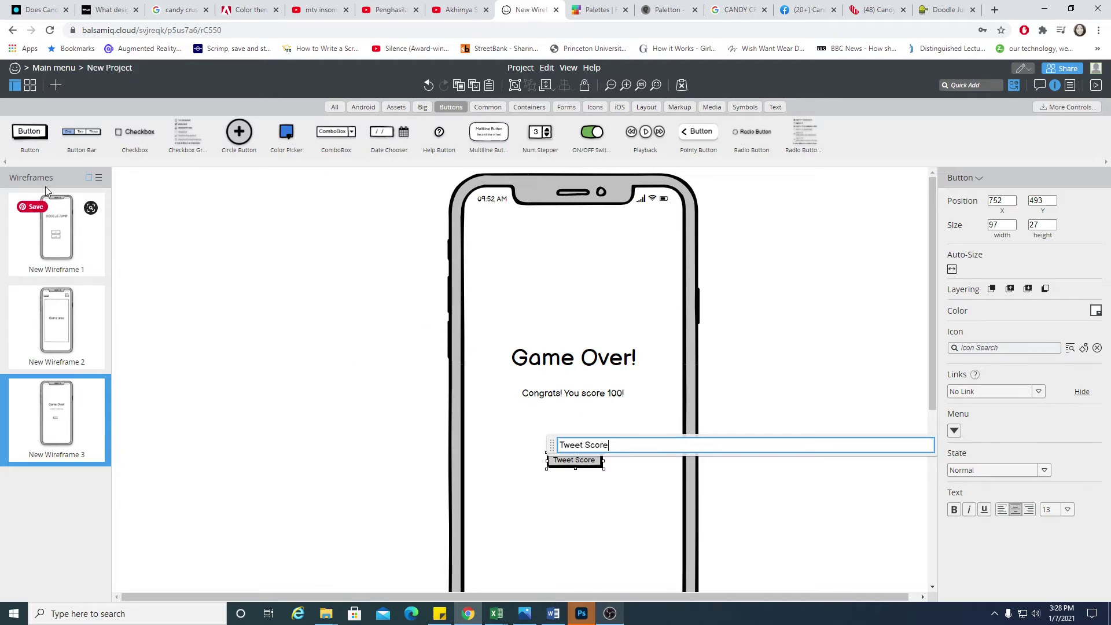
Step: Add a "Restart" button at about X 760, Y 536 and a "Quit" button at about X 759, Y 586
left_click_drag(33, 135, 573, 489)
type("estart")
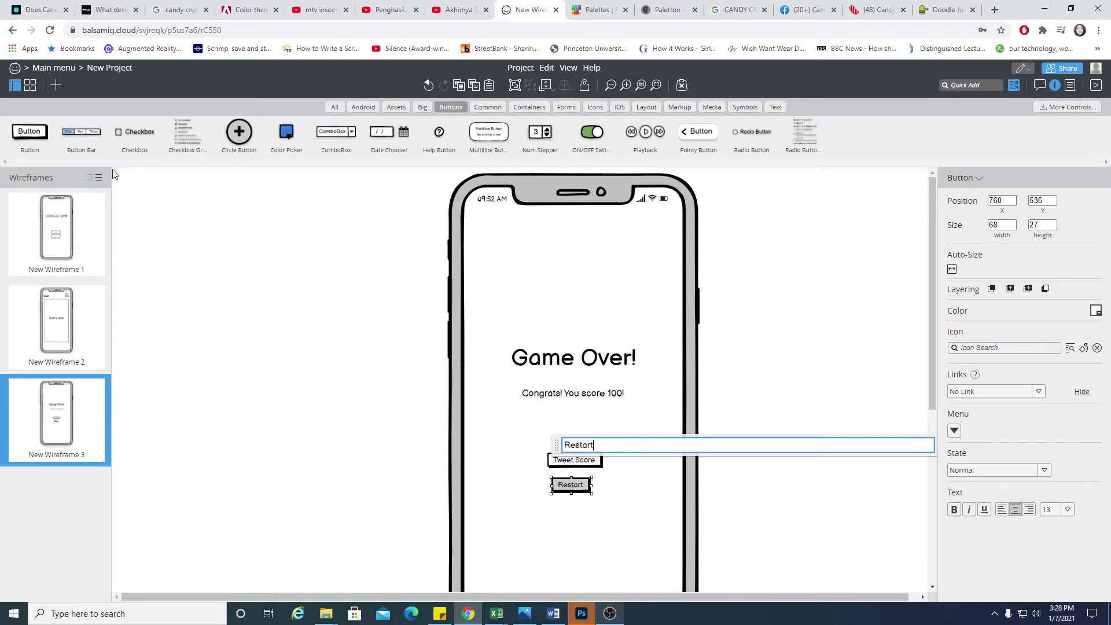
left_click_drag(30, 134, 571, 520)
type("Quit")
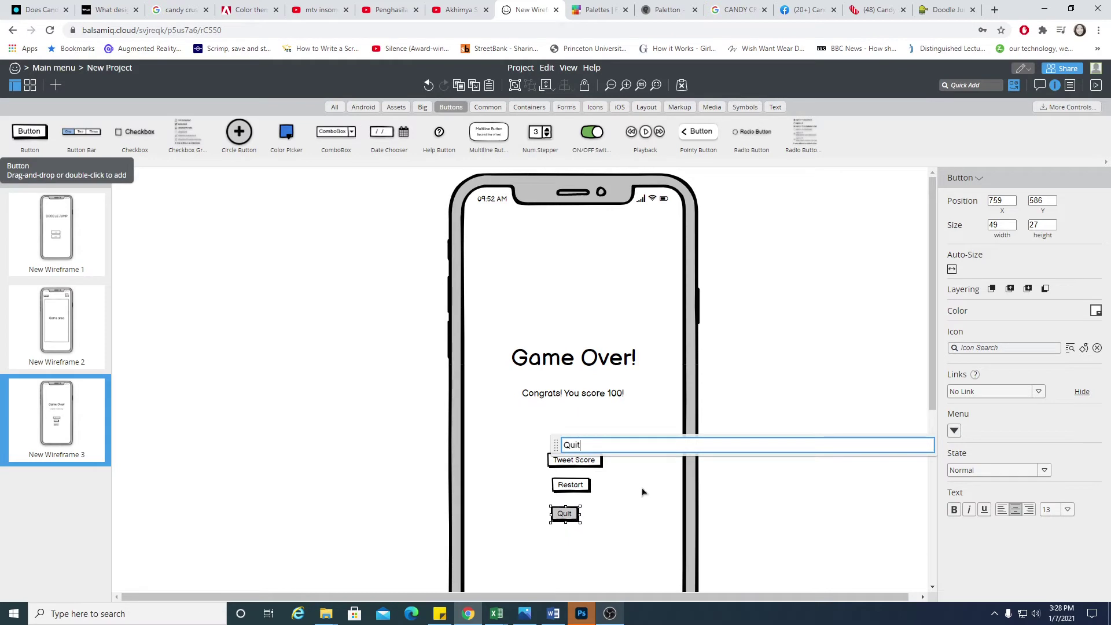
type("?")
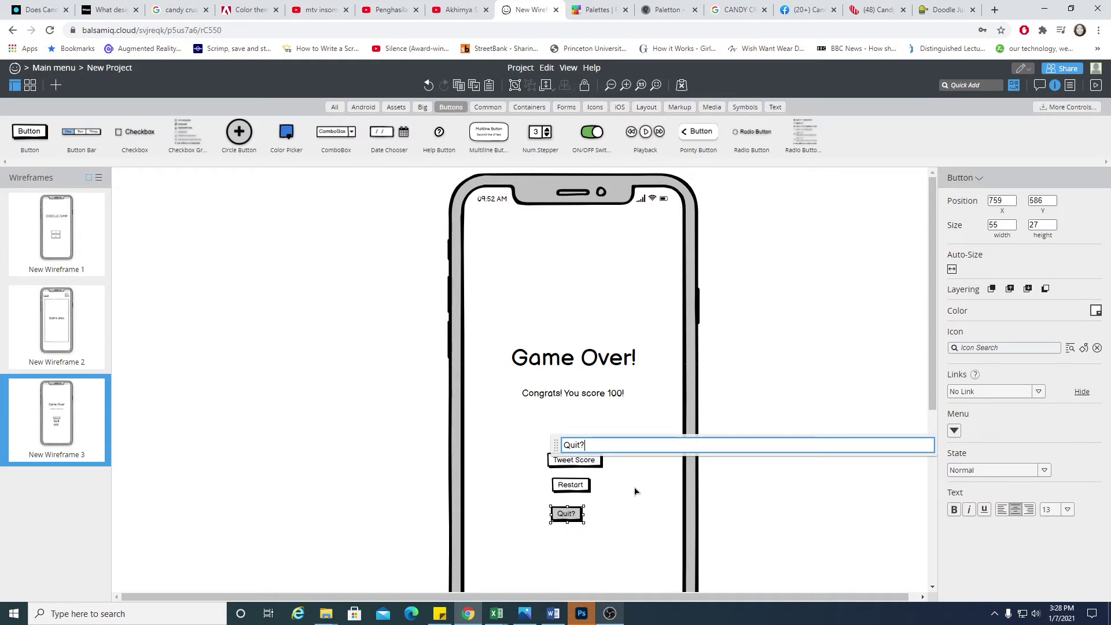
key("BackSpace")
left_click(740, 480)
Step: Widen the "Restart" button to about 99 and the "Quit" button to match, aligning both evenly below "Tweet Score"
left_click(573, 489)
left_click_drag(571, 486, 602, 484)
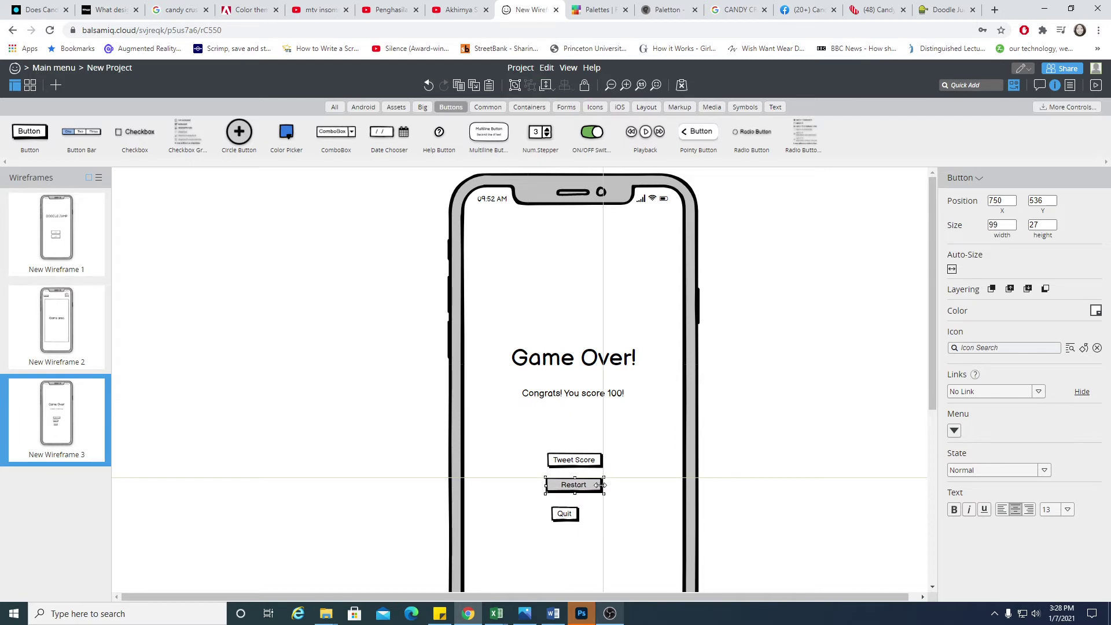
left_click(565, 514)
left_click_drag(562, 515, 605, 509)
left_click(637, 448)
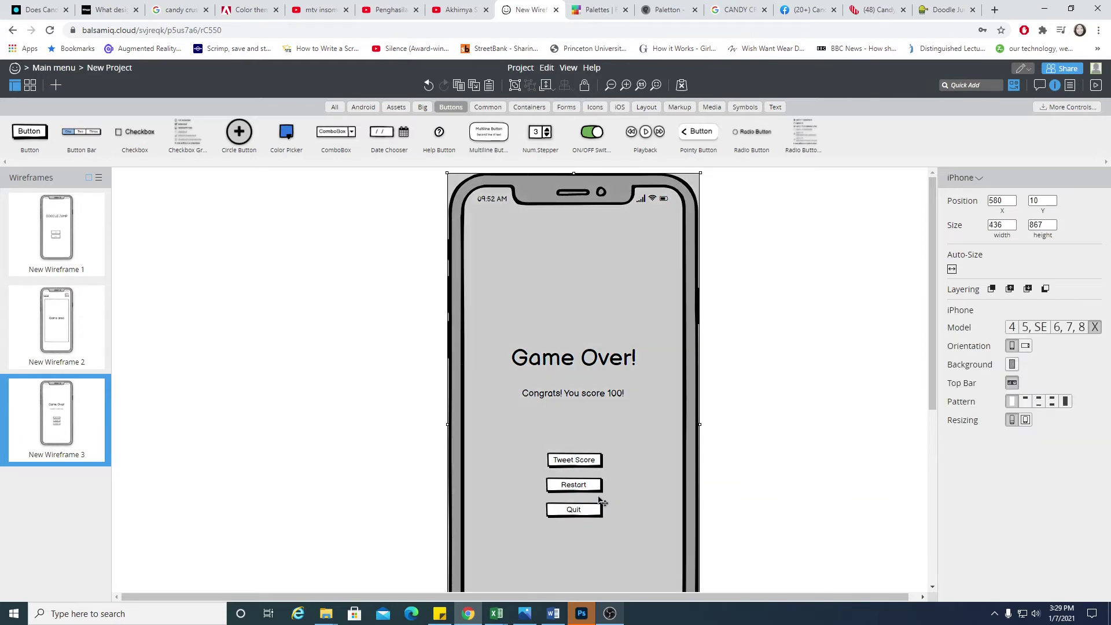
left_click(761, 363)
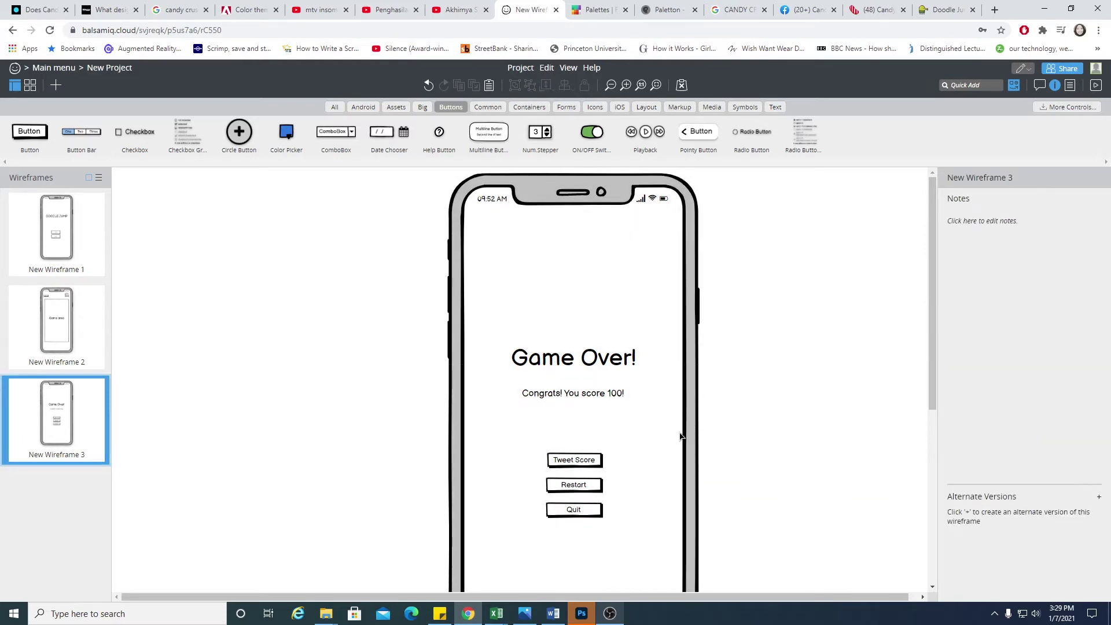
Step: Change the "Quit?" button text on New Wireframe 1 to "Retrieve my score"
left_click(87, 207)
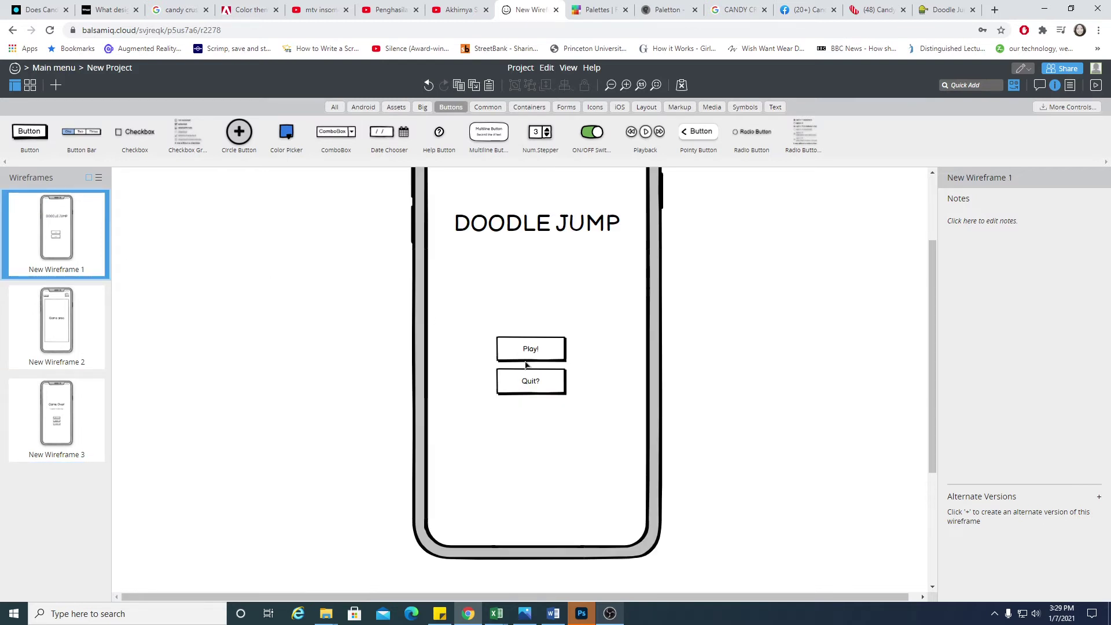
scroll(584, 415, "up", 2)
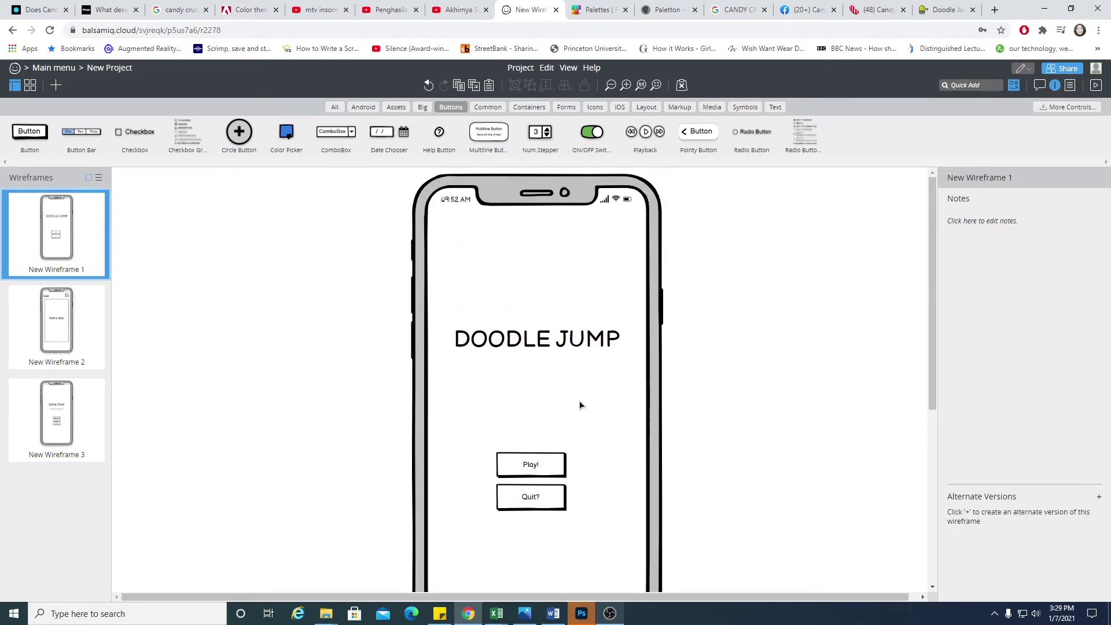
left_click(534, 500)
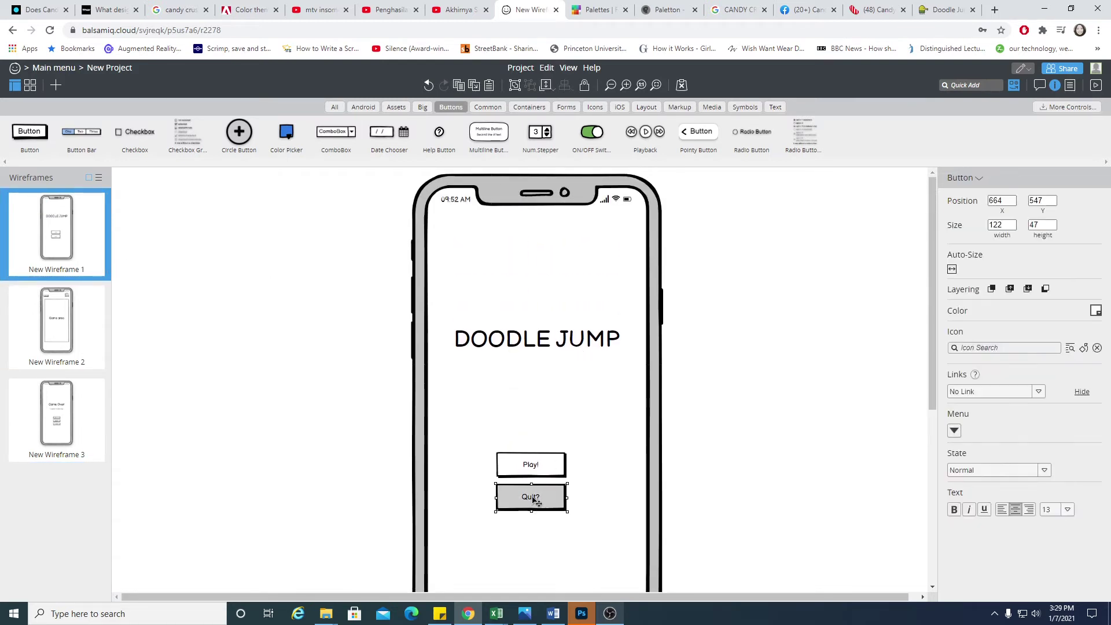
double_click(533, 500)
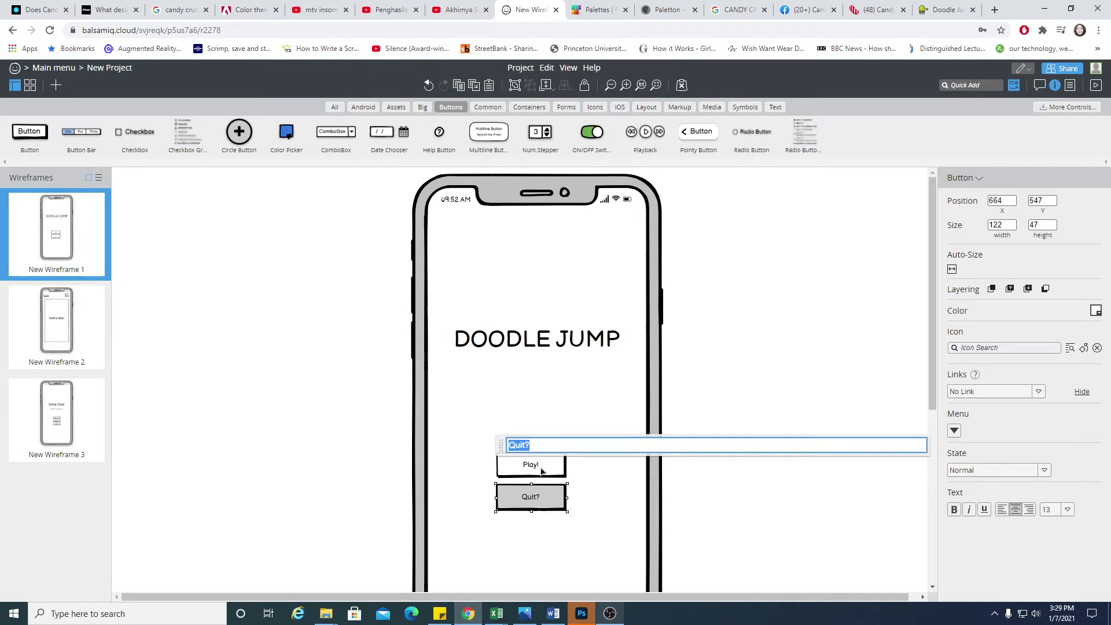
type("Retrieve my score")
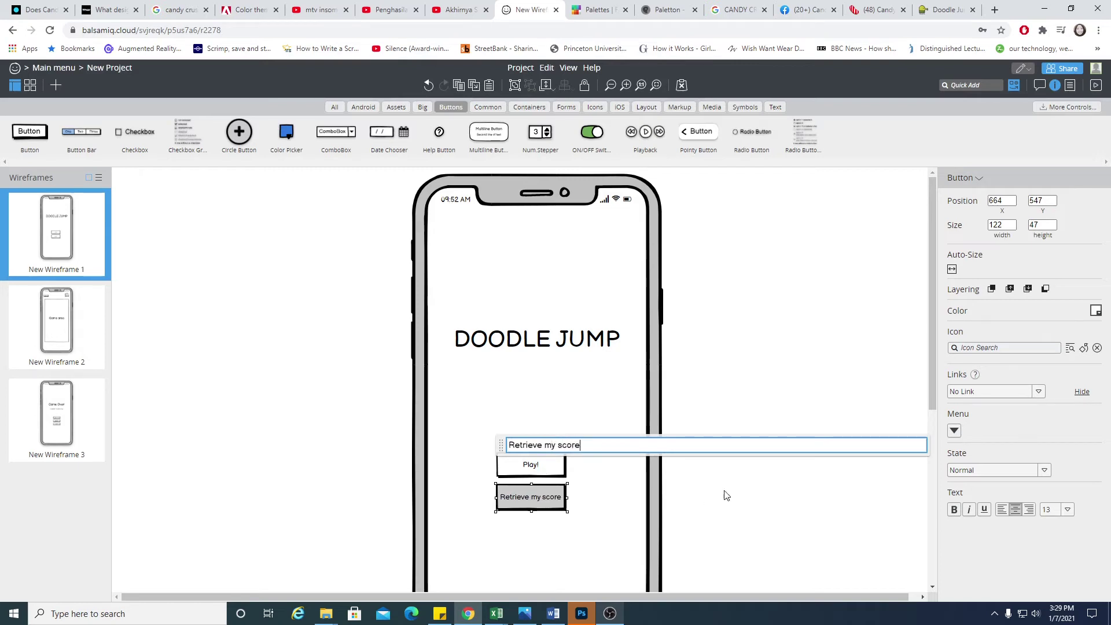
left_click(726, 496)
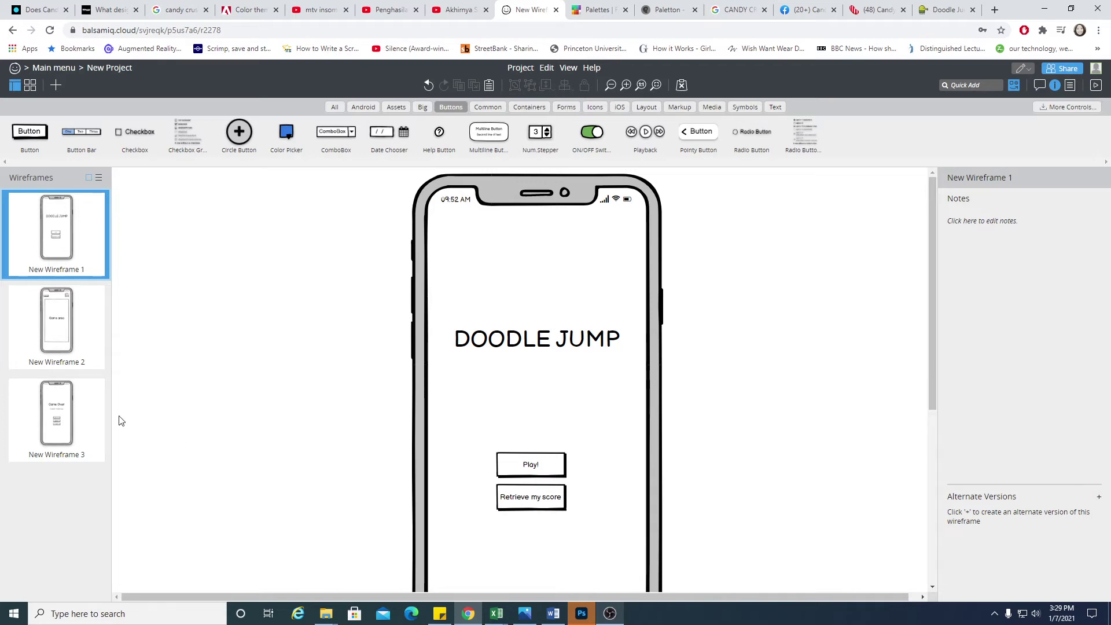
Step: Review the layouts of the main menu, game area and game-over wireframes
left_click(70, 314)
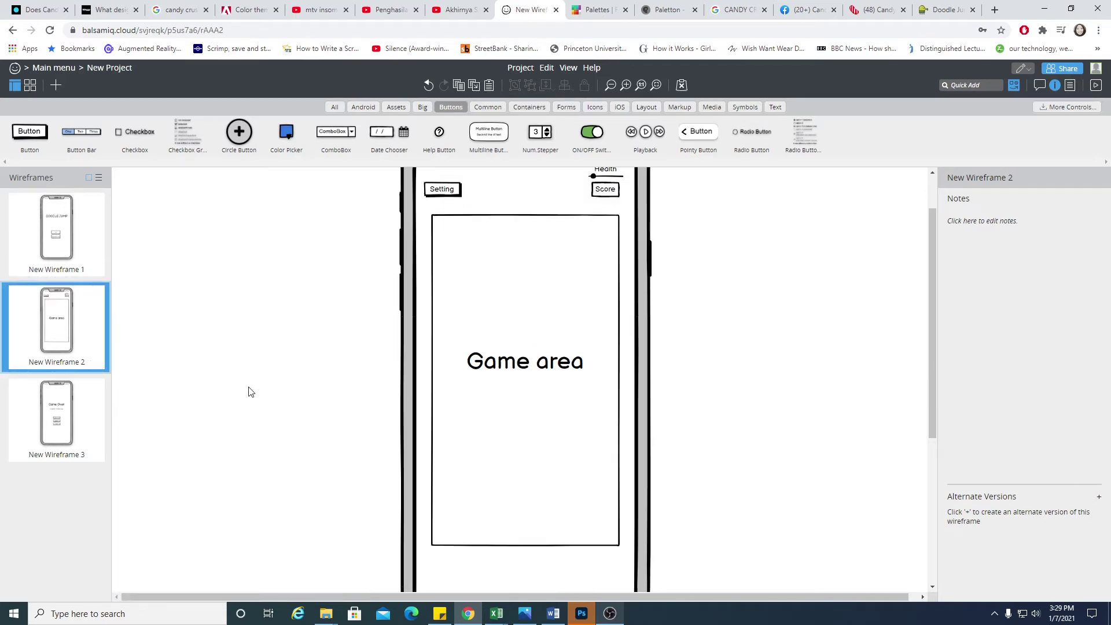
left_click(68, 393)
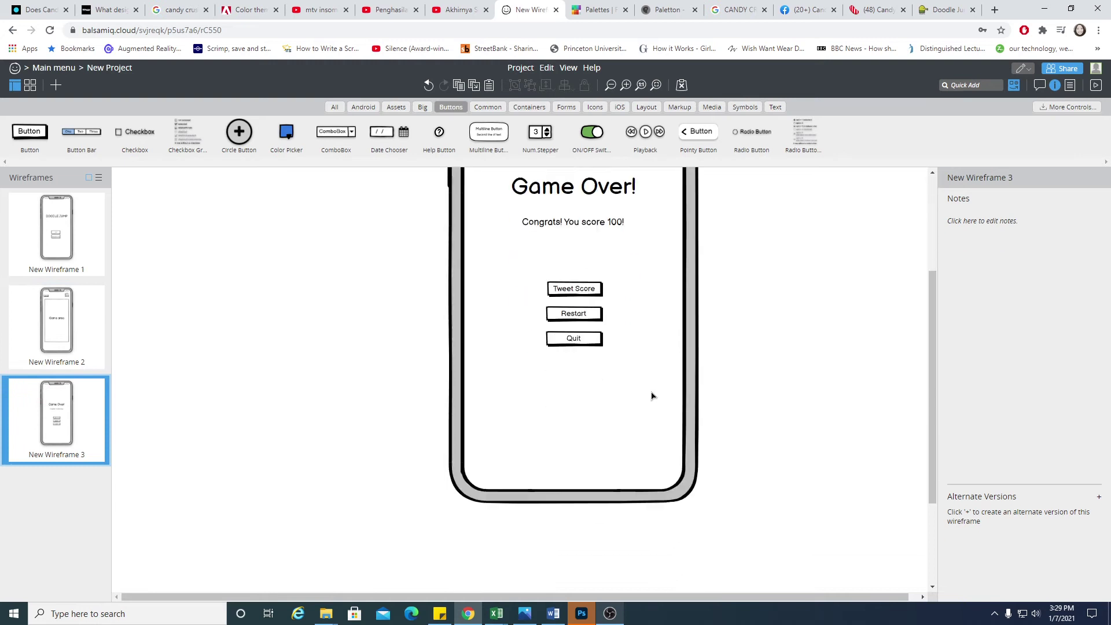
scroll(652, 396, "up", 2)
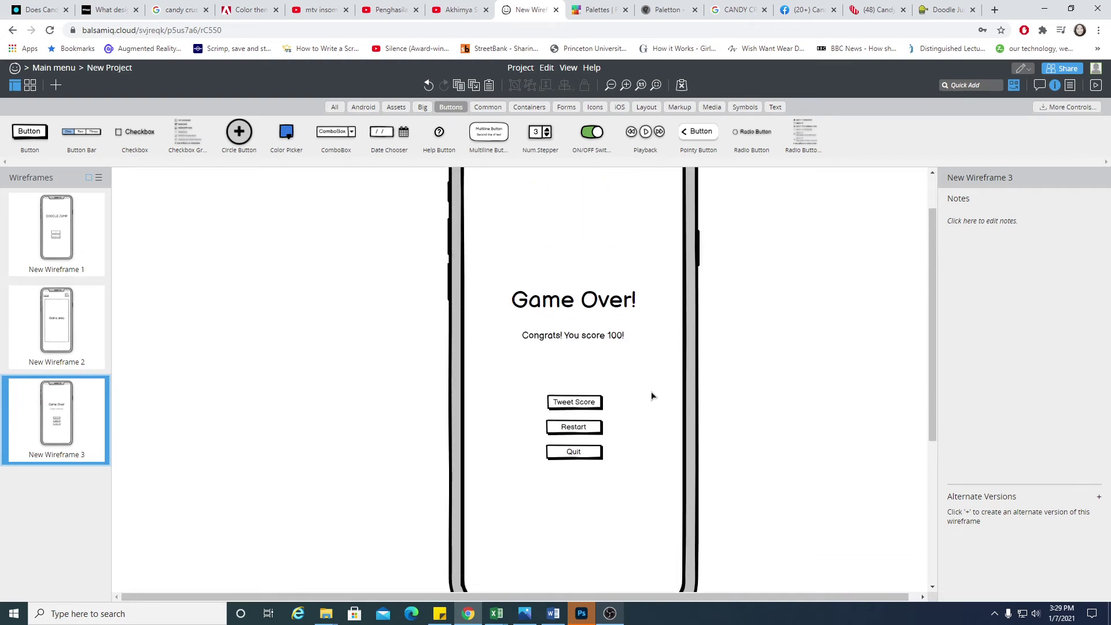
scroll(644, 410, "up", 1)
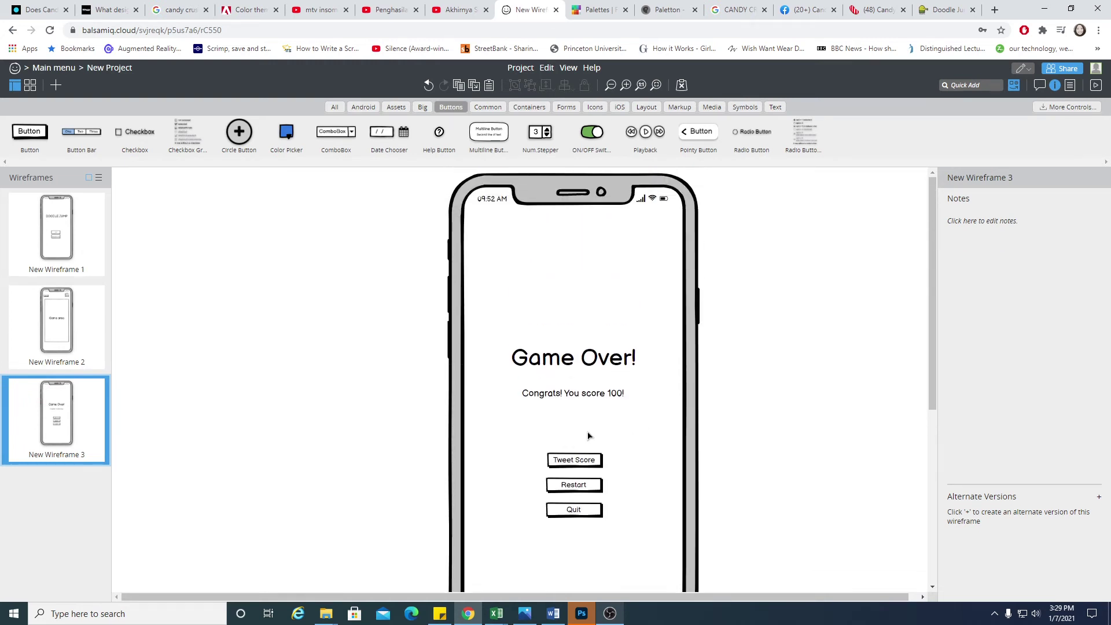
scroll(587, 435, "down", 2)
scroll(581, 446, "up", 2)
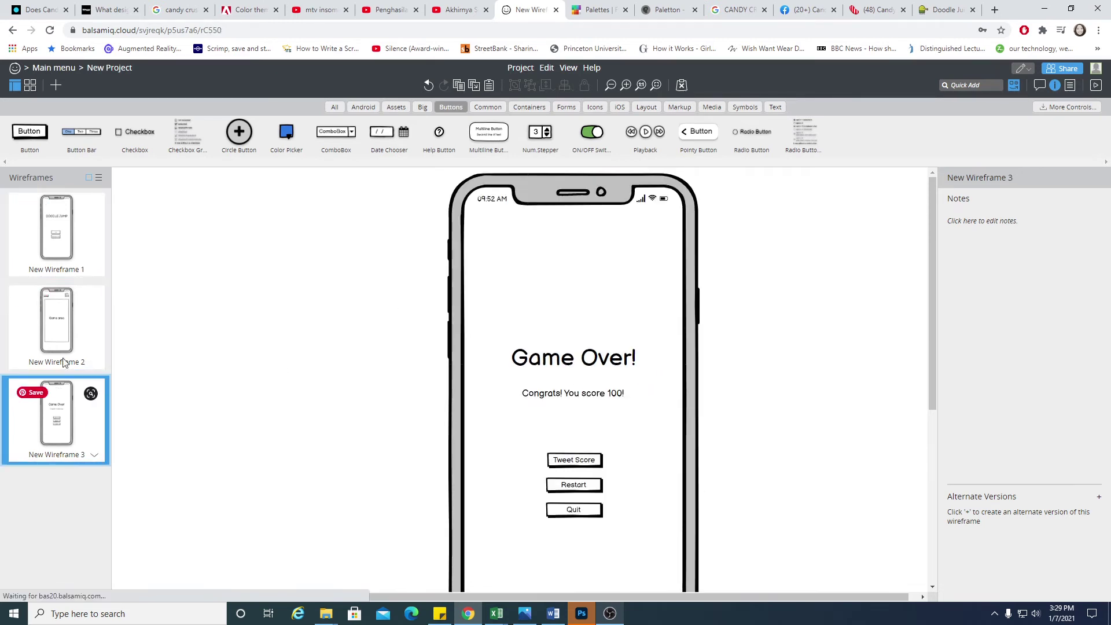
left_click(56, 228)
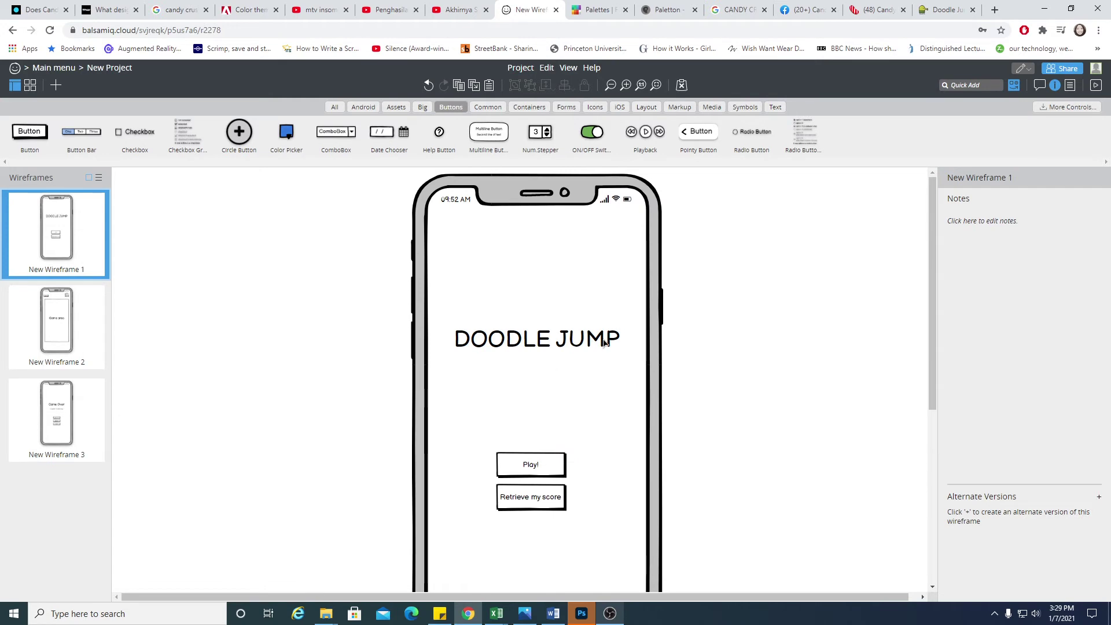
scroll(596, 419, "down", 1)
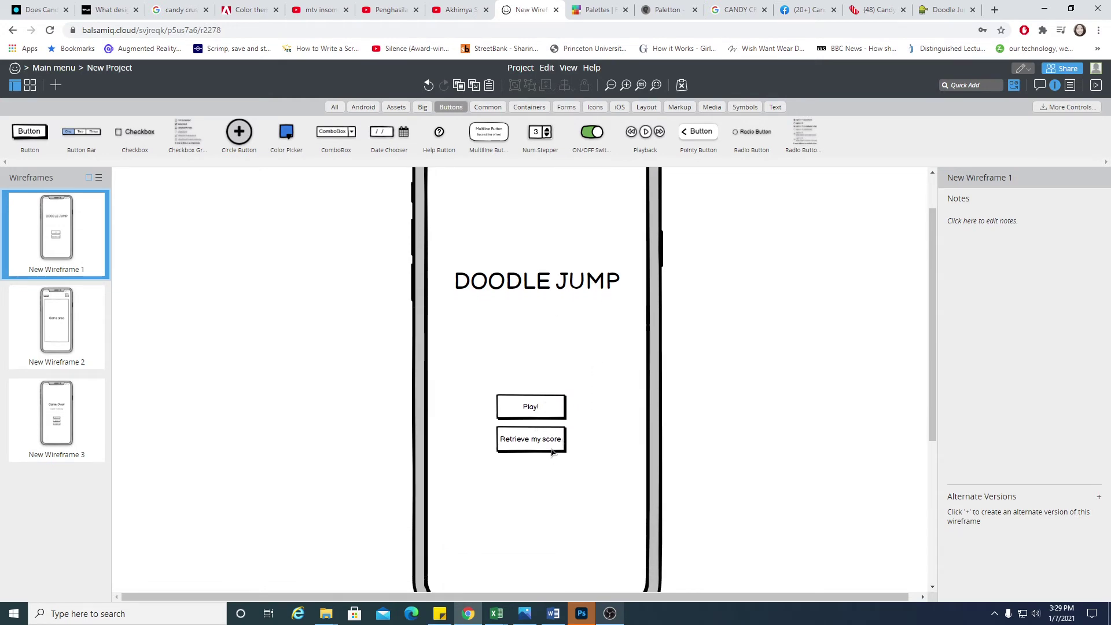
left_click(56, 324)
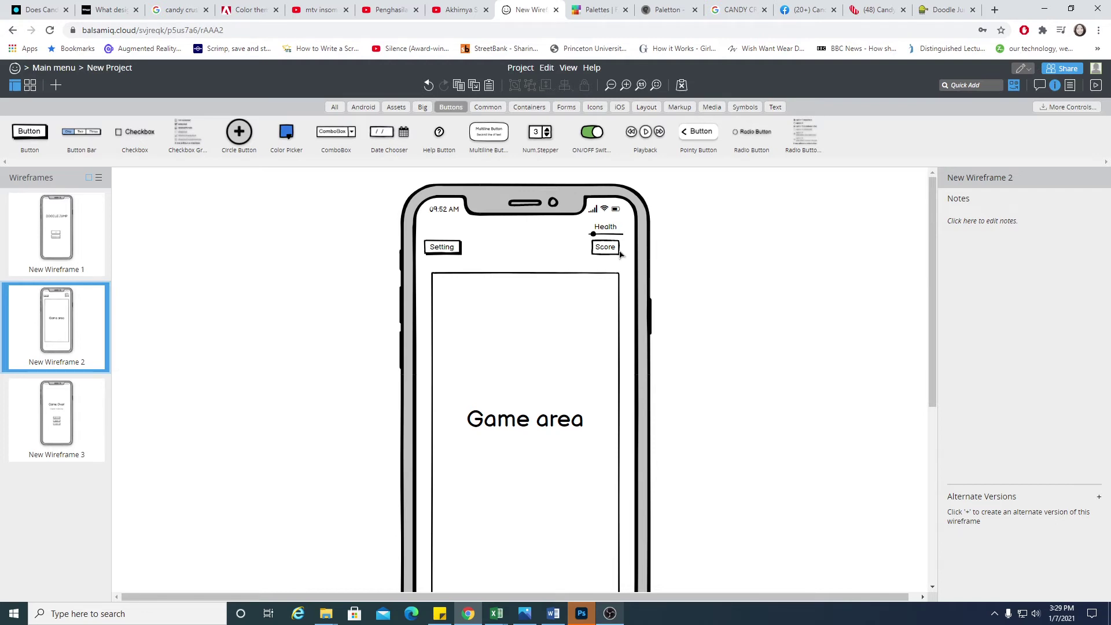
left_click(67, 420)
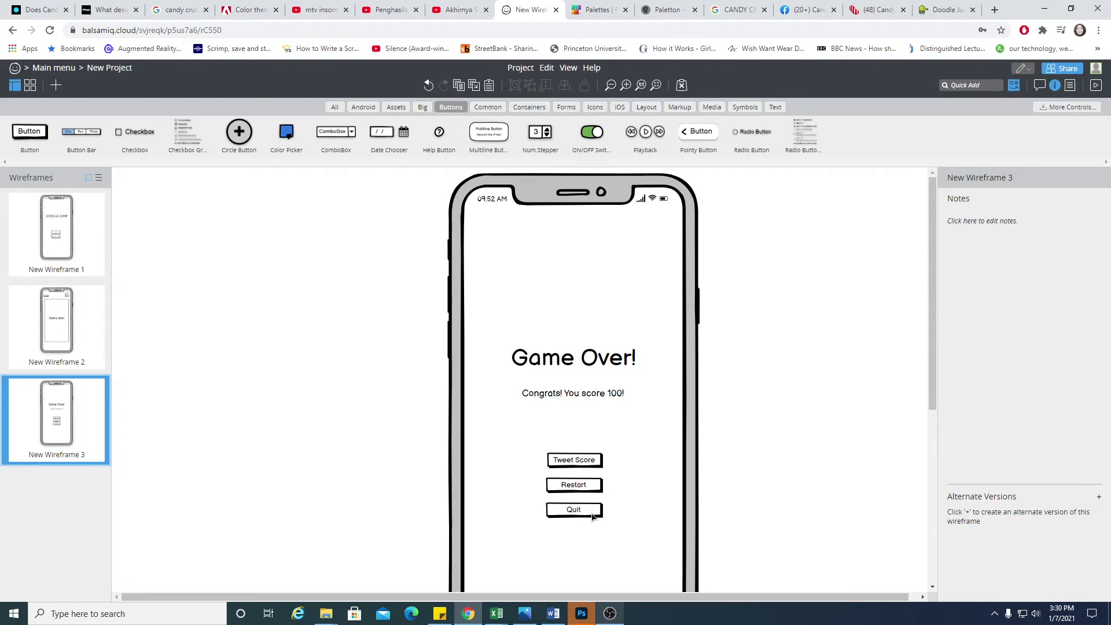
left_click(56, 324)
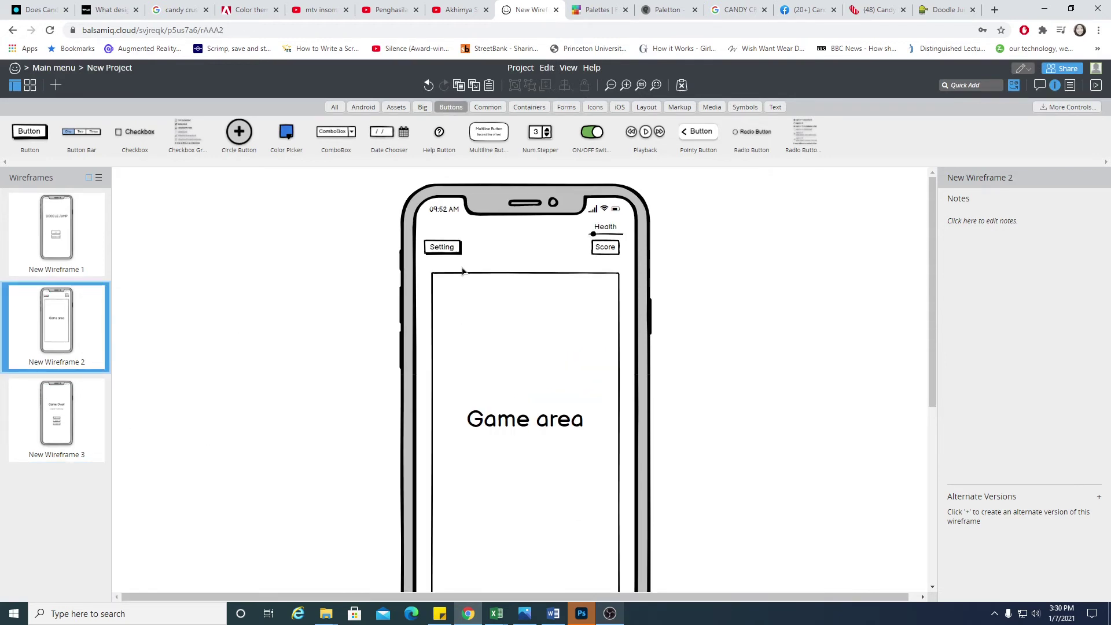
left_click(69, 445)
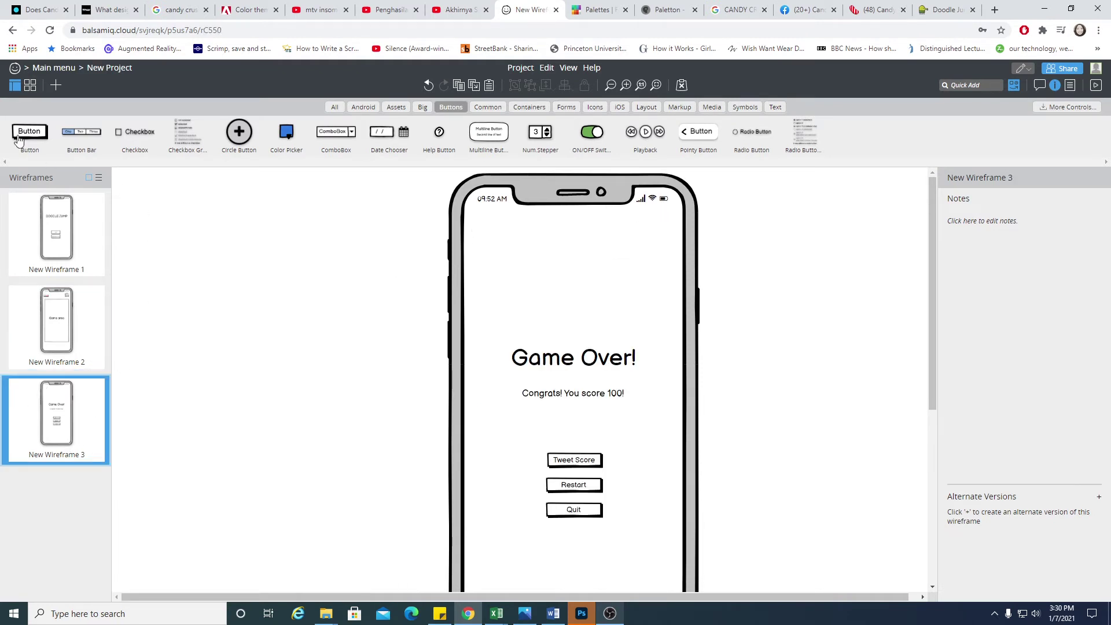
Step: Add a fourth wireframe with an iPhone frame at about X 494, Y 22, checking the Doodle Jump game for reference
left_click(57, 84)
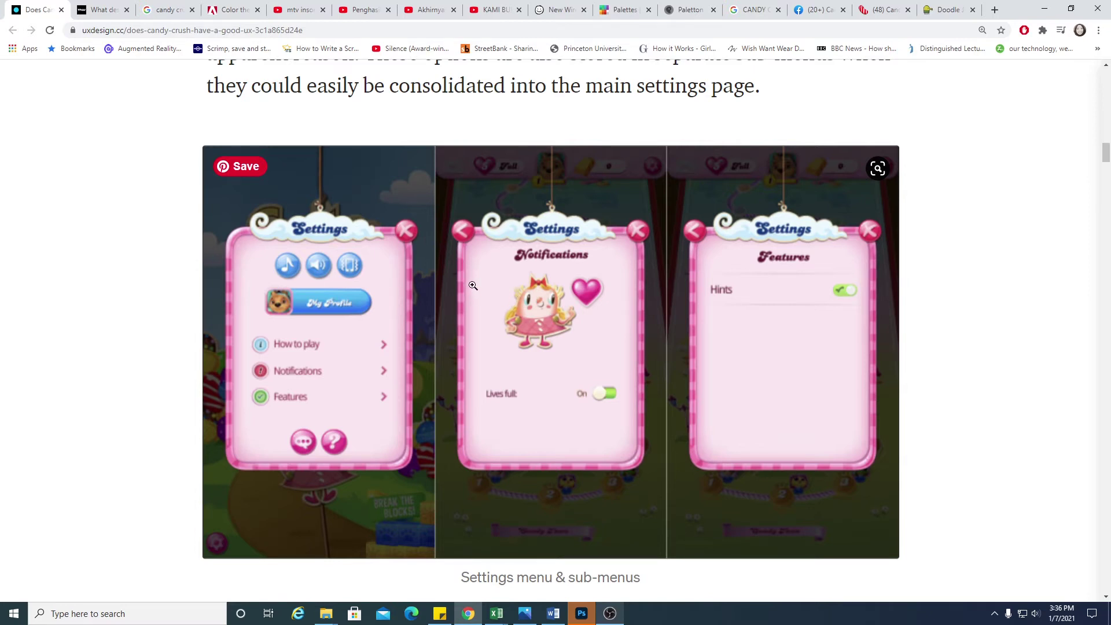
left_click(557, 7)
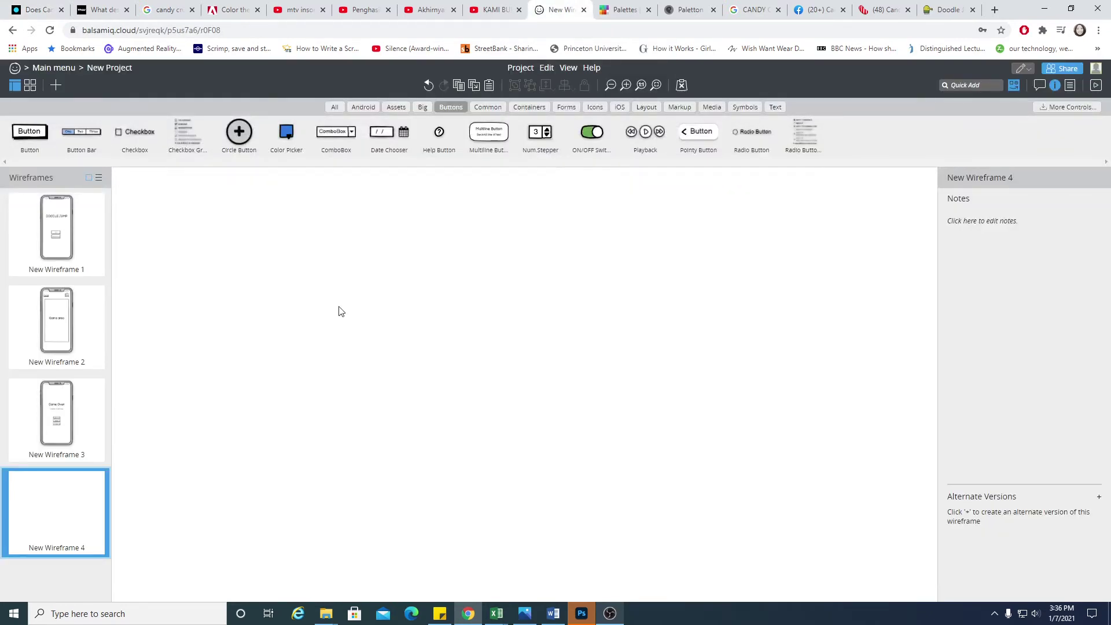
left_click(978, 6)
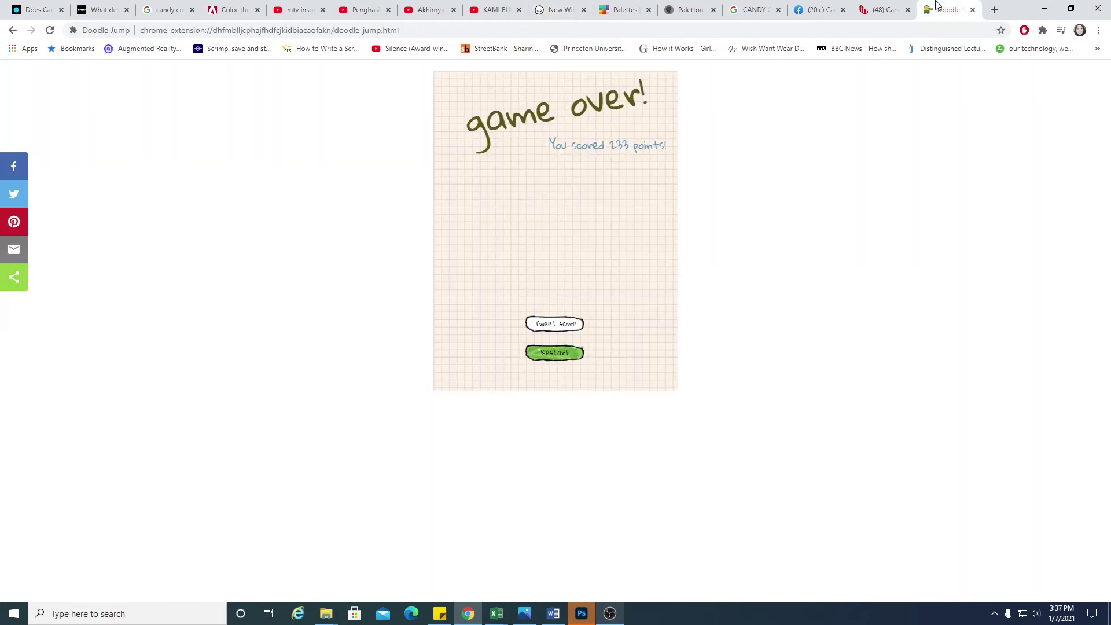
left_click(537, 7)
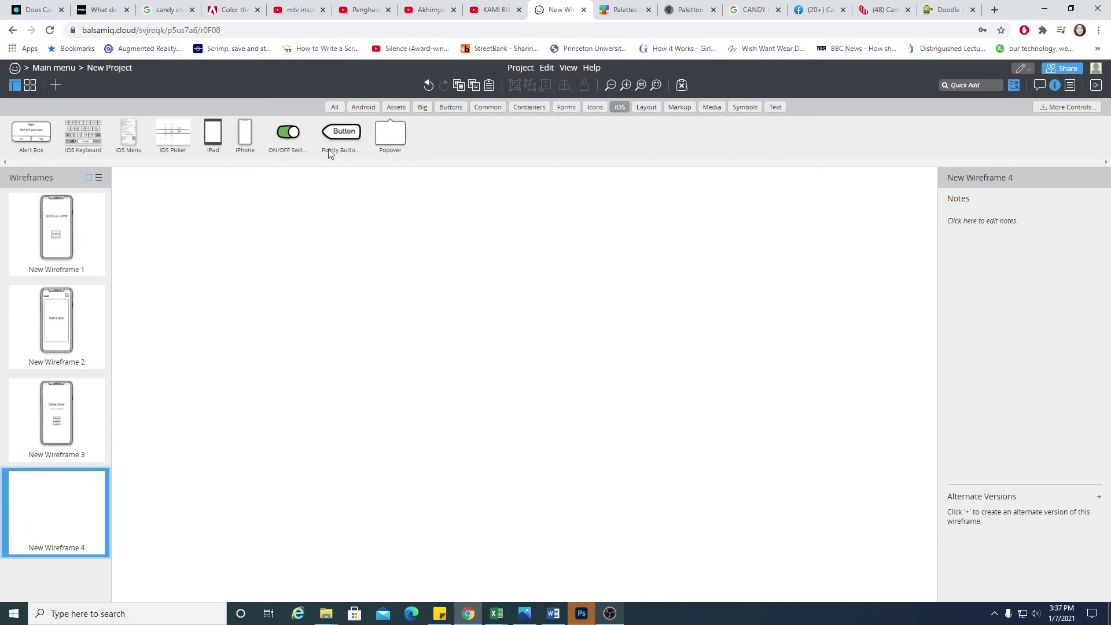
left_click_drag(243, 138, 541, 364)
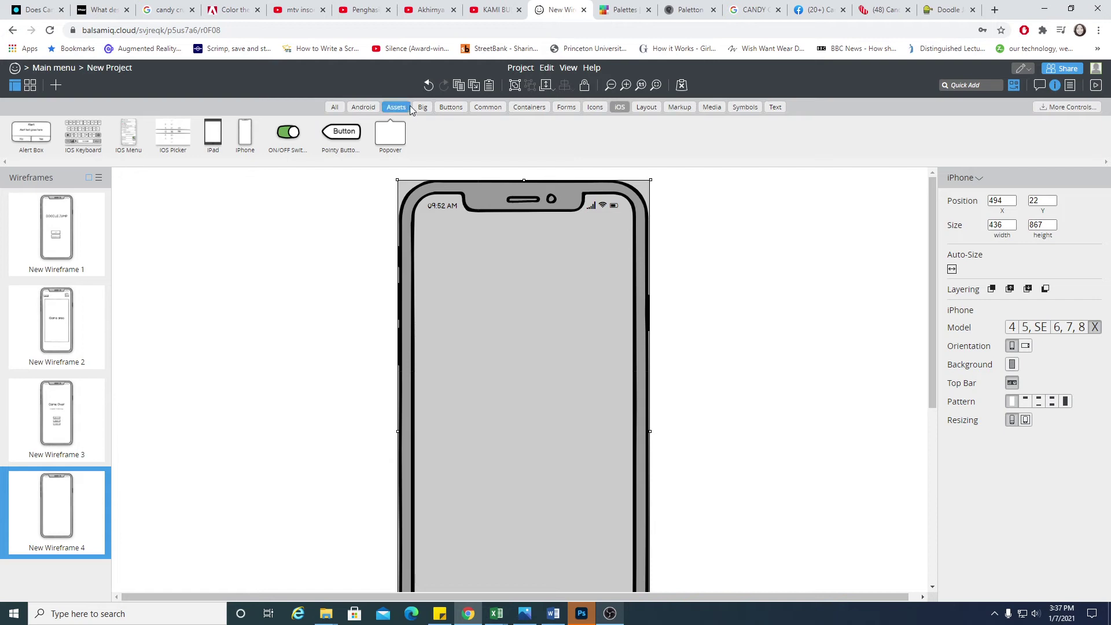
left_click(746, 109)
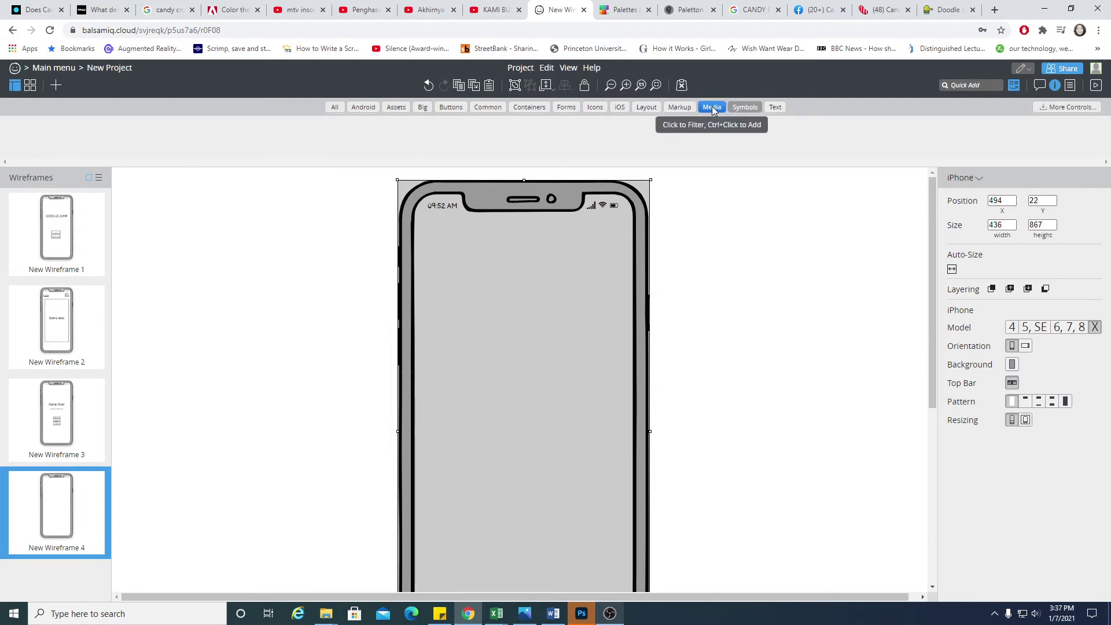
left_click(711, 107)
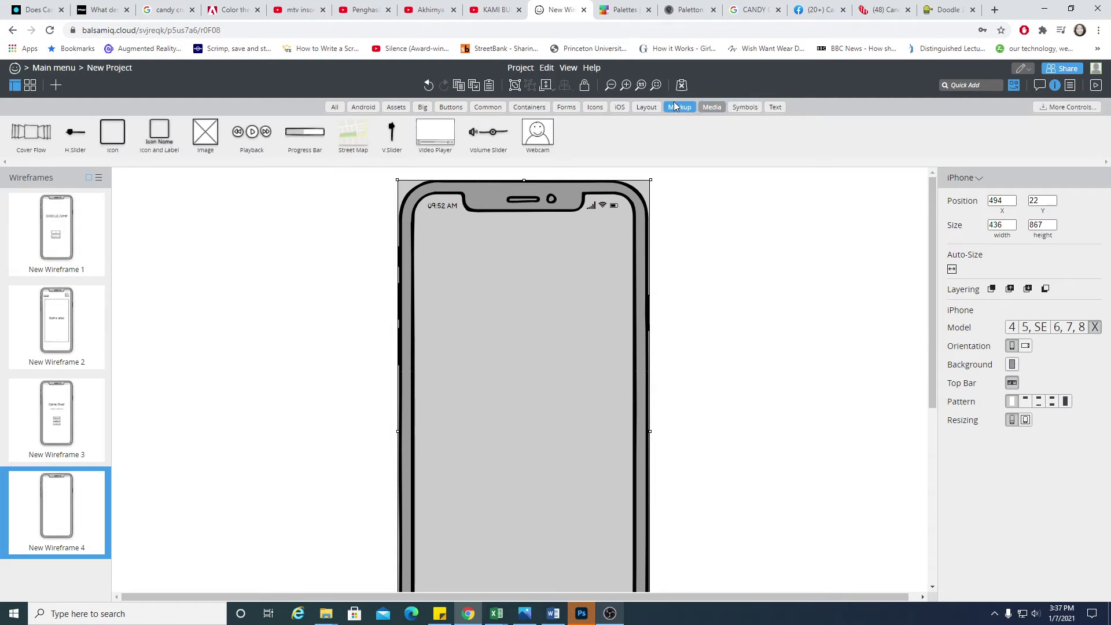
left_click(639, 109)
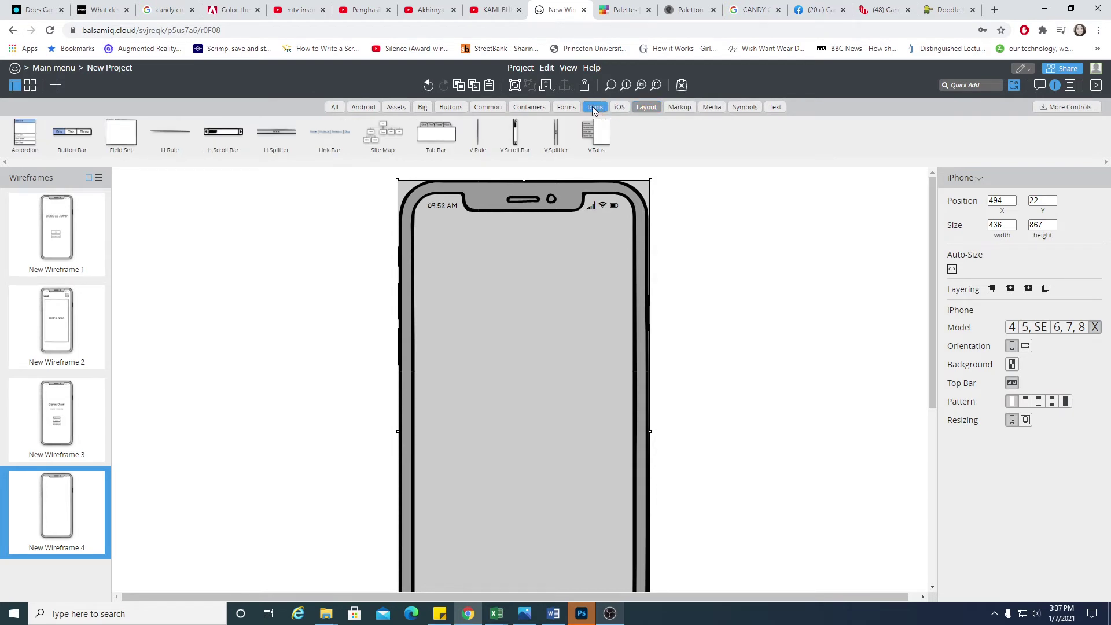
Step: Copy the game area rectangle from New Wireframe 2 into the iPhone screen on New Wireframe 4
left_click(65, 329)
left_click(481, 357)
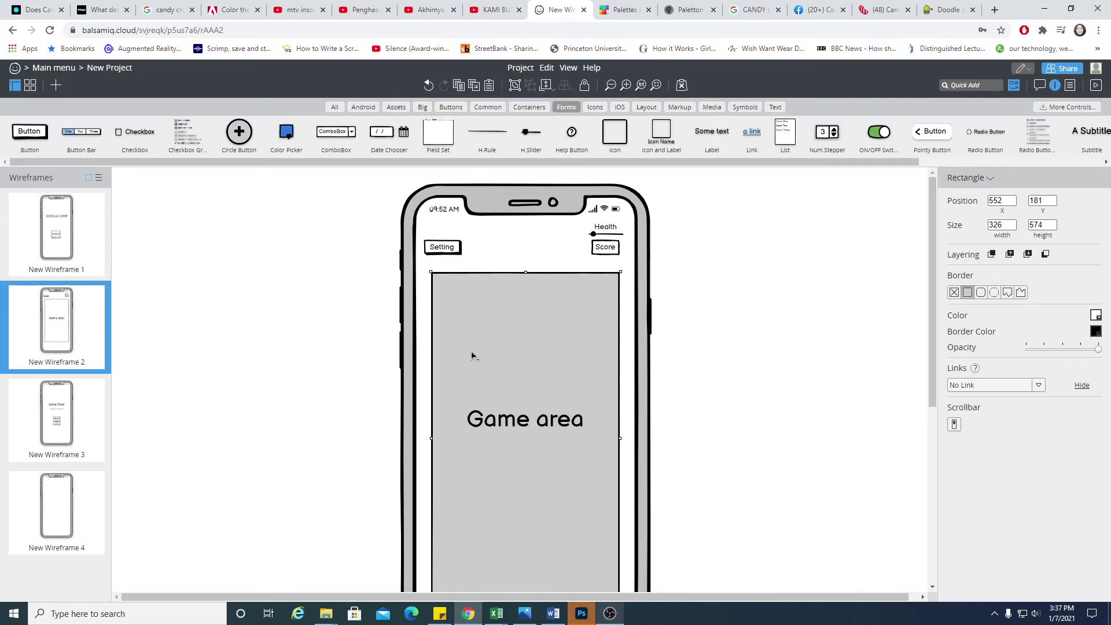
left_click(39, 509)
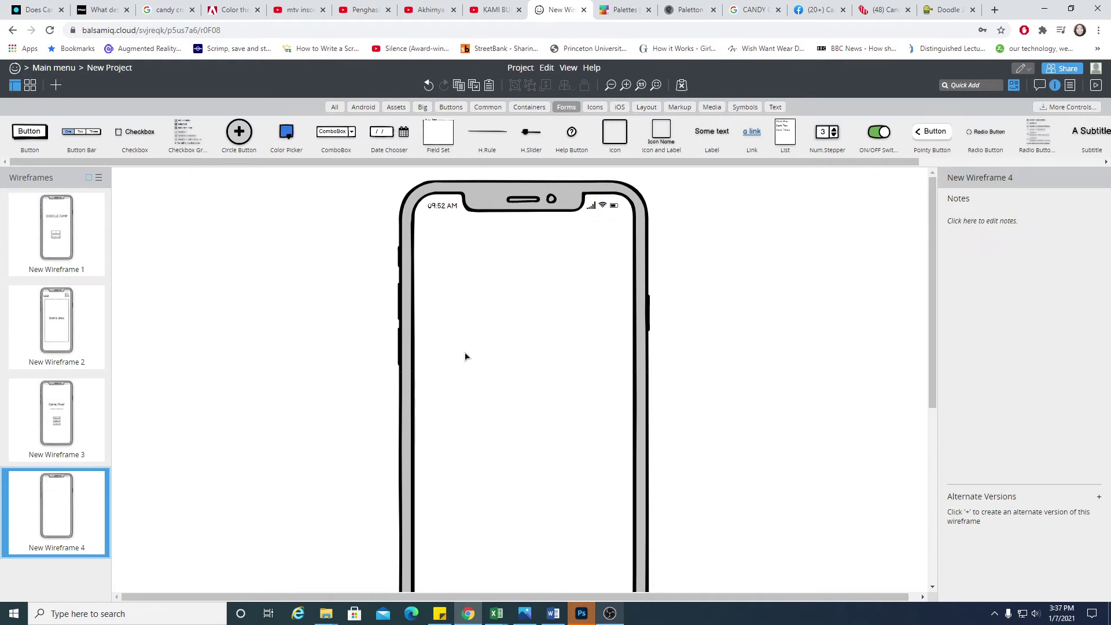
left_click(495, 344)
left_click(495, 345)
left_click(566, 247)
left_click(534, 333)
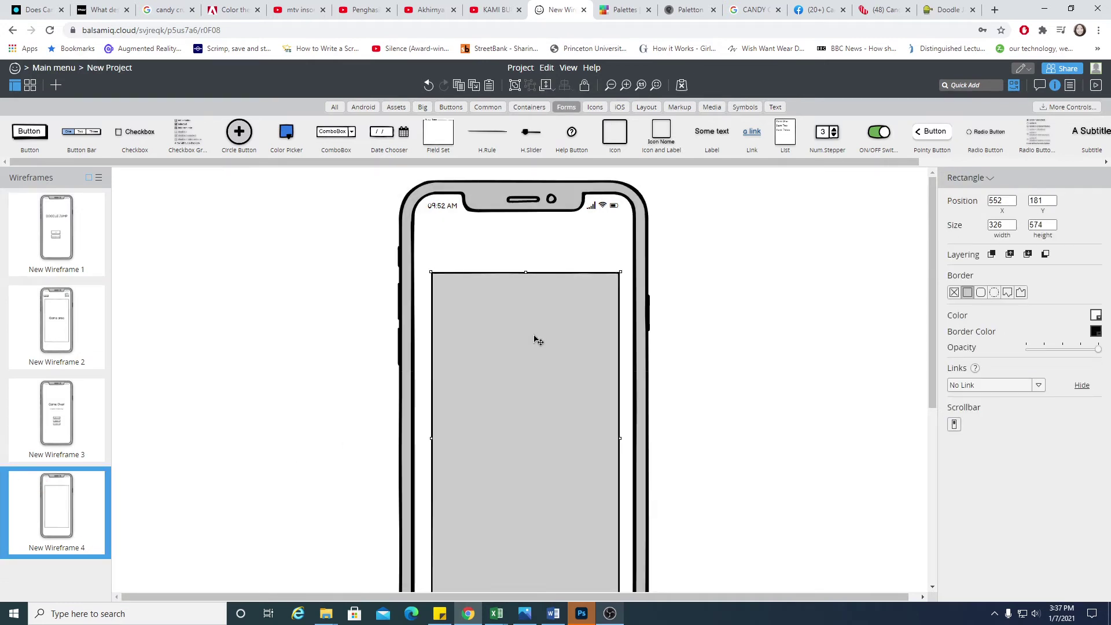
Step: Shorten the copied rectangle to about 326 x 357 and place it at about X 549, Y 215
left_click_drag(534, 339, 536, 323)
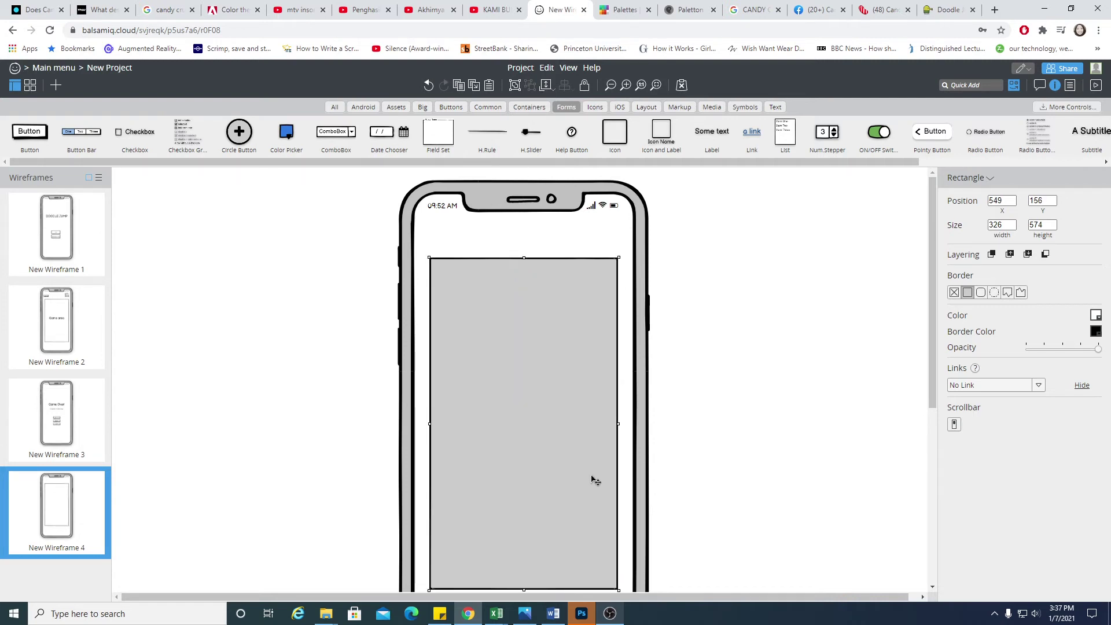
left_click_drag(528, 588, 528, 463)
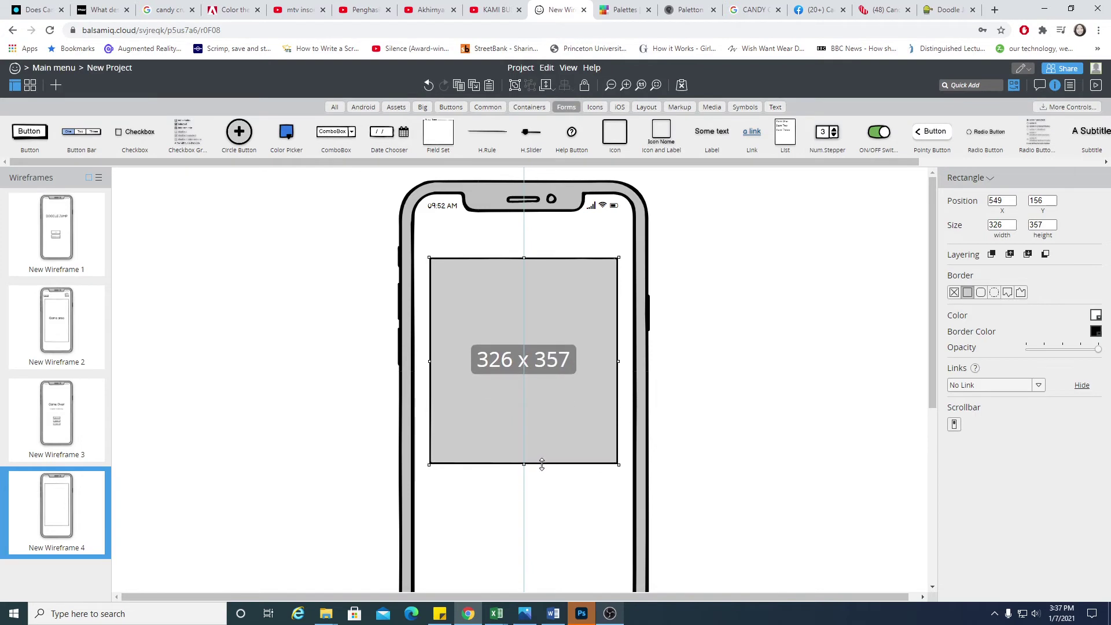
left_click_drag(550, 390, 556, 393)
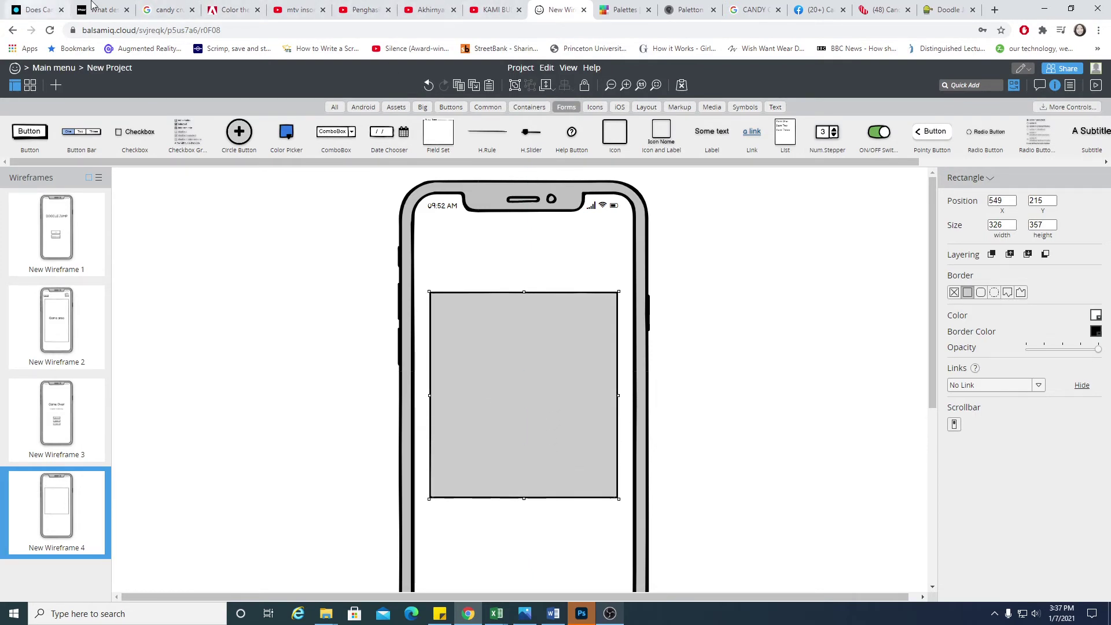
Step: Check the Candy Crush settings screens for reference, and add the title "Setting" inside the rectangle at about X 648, Y 231
left_click(51, 5)
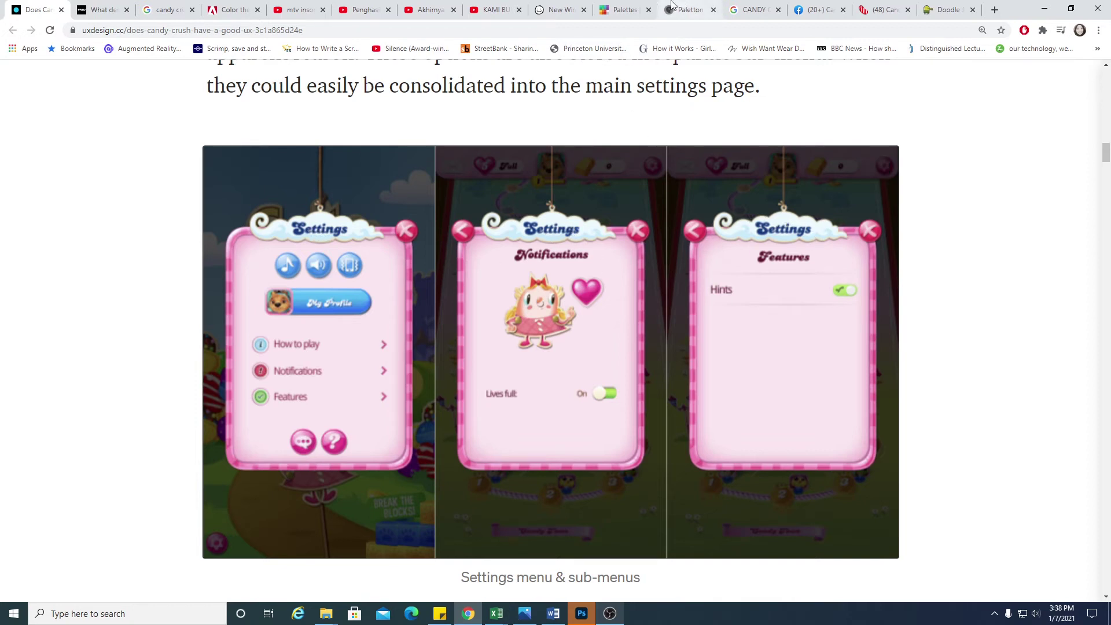
left_click(554, 9)
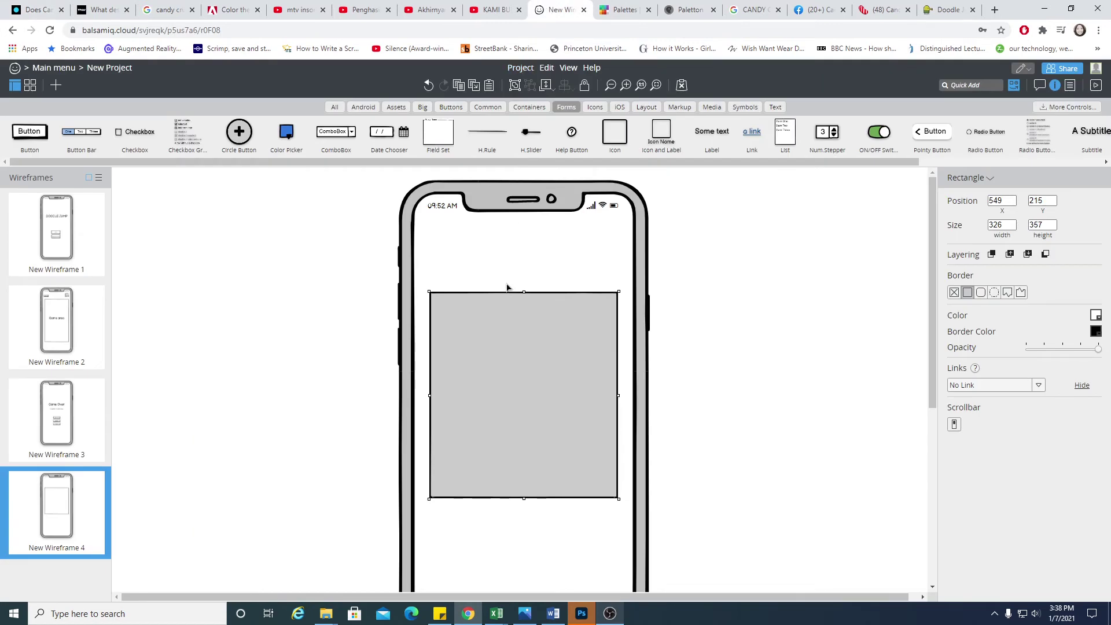
left_click(774, 107)
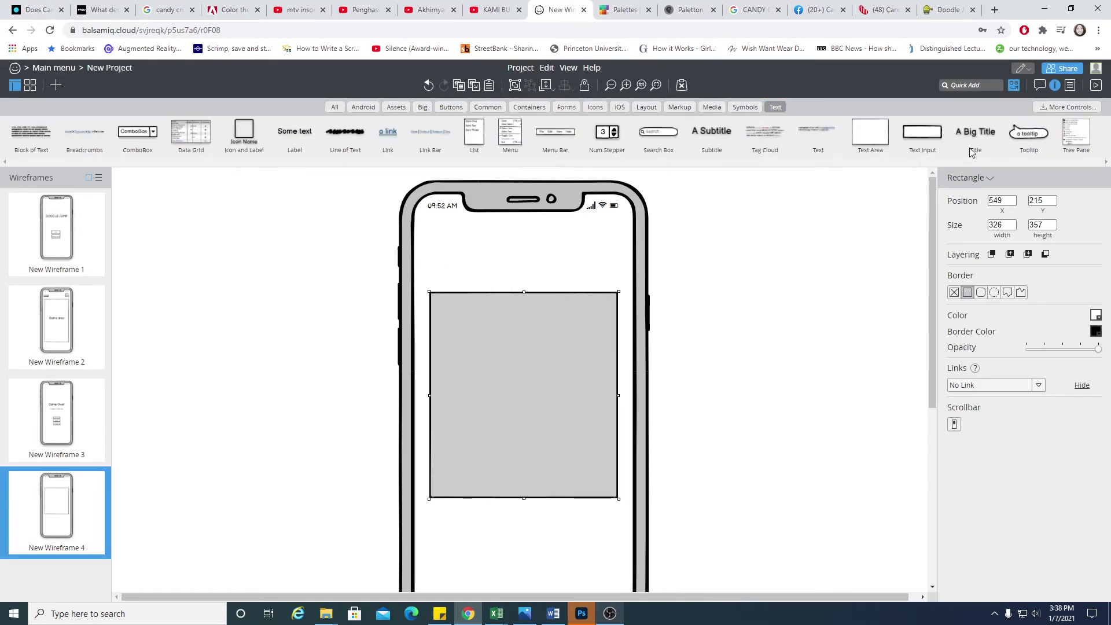
left_click_drag(975, 133, 525, 289)
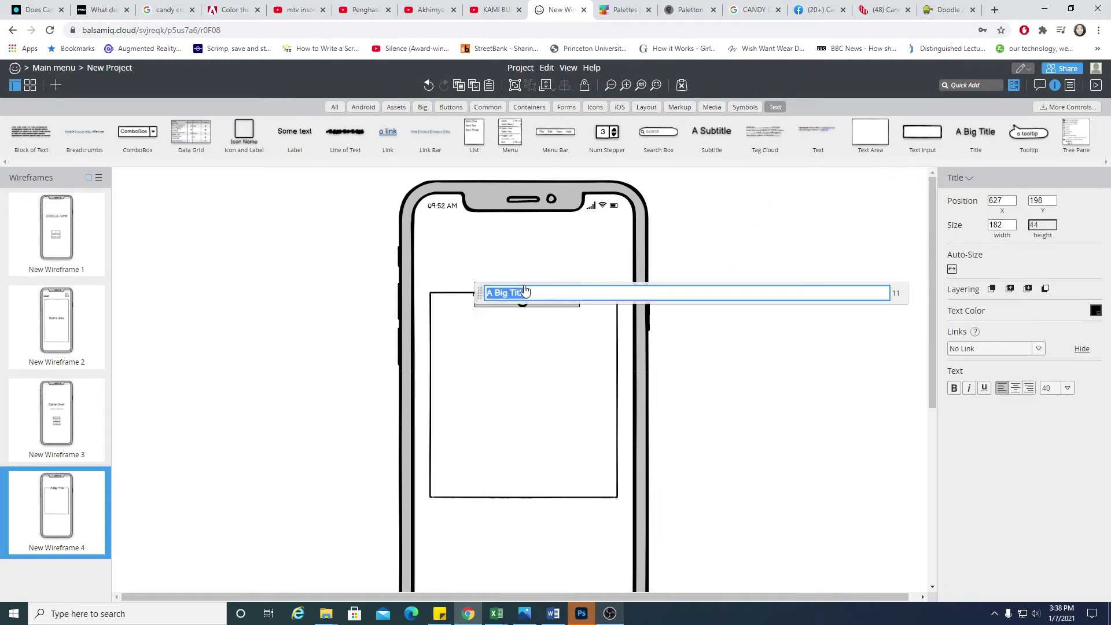
type("Setting")
left_click(759, 358)
left_click_drag(522, 298, 538, 323)
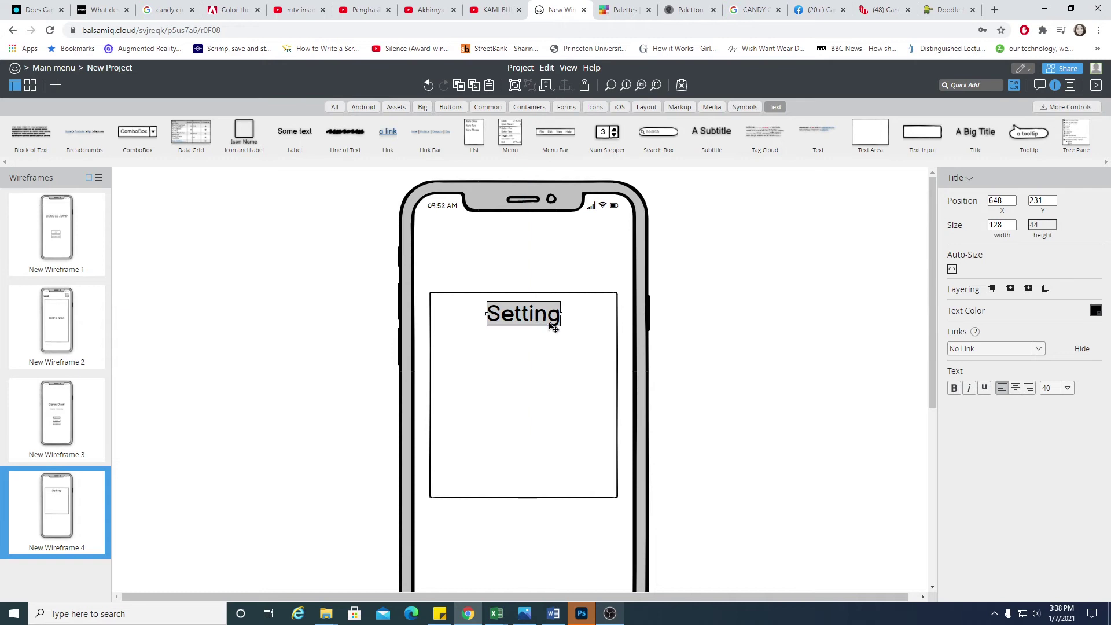
key("Escape")
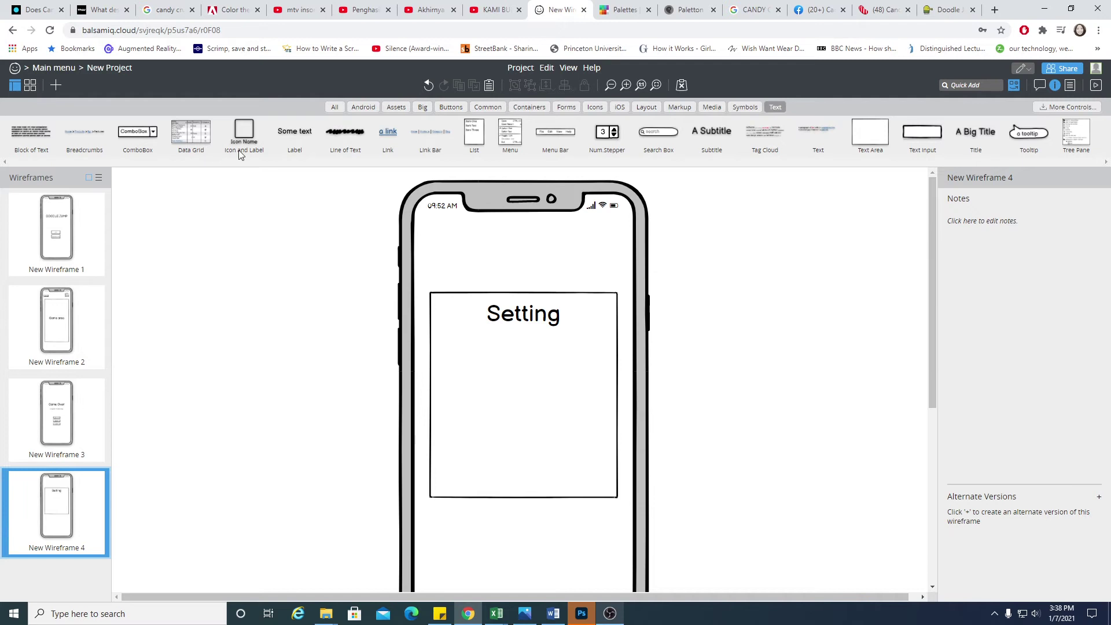
left_click(461, 110)
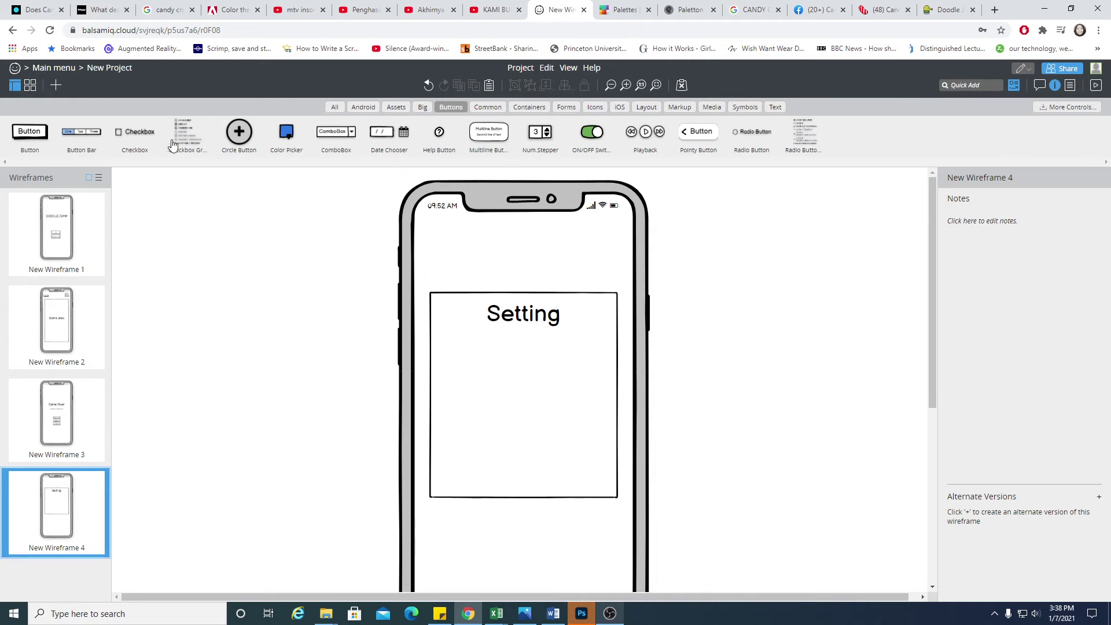
left_click_drag(47, 154, 483, 360)
key("BackSpace")
left_click(764, 315)
left_click(462, 356)
key("Delete")
Step: Add a "Music" label below the "Setting" title at about X 568, Y 320, with font size 16
left_click(781, 108)
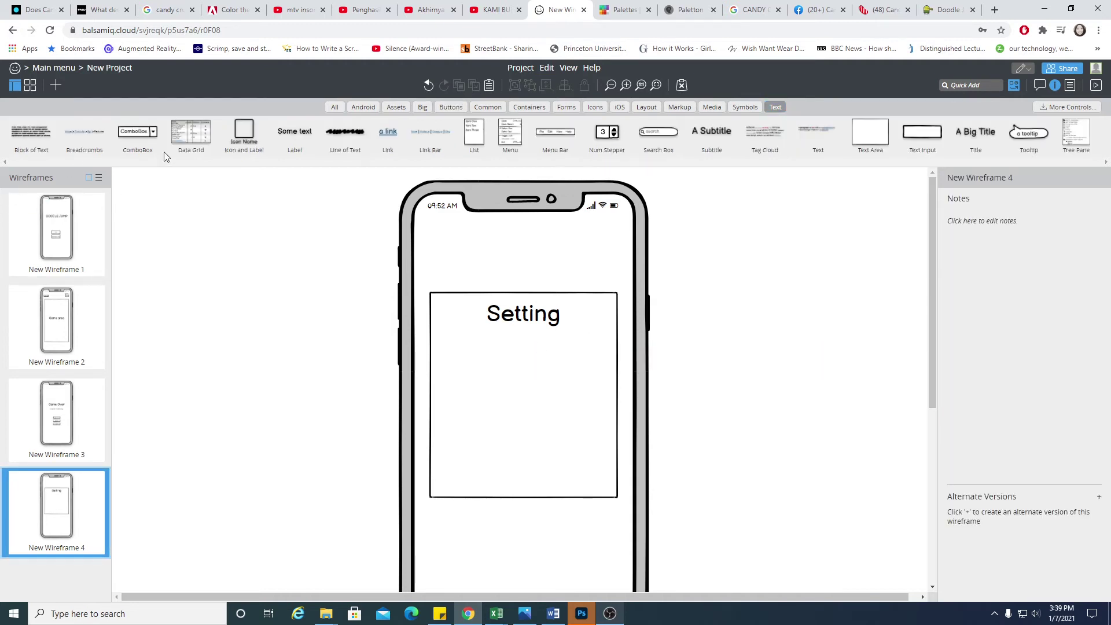
left_click_drag(295, 137, 459, 365)
double_click(458, 365)
type("Music")
left_click(745, 328)
left_click(457, 361)
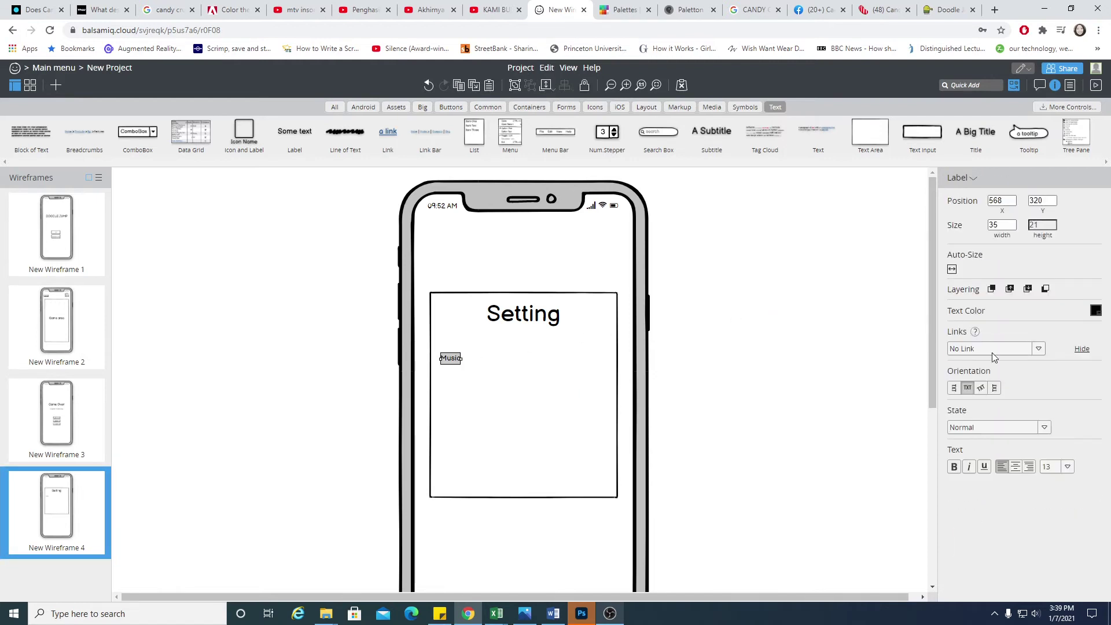
left_click(1056, 469)
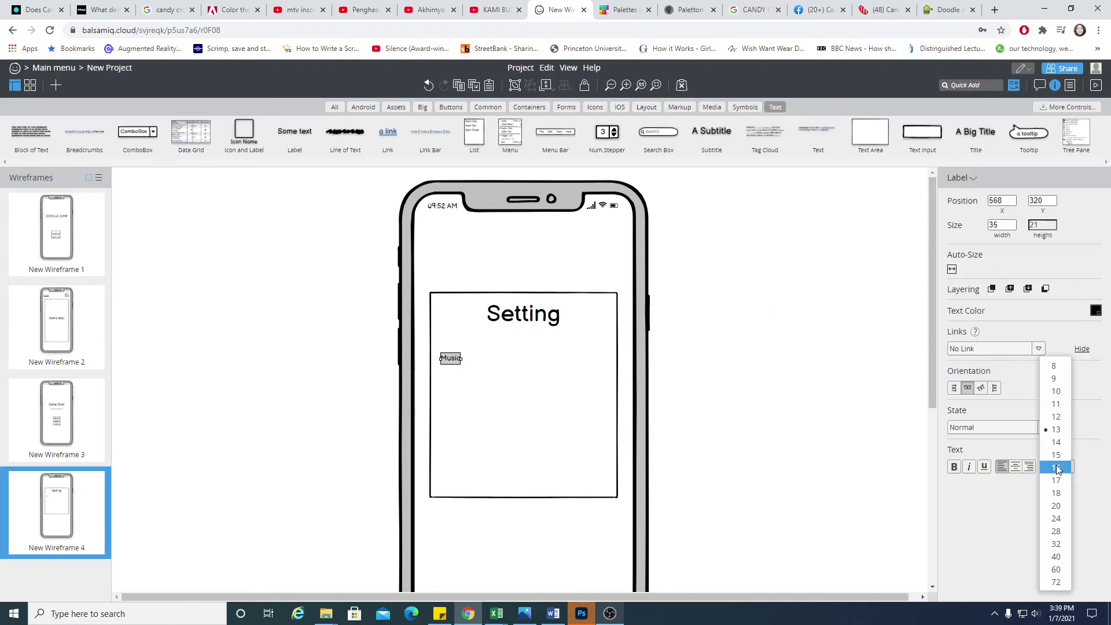
left_click(1056, 467)
left_click(732, 412)
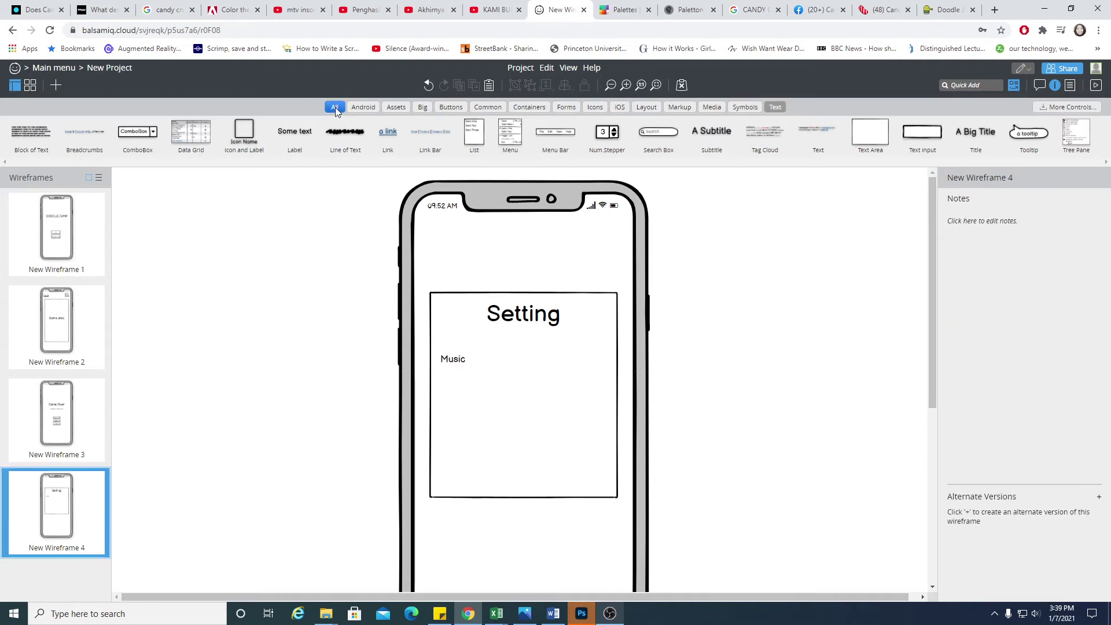
Step: Copy the Health slider from New Wireframe 2 into New Wireframe 4 and lengthen it to the right of "Music"
left_click(81, 232)
left_click(81, 324)
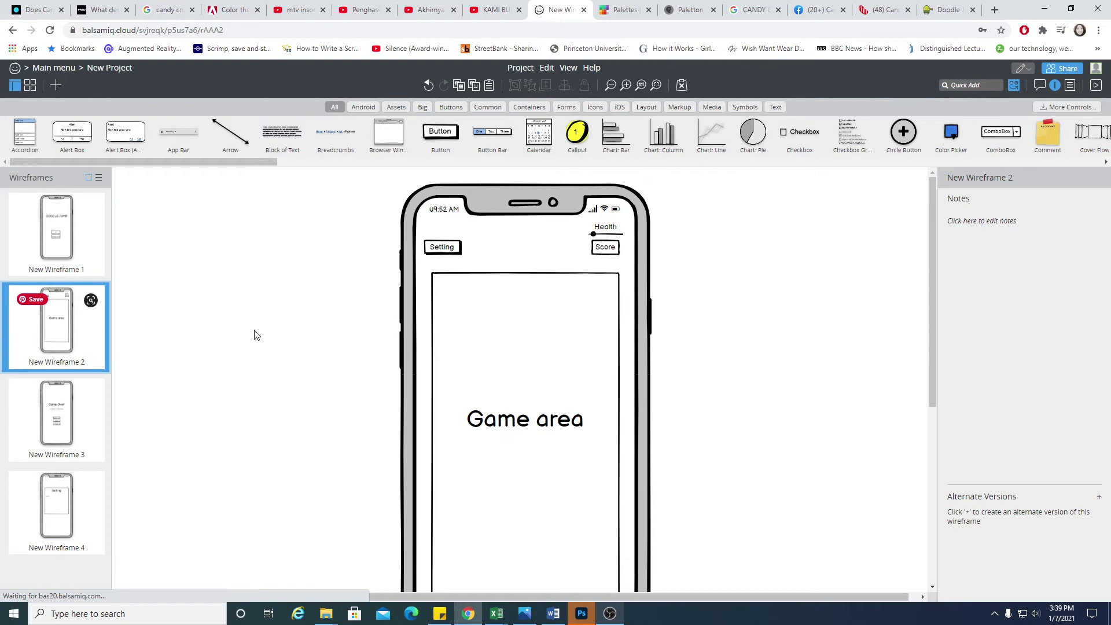
left_click(605, 235)
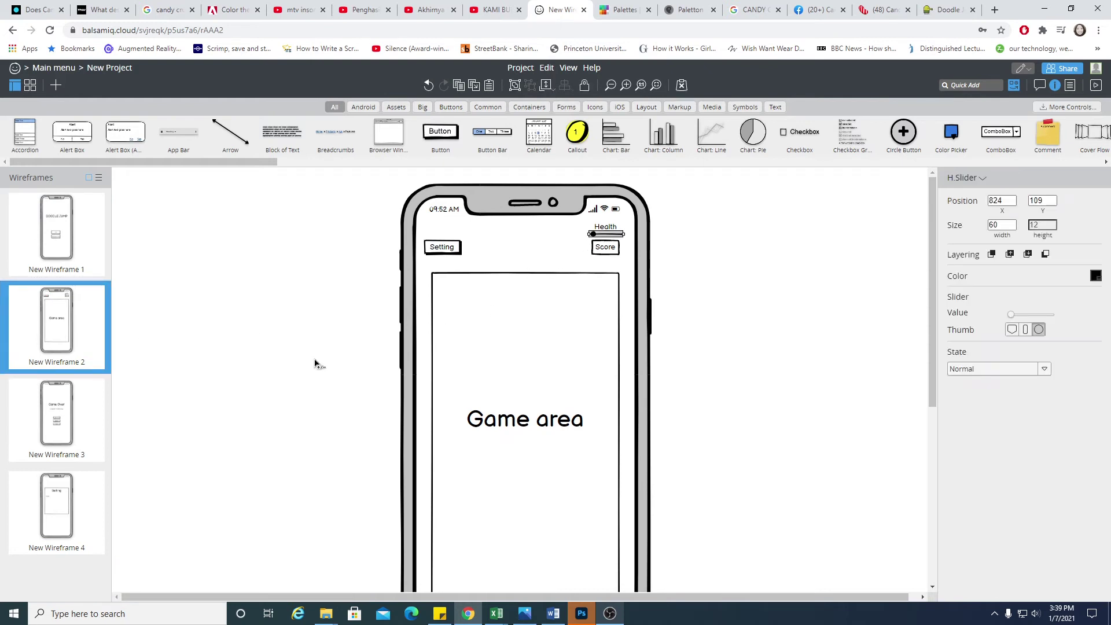
left_click(64, 508)
left_click(555, 373)
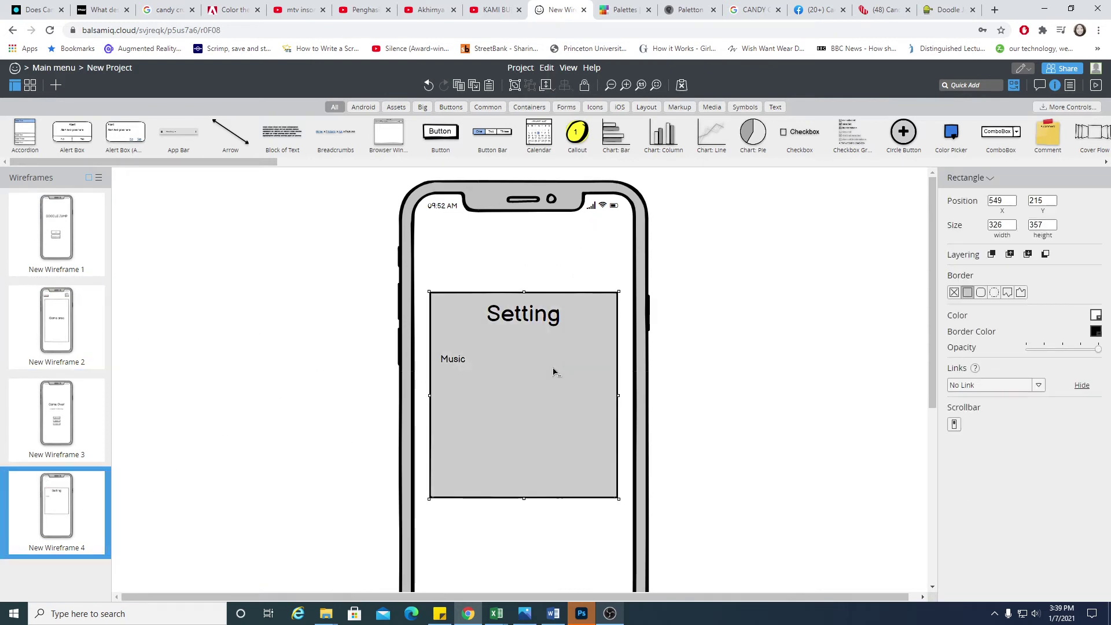
key("ctrl+v")
left_click_drag(608, 235, 599, 359)
Step: Widen the "Music" label to about 57 and set its font size to 20
left_click(462, 358)
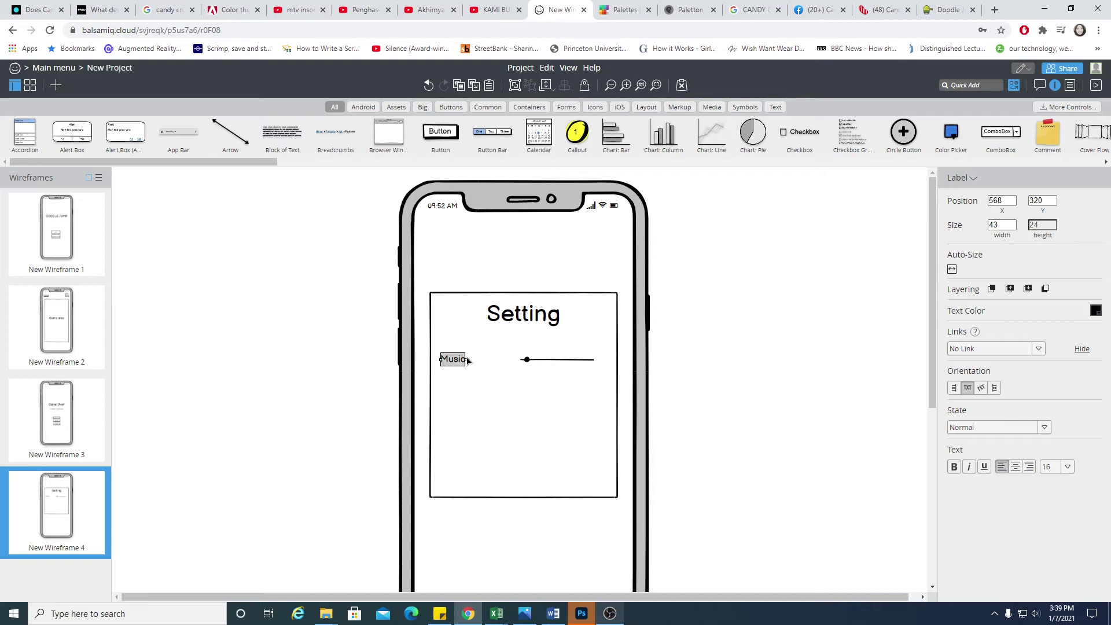
left_click_drag(466, 358, 474, 358)
left_click(1067, 467)
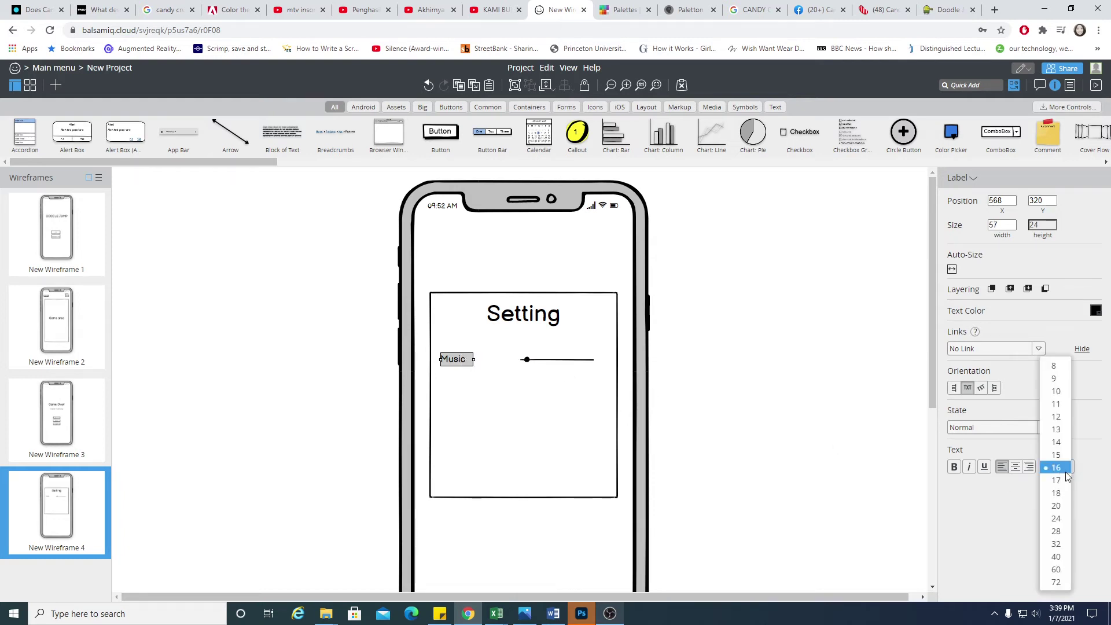
left_click(1056, 506)
left_click(774, 452)
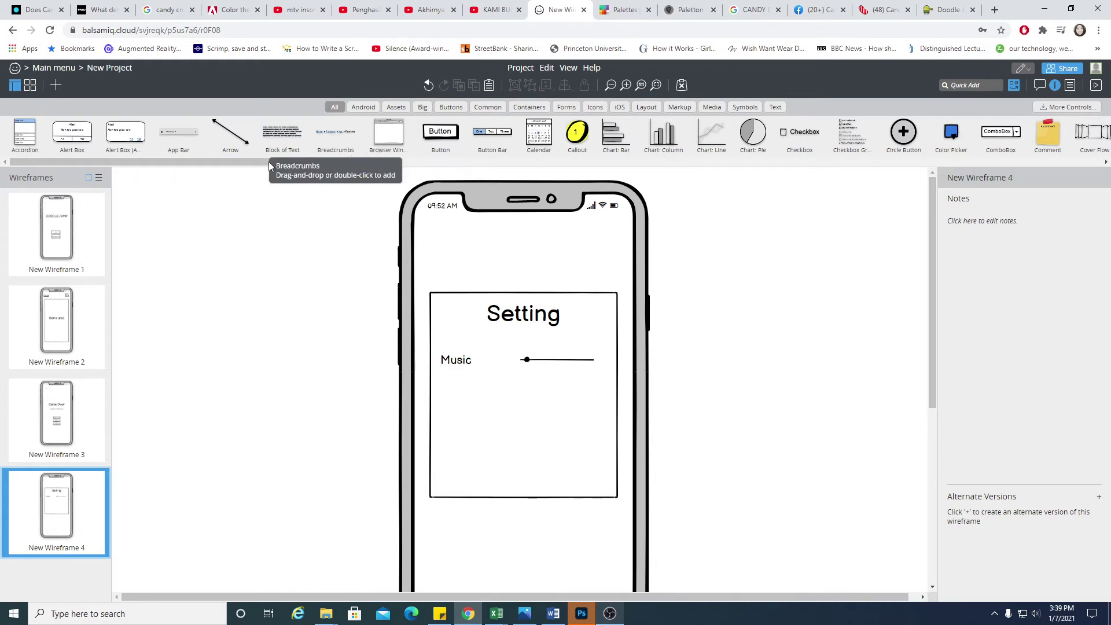
Step: Add a subtitle reading "Notification" below the "Music" label at about X 565, Y 364
left_click(775, 107)
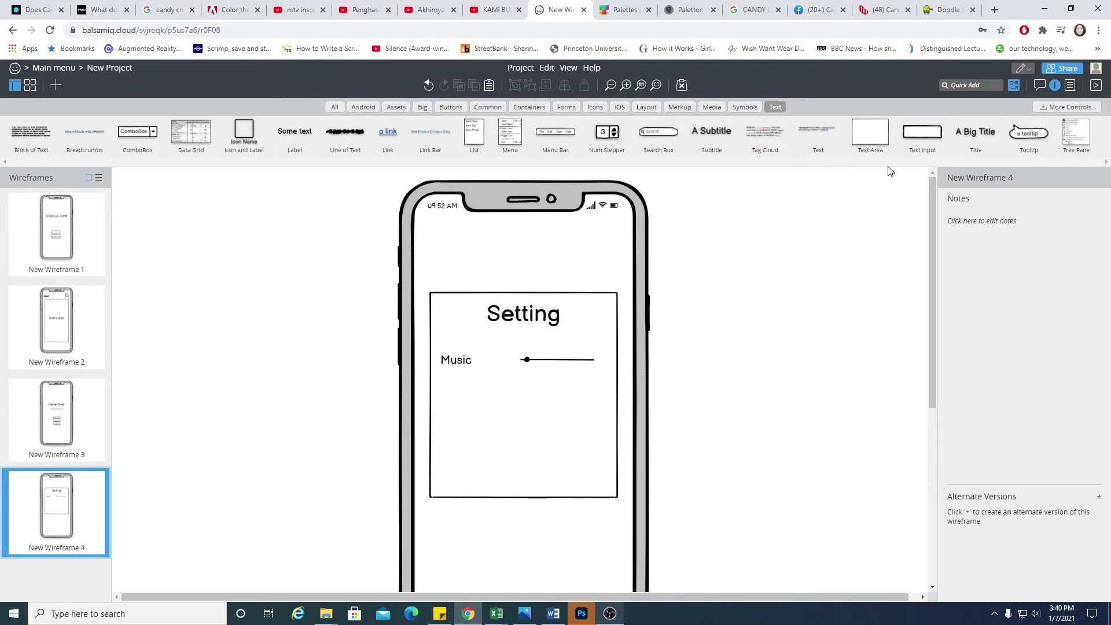
left_click_drag(711, 143, 487, 407)
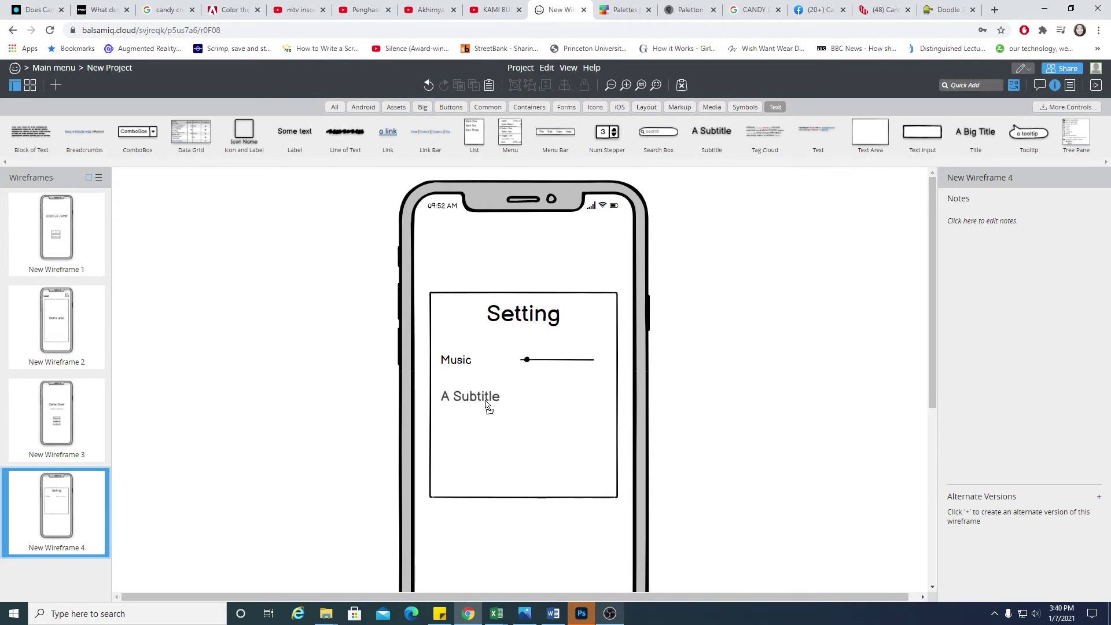
double_click(486, 405)
type("Notification")
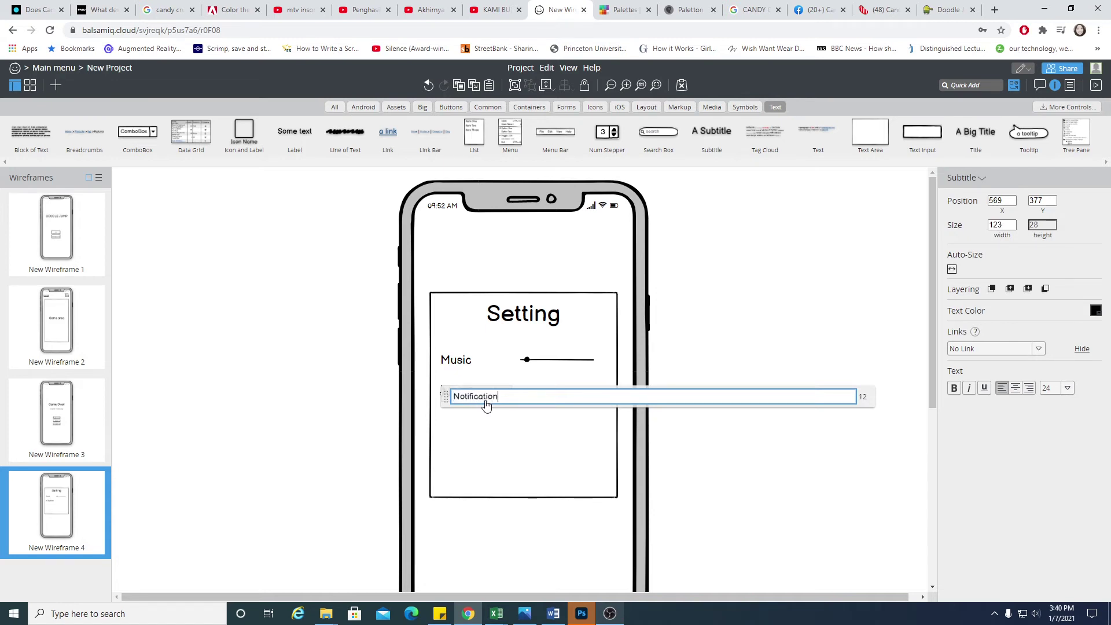
left_click(687, 365)
left_click_drag(471, 402, 478, 388)
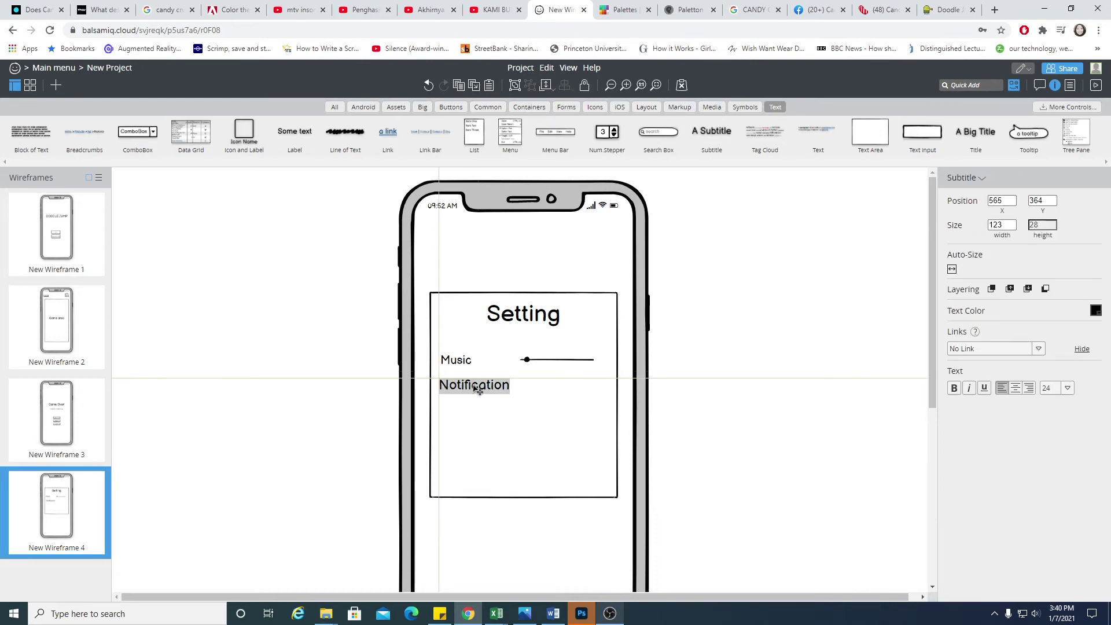
Step: Set the "Notification" font size to 18 and align it with "Music" at about X 568
left_click(1067, 387)
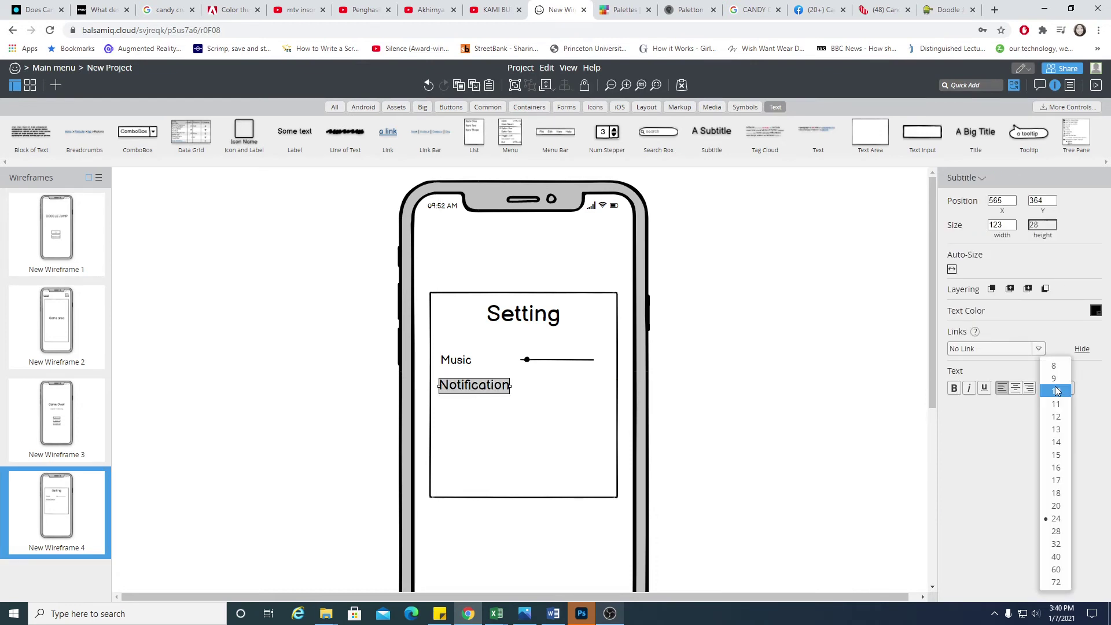
left_click(1068, 498)
left_click(751, 431)
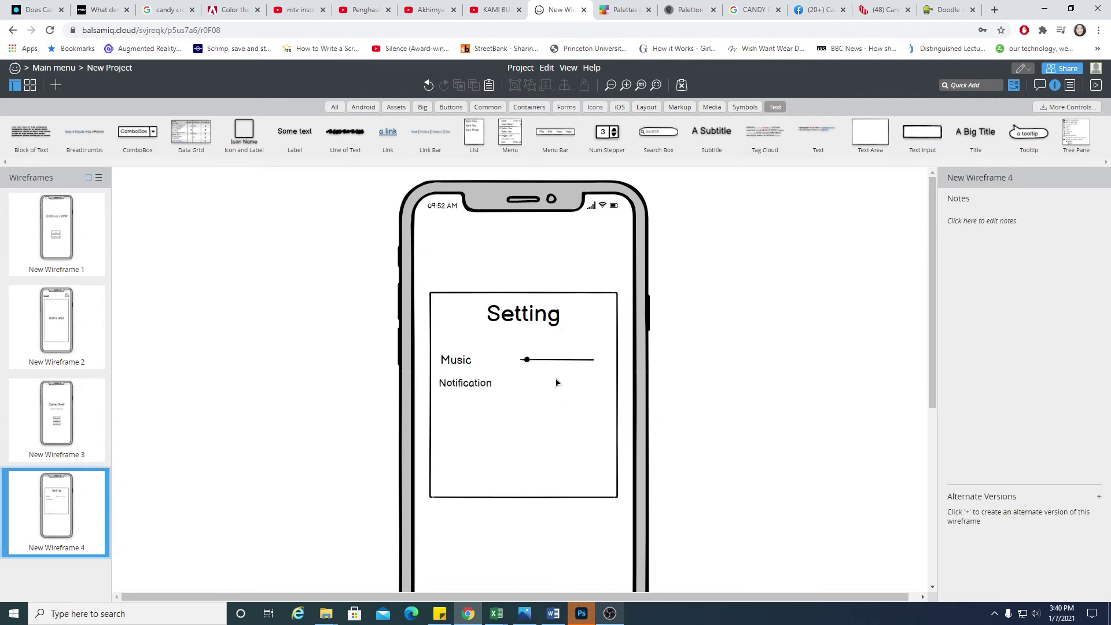
left_click_drag(476, 386, 477, 386)
left_click(762, 372)
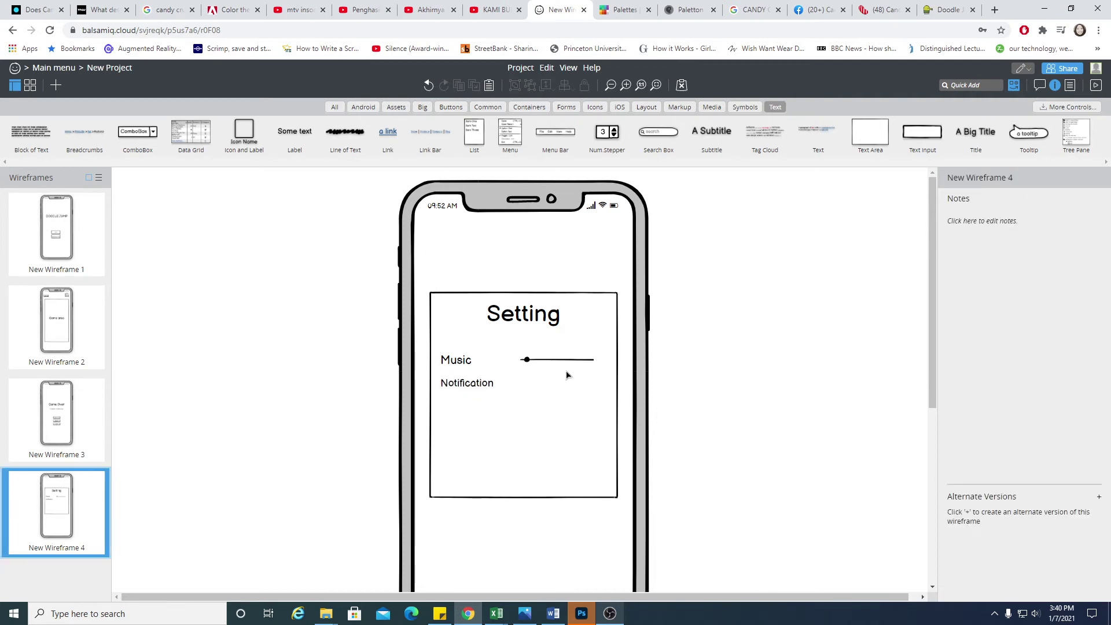
Step: Place an ON/OFF switch in the Setting panel, right of "Notification" and under the end of the Music slider
left_click(489, 383)
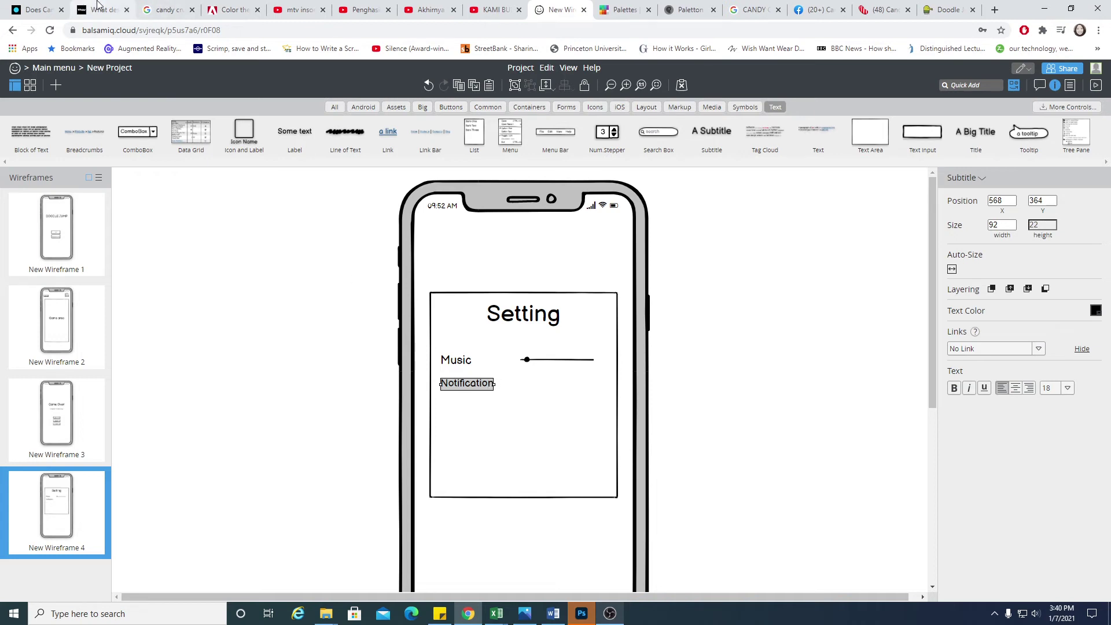
double_click(478, 384)
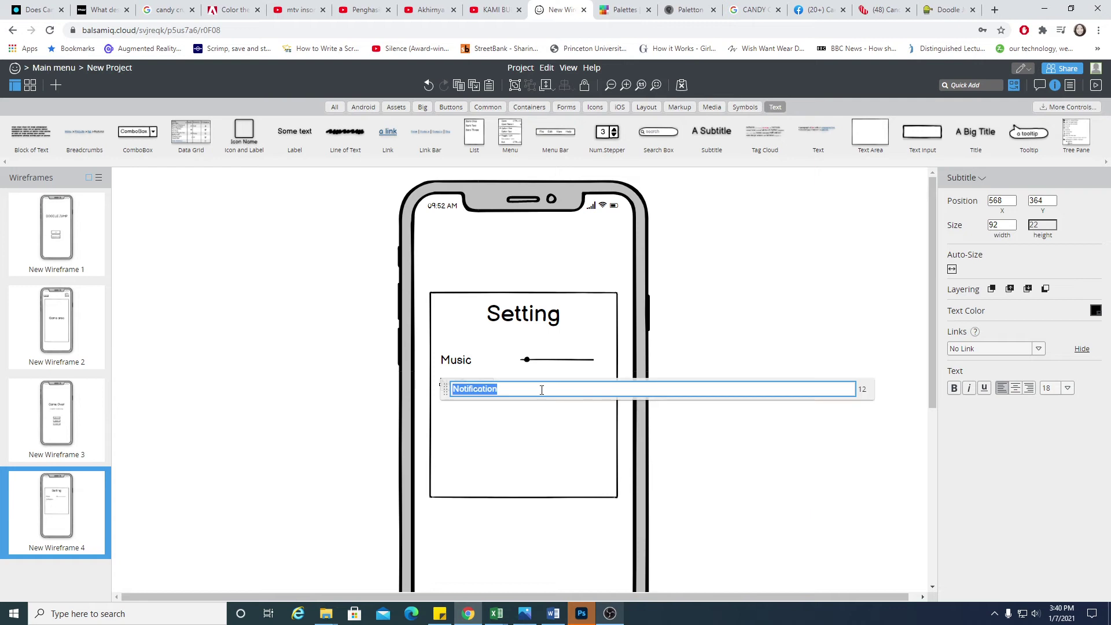
left_click(741, 451)
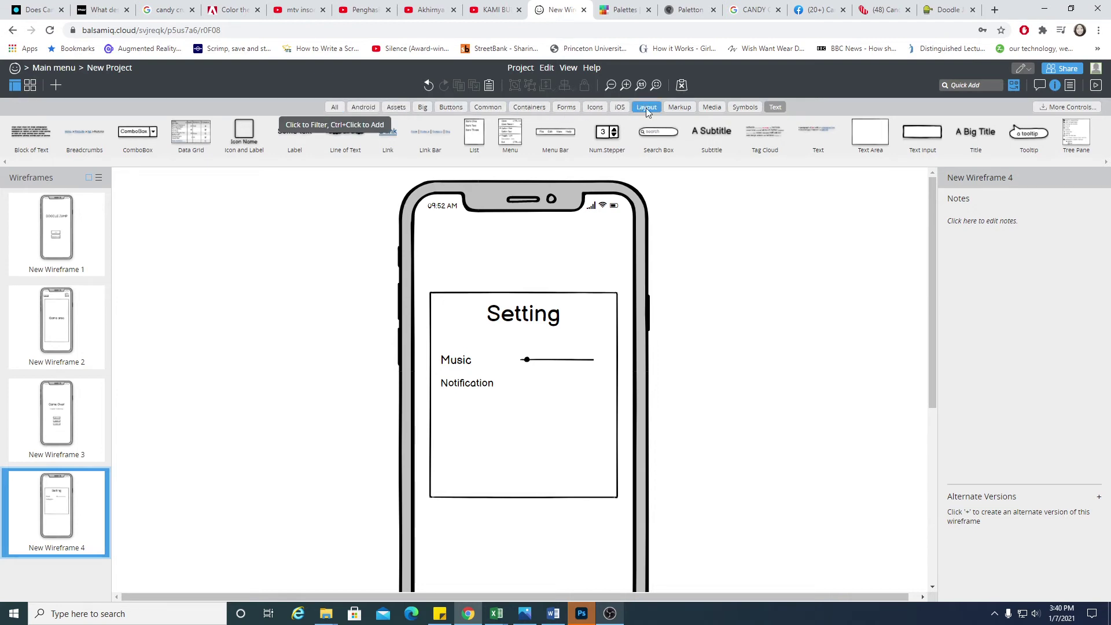
left_click(451, 107)
left_click_drag(587, 143, 585, 389)
left_click(639, 379)
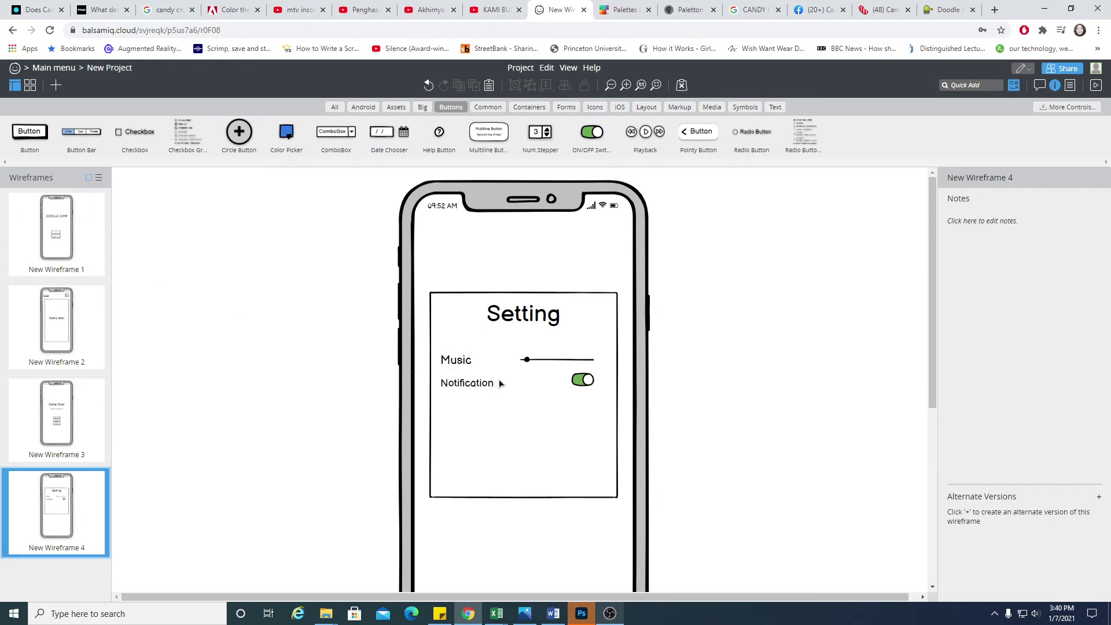
Step: Review the main menu, gameplay, game-over and settings screens by going through New Wireframe 1 to New Wireframe 4 repeatedly
left_click(56, 232)
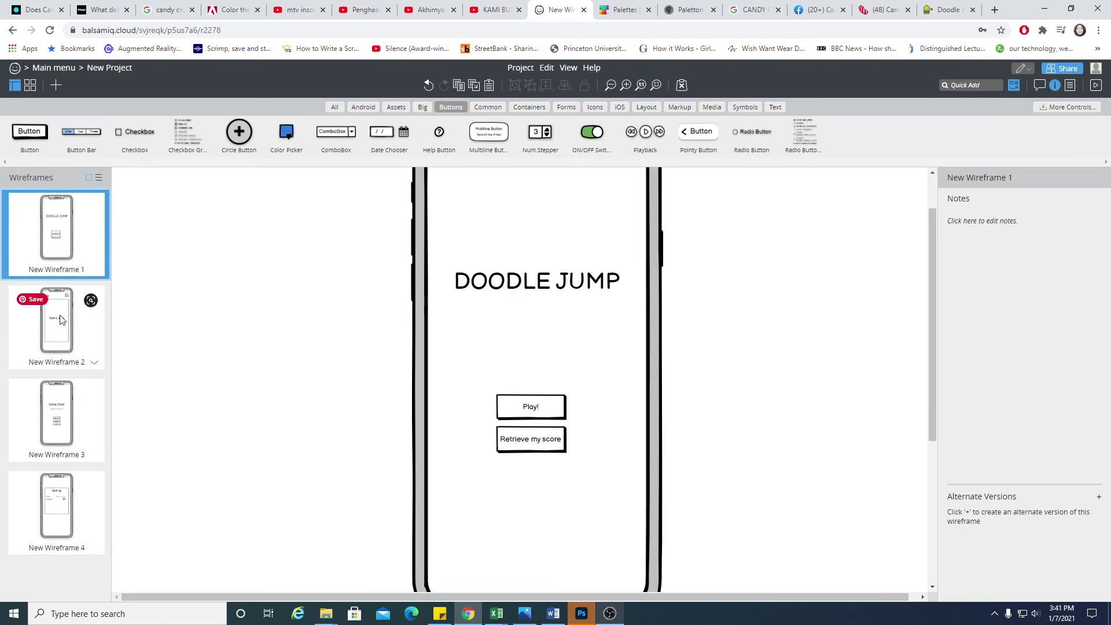
left_click(65, 361)
left_click(57, 413)
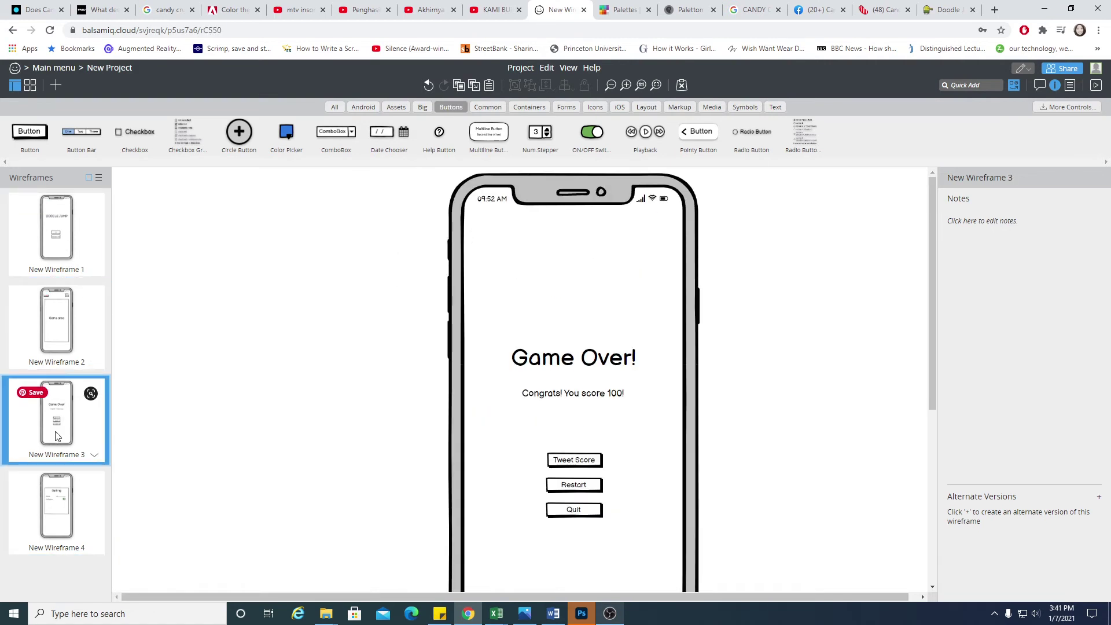
left_click(50, 501)
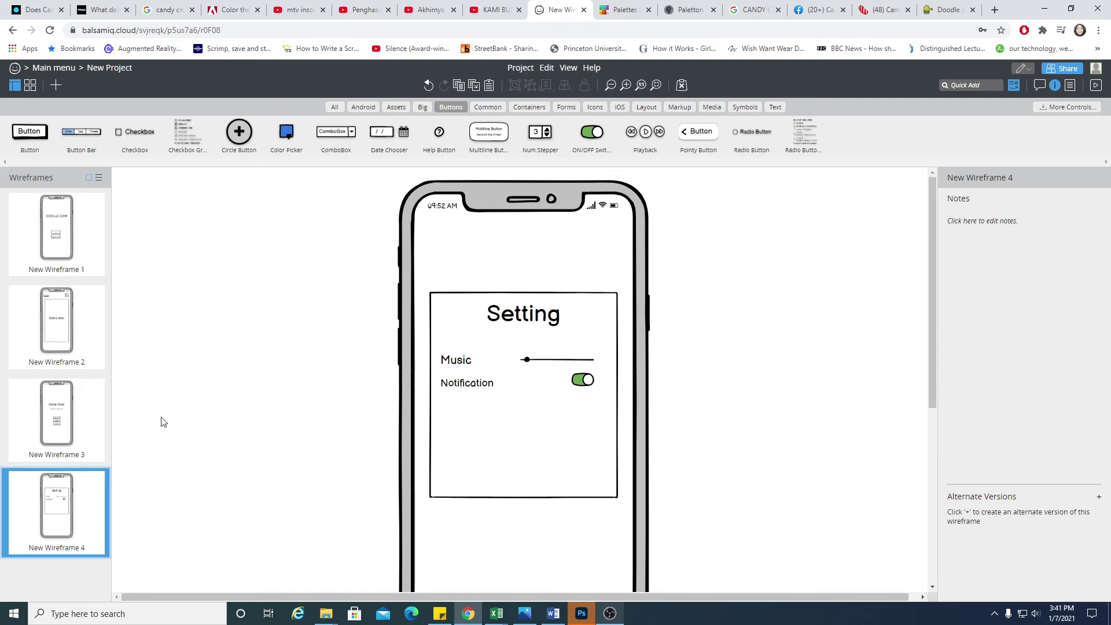
left_click(522, 265)
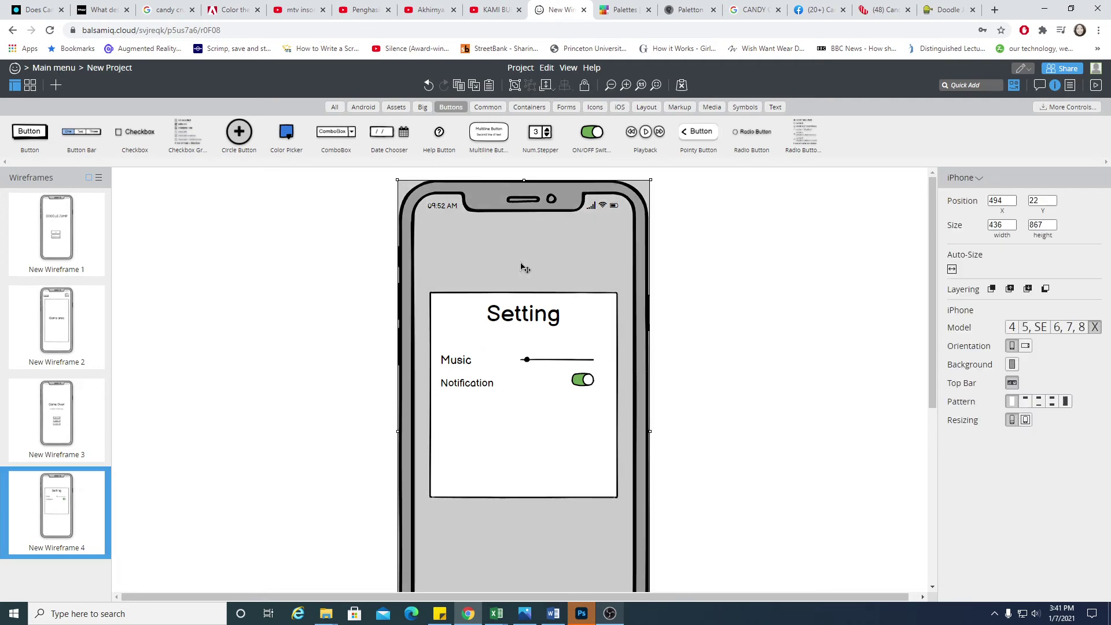
left_click(58, 323)
left_click(60, 254)
left_click(55, 329)
left_click(58, 417)
left_click(61, 480)
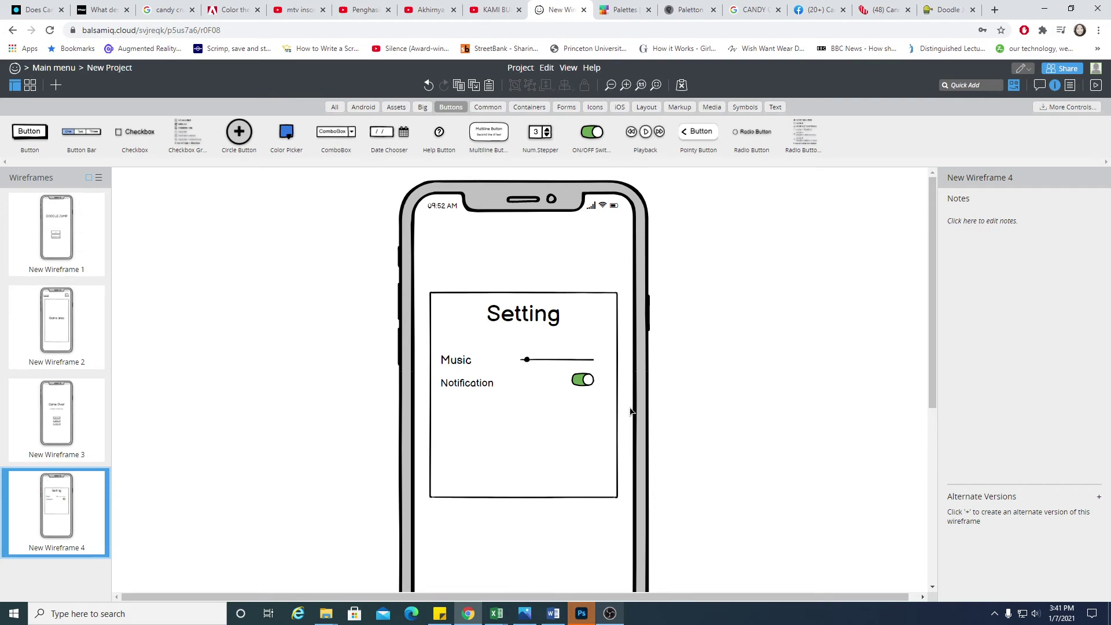
mouse_move(90, 279)
left_click(57, 232)
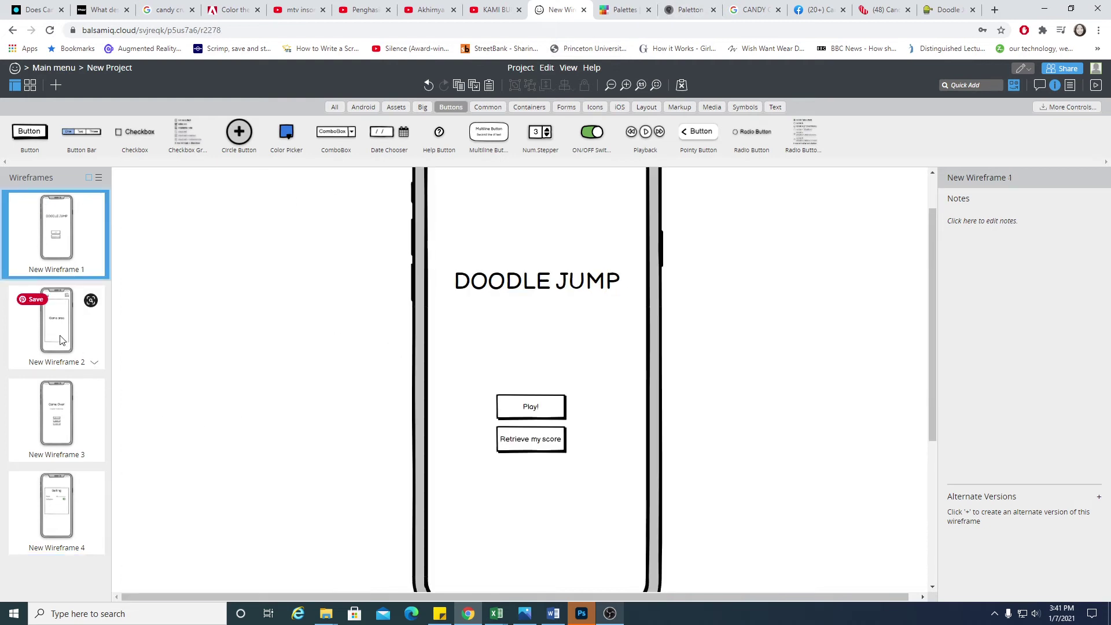
left_click(62, 339)
left_click(61, 414)
left_click(46, 526)
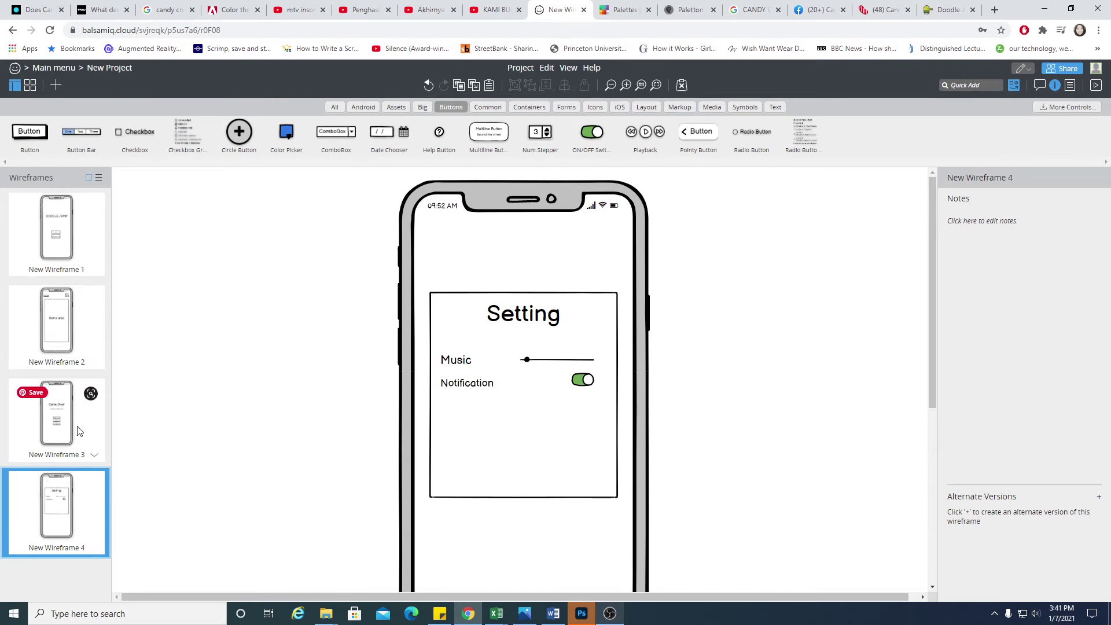
left_click(79, 332)
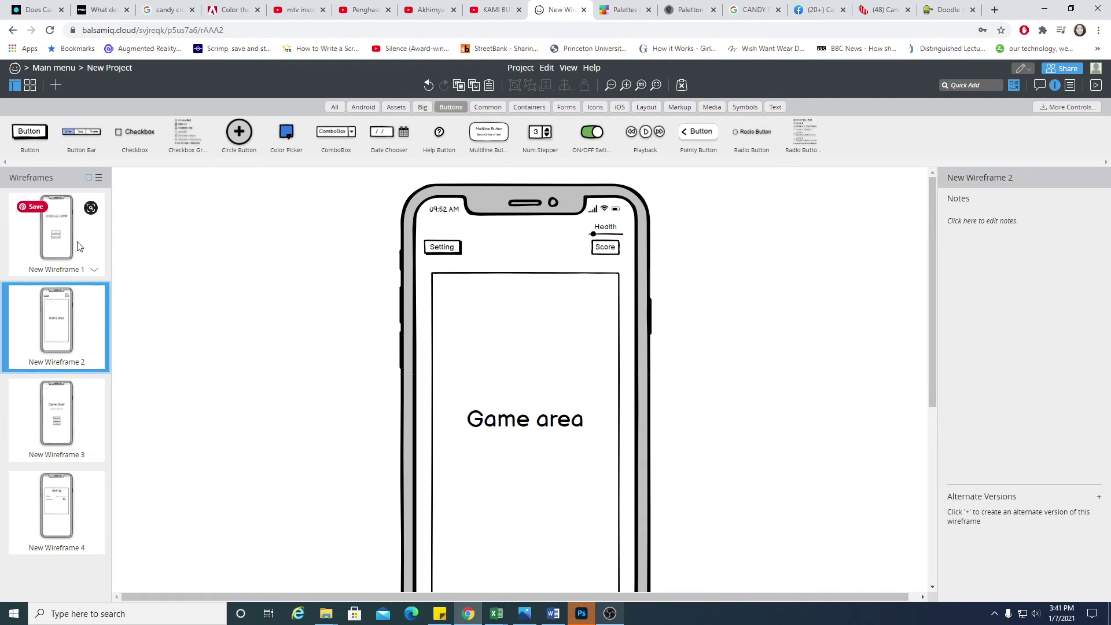
left_click(58, 229)
left_click(61, 340)
left_click(60, 392)
left_click(58, 498)
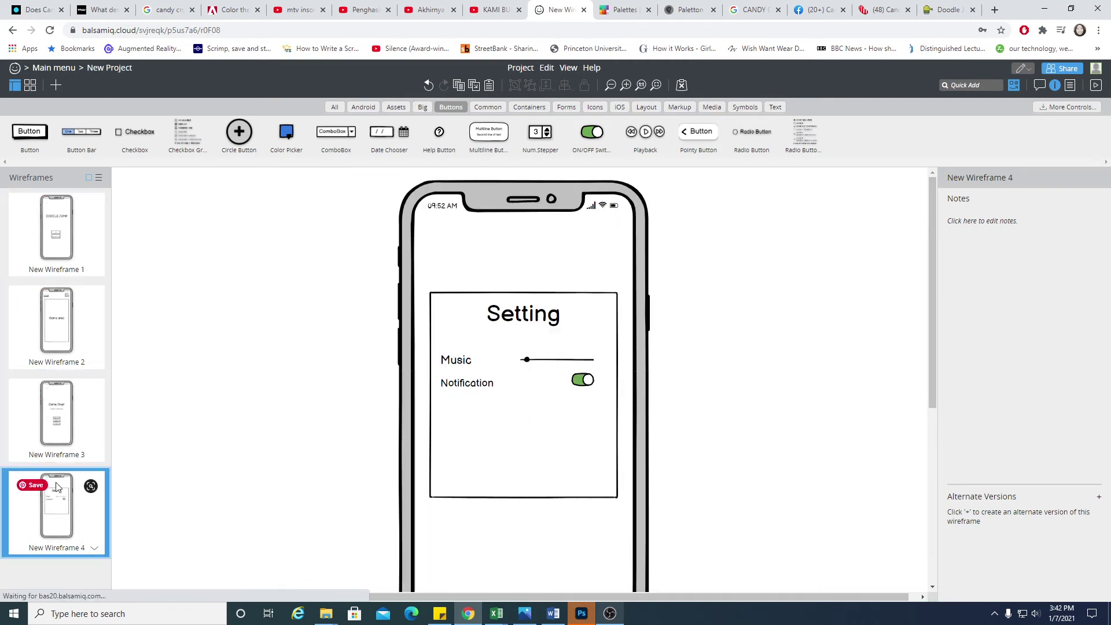
left_click(64, 237)
left_click(75, 321)
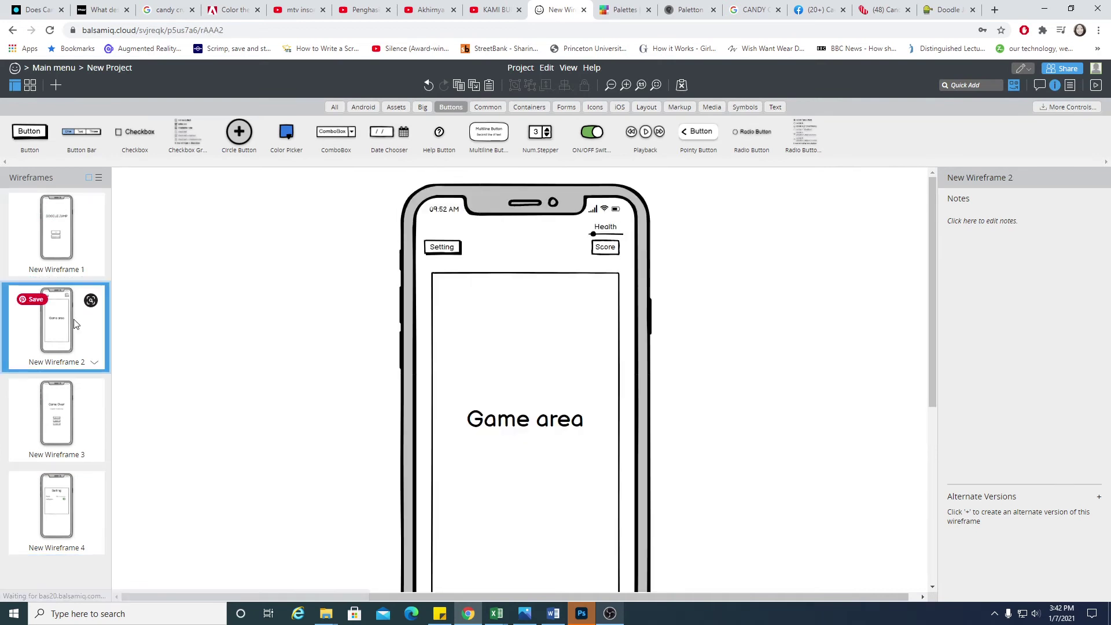
left_click(81, 432)
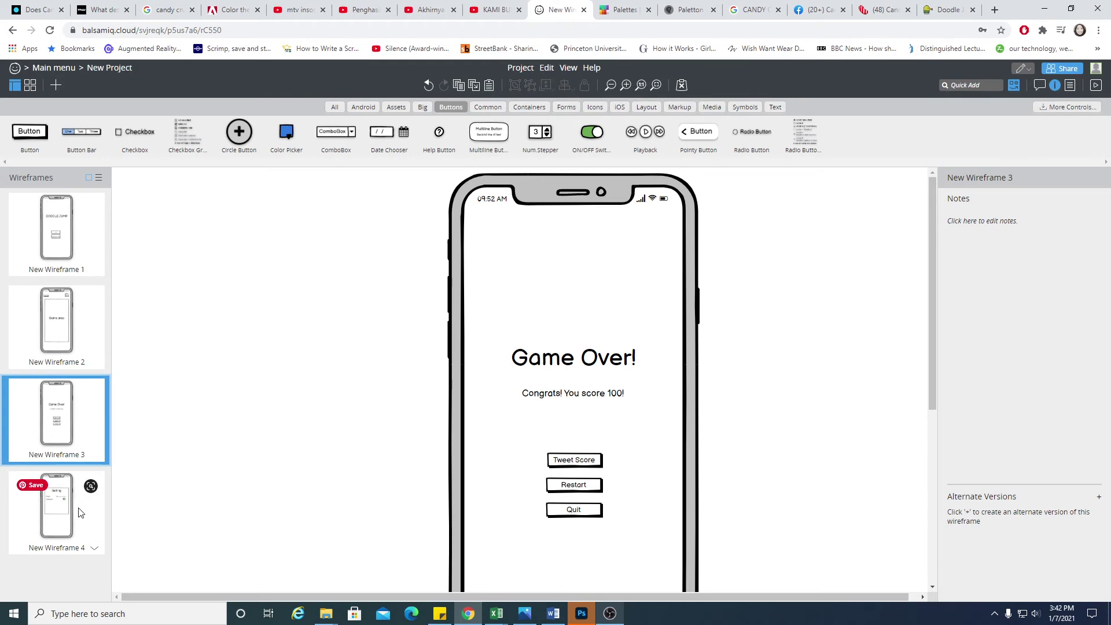
left_click(80, 524)
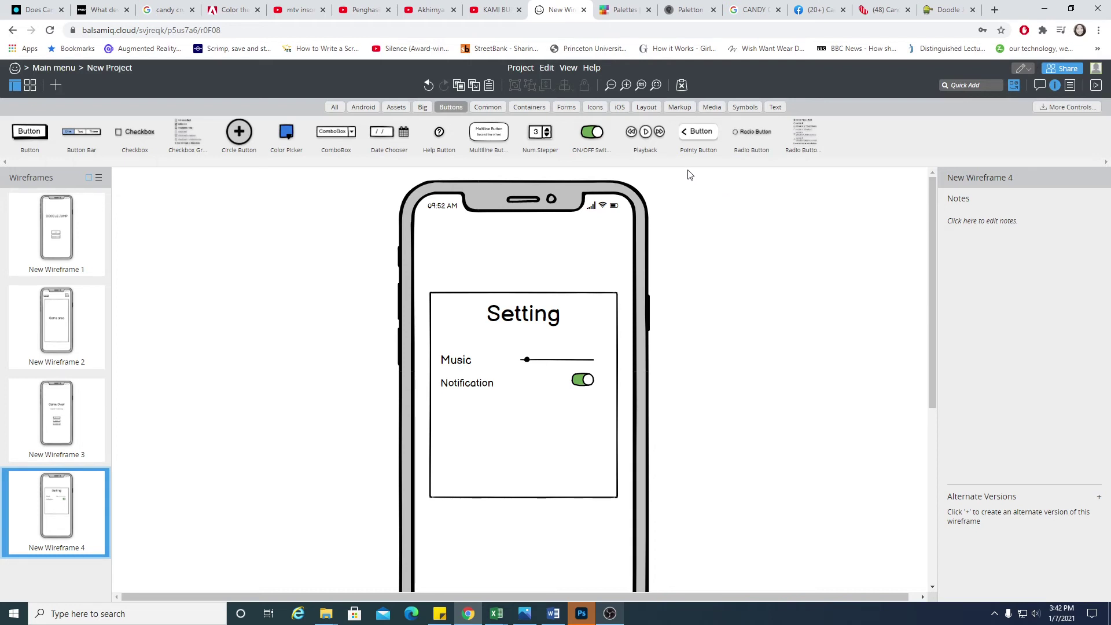
Step: Switch to the Flat UI Colors site, open the Canadian Palette and copy the Casandora Yellow colour
left_click(625, 9)
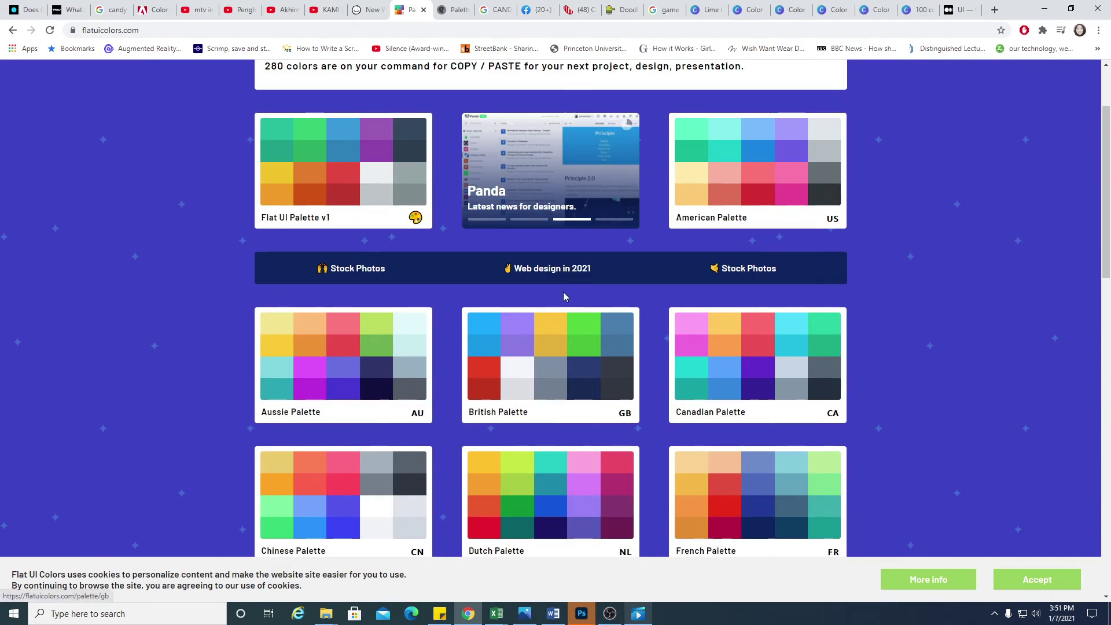
scroll(802, 247, "up", 2)
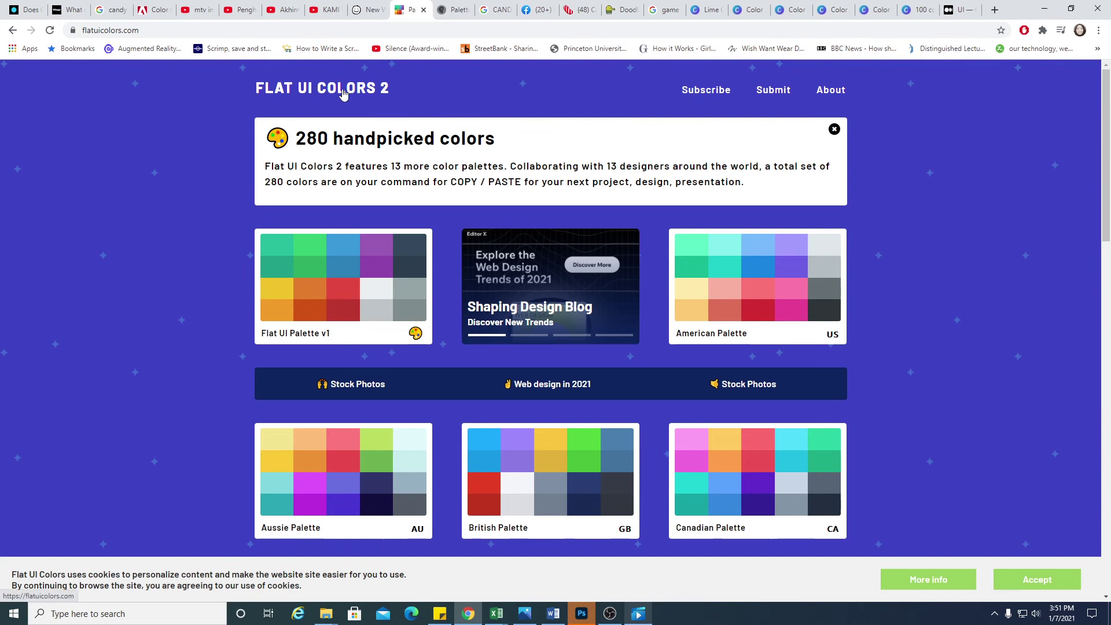
left_click(162, 30)
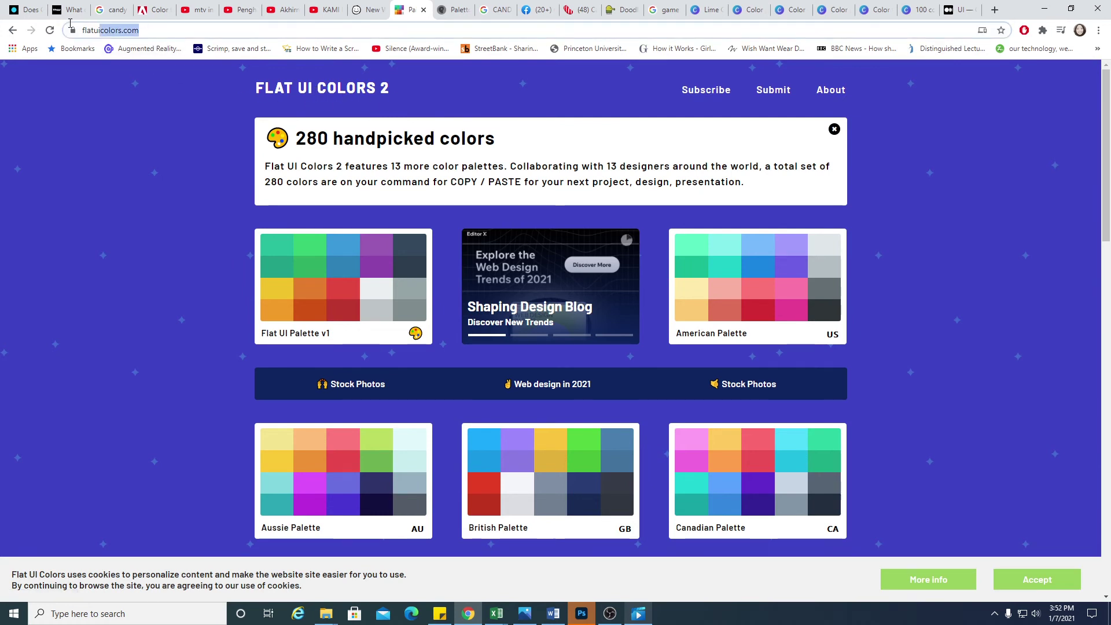
left_click(155, 147)
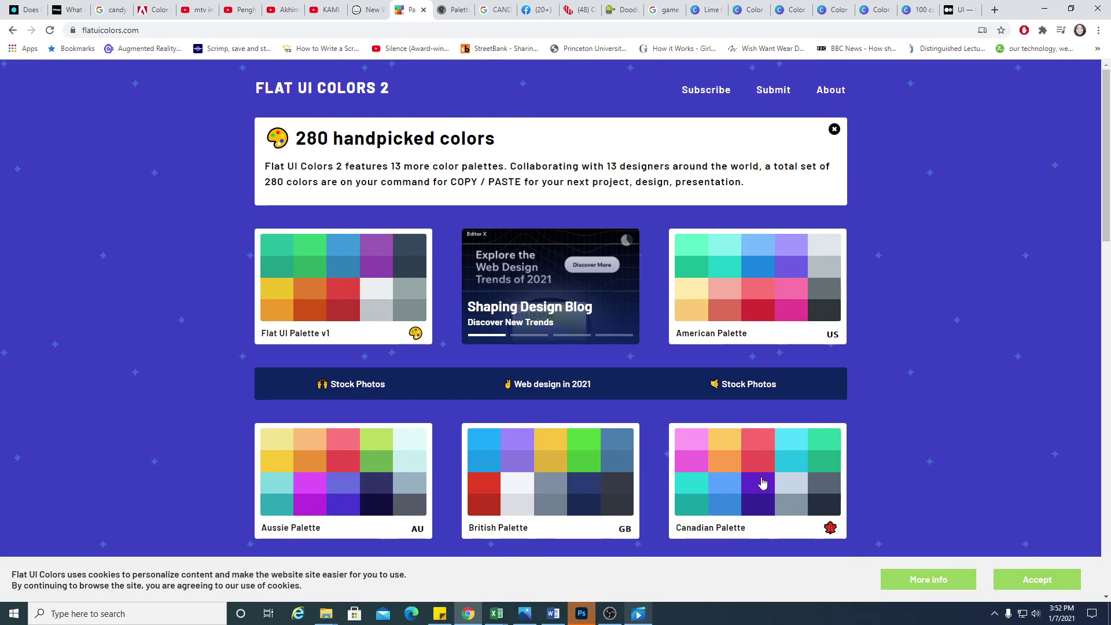
scroll(769, 488, "down", 1)
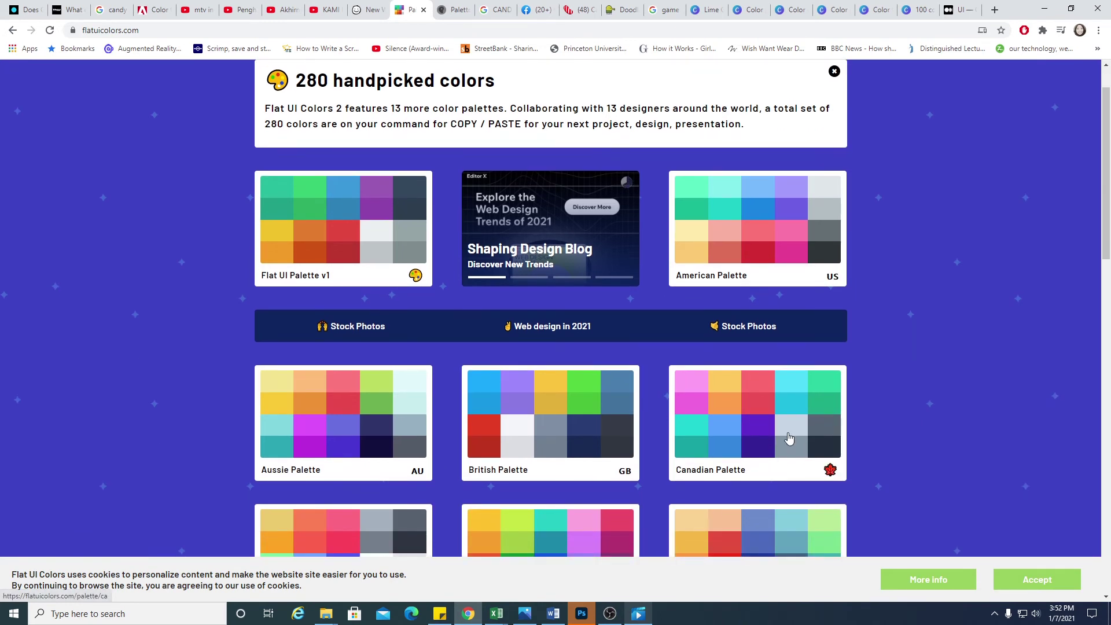
scroll(763, 393, "down", 2)
left_click(747, 301)
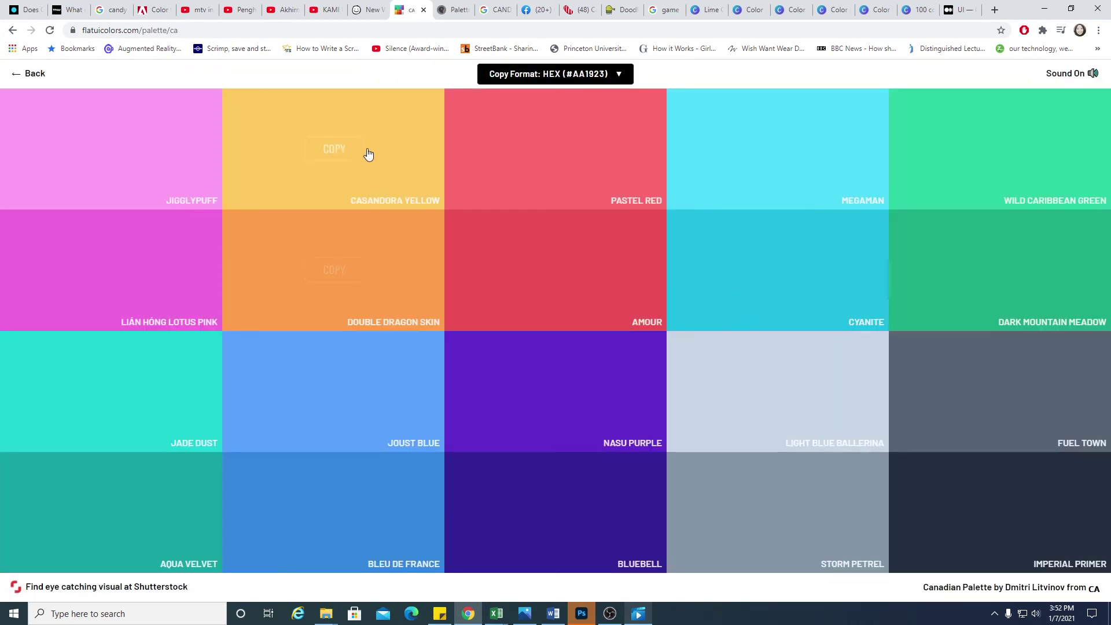
left_click(335, 158)
Step: Switch to Paletton, darken the palette to base RGB 932C3E and change the scheme to Monochromatic (1-color)
left_click(455, 10)
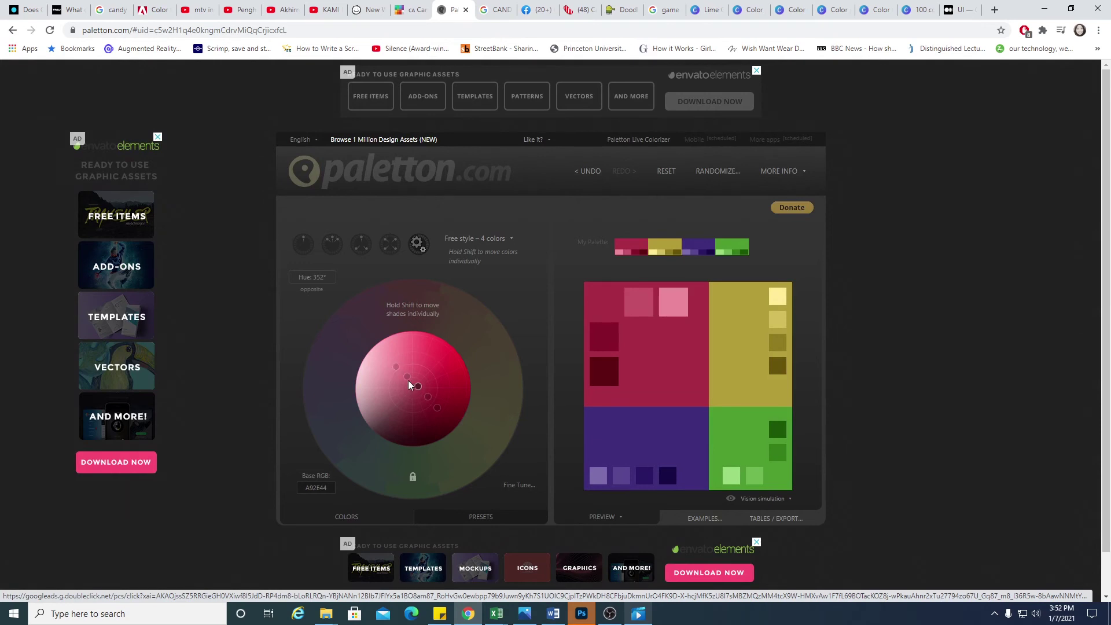
mouse_move(417, 390)
left_mouse_down()
mouse_move(437, 363)
mouse_move(384, 416)
mouse_move(417, 399)
left_mouse_up()
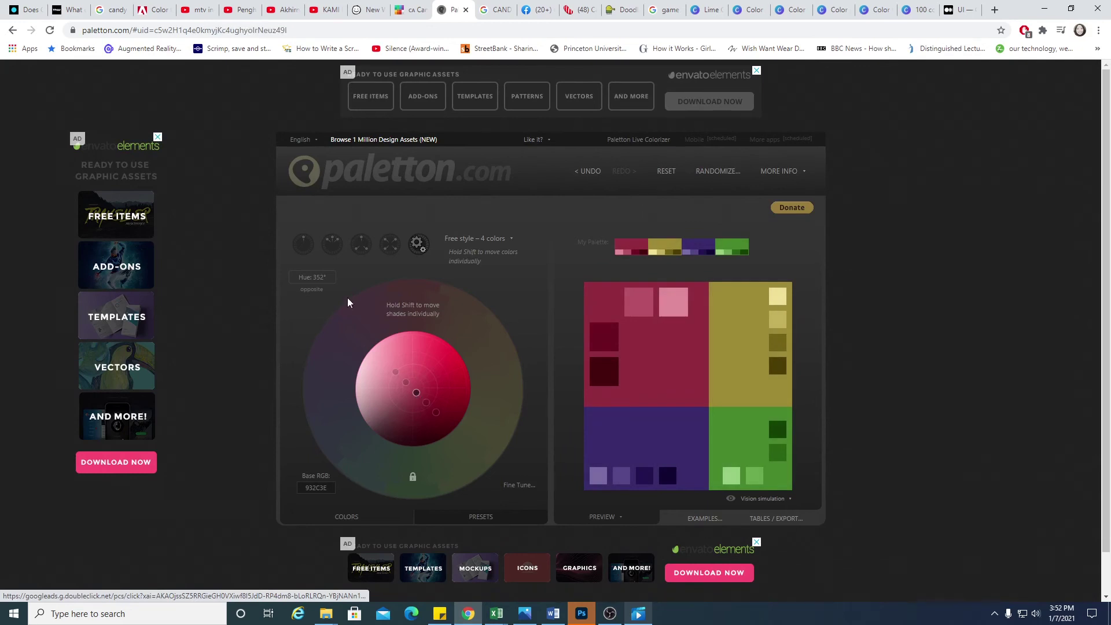
left_click(303, 245)
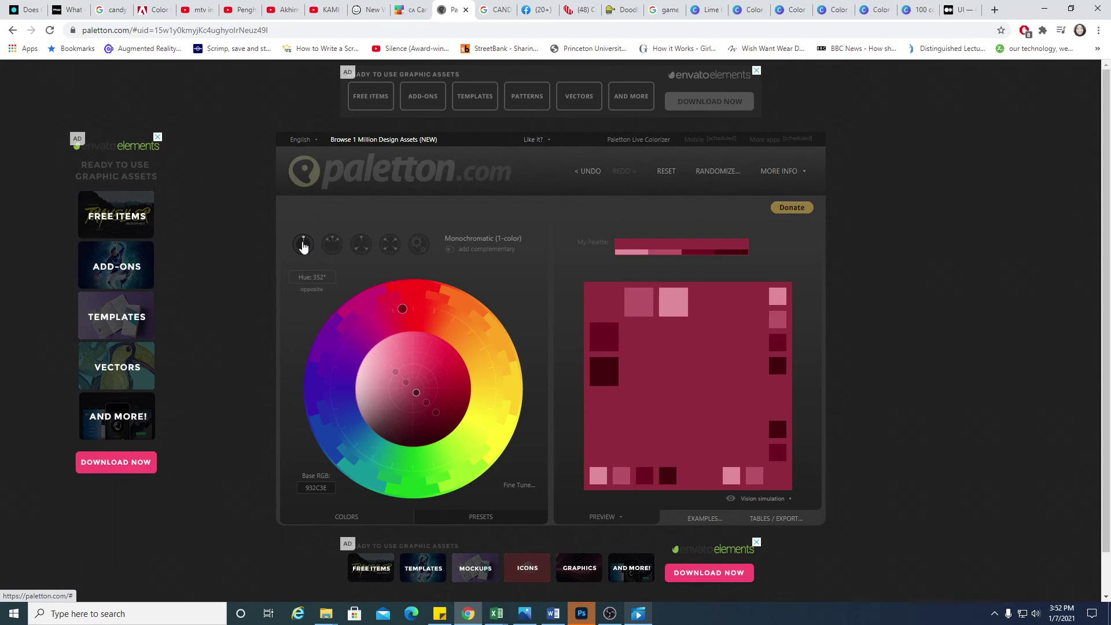
Step: Set the base colour to orange FF7400 at hue 30° and try the Adjacent colors scheme before choosing Triad (3-colors)
mouse_move(417, 397)
left_mouse_down()
mouse_move(427, 327)
mouse_move(456, 305)
mouse_move(505, 415)
mouse_move(490, 336)
mouse_move(466, 307)
mouse_move(405, 385)
mouse_move(419, 388)
mouse_move(408, 383)
left_mouse_up()
left_click(470, 345)
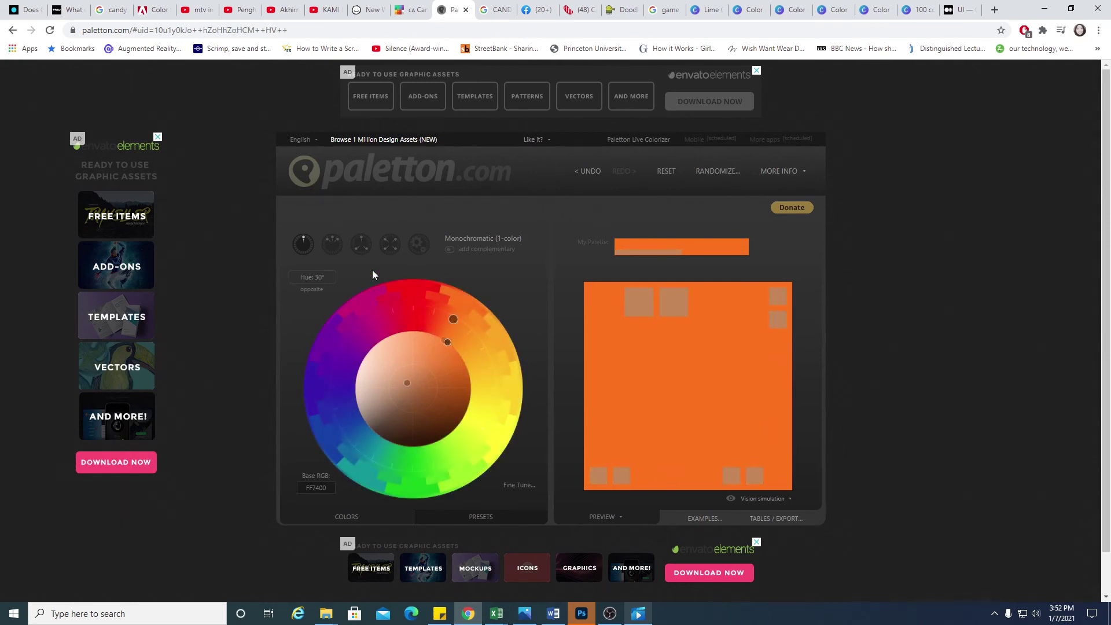
left_click(332, 245)
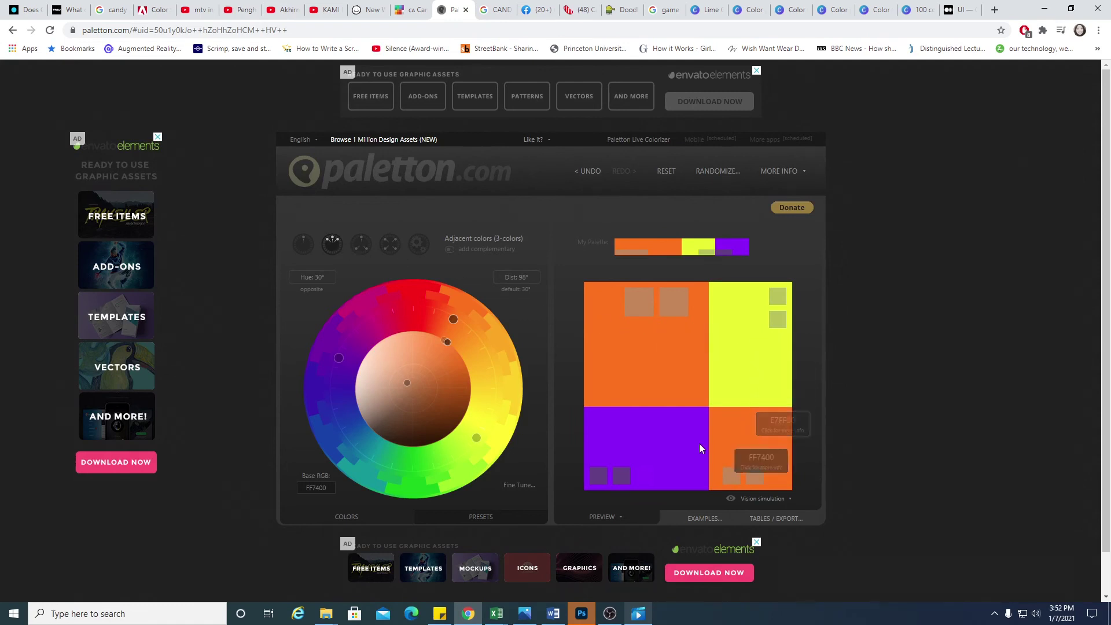
left_click(364, 249)
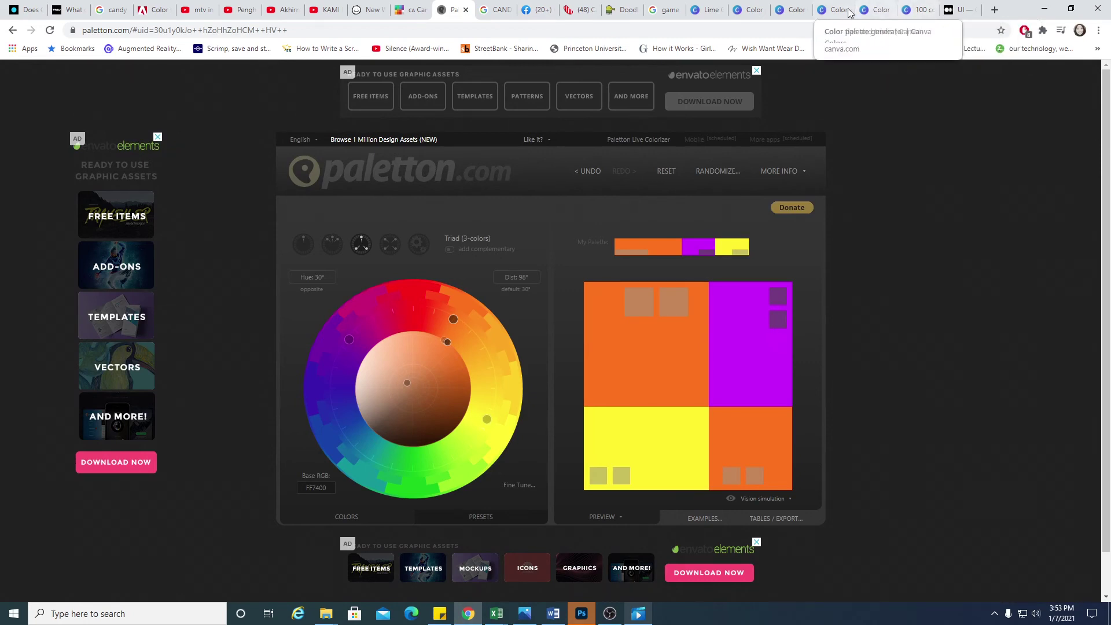
Step: Look through the open Canva colour pages, including the palette generator, color palettes, lime green meaning and 100 color combinations
left_click(868, 10)
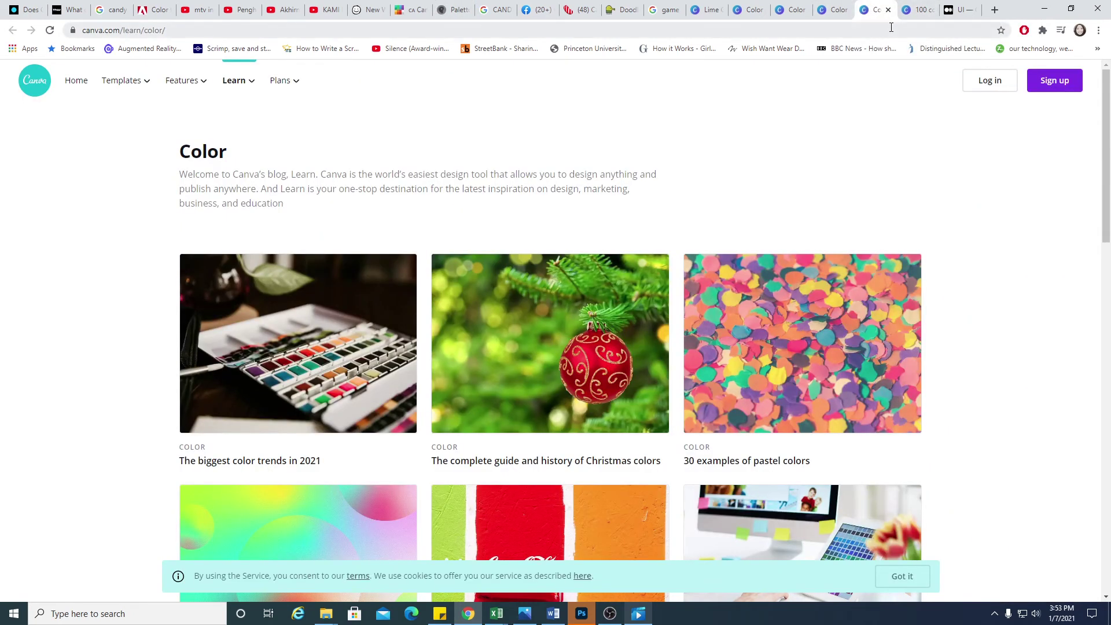
left_click(839, 11)
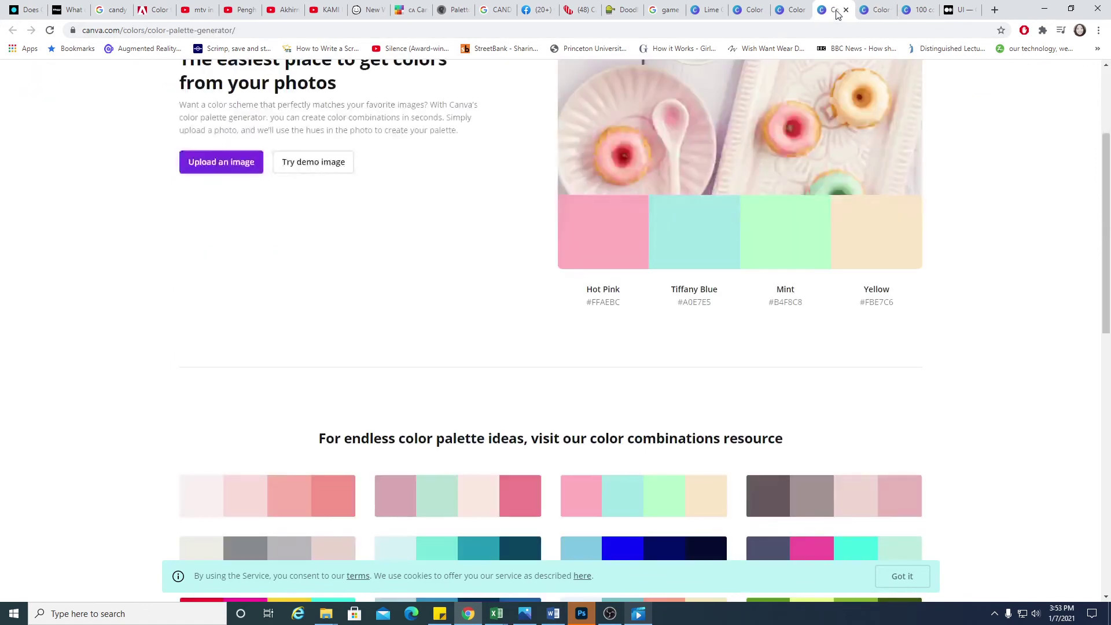
left_click(791, 10)
left_click(740, 12)
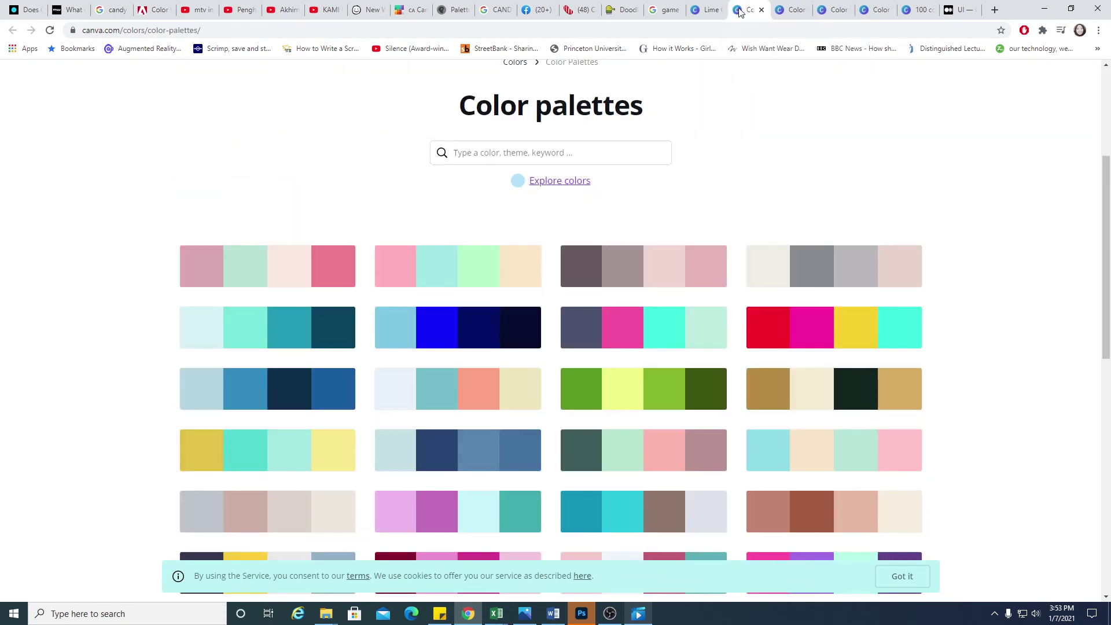
left_click(697, 11)
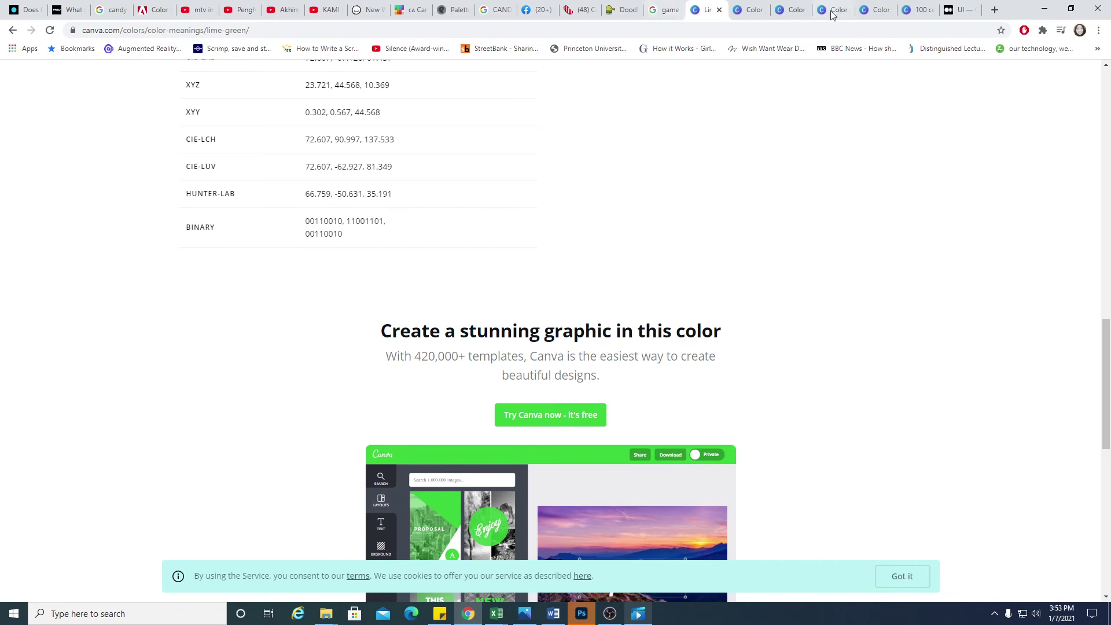
left_click(874, 10)
left_click(916, 9)
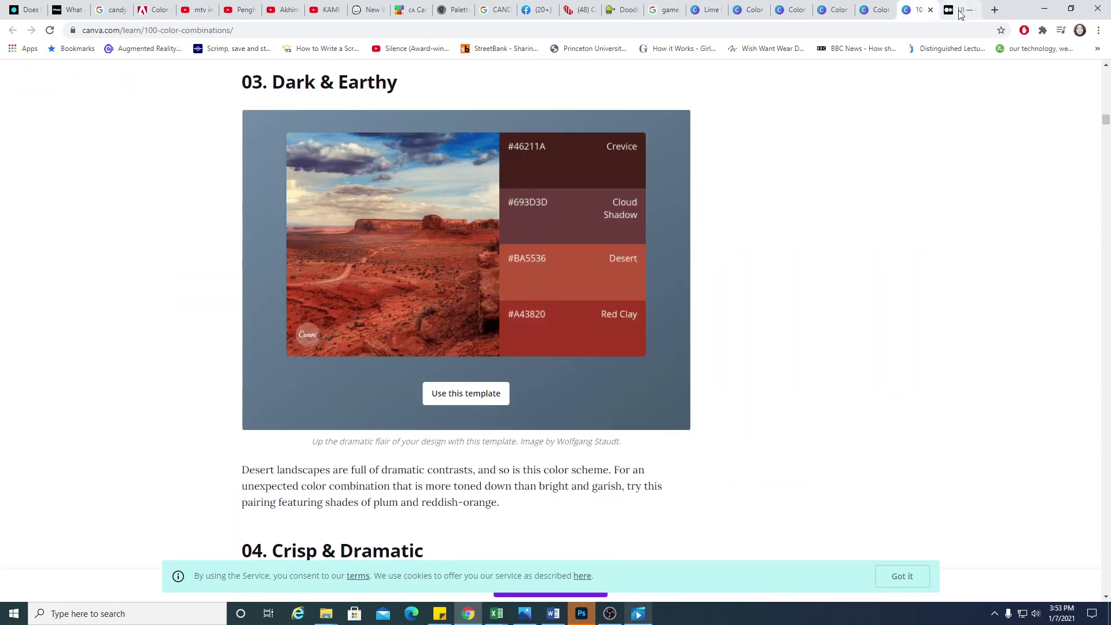
left_click(959, 10)
Step: Return to Canva's 100 color combinations article and read from its beginning to the complementary color combinations wheel
left_click(917, 10)
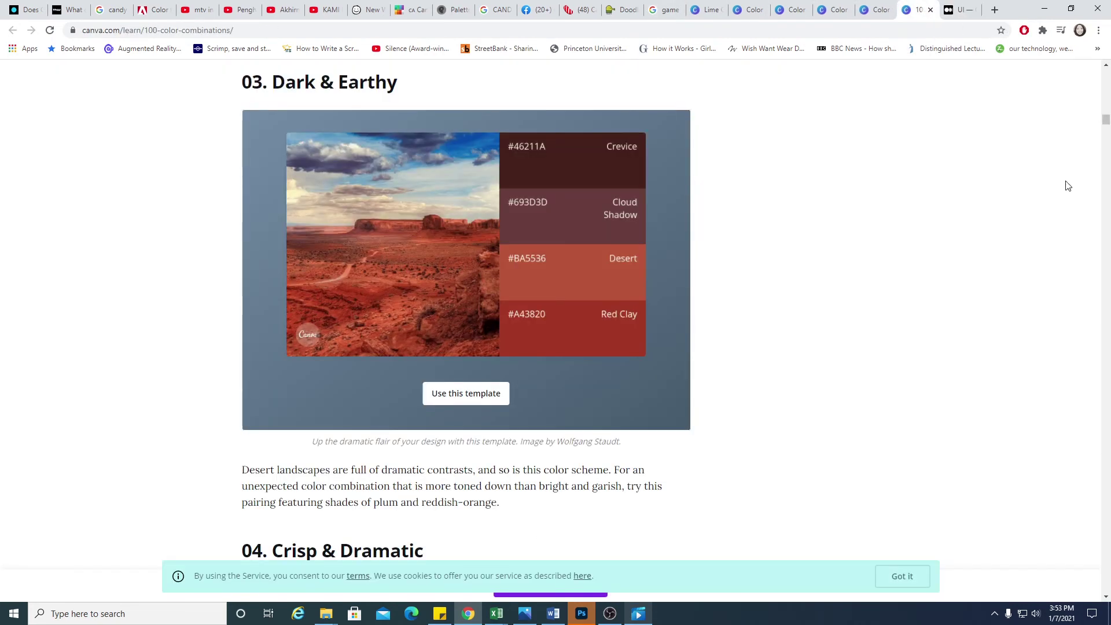
left_click_drag(1104, 123, 1105, 75)
scroll(641, 331, "down", 10)
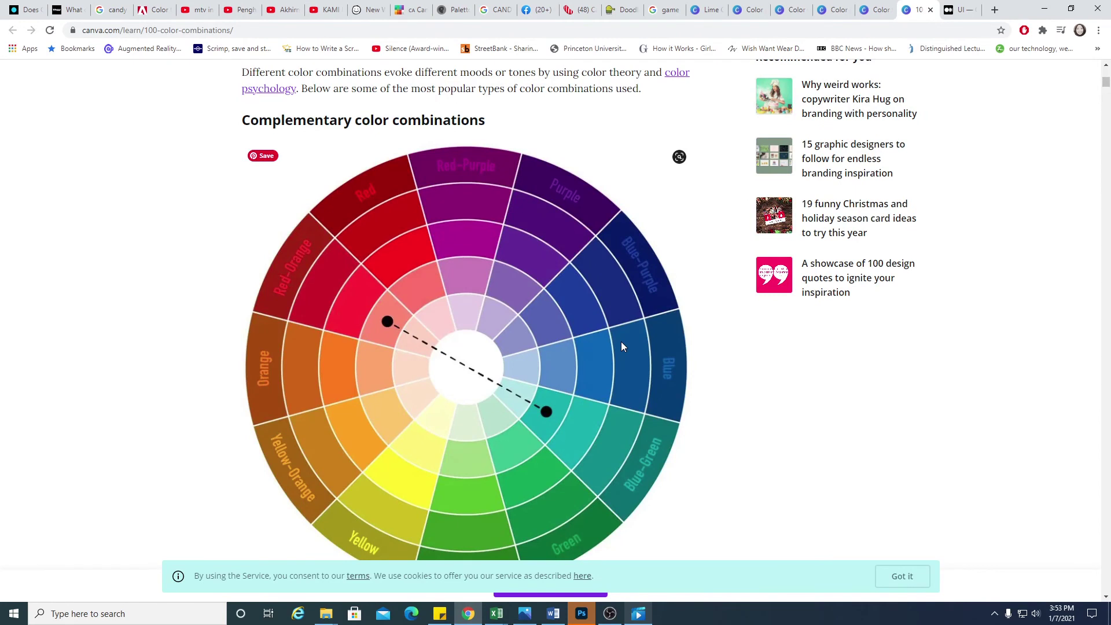
Step: Dismiss the cookie notice and read the Types of color combinations section, highlighting its headings, through the complementary color wheel
left_click(913, 576)
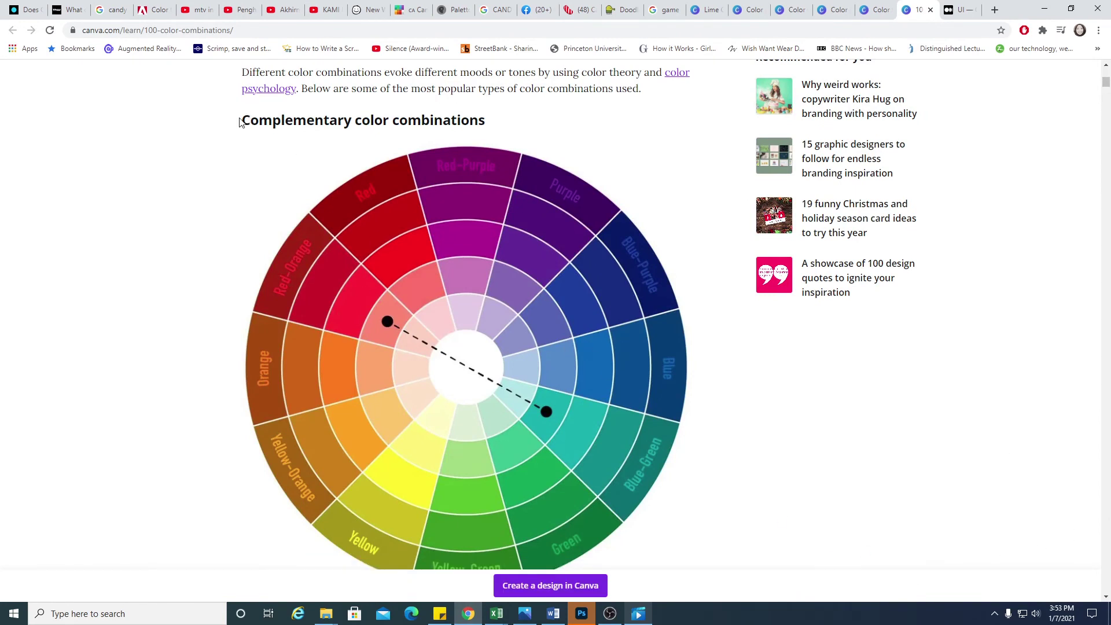
scroll(267, 164, "up", 1)
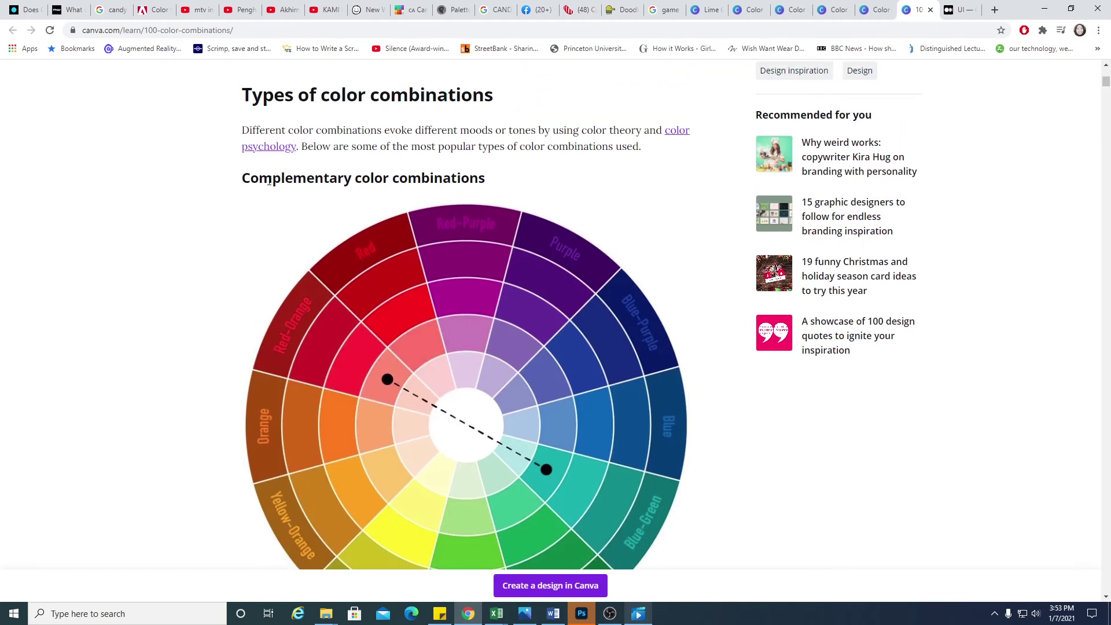
left_click_drag(242, 178, 420, 192)
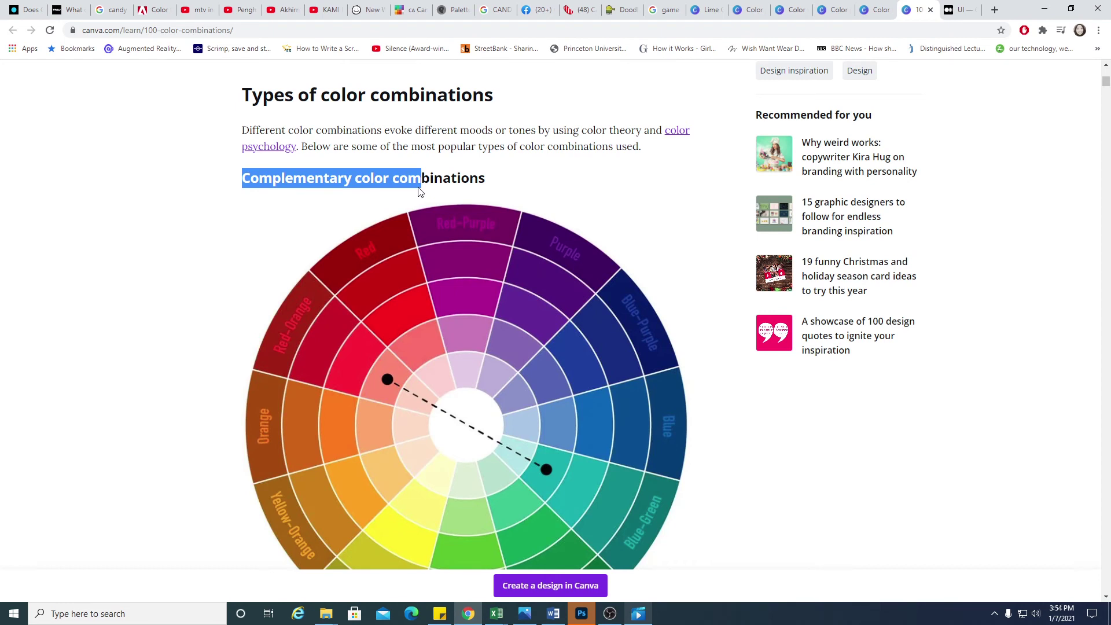
left_click(307, 179)
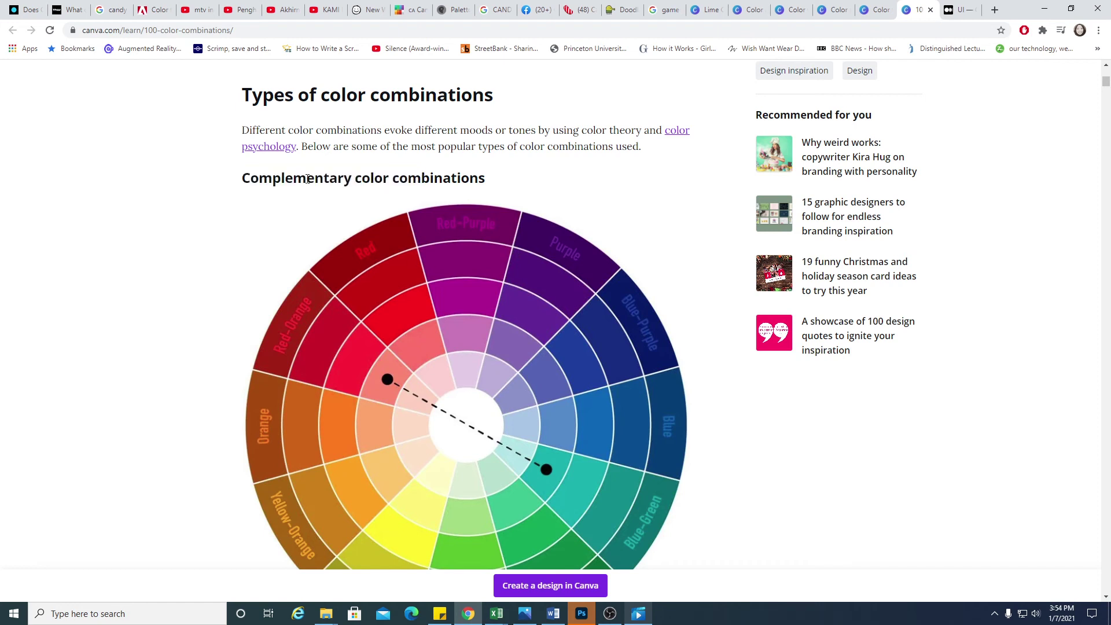
left_click_drag(243, 179, 370, 114)
left_click(310, 91)
left_click_drag(309, 91, 461, 92)
left_click(492, 91)
scroll(417, 281, "down", 2)
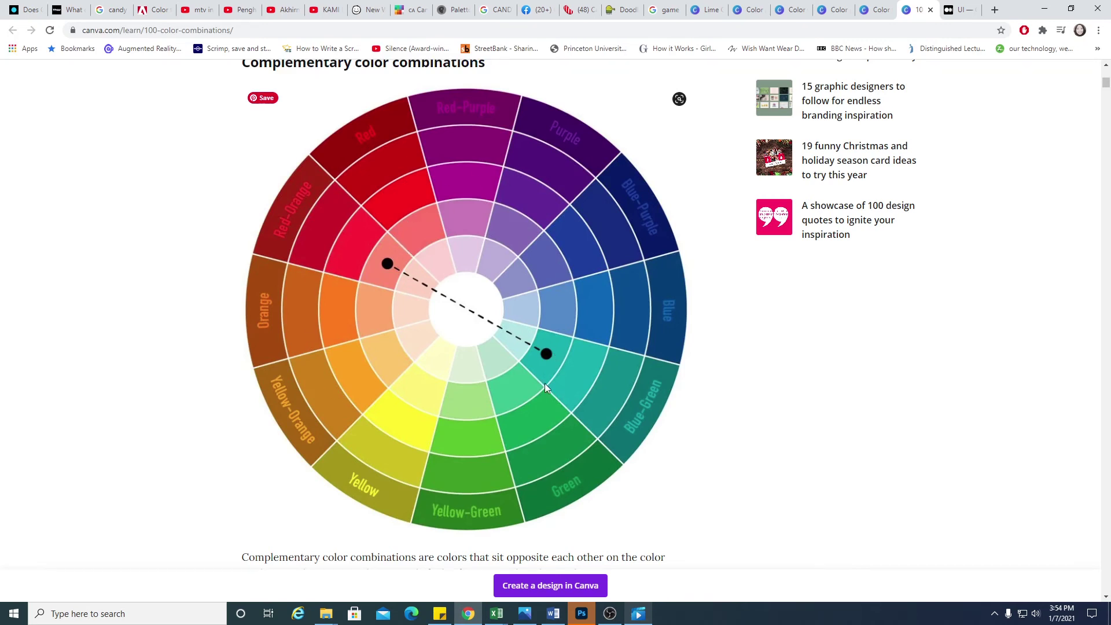
Step: Examine the triadic, analogous and tetradic color wheels in the article, returning to the triadic section
scroll(537, 384, "down", 9)
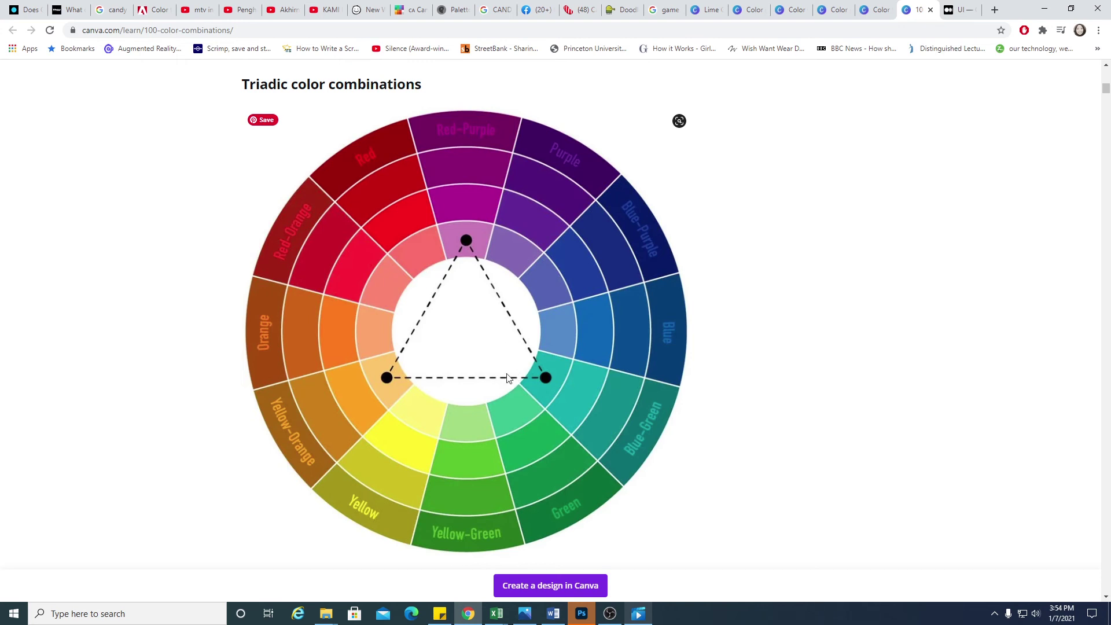
scroll(503, 408, "down", 8)
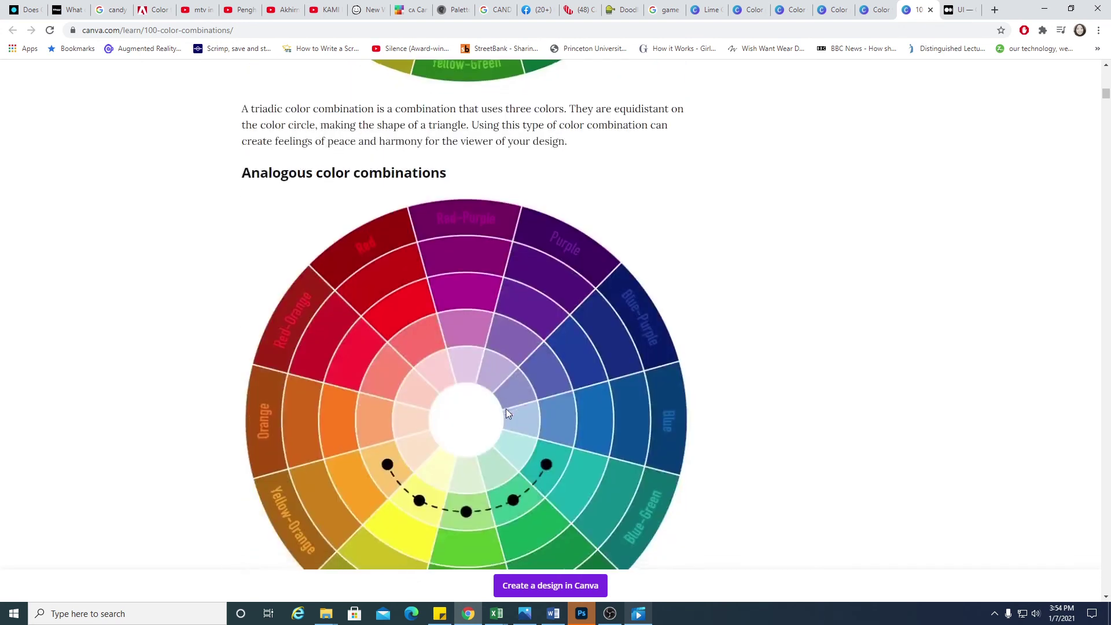
scroll(506, 409, "down", 2)
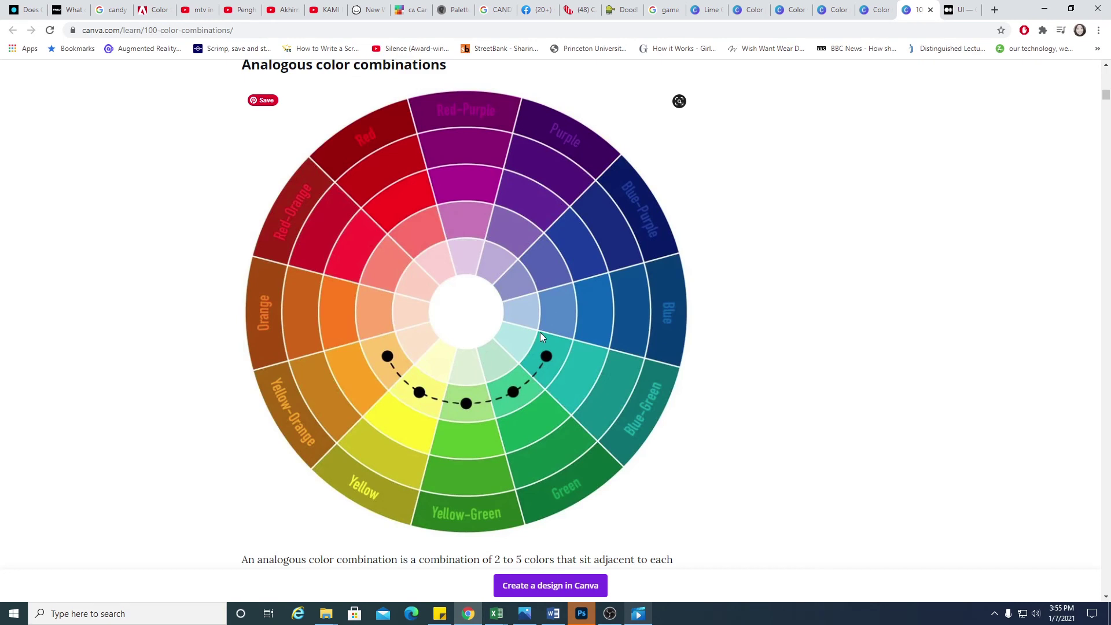
scroll(539, 333, "down", 5)
scroll(539, 336, "down", 4)
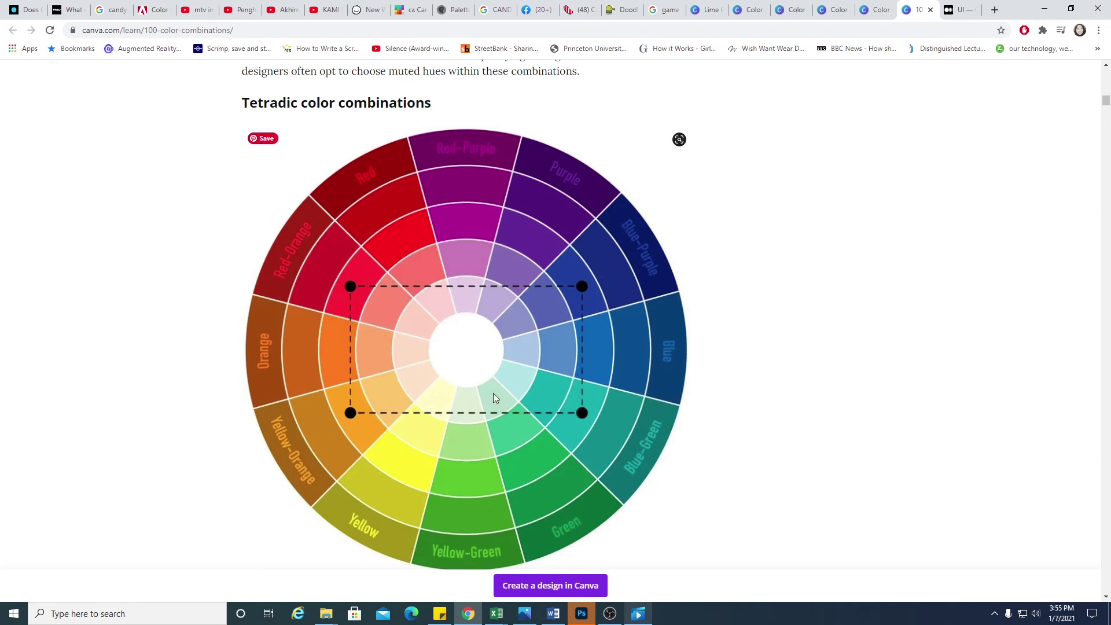
scroll(470, 435, "down", 9)
scroll(470, 435, "up", 4)
scroll(470, 435, "up", 11)
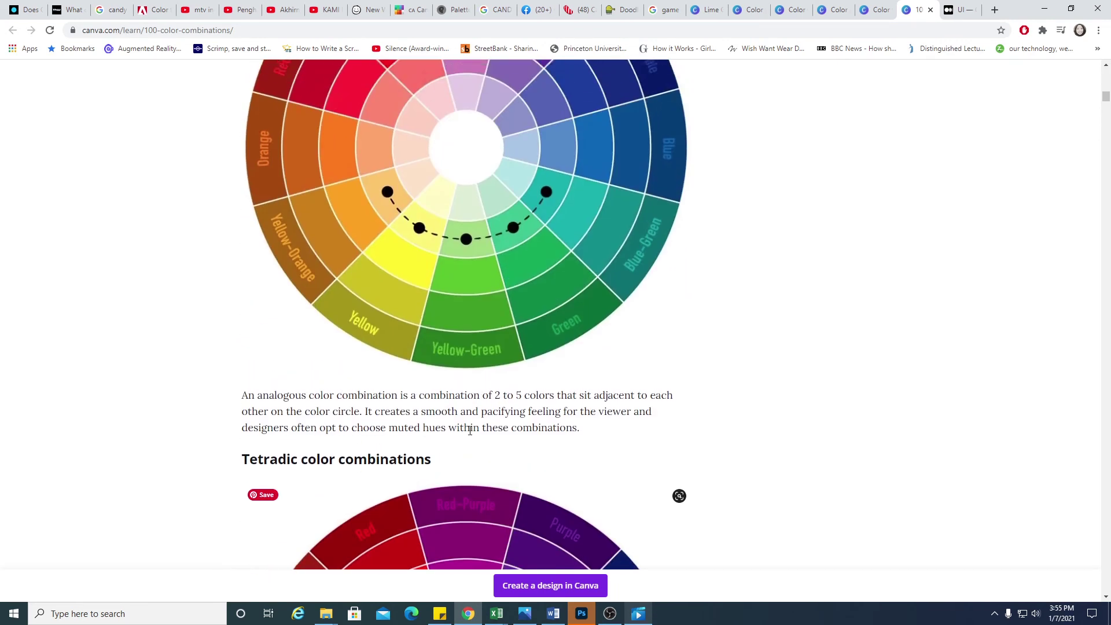
scroll(470, 430, "up", 12)
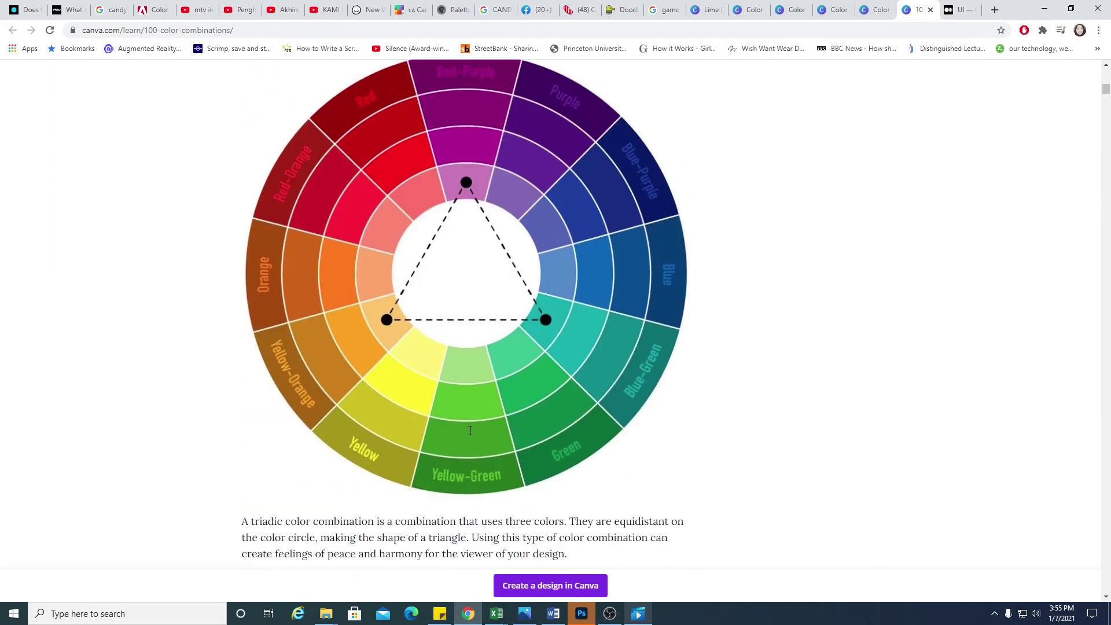
scroll(470, 430, "up", 3)
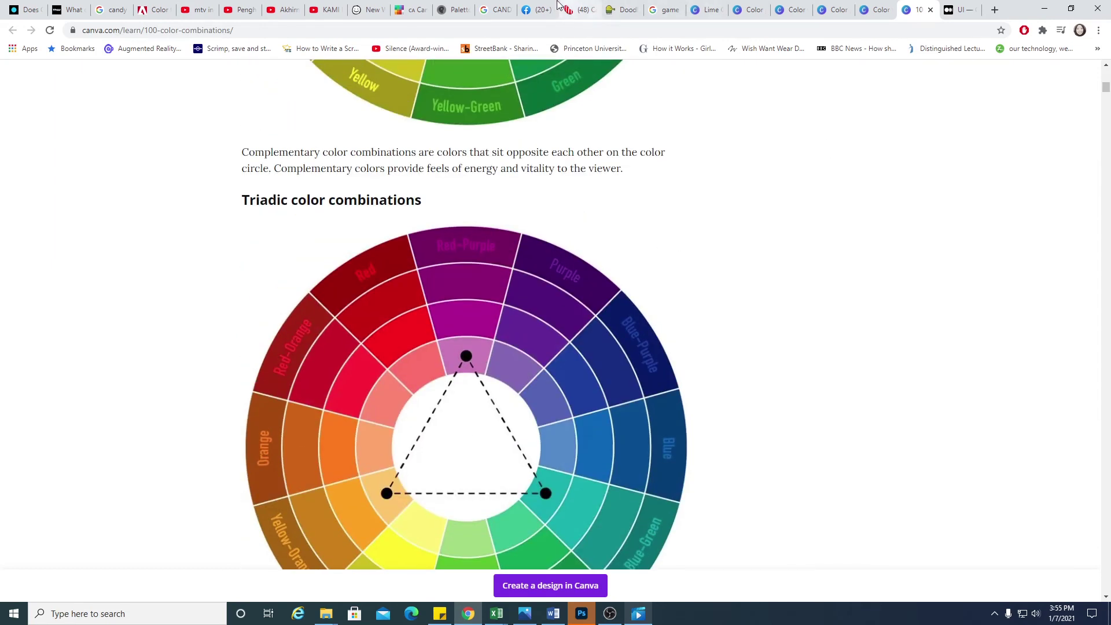
Step: Switch to Paletton, choose the Monochromatic (1-color) scheme and adjust the palette to base RGB AD6300 at hue 45°
left_click(454, 9)
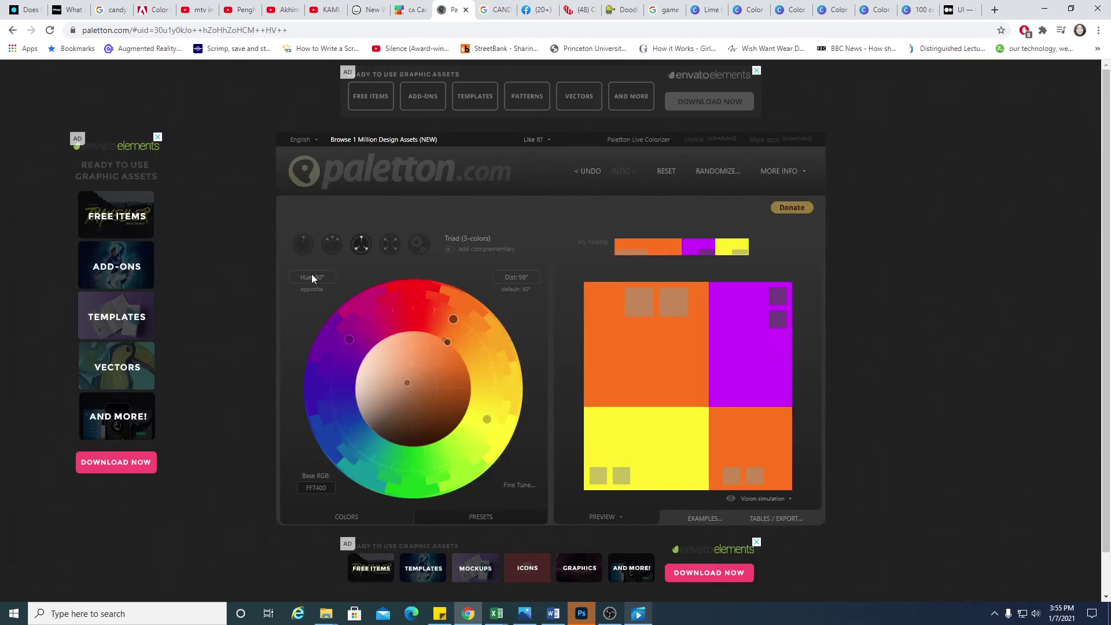
left_click(302, 245)
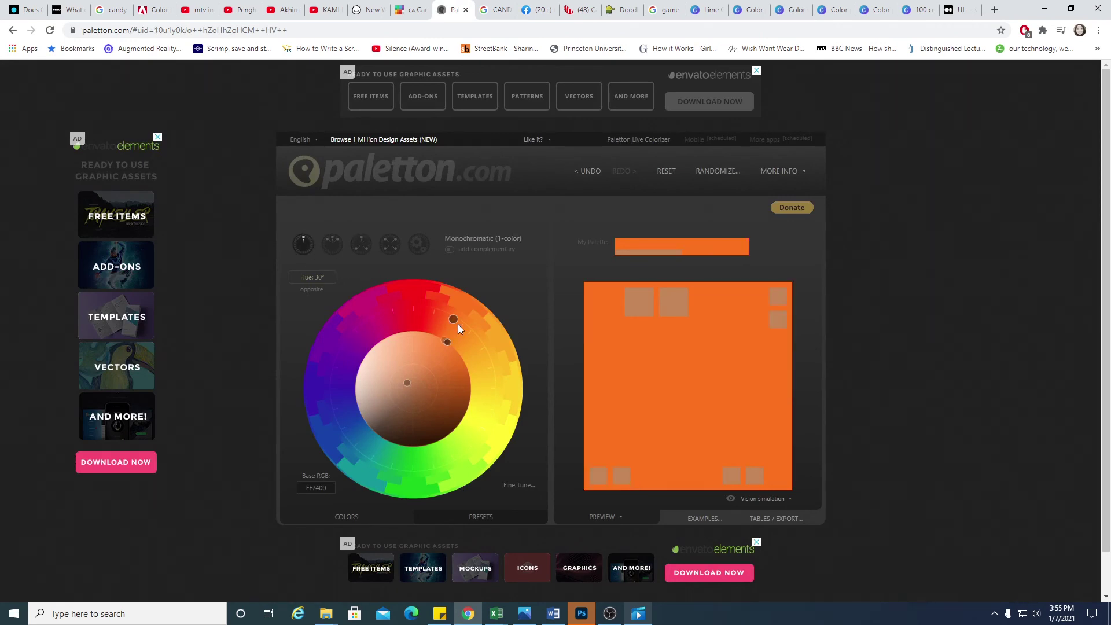
left_click_drag(450, 338, 427, 379)
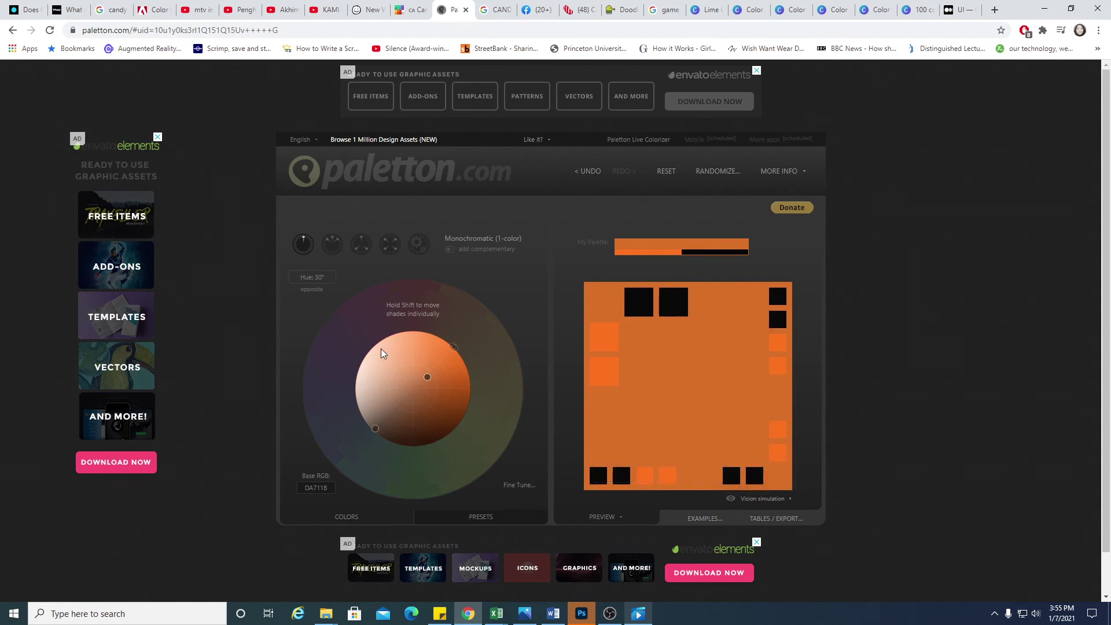
left_click_drag(428, 382, 434, 308)
left_click(469, 319)
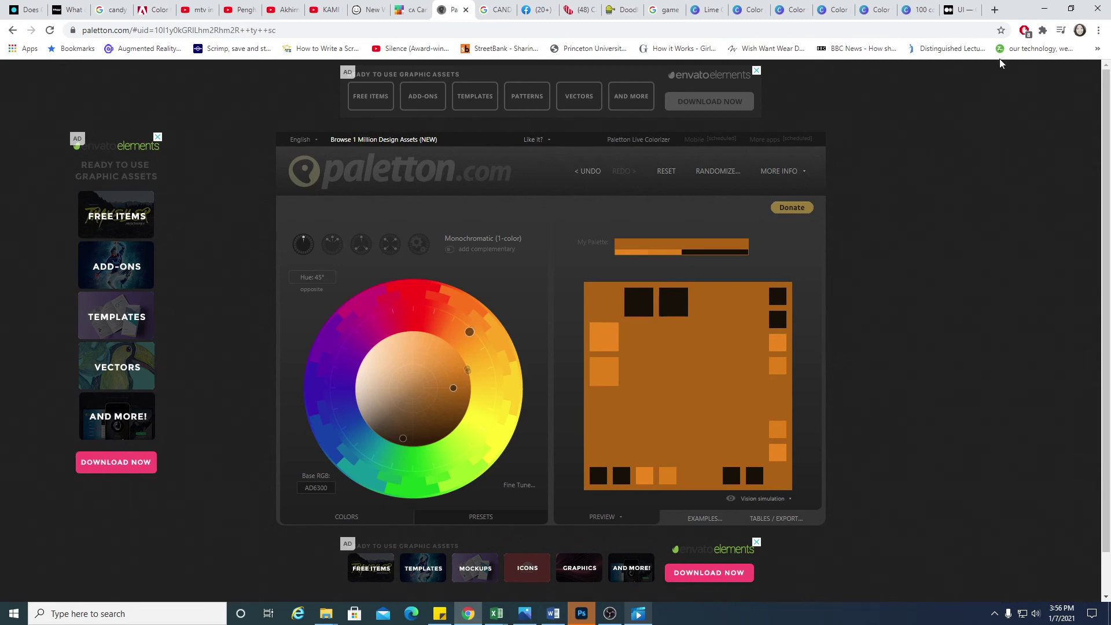
Step: Return to Canva's 100 color combinations article and look through the Nature palettes from Fresh & Bright to Primary Colors With a Vibrant Twist
left_click(909, 4)
scroll(947, 331, "down", 3)
scroll(947, 331, "down", 15)
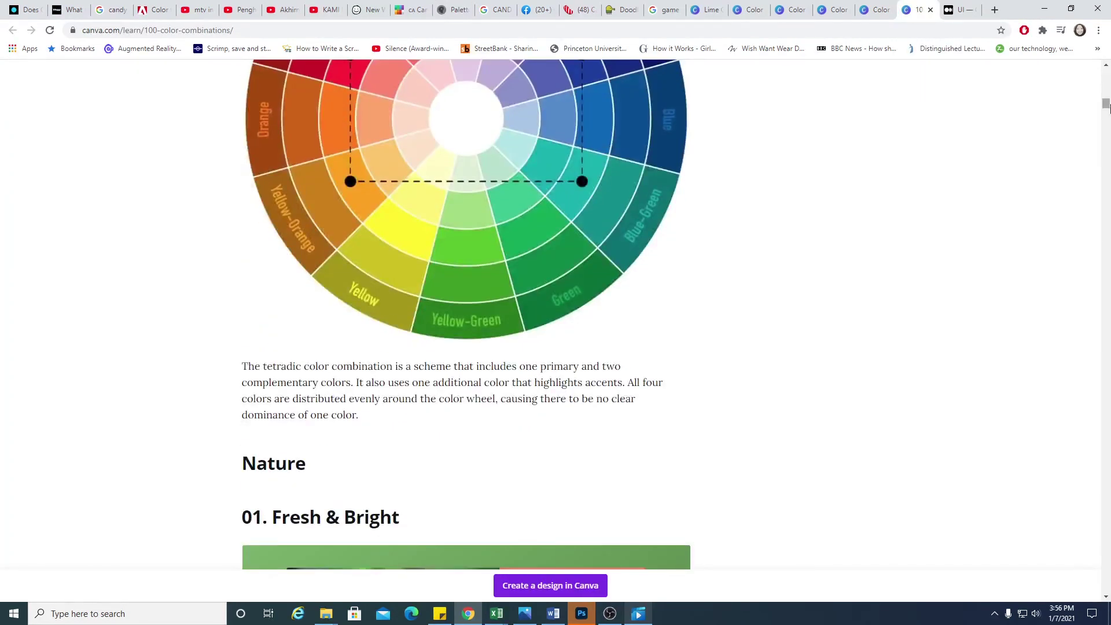
scroll(1109, 118, "down", 5)
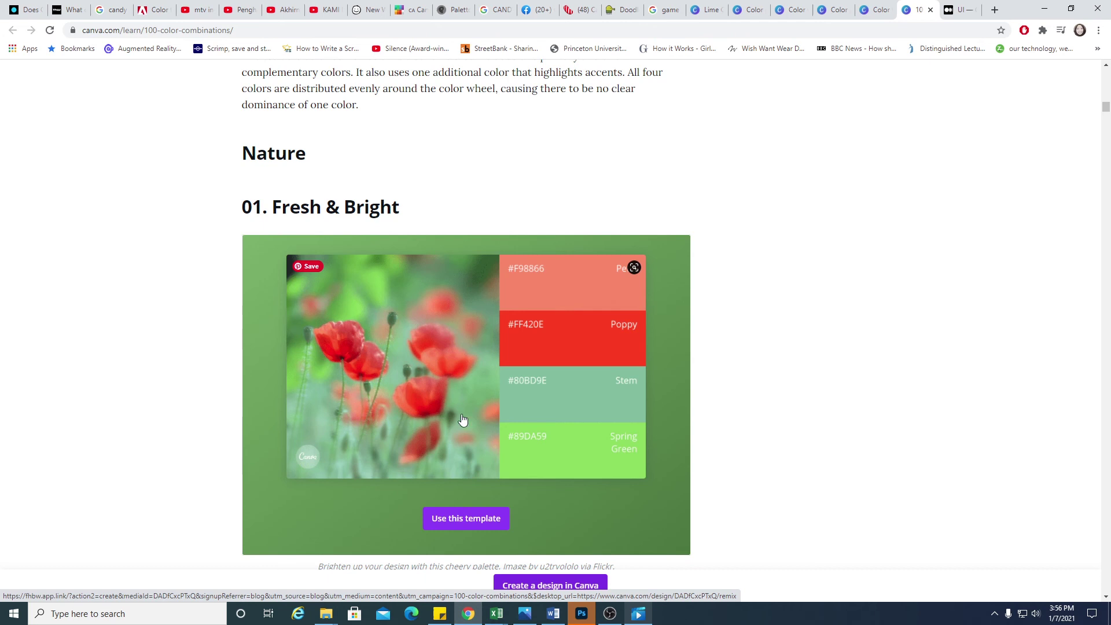
scroll(530, 457, "down", 4)
scroll(514, 483, "down", 5)
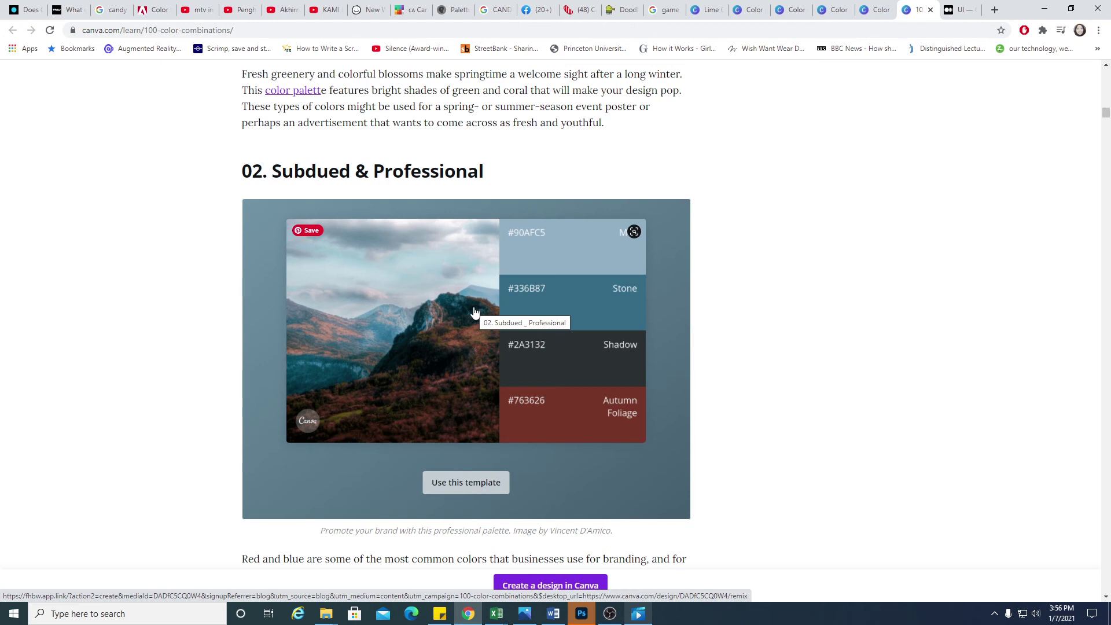
scroll(496, 372, "down", 10)
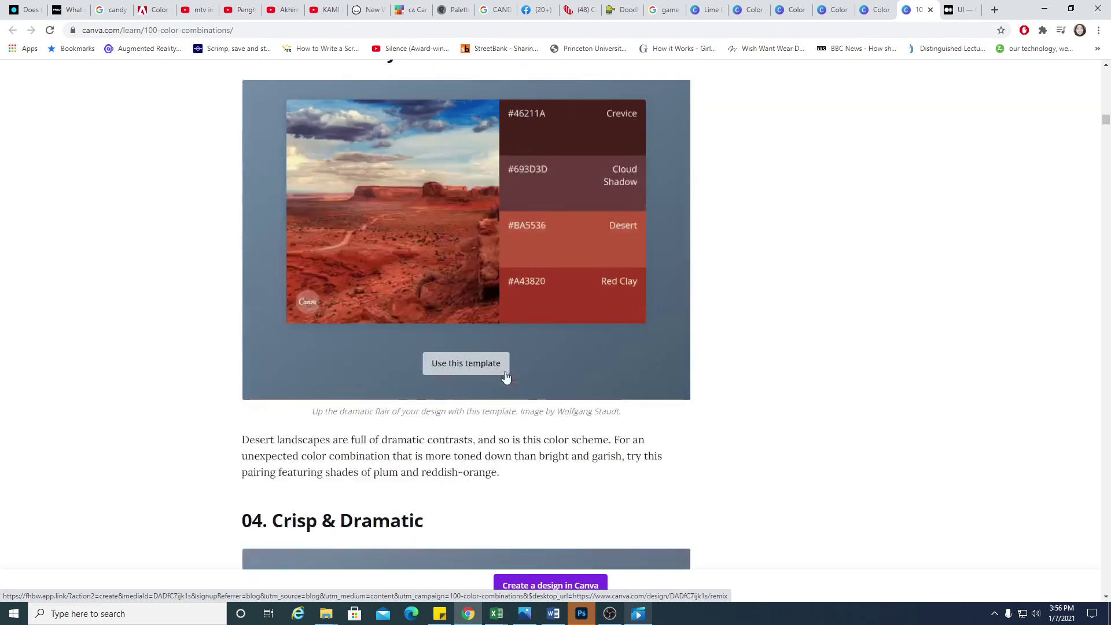
scroll(457, 368, "up", 1)
scroll(473, 358, "down", 8)
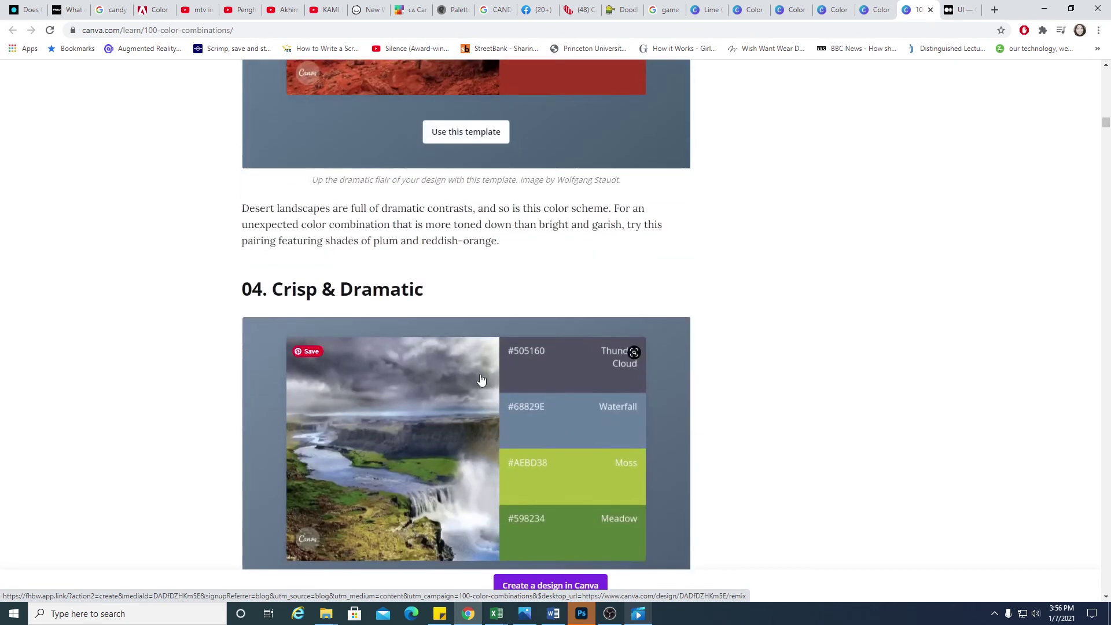
scroll(405, 371, "down", 8)
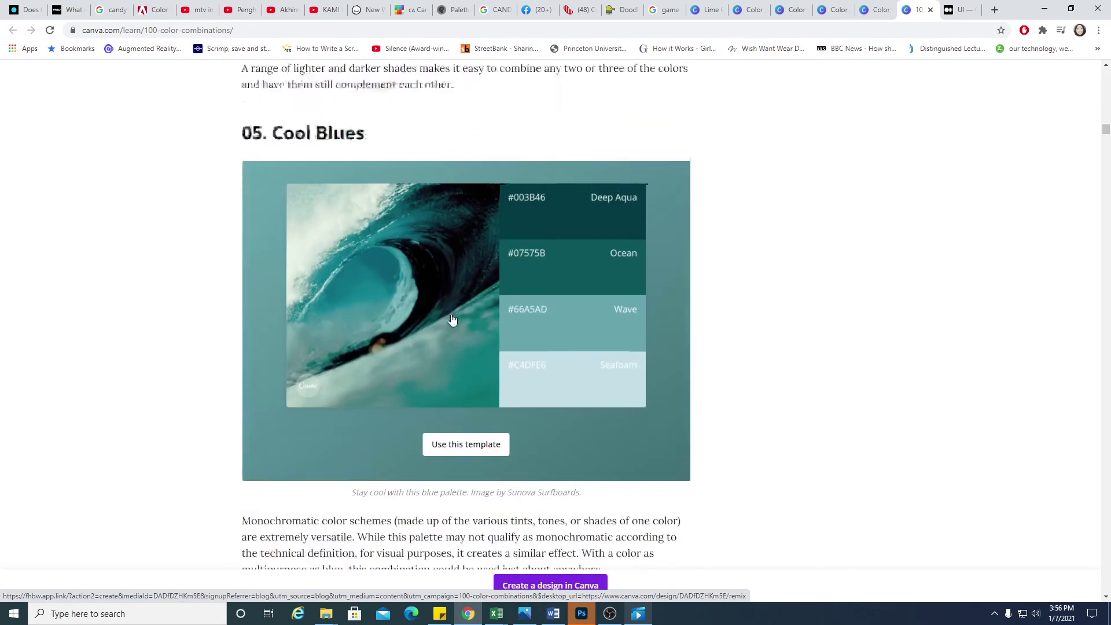
scroll(530, 364, "down", 15)
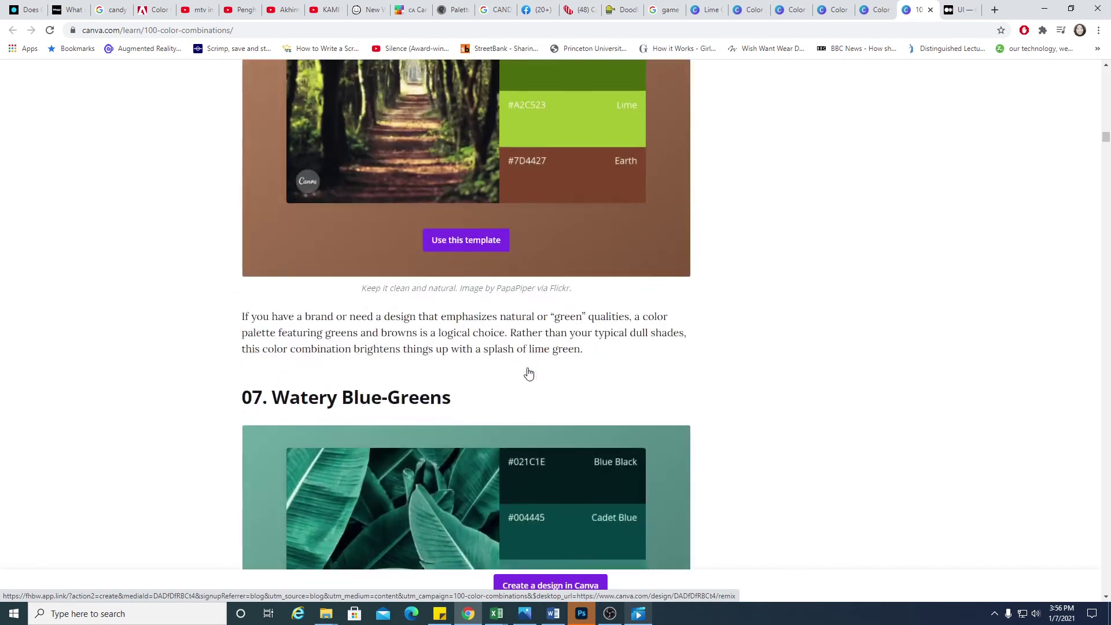
scroll(528, 373, "down", 7)
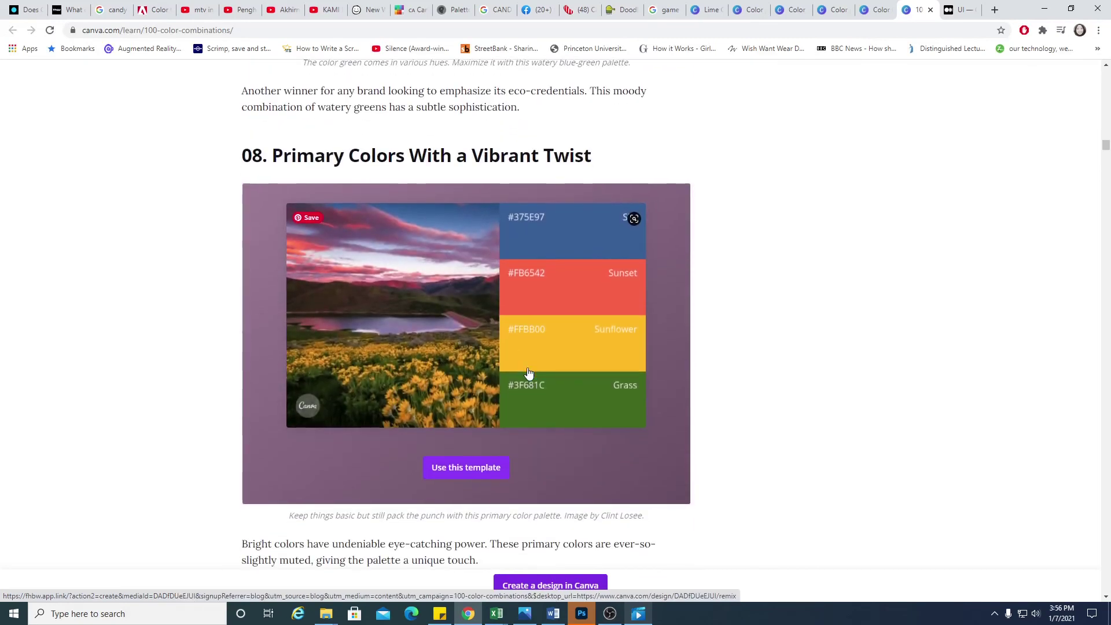
Step: Go back to the article's beginning and review it down to the complementary color combinations wheel
left_click_drag(1106, 146, 1106, 73)
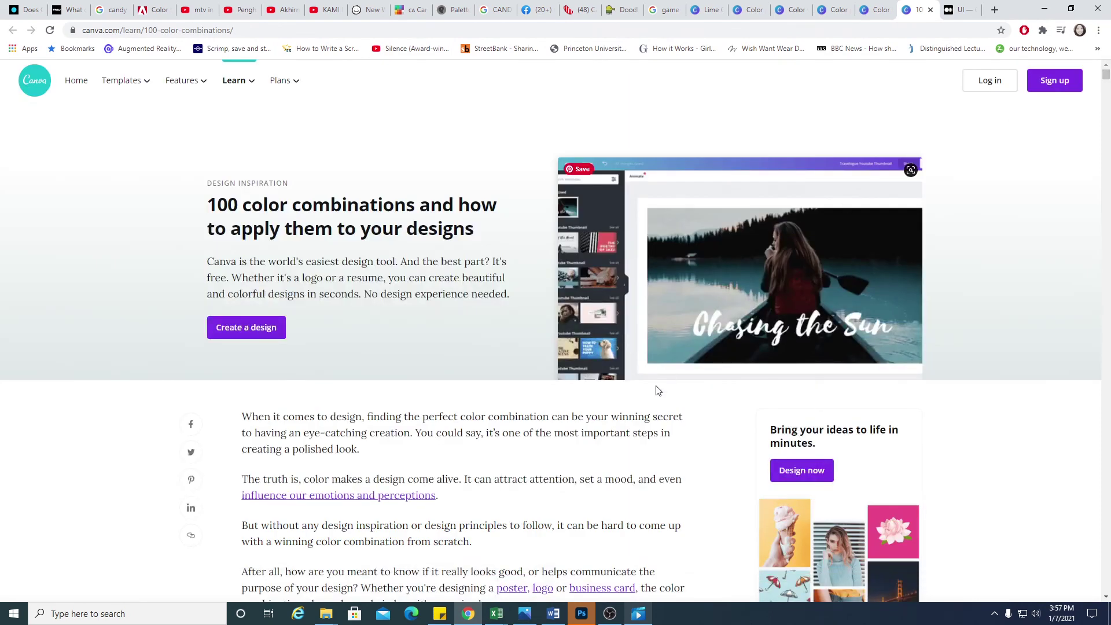
scroll(658, 389, "down", 6)
scroll(657, 393, "down", 6)
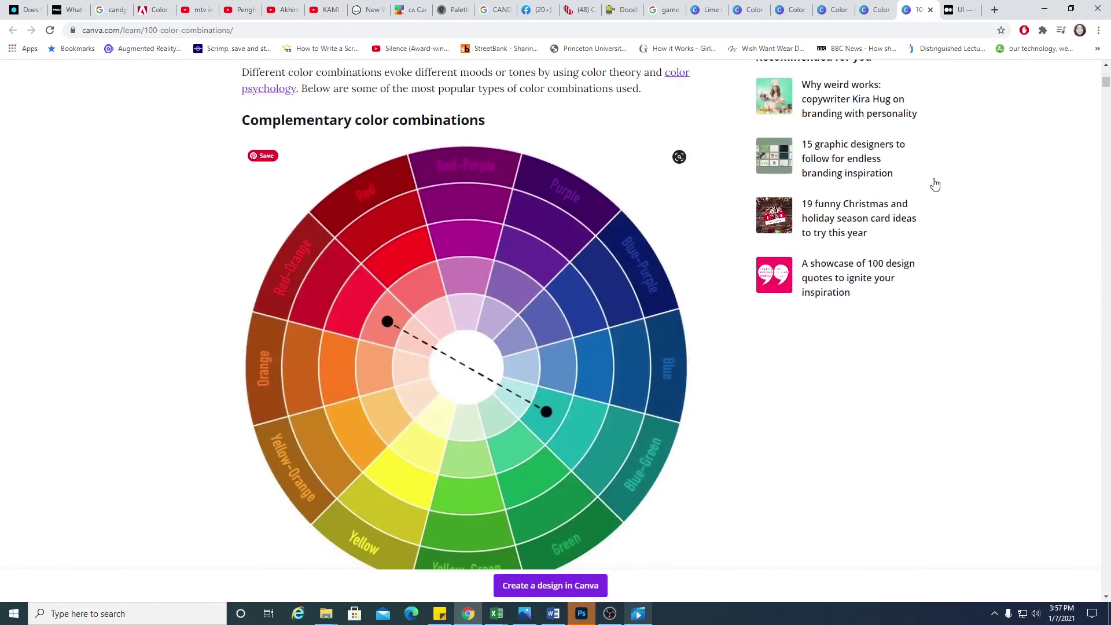
Step: Open adobecolor.com in a new tab, show Adobe Color's Color Wheel page and highlight its web address
left_click(994, 11)
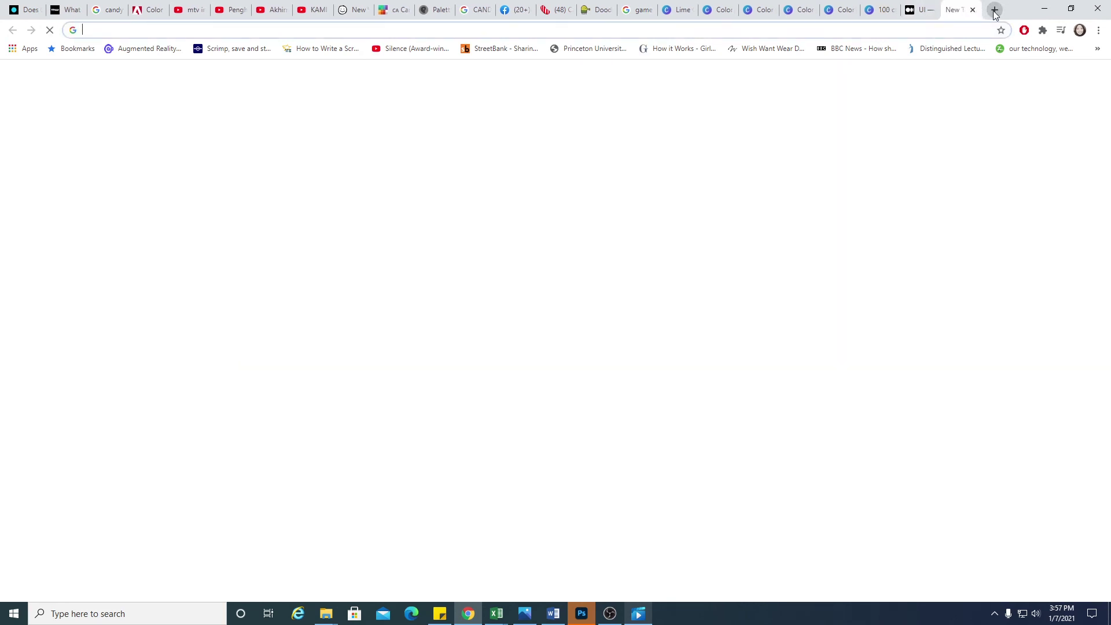
type("adobecolor.com")
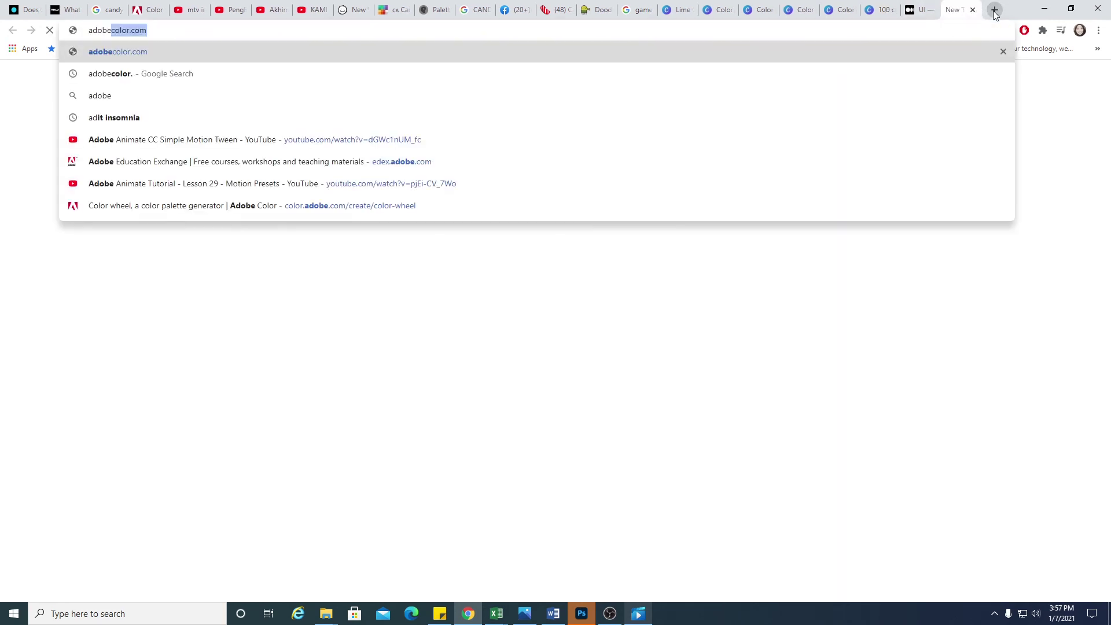
key("Return")
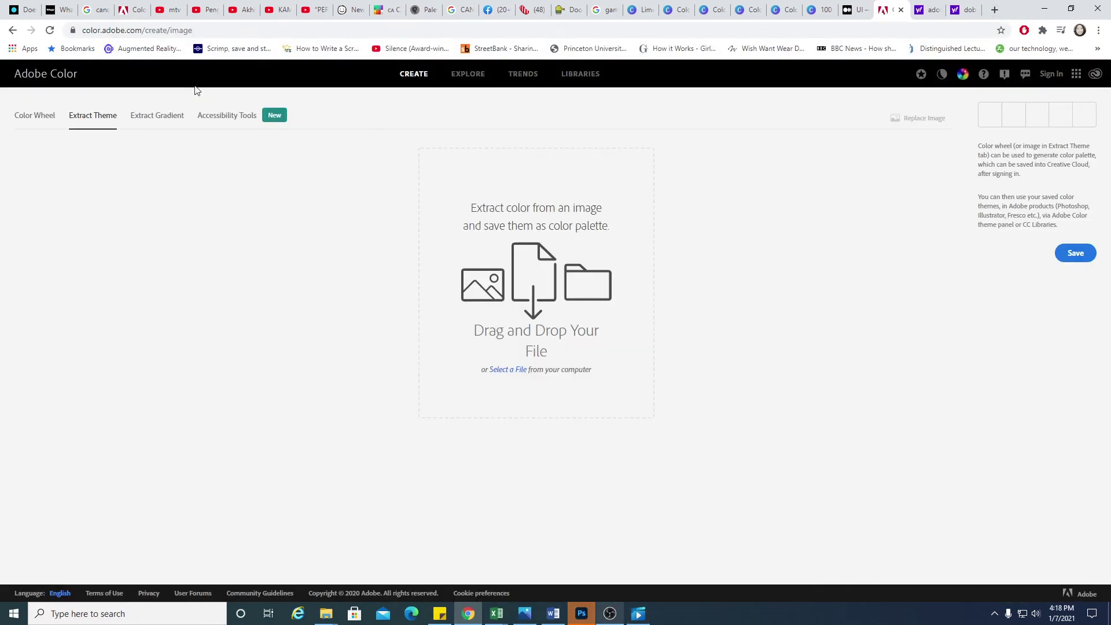
left_click(30, 121)
left_click(84, 30)
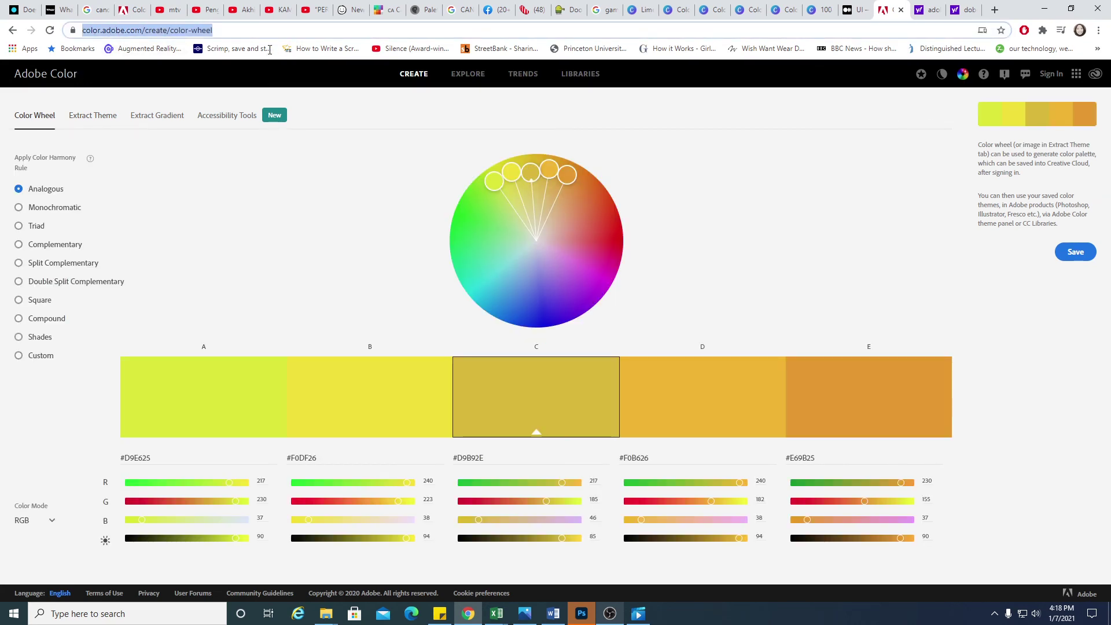
Step: Apply the Analogous harmony rule and widen the color spread until swatch E is orange EB7401
left_click(60, 208)
left_click(58, 190)
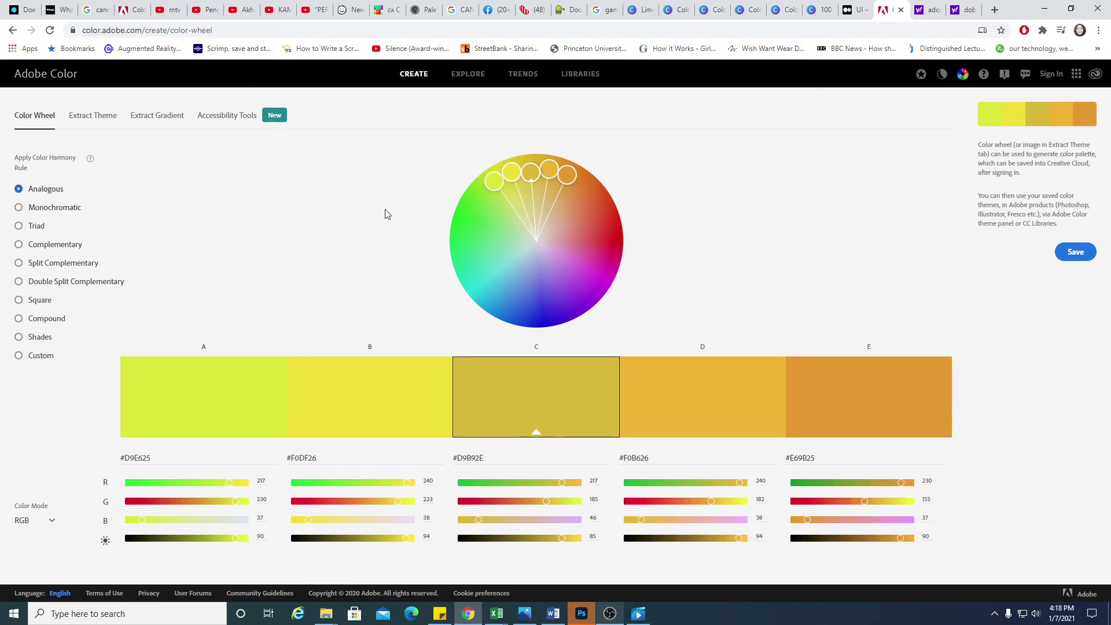
mouse_move(593, 201)
left_mouse_down()
mouse_move(589, 277)
mouse_move(595, 169)
left_mouse_up()
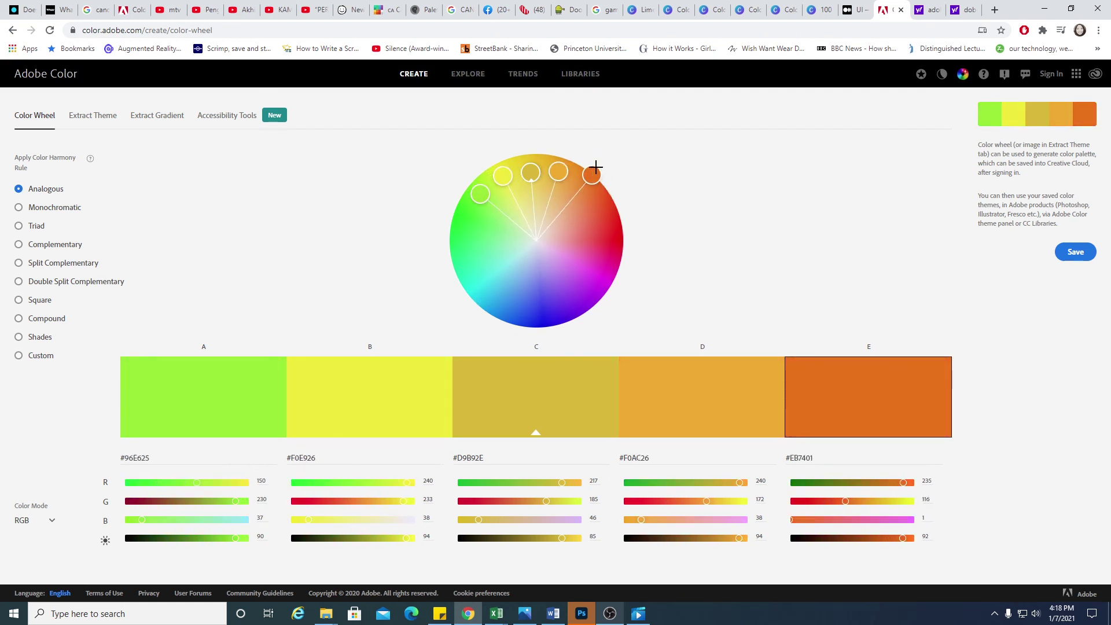
Step: Try the Monochromatic, Triad and Complementary harmony rules before choosing Split Complementary
left_click(65, 209)
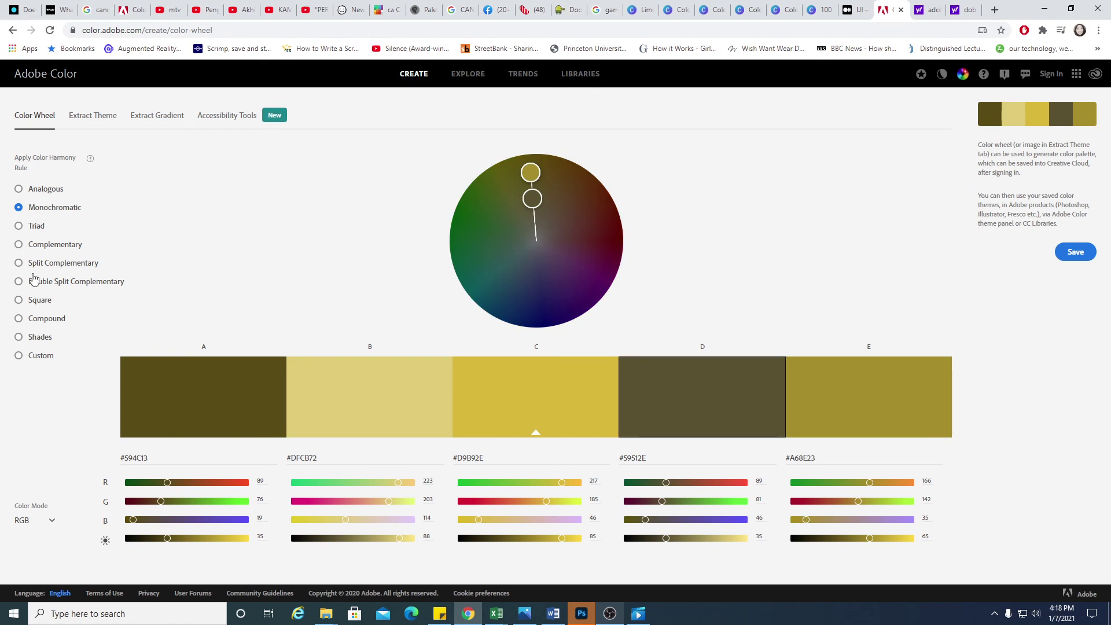
left_click(46, 228)
left_click(61, 245)
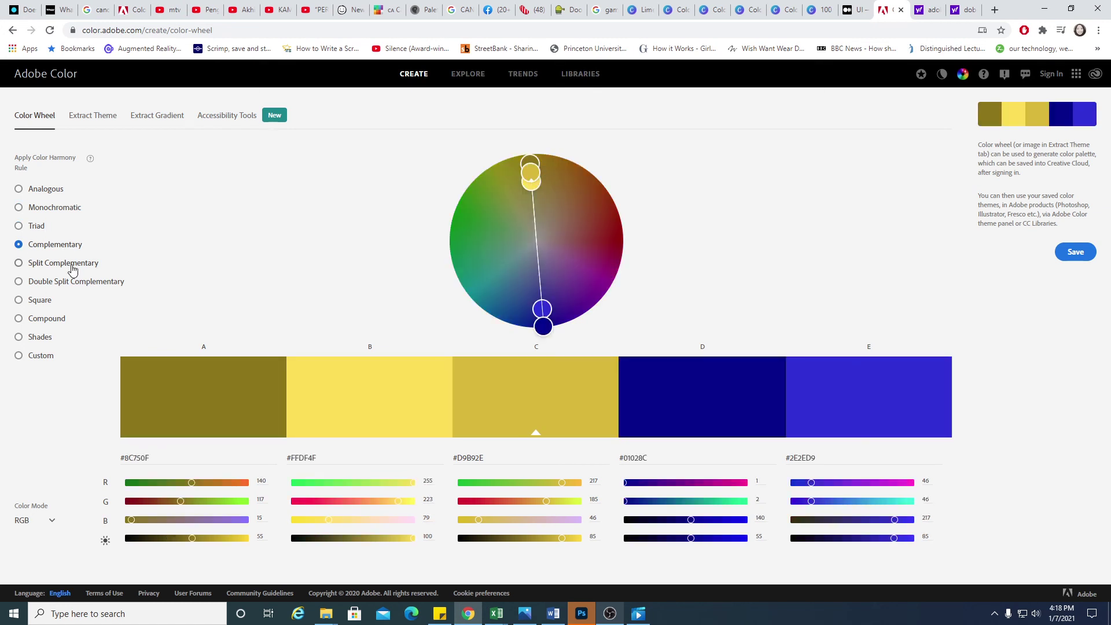
left_click(62, 263)
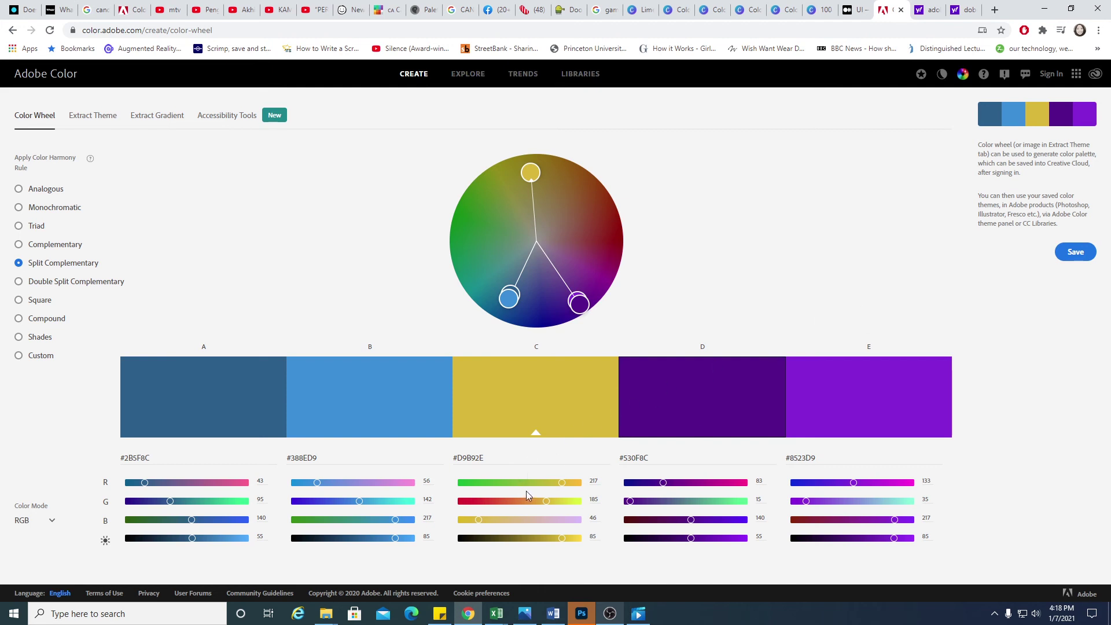
Step: Lower swatch C's red value to 191, and extract a color theme from the CANDY CRUSH image in the LAB LEVEL 12 folder
mouse_move(565, 482)
left_mouse_down()
mouse_move(498, 484)
mouse_move(551, 480)
left_mouse_up()
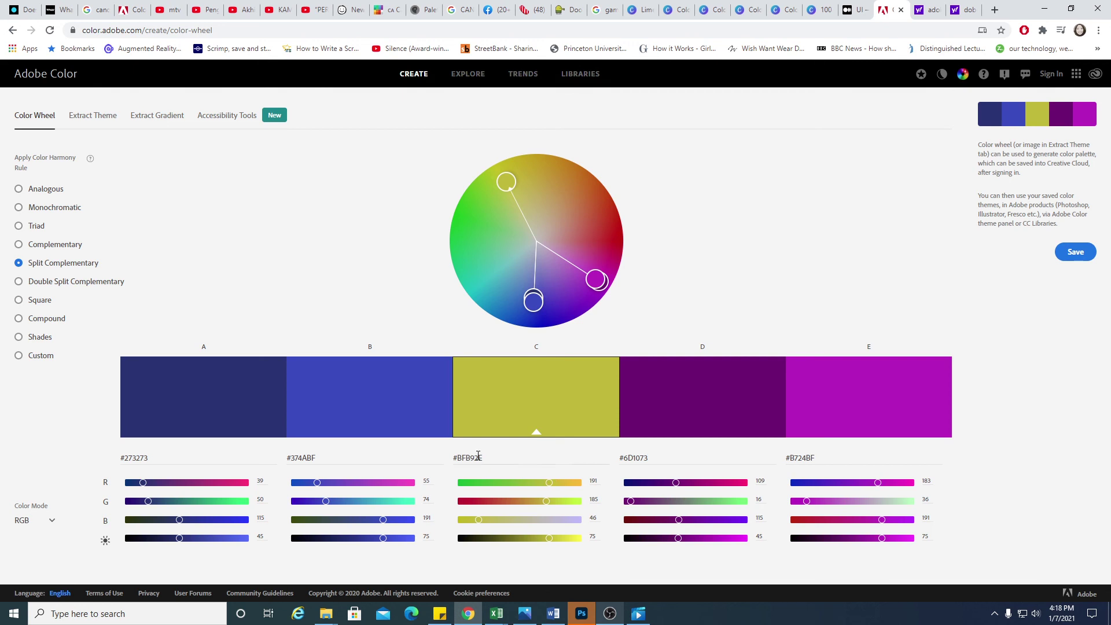
left_click(98, 119)
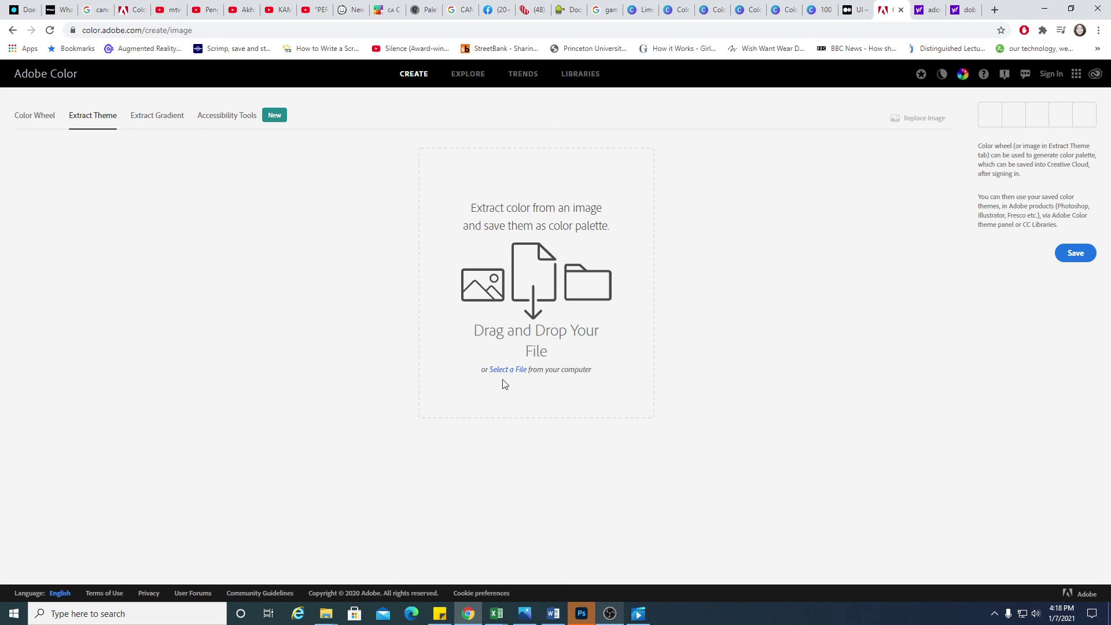
mouse_move(324, 614)
left_click(387, 577)
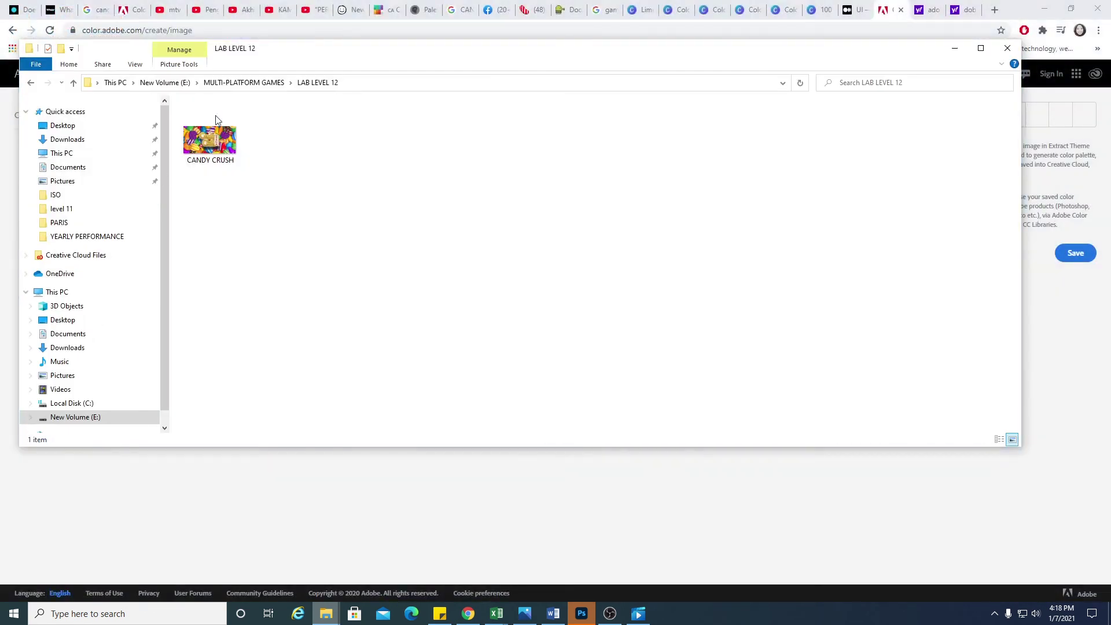
left_click_drag(360, 61, 631, 347)
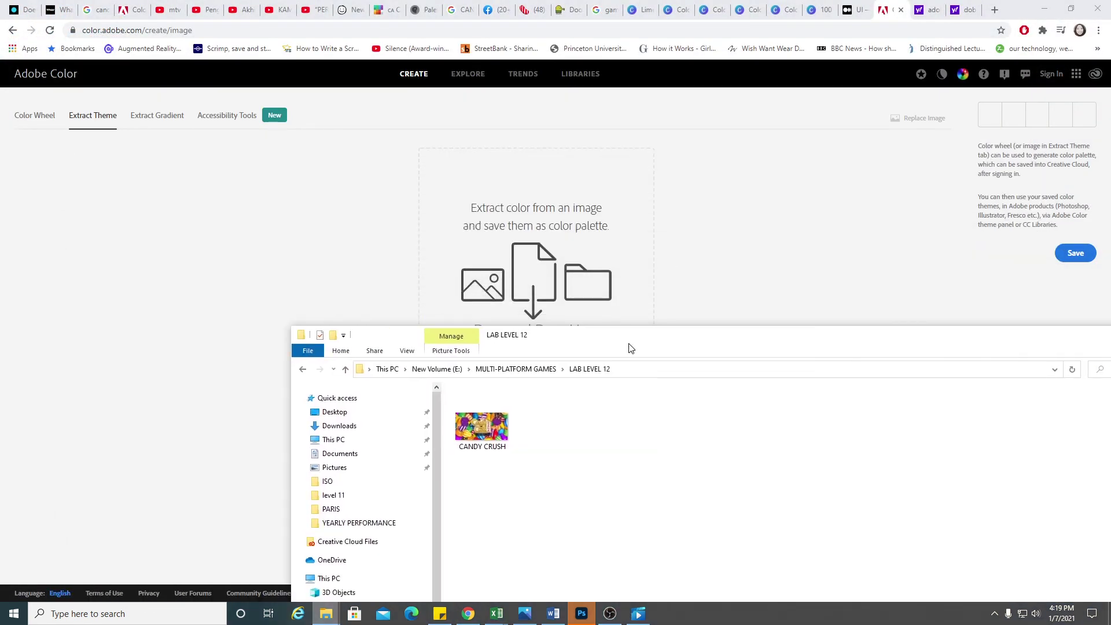
left_click_drag(482, 427, 559, 231)
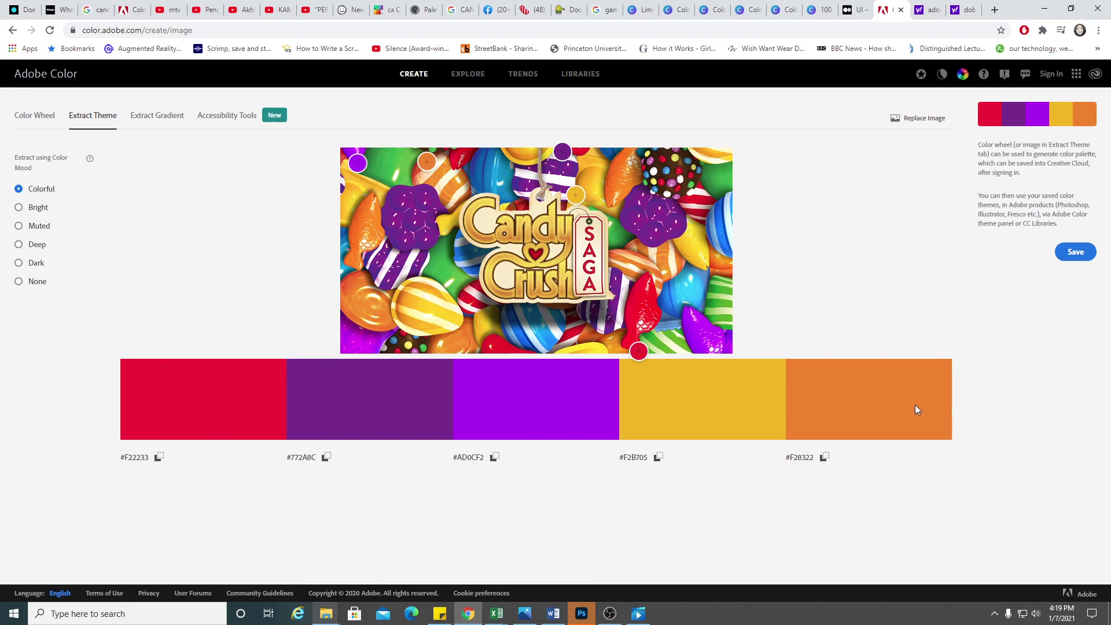
Step: Try to save the extracted theme by signing in to Adobe, and go back out of the sign-in pages
left_click(1073, 259)
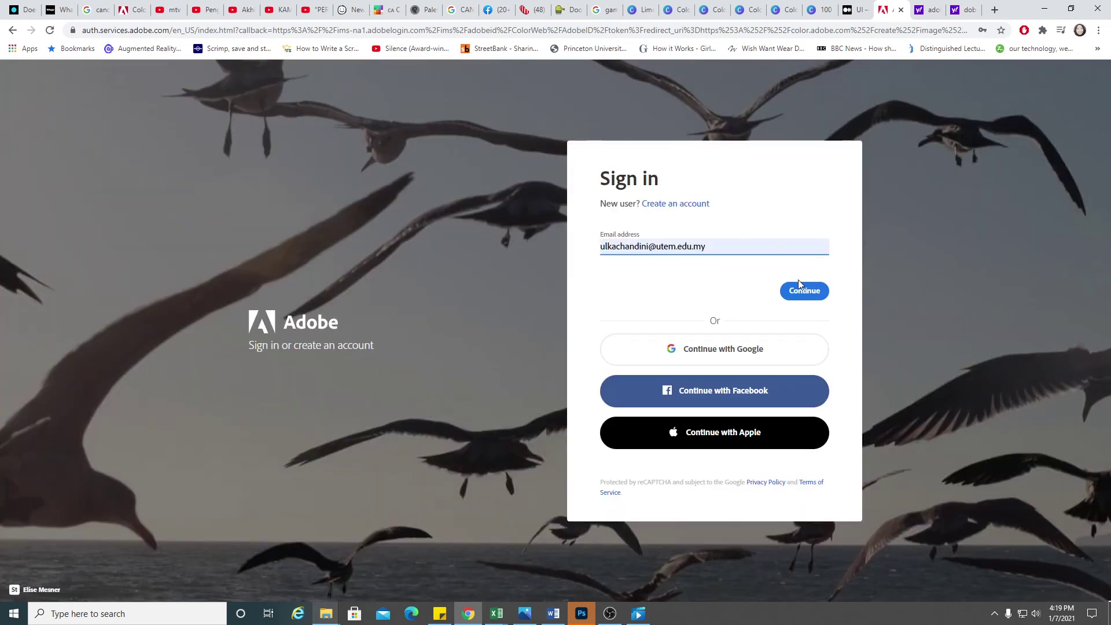
left_click(804, 290)
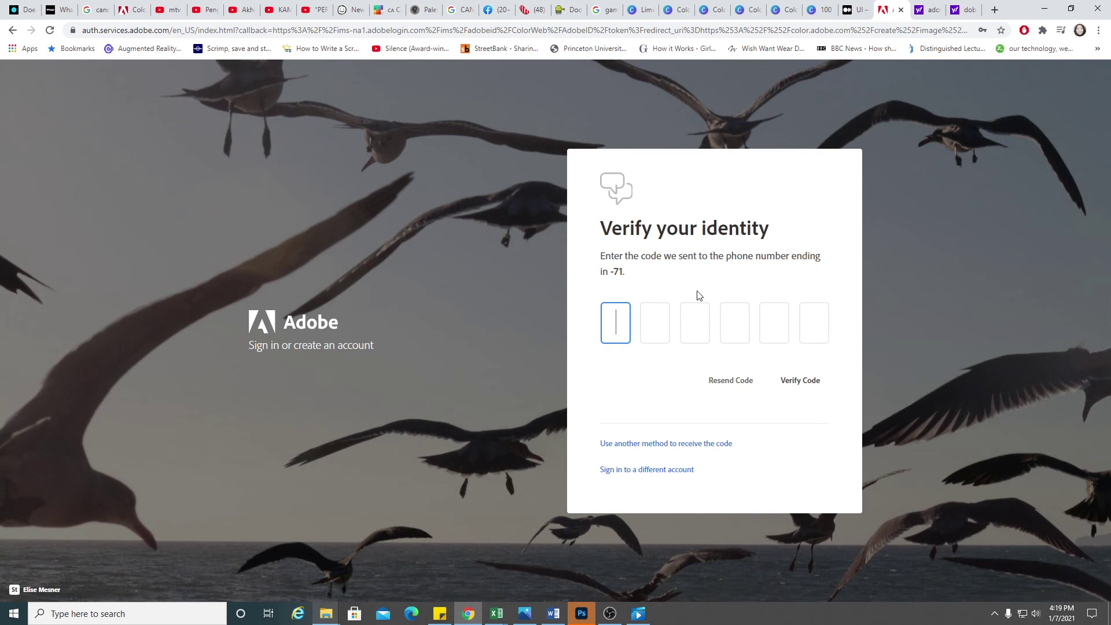
left_click(12, 32)
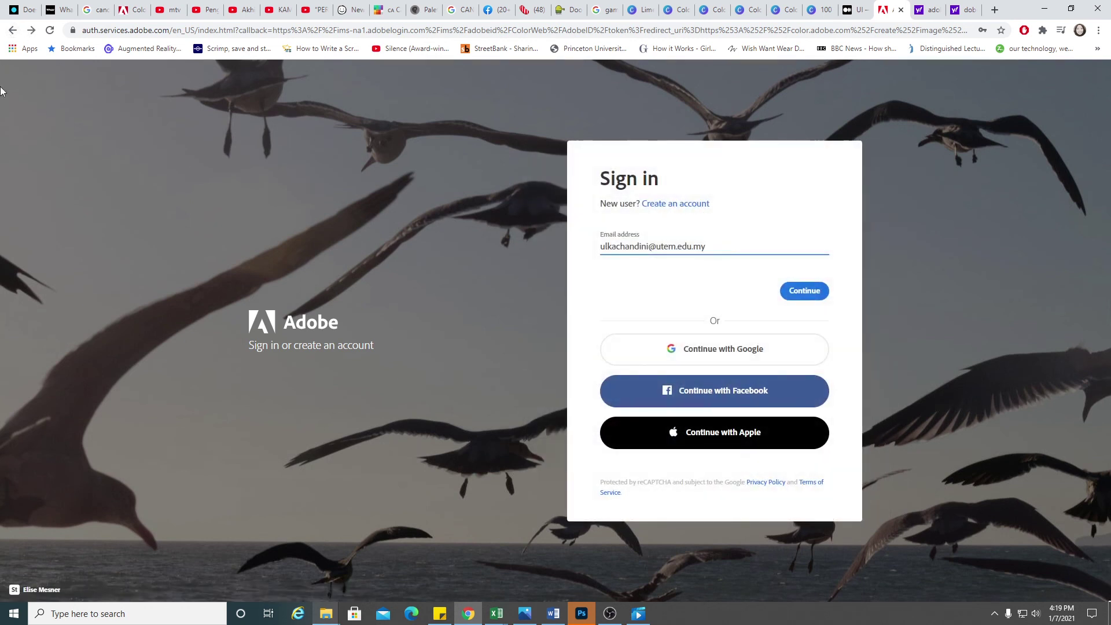
left_click(11, 32)
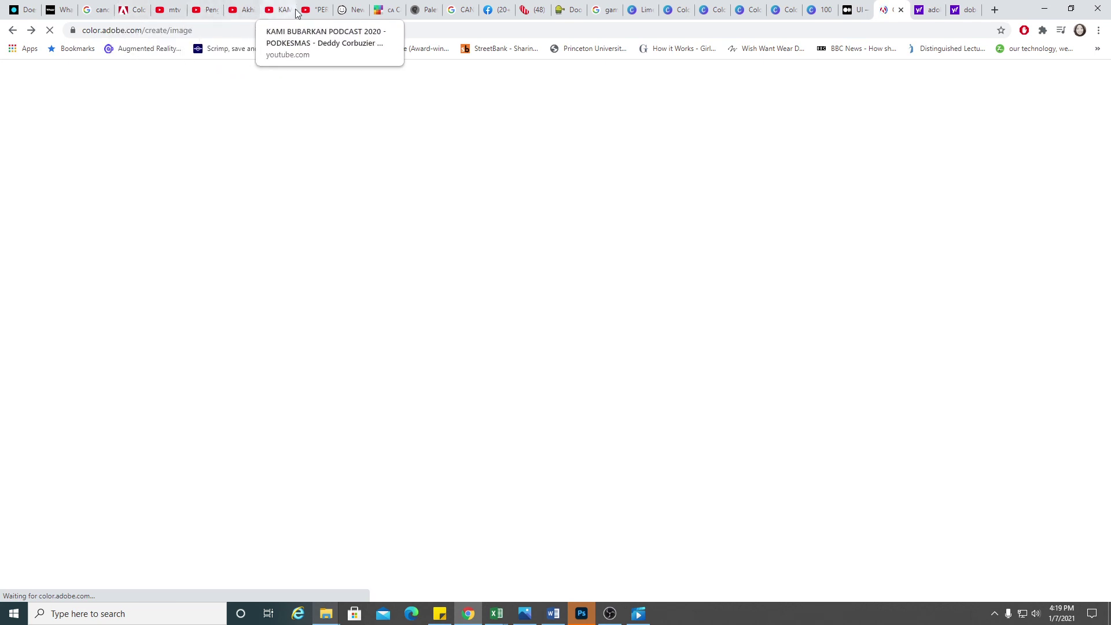
Step: Show the DOODLE JUMP start screen in New Wireframe 1 in Balsamiq Cloud, and return to Adobe Color
left_click(342, 10)
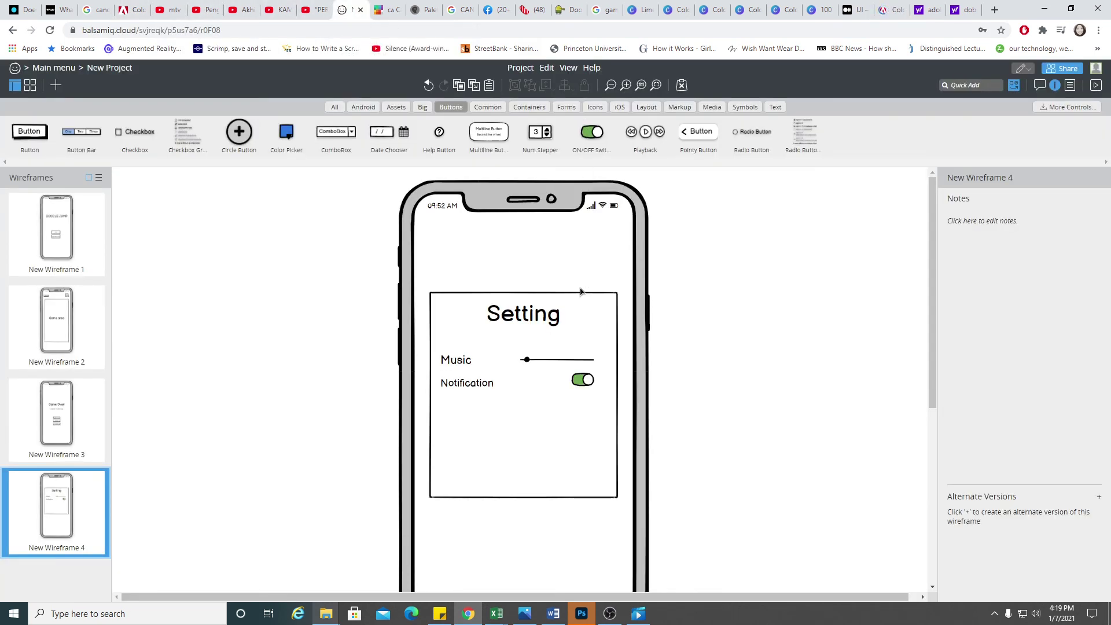
left_click(52, 238)
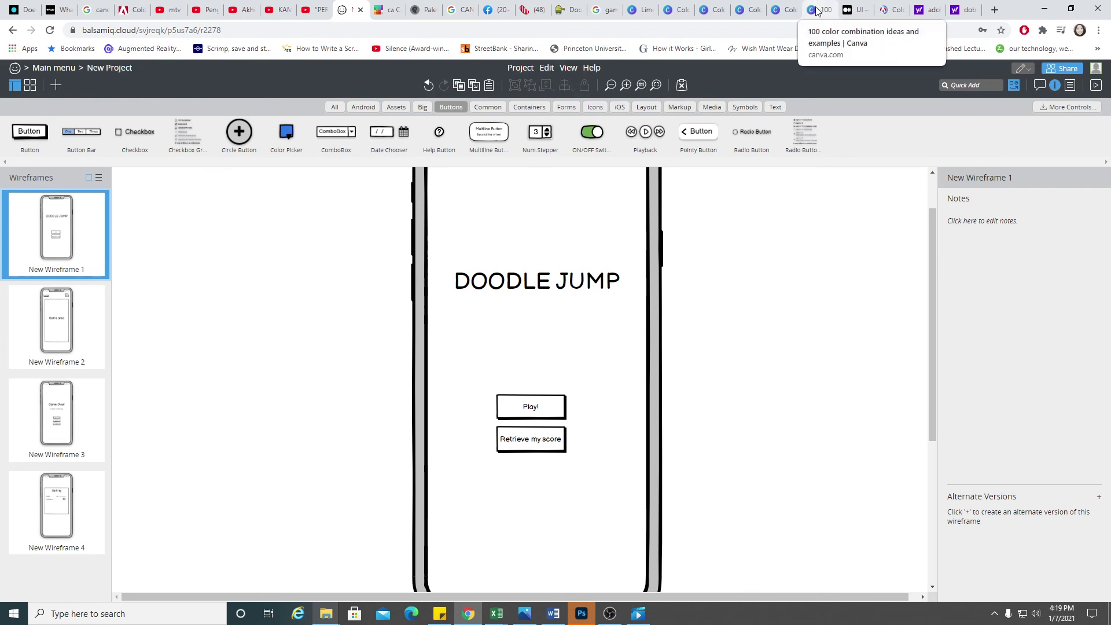
left_click(892, 12)
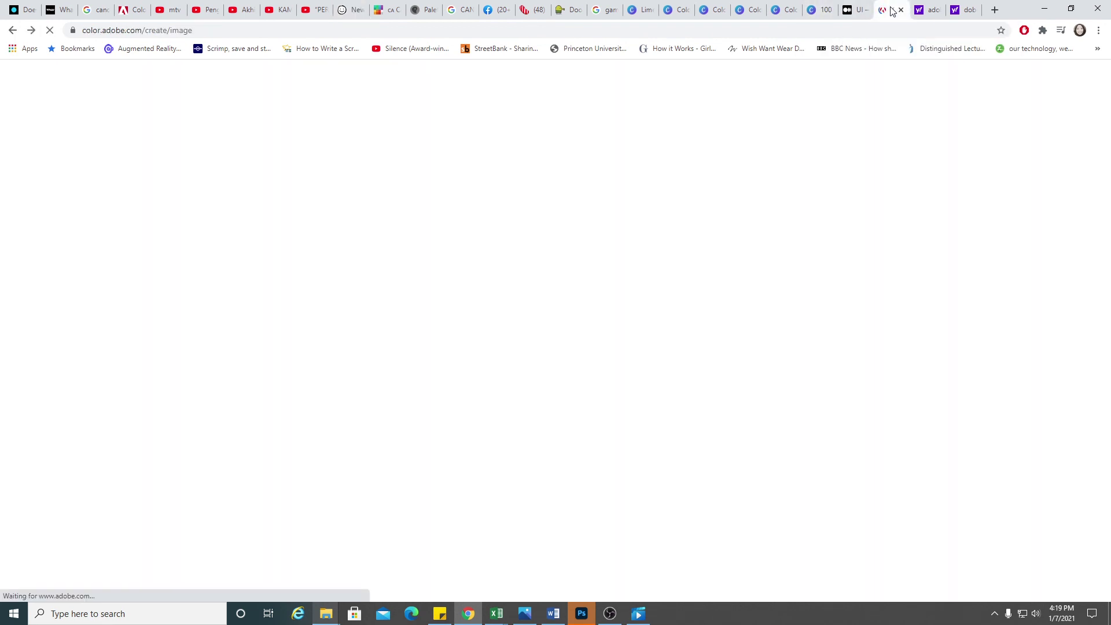
Step: Browse the palettes in Canva's 100 color combinations article, from Pastels back through Fun & Tropical to Garden Fresh
left_click(852, 10)
left_click(817, 8)
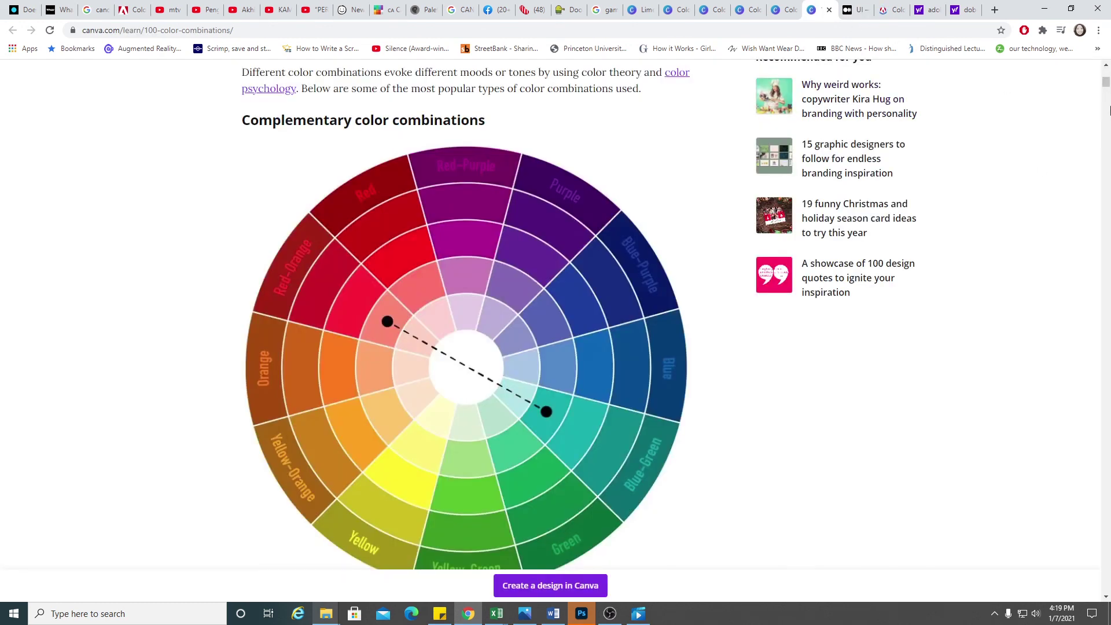
left_click_drag(1106, 140, 1096, 299)
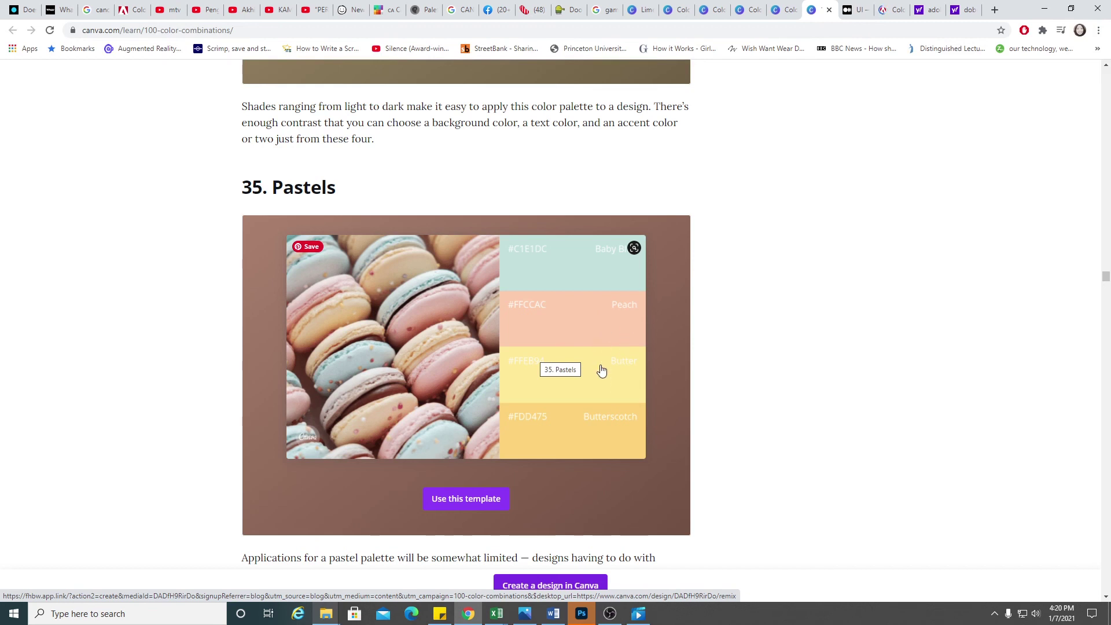
scroll(586, 421, "up", 10)
scroll(586, 421, "up", 20)
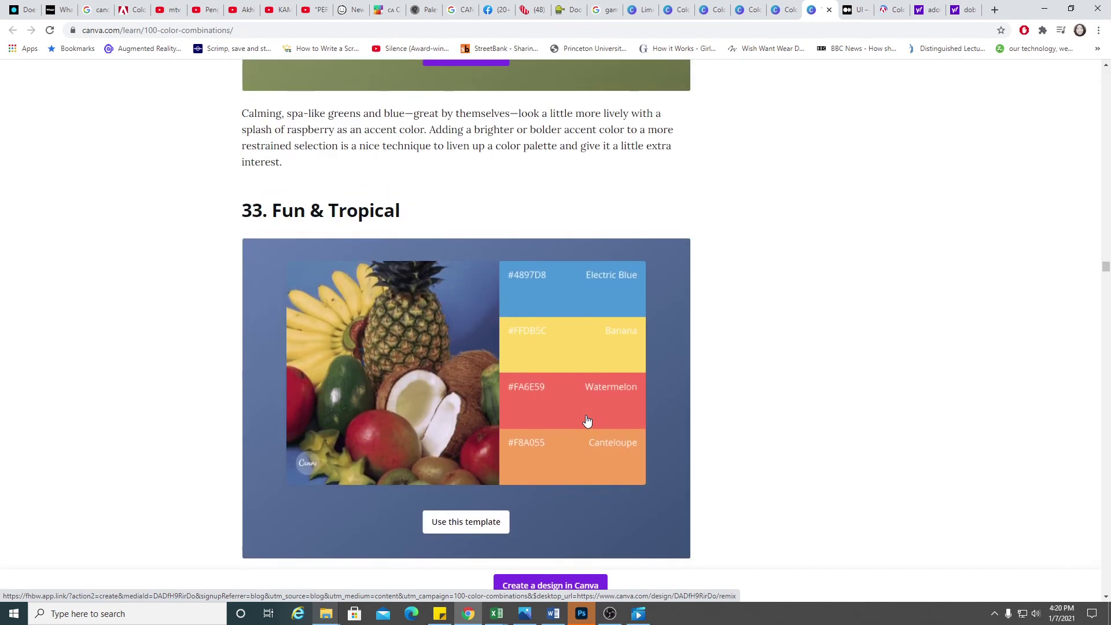
scroll(586, 421, "up", 20)
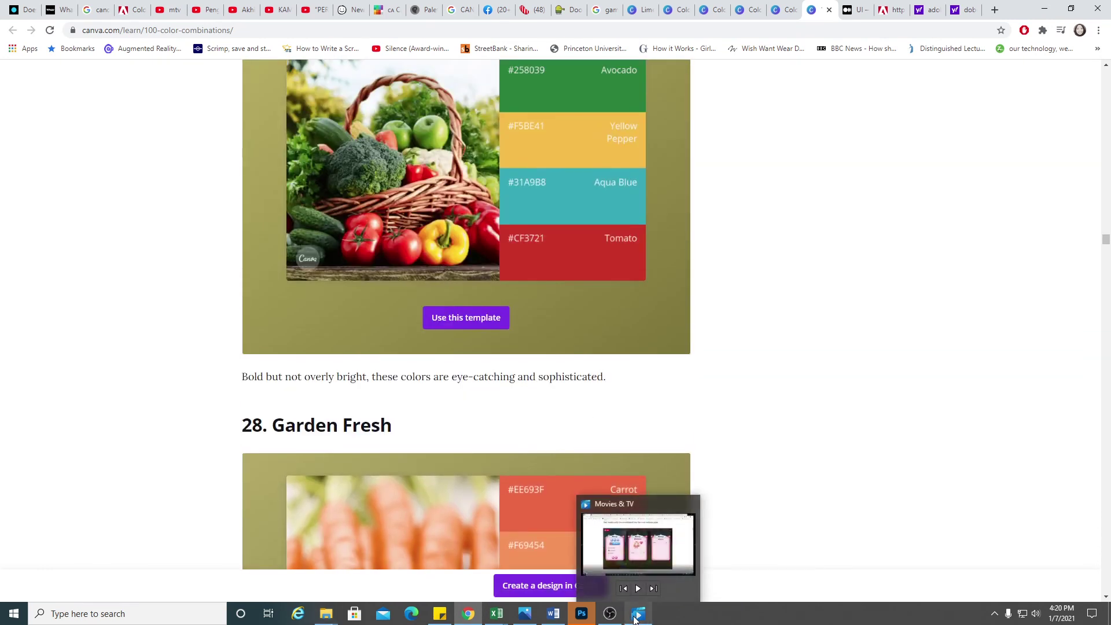
left_click(609, 614)
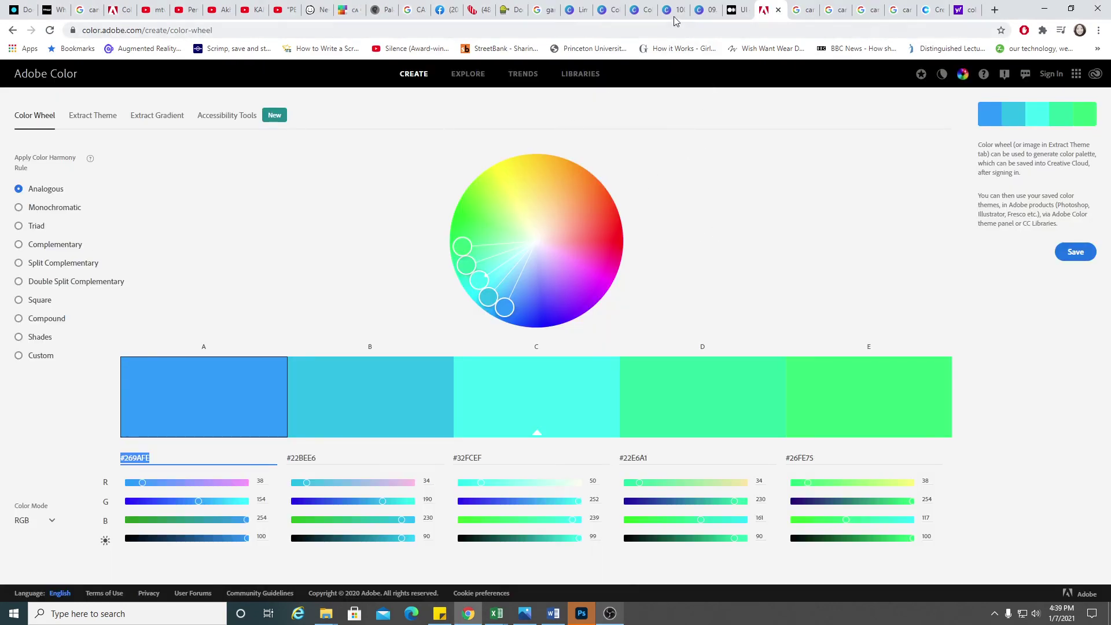
Step: Copy the Hot Pink code #FFAEBC from Canva's Color Palette Generator into swatch A in Adobe Color
left_click(667, 15)
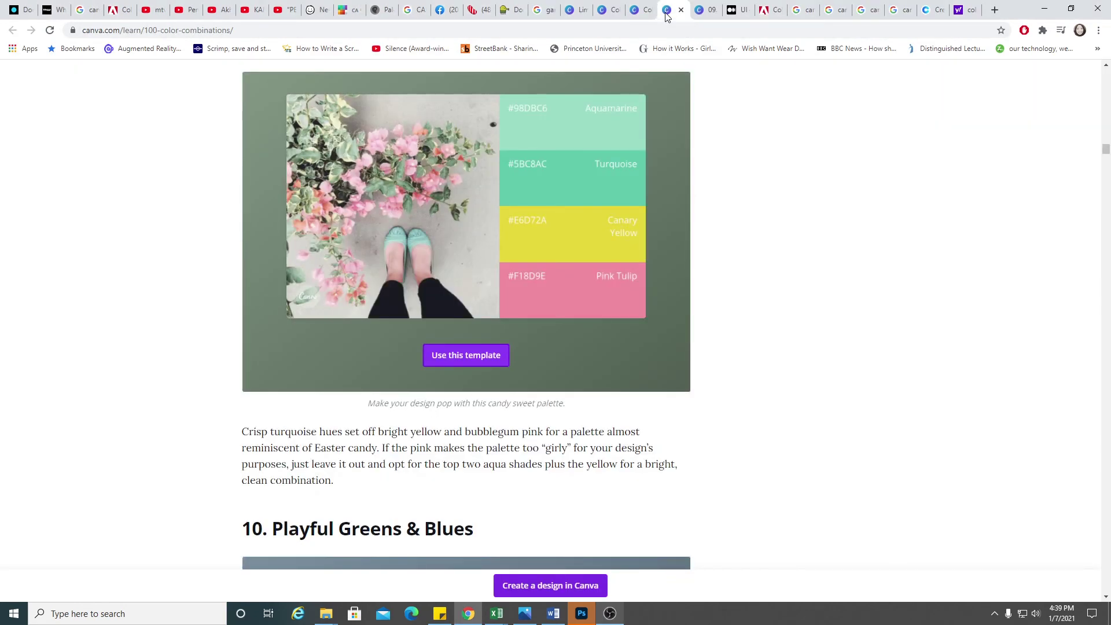
left_click(642, 11)
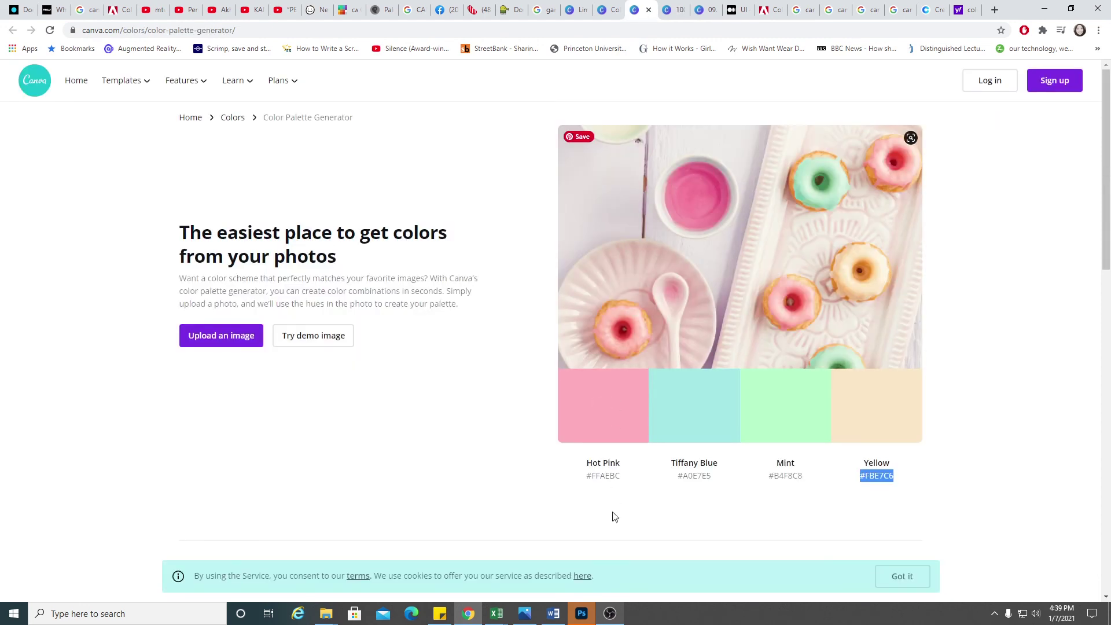
left_click_drag(584, 475, 627, 479)
key("ctrl+c")
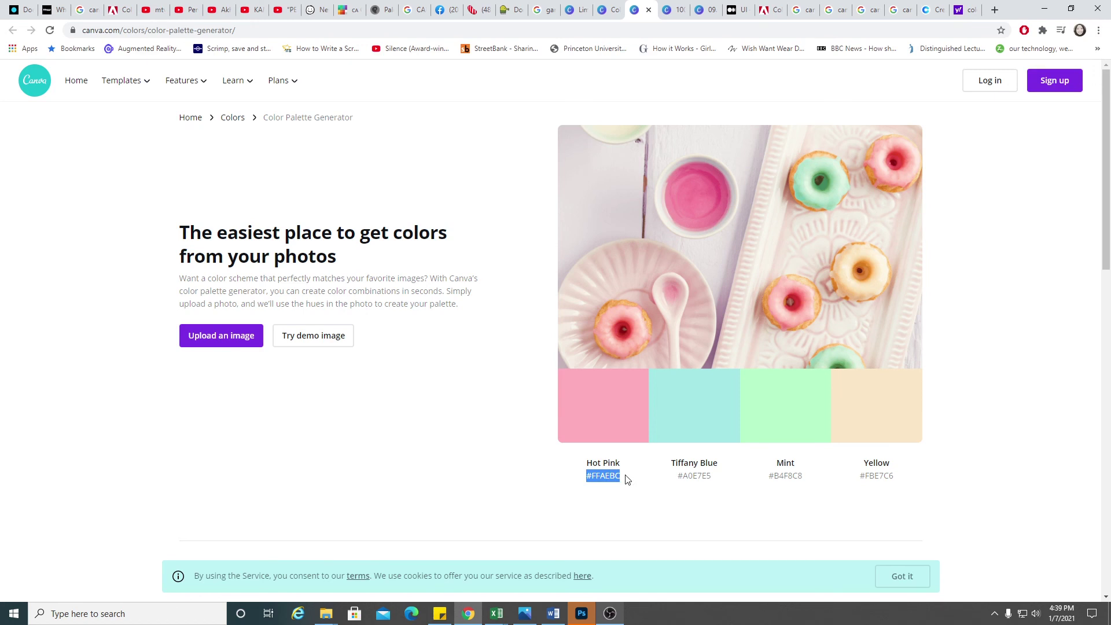
left_click(770, 10)
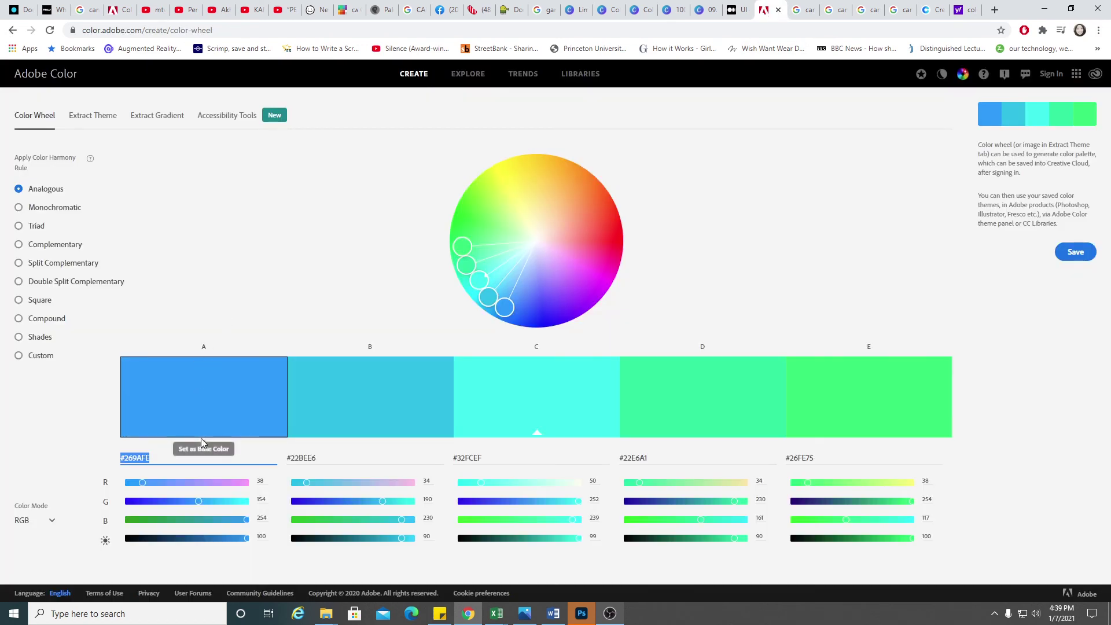
key("ctrl+v")
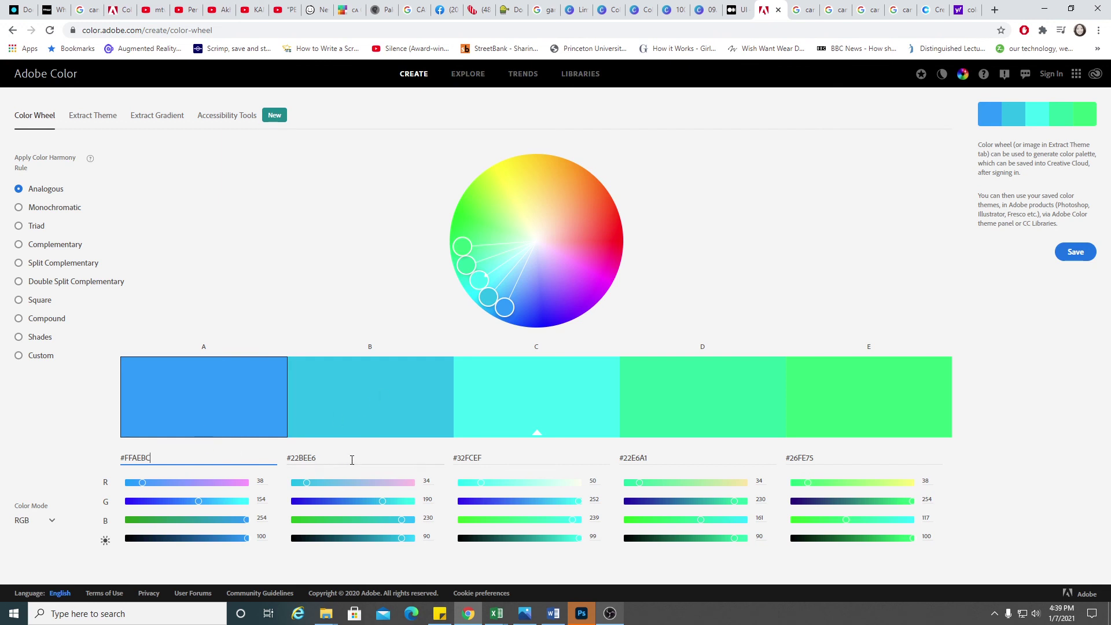
left_click(351, 460)
Step: Set swatch B in Adobe Color to the Tiffany Blue code #A0E7E5 copied from Canva's Color Palette Generator
left_click(635, 10)
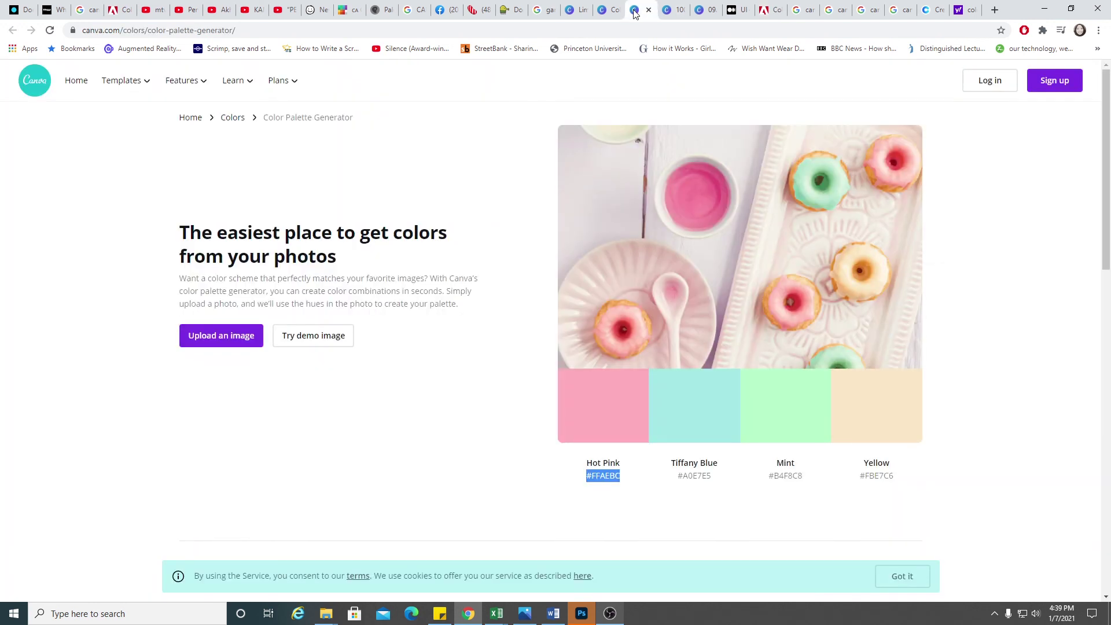
left_click_drag(722, 478, 670, 478)
key("ctrl+c")
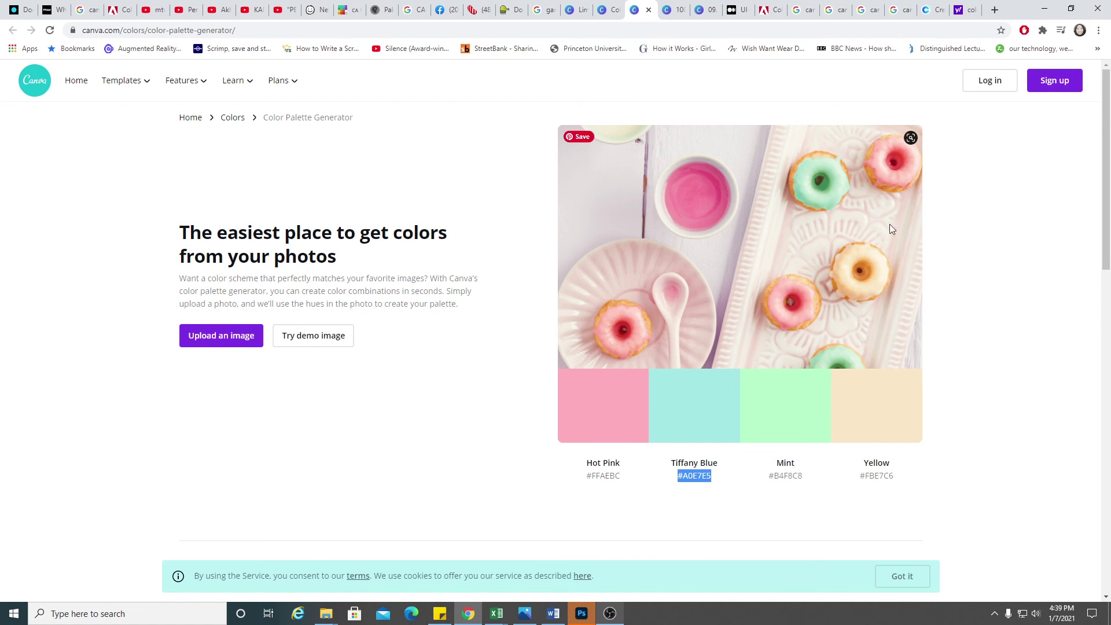
left_click(770, 10)
left_click_drag(336, 460, 236, 454)
key("ctrl+v")
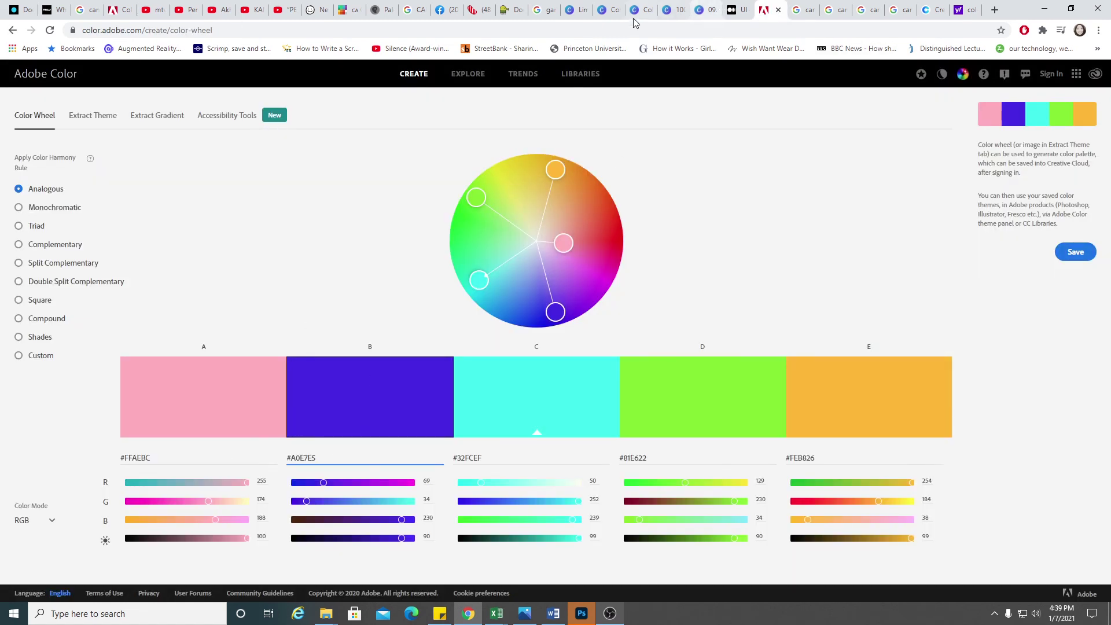
key("Return")
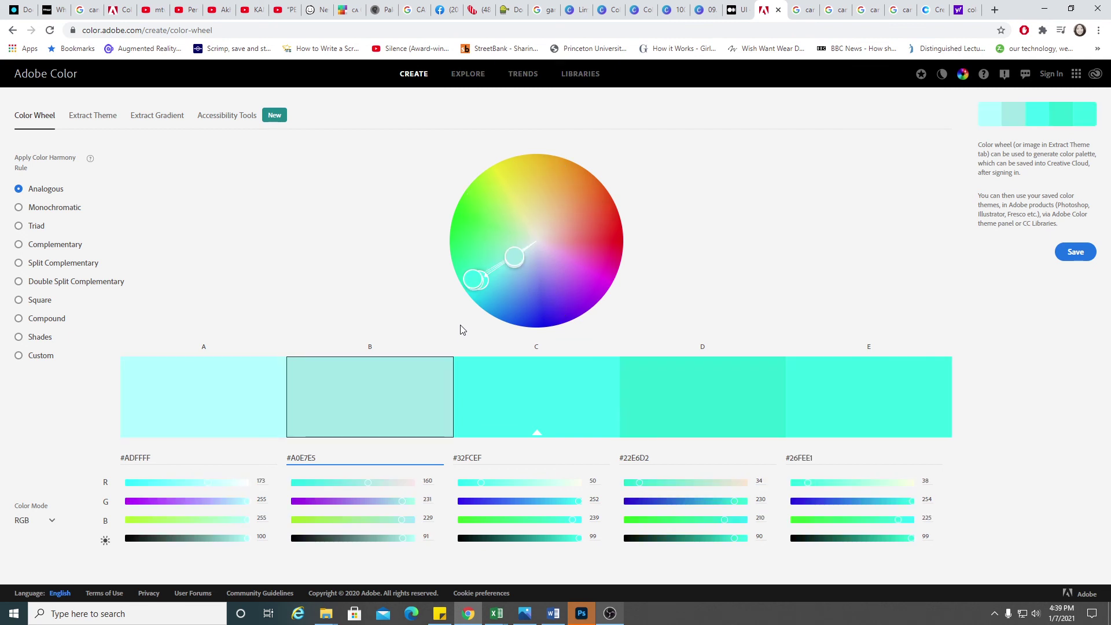
Step: Switch the harmony rule to Custom and set swatch A to Canva's Hot Pink code #FFAEBC
left_click_drag(215, 454, 79, 456)
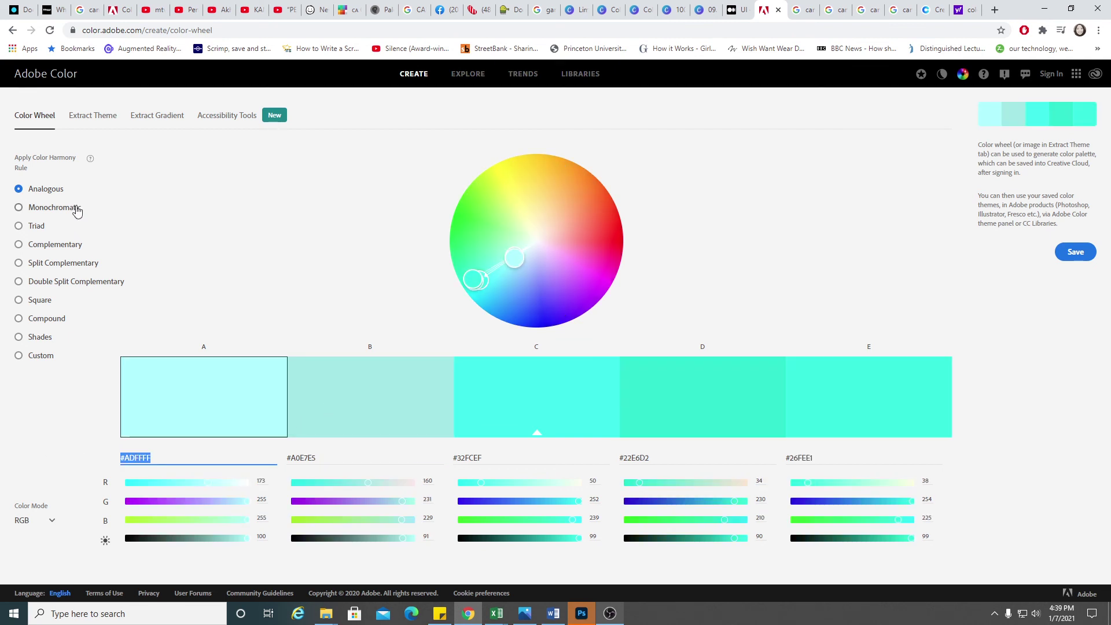
left_click(41, 357)
triple_click(190, 458)
left_click(636, 10)
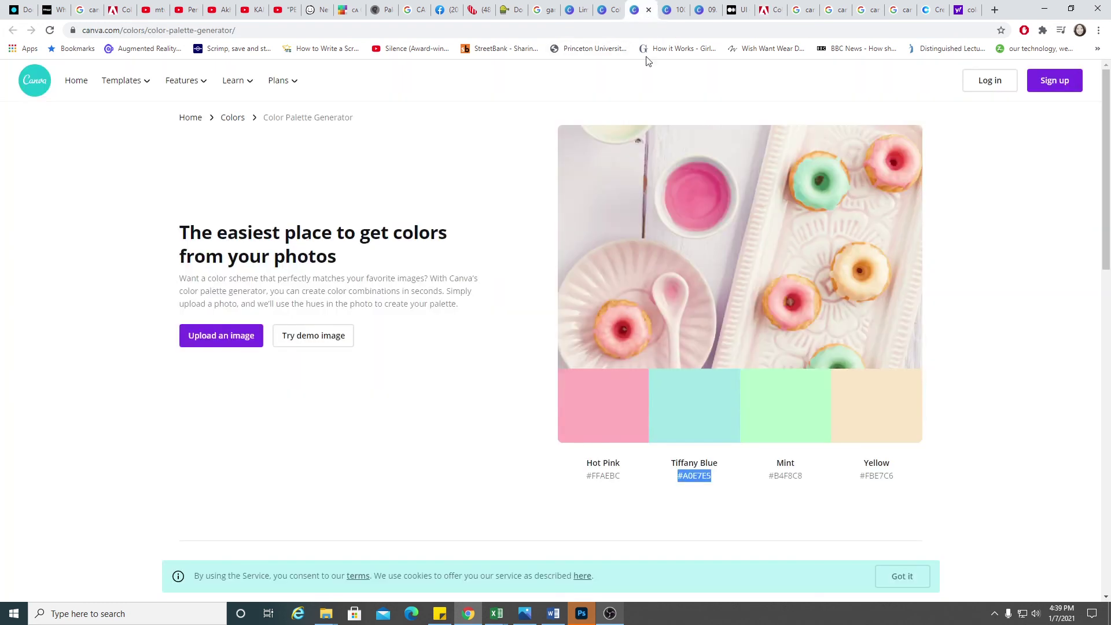
left_click_drag(624, 475, 564, 475)
key("ctrl+c")
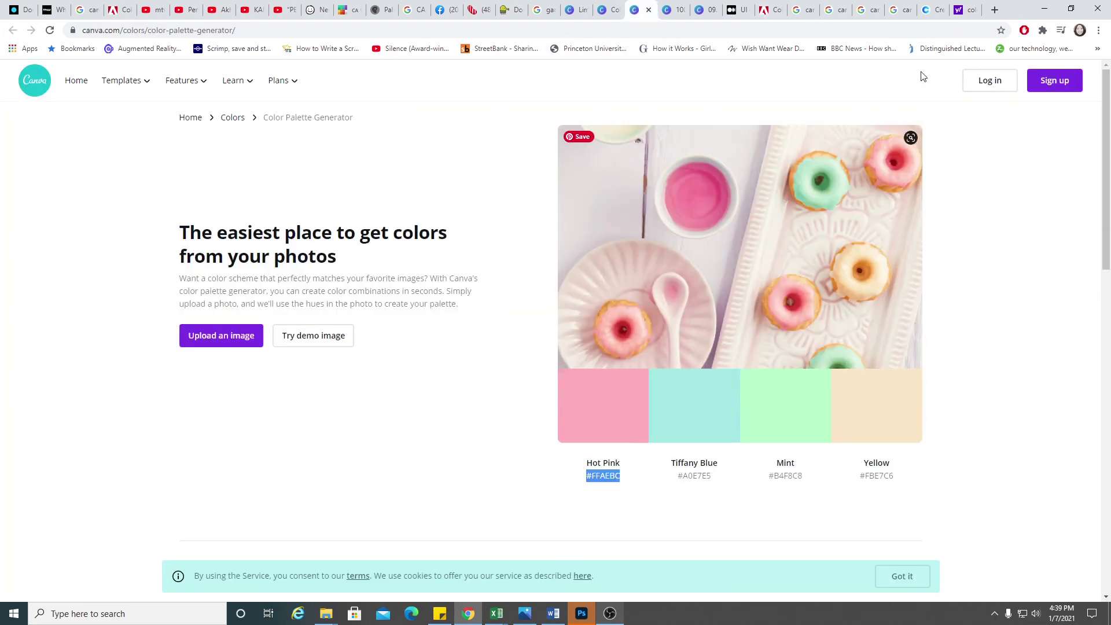
left_click(769, 10)
key("ctrl+v")
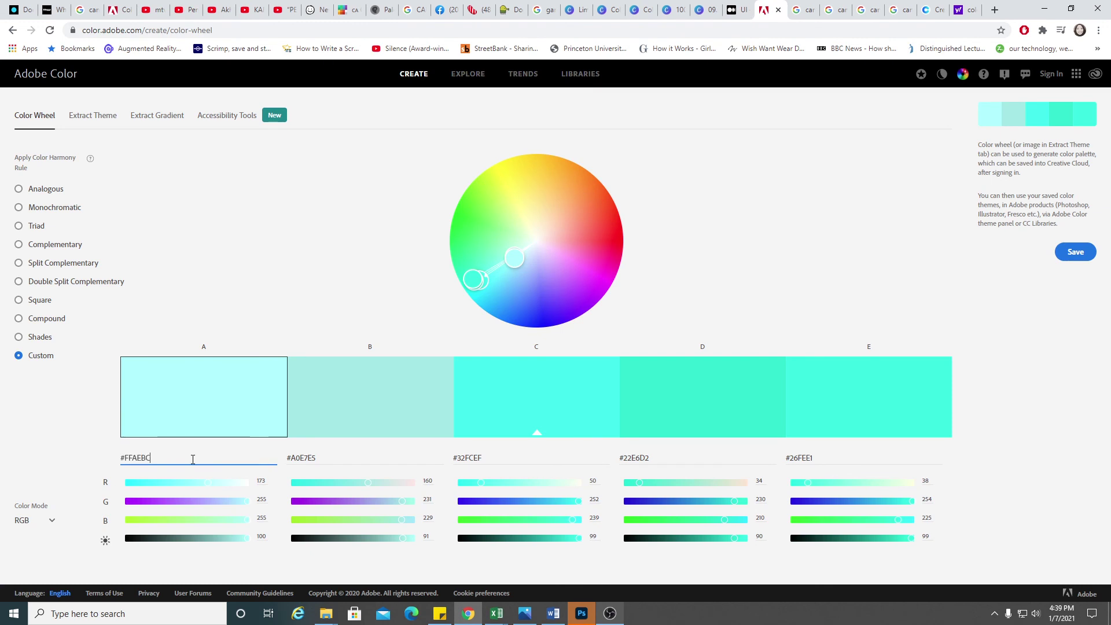
key("Return")
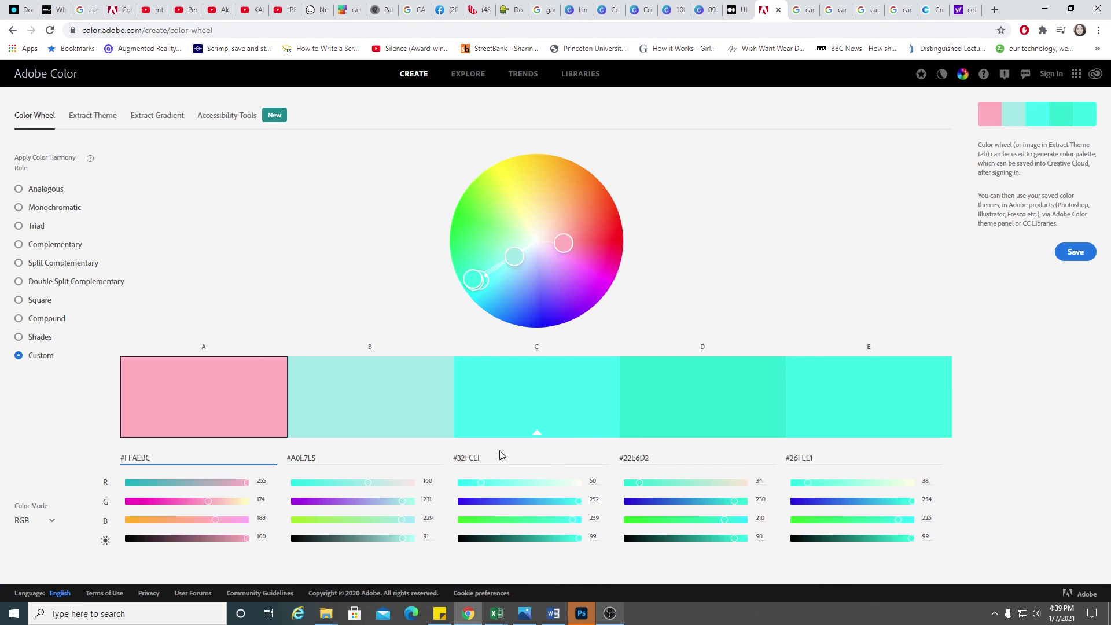
Step: Set swatch C in Adobe Color to the Mint code #B4F8C8 copied from Canva's Color Palette Generator
left_click(666, 11)
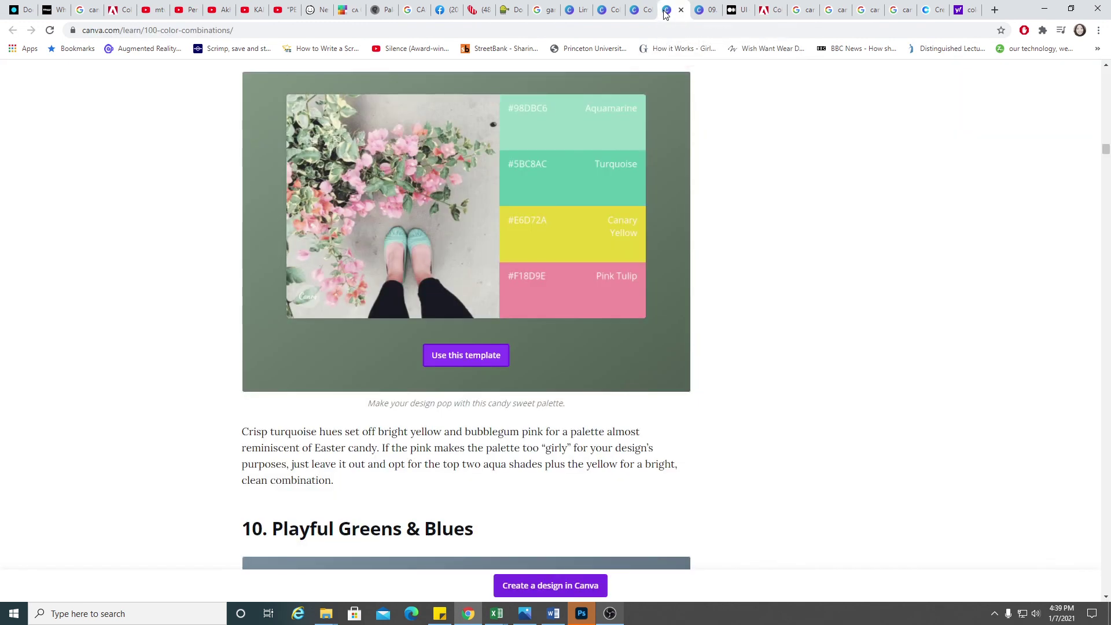
left_click(636, 10)
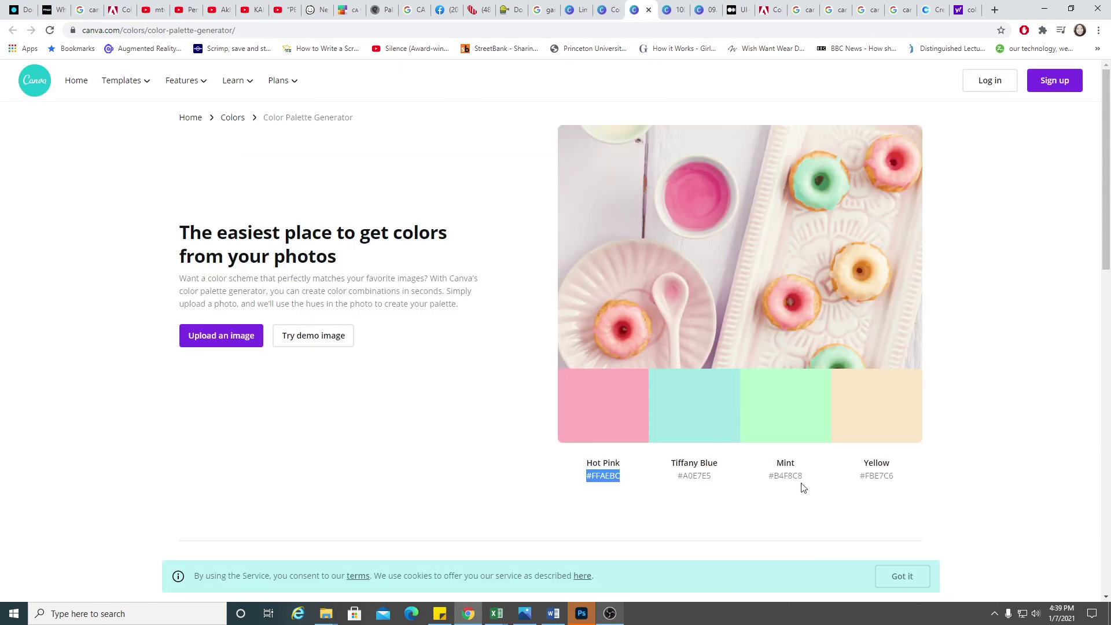
left_click_drag(802, 476, 767, 476)
key("ctrl+c")
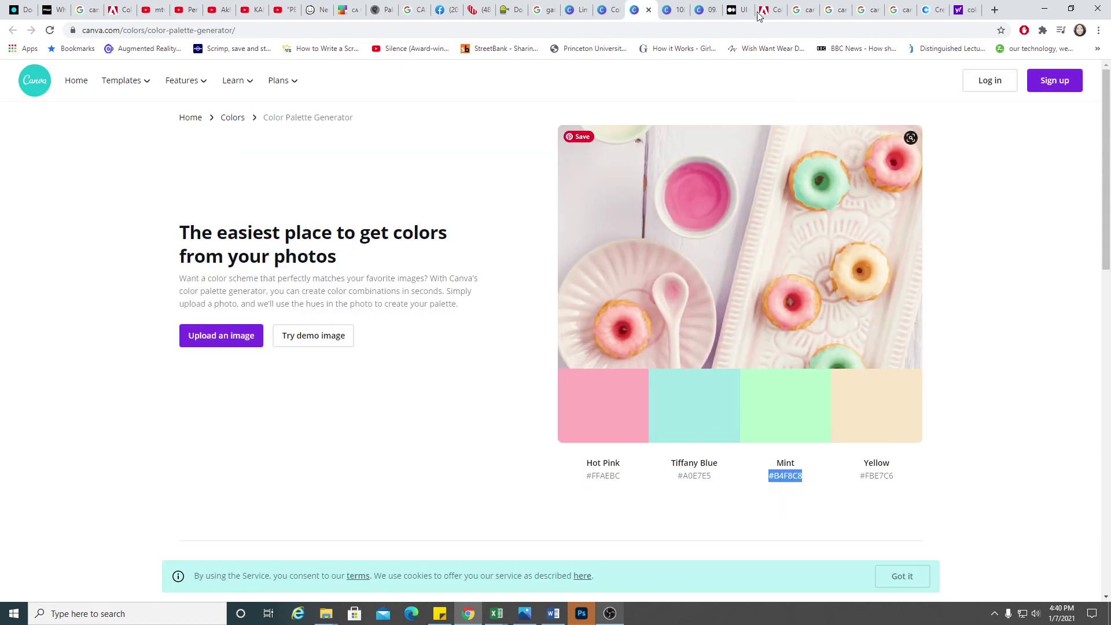
left_click(765, 11)
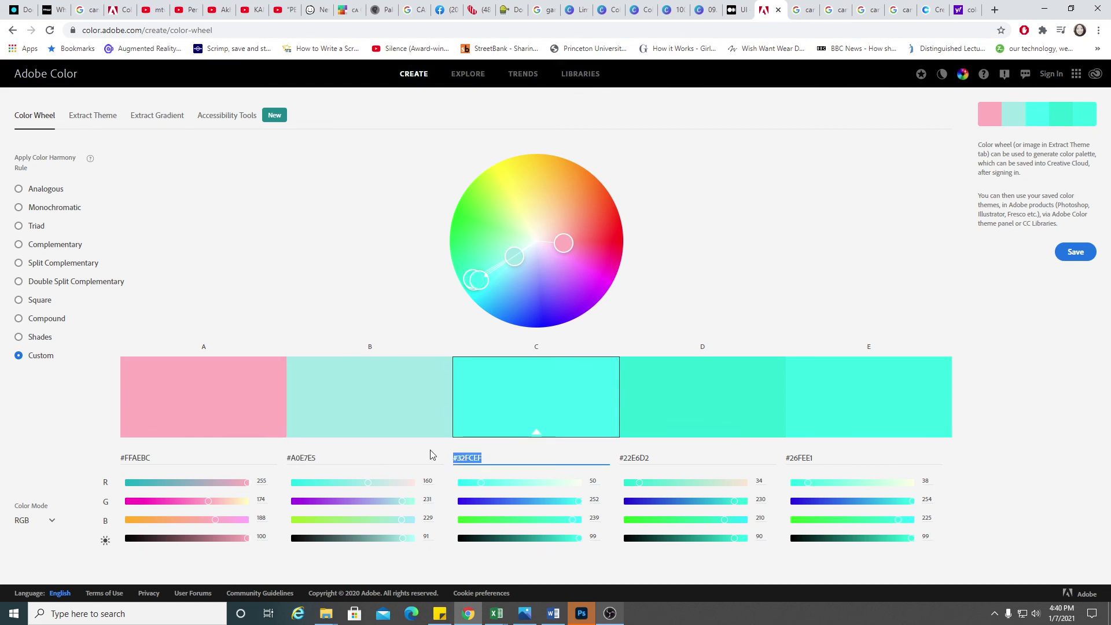
key("ctrl+v")
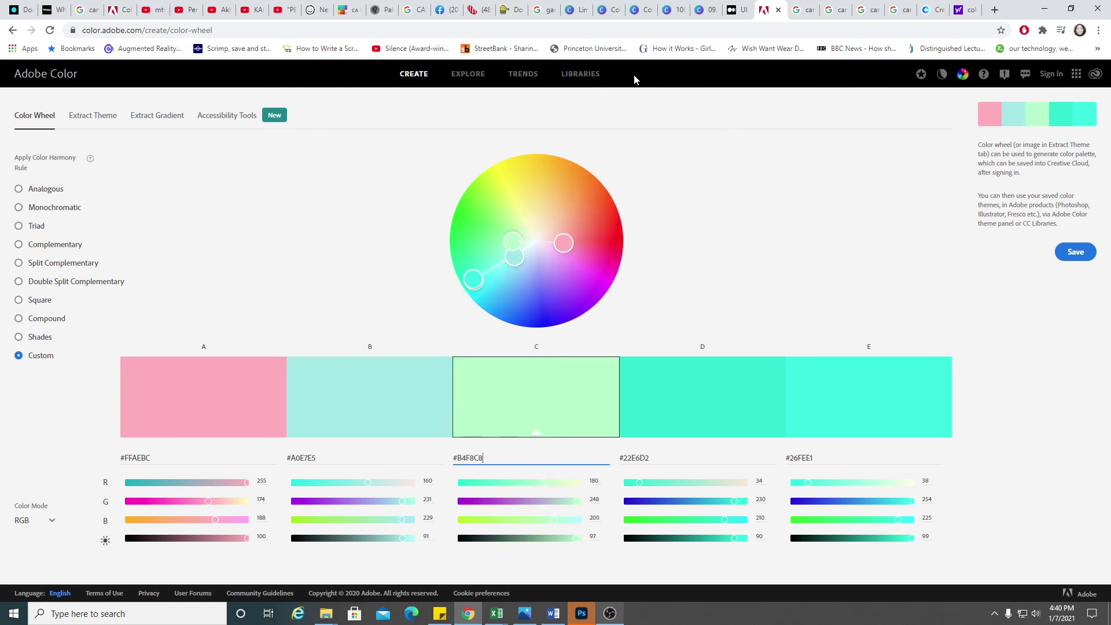
Step: Copy the Yellow code #FBE7C6 from Canva's Color Palette Generator into swatch D in Adobe Color
left_click(610, 11)
left_click(664, 12)
left_click(640, 10)
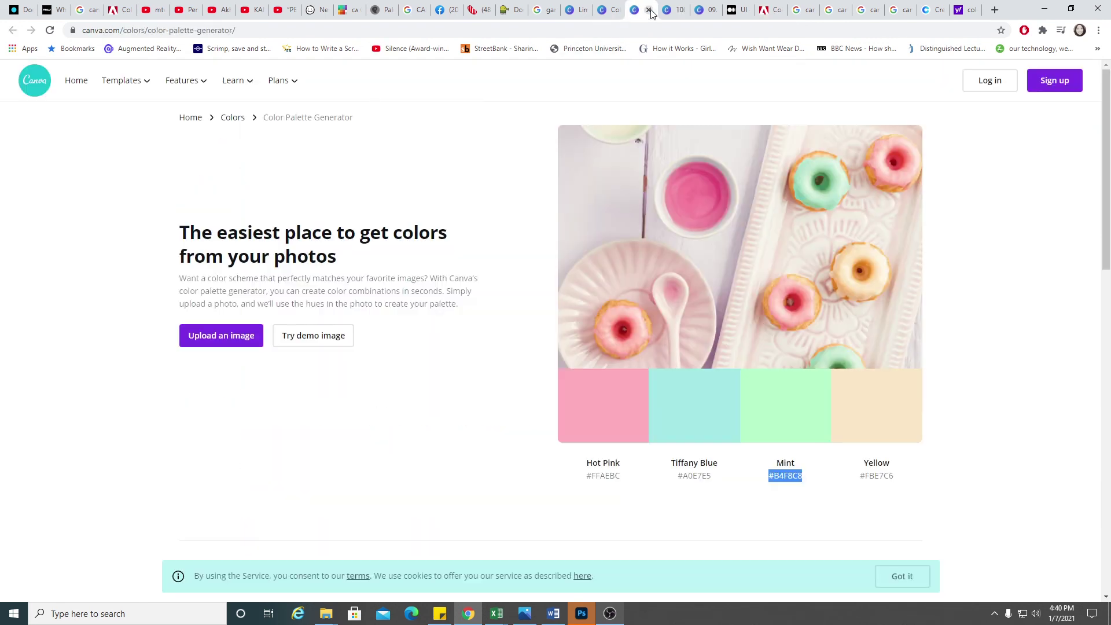
left_click_drag(903, 478, 843, 481)
key("ctrl+c")
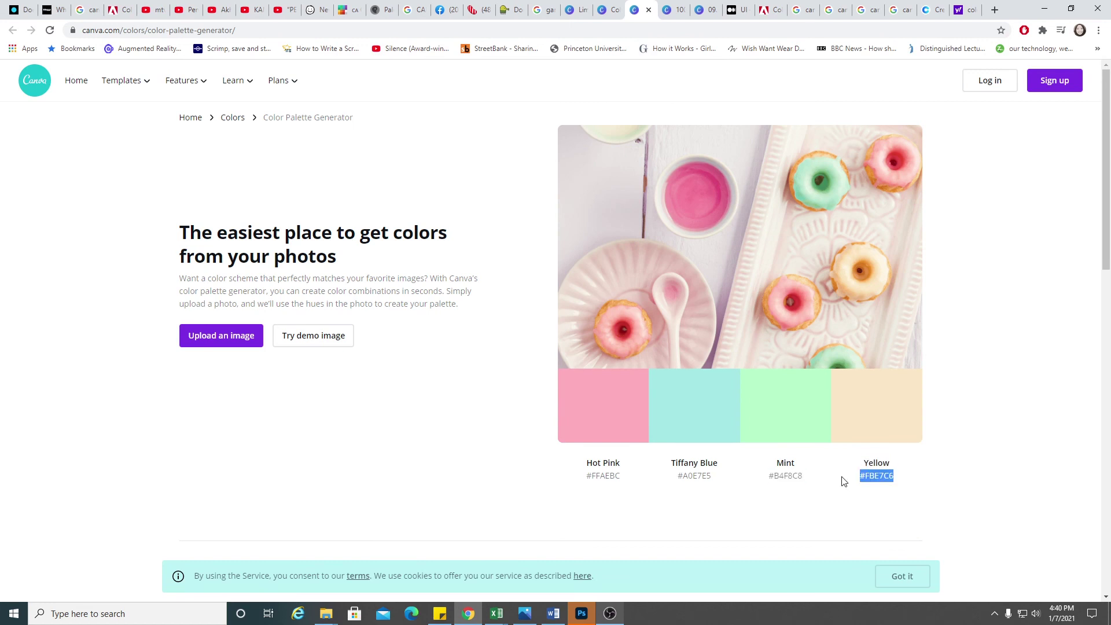
left_click(773, 10)
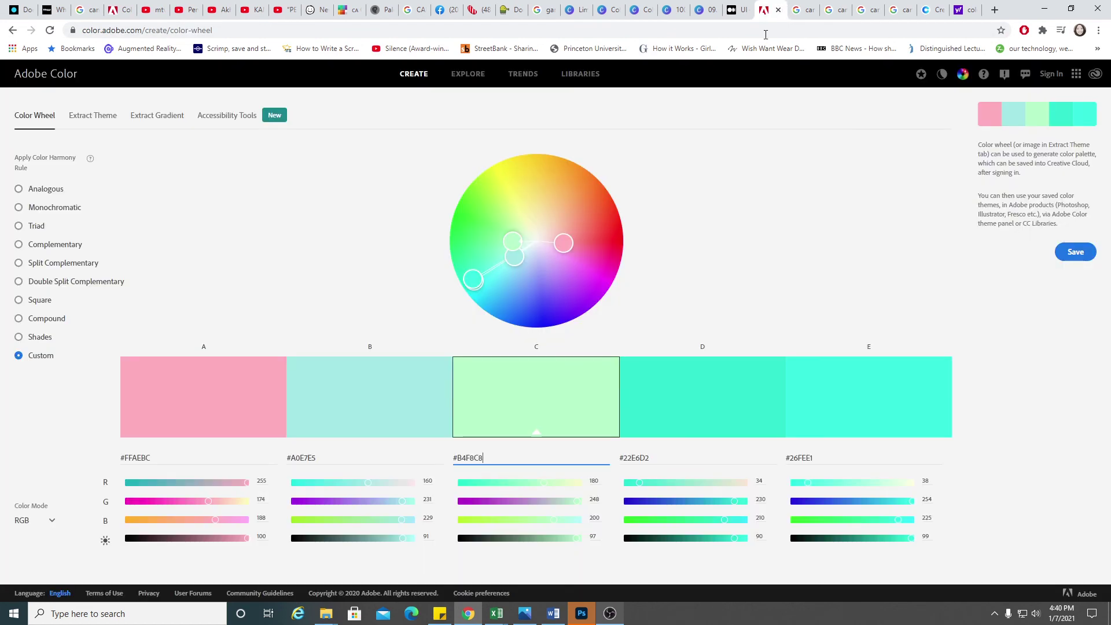
left_click(636, 458)
key("ctrl+v")
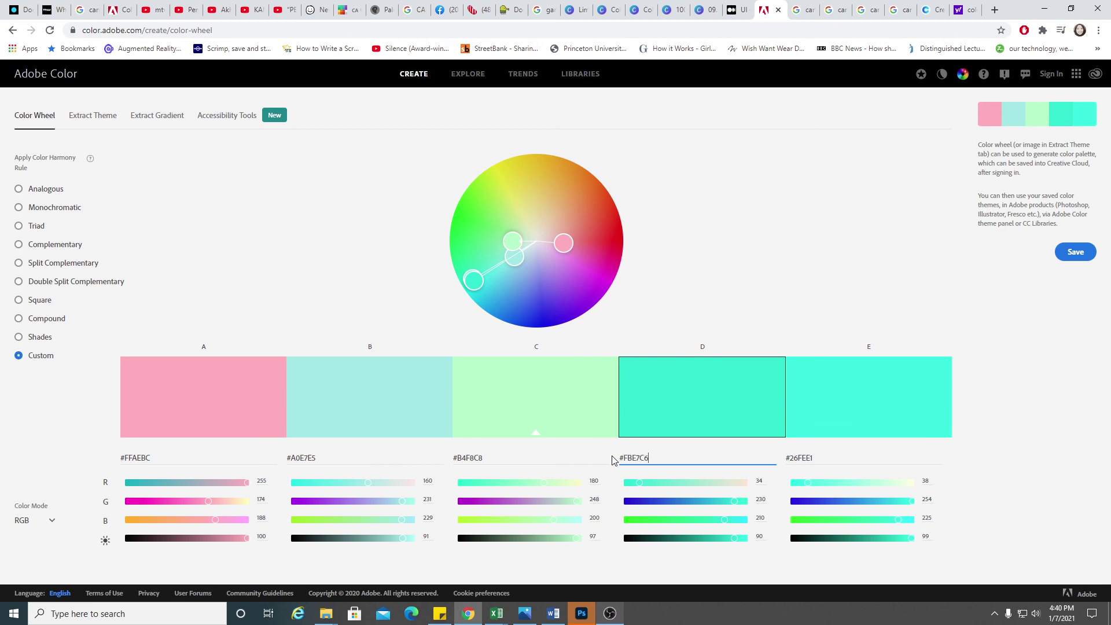
key("Return")
Step: Set swatch E to #000000 and raise its brightness to 100 to make it white, #FFFFFF
left_click(801, 458)
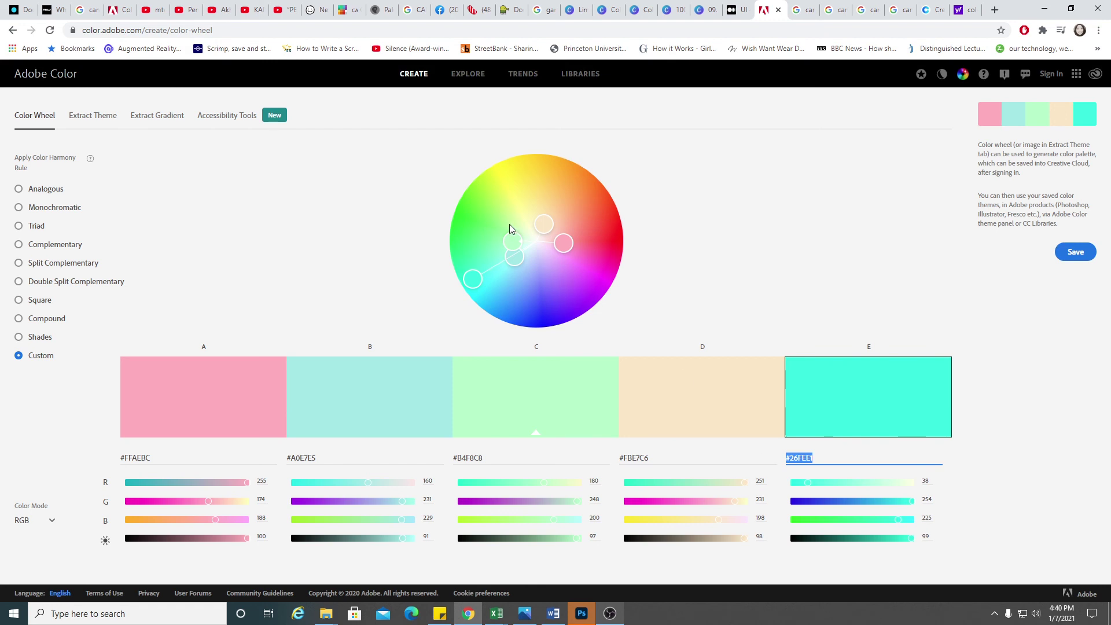
type("#000000")
key("Return")
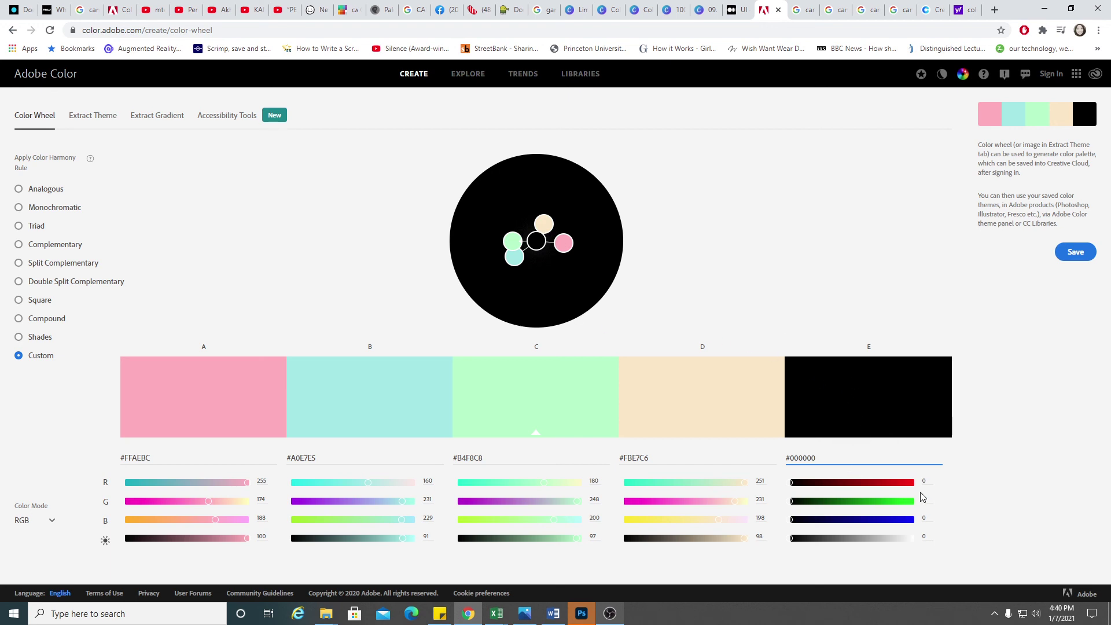
left_click_drag(903, 540, 934, 534)
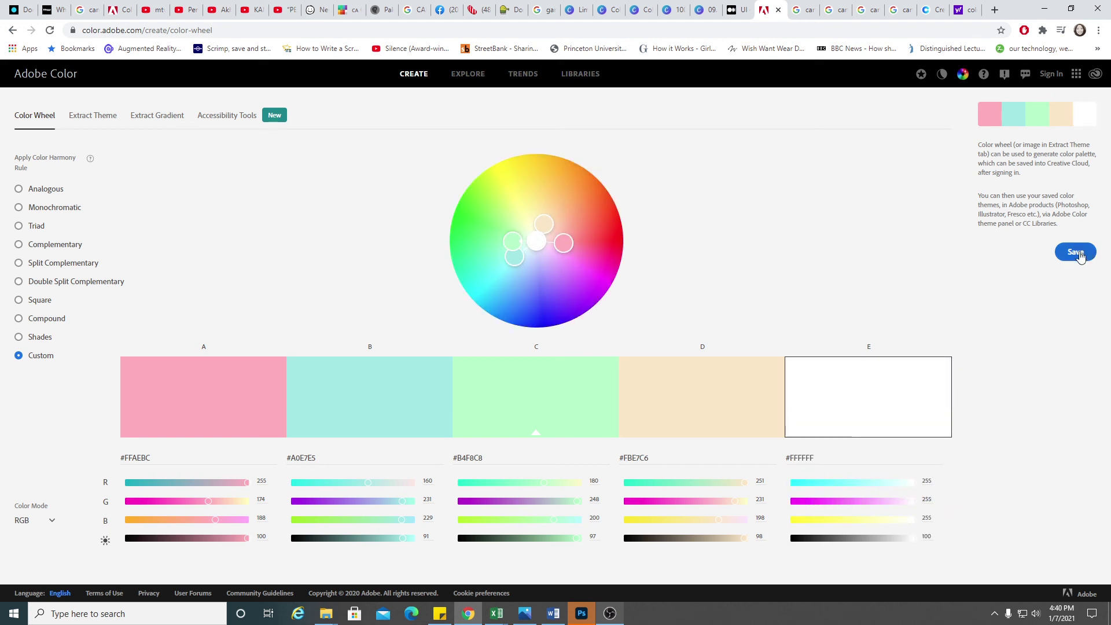
Step: Start saving the palette and sign in to the Adobe account with the prefilled e-mail address
left_click(1080, 254)
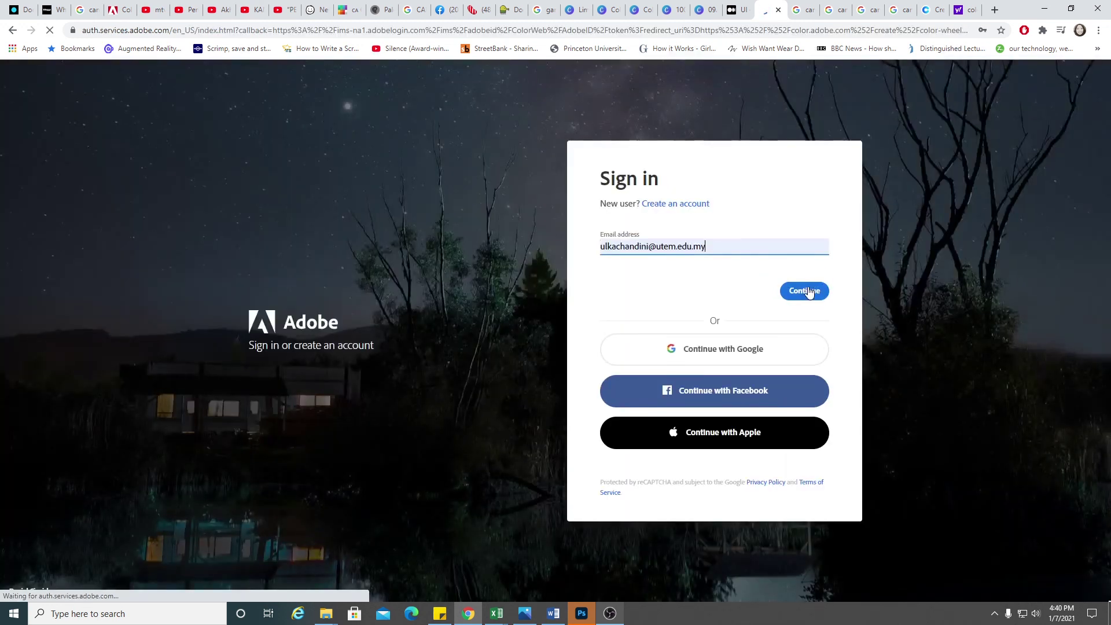
left_click(808, 290)
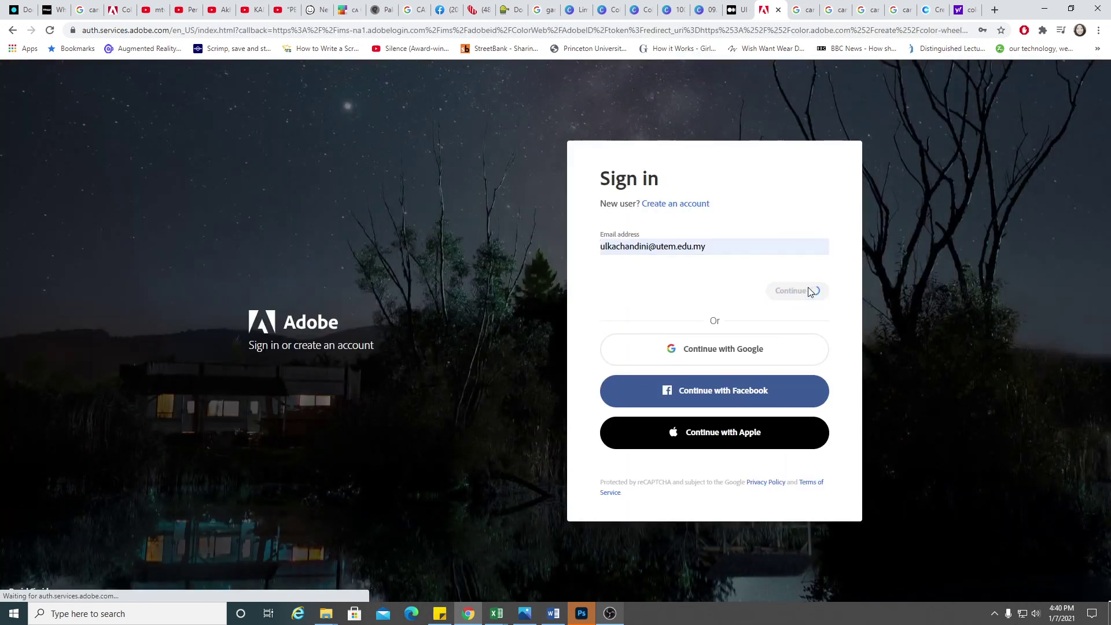
left_click(809, 290)
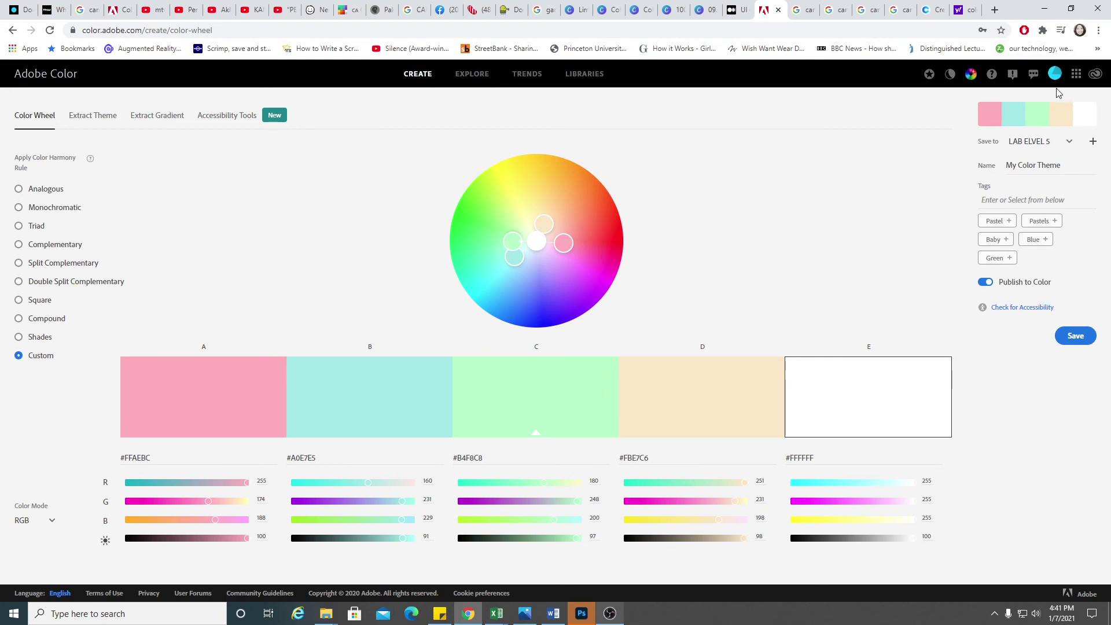
Step: Create a new library named UI GAME and choose it as the save destination for the theme
left_click(1051, 145)
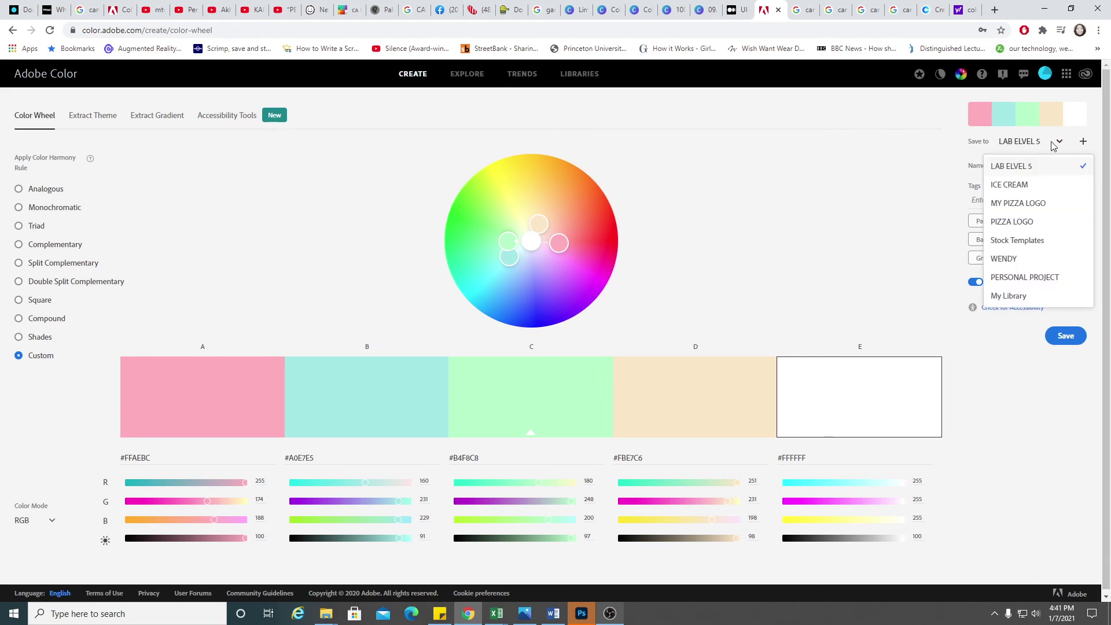
left_click(1084, 144)
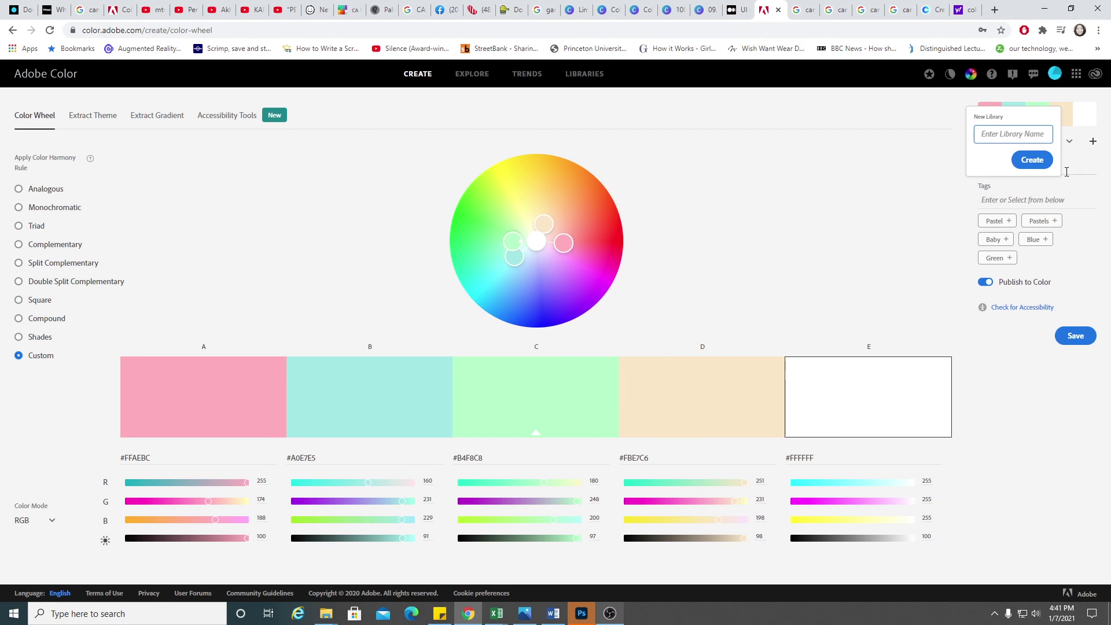
type("u")
key("BackSpace")
key("BackSpace")
type("UI Green")
key("Return")
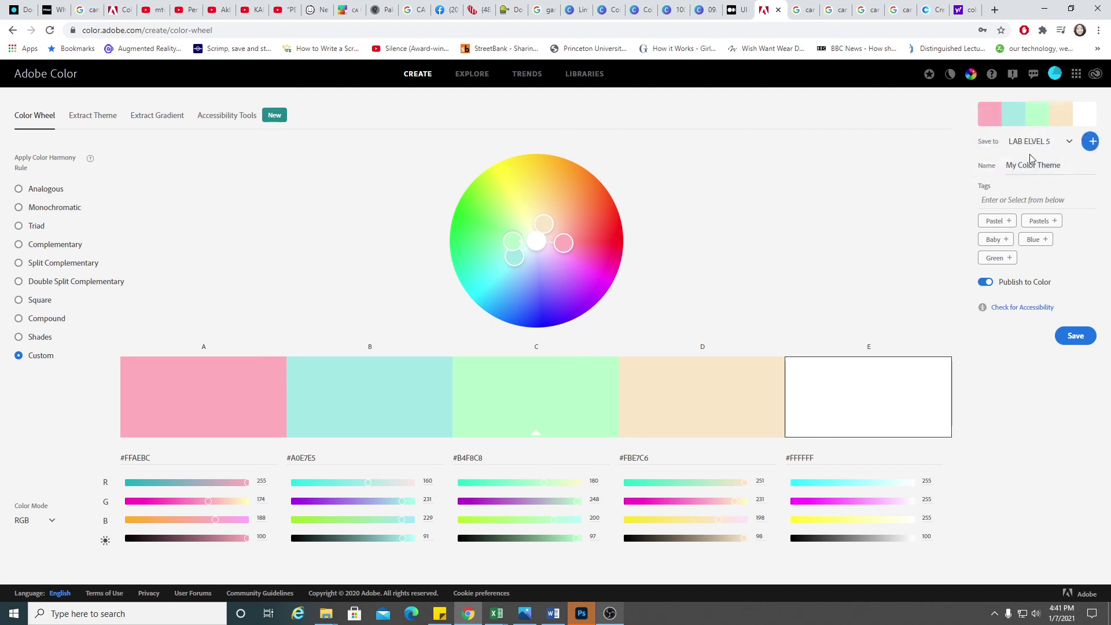
left_click(1069, 143)
left_click(1010, 296)
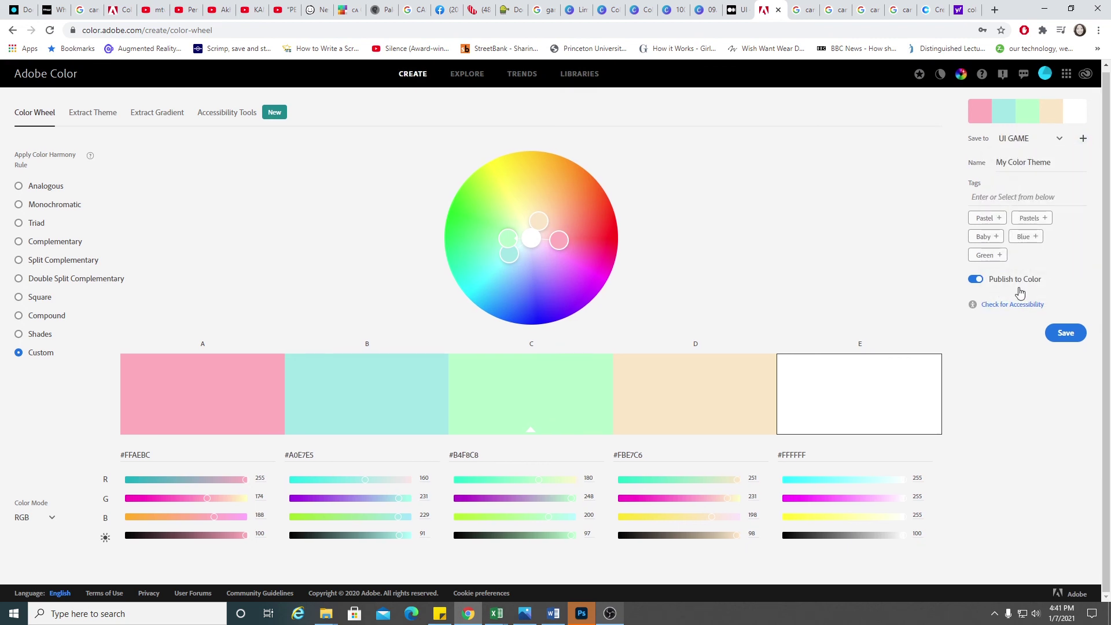
Step: Save the theme as UI COLORS with the tags Pastel and Pastels, and open it in the libraries
left_click_drag(1055, 167, 913, 167)
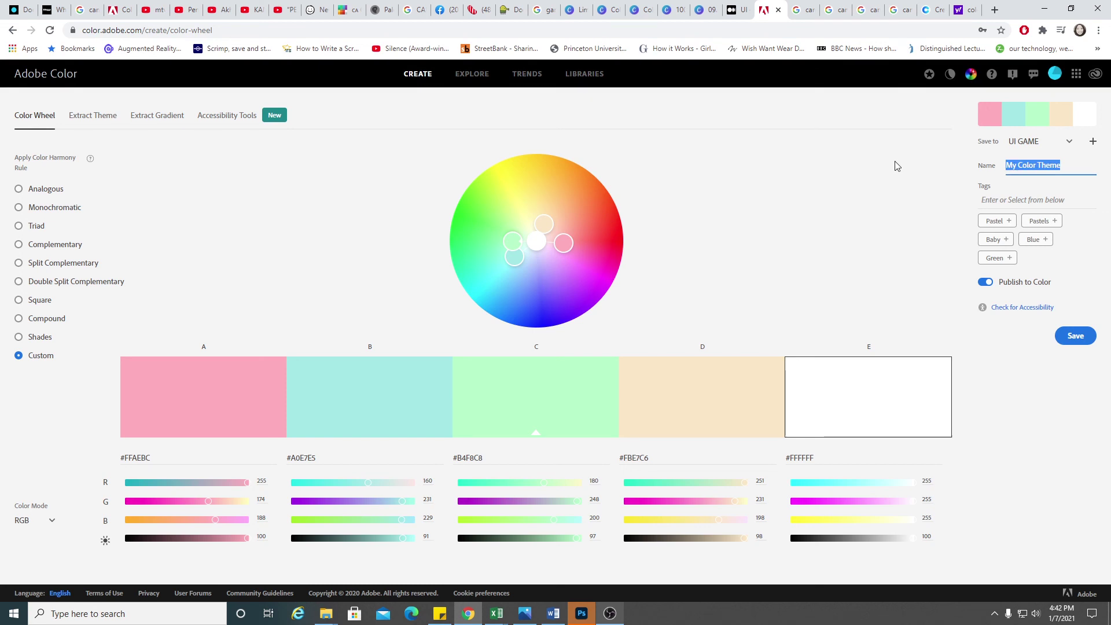
type("UI COLORS")
left_click(999, 223)
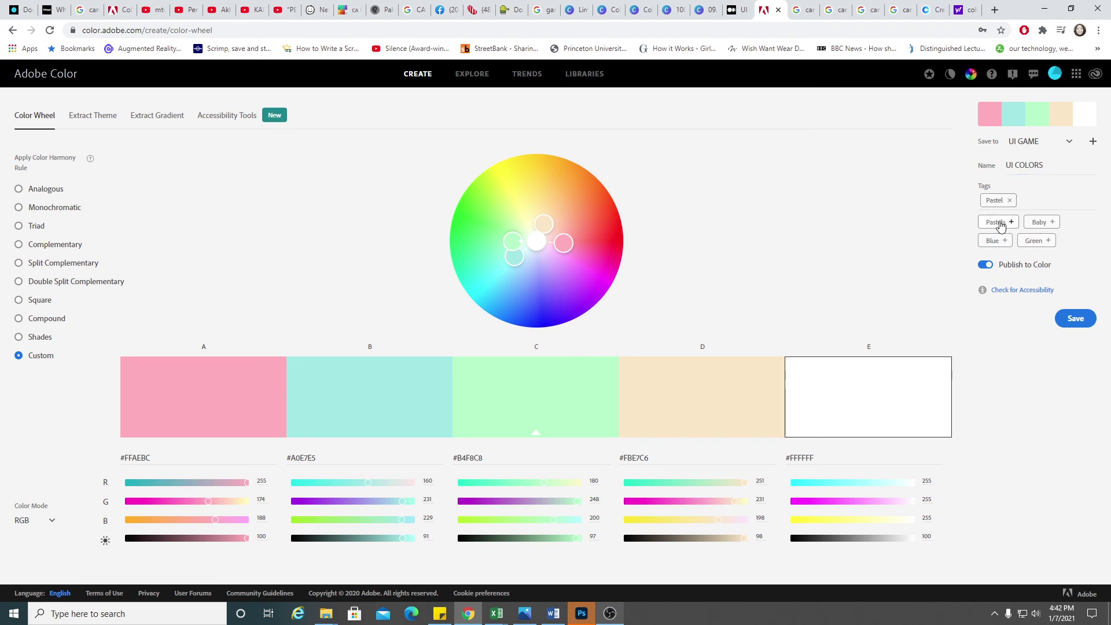
left_click(996, 224)
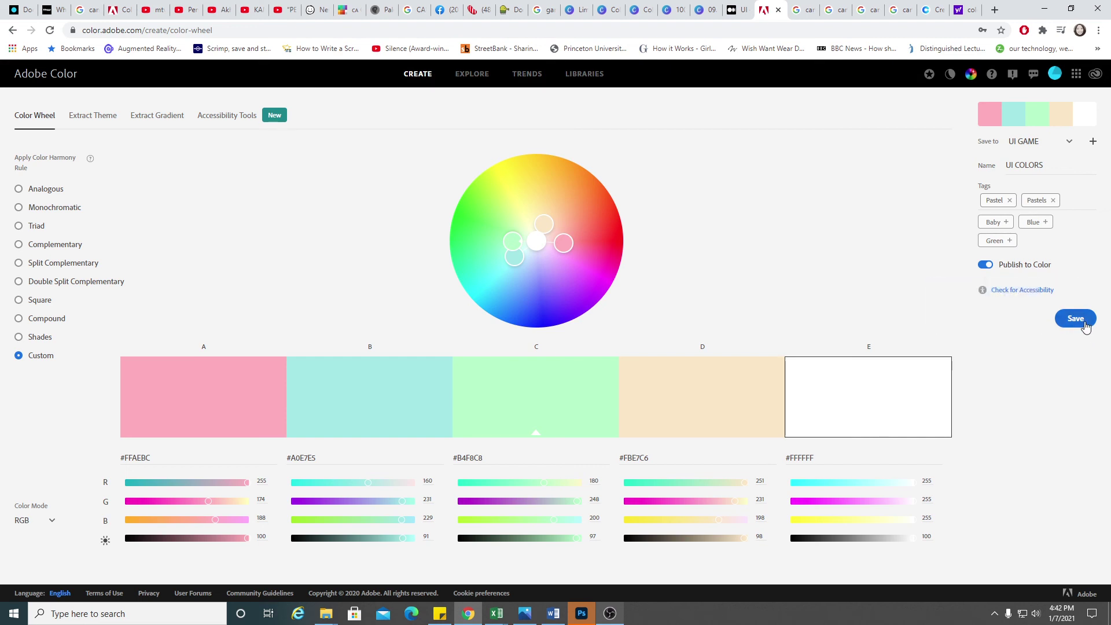
left_click(1076, 319)
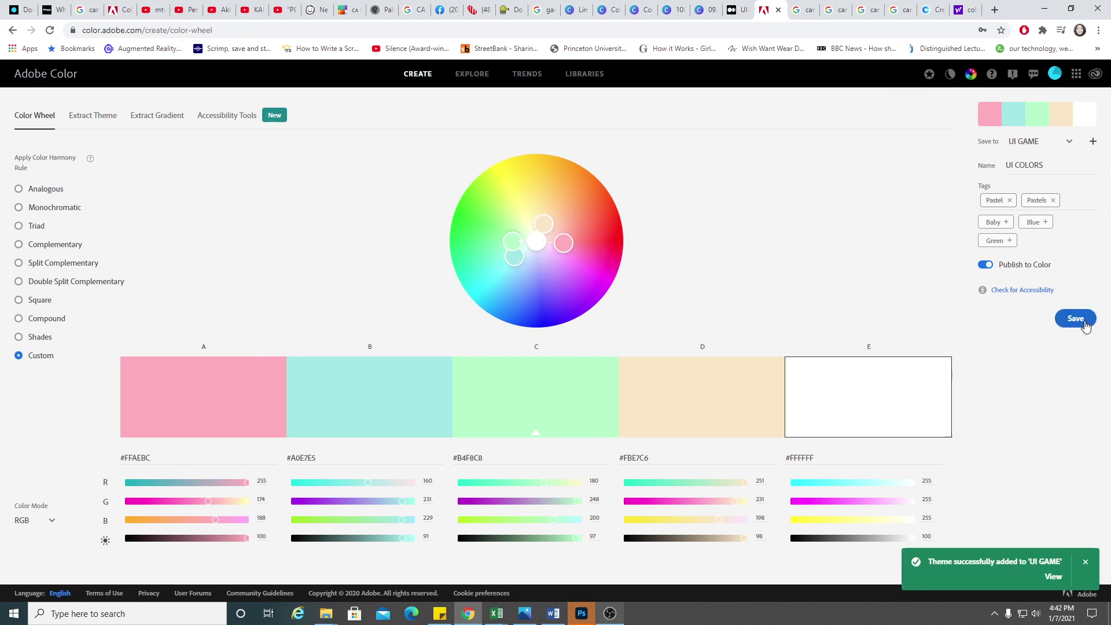
left_click(1053, 577)
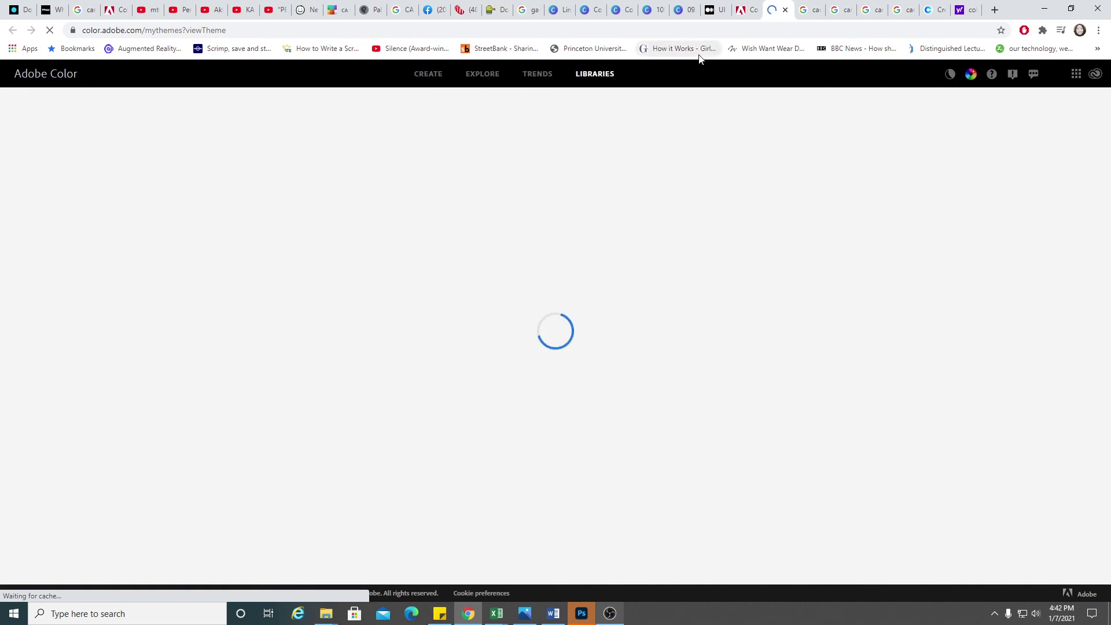